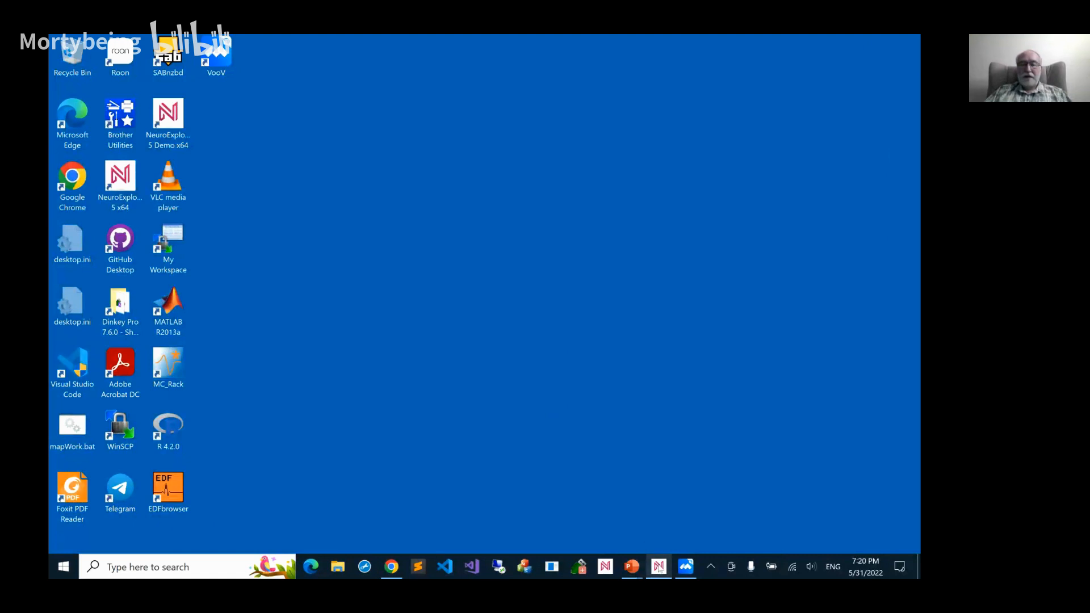
Switch to NeuroExplorer, reposition its window on the desktop and enlarge it slightly
{"action": "left_click", "coordinate": [658, 567]}
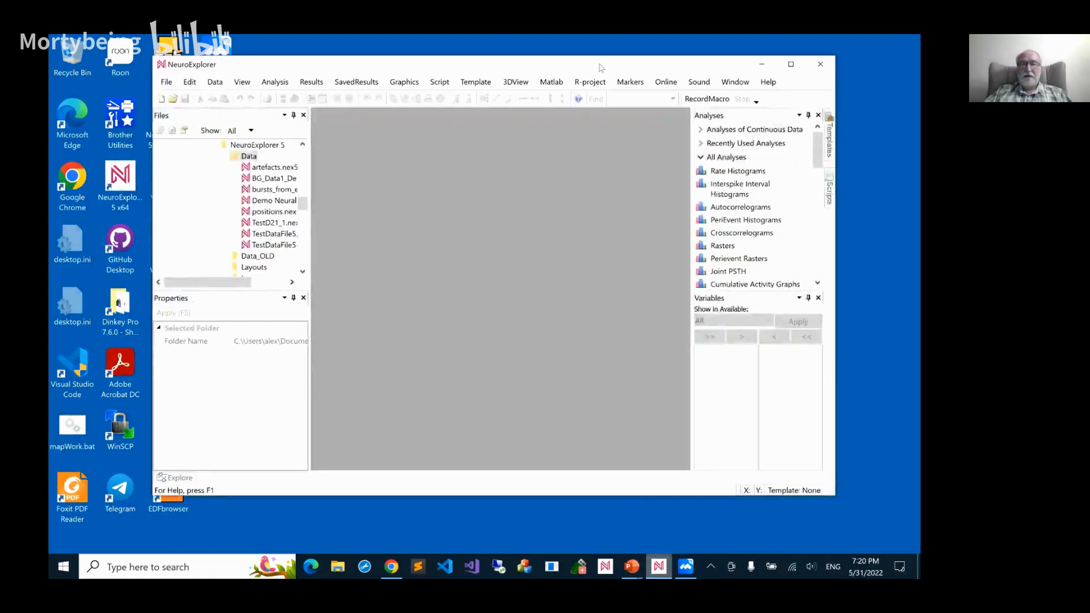
{"action": "left_click_drag", "start_coordinate": [600, 65], "coordinate": [523, 74]}
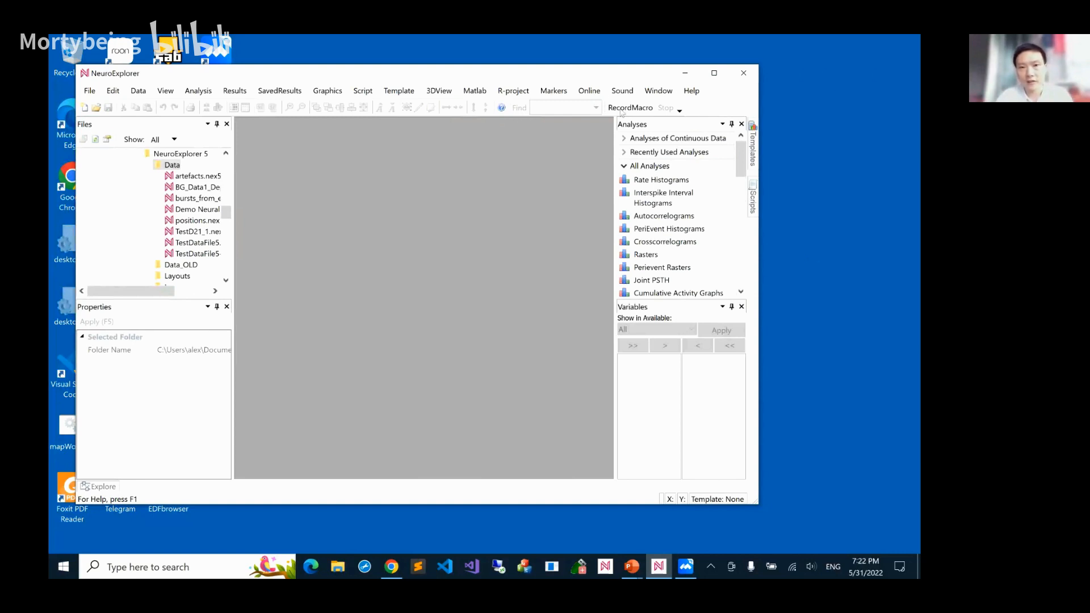
{"action": "left_click_drag", "start_coordinate": [605, 74], "coordinate": [602, 63]}
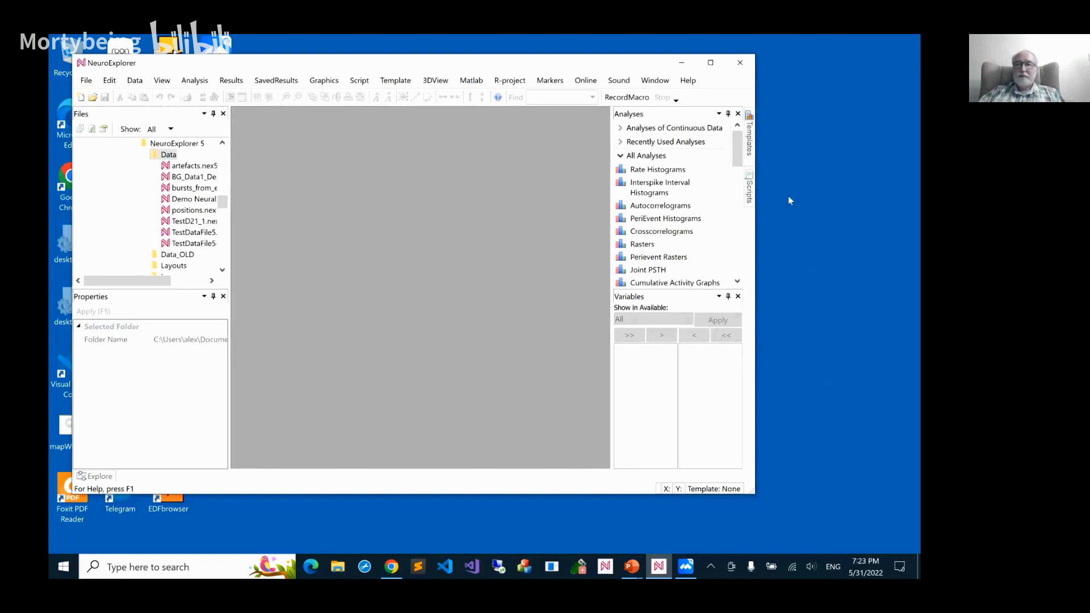
{"action": "left_click", "coordinate": [823, 74]}
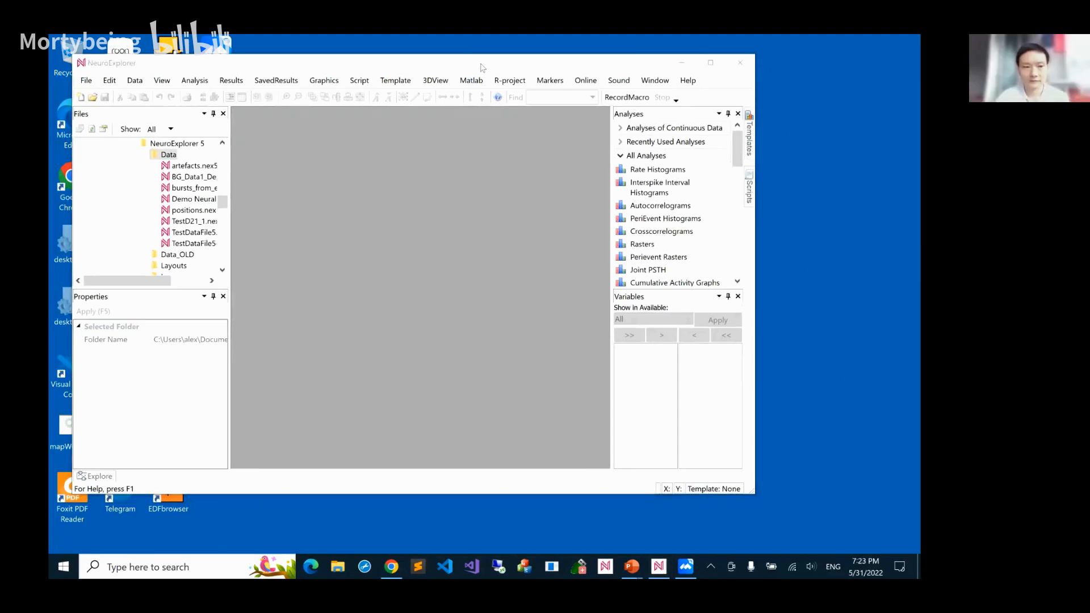
{"action": "left_click_drag", "start_coordinate": [481, 64], "coordinate": [555, 95]}
{"action": "left_click", "coordinate": [613, 66]}
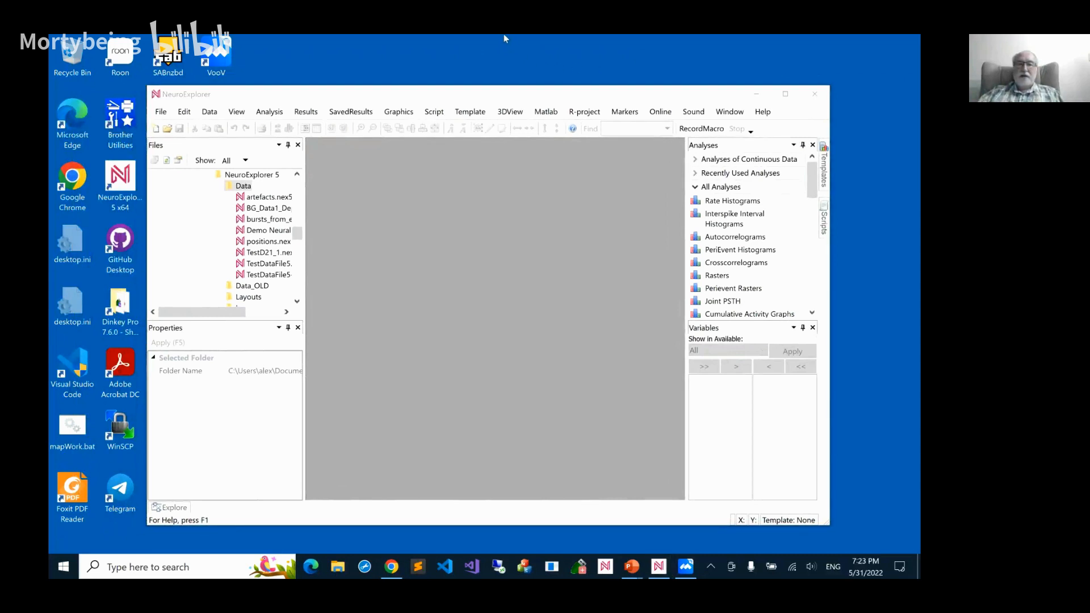
{"action": "left_click", "coordinate": [664, 100]}
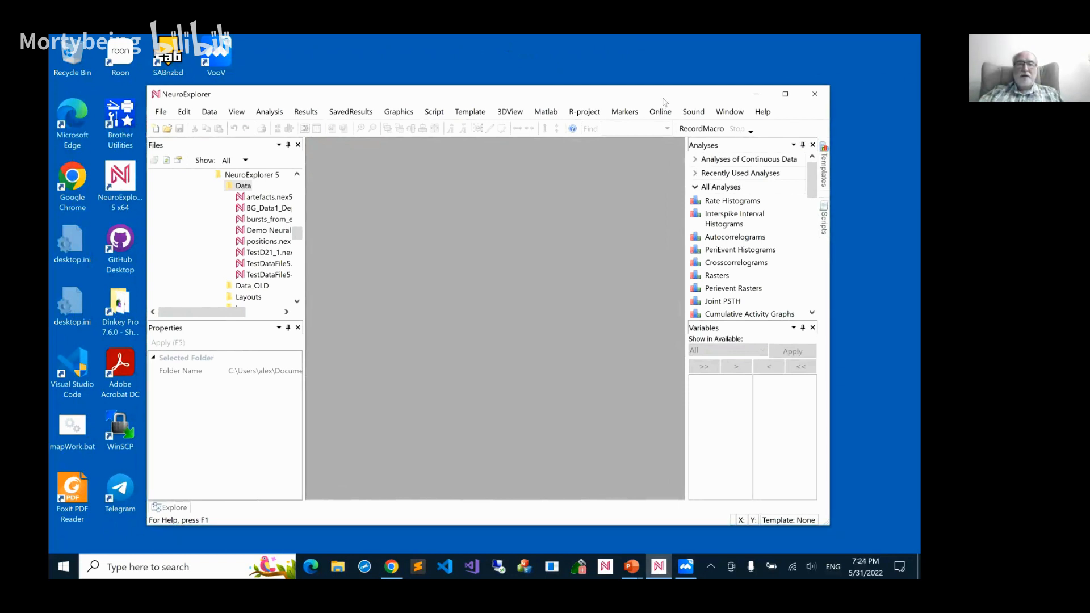
{"action": "left_click_drag", "start_coordinate": [657, 94], "coordinate": [664, 108]}
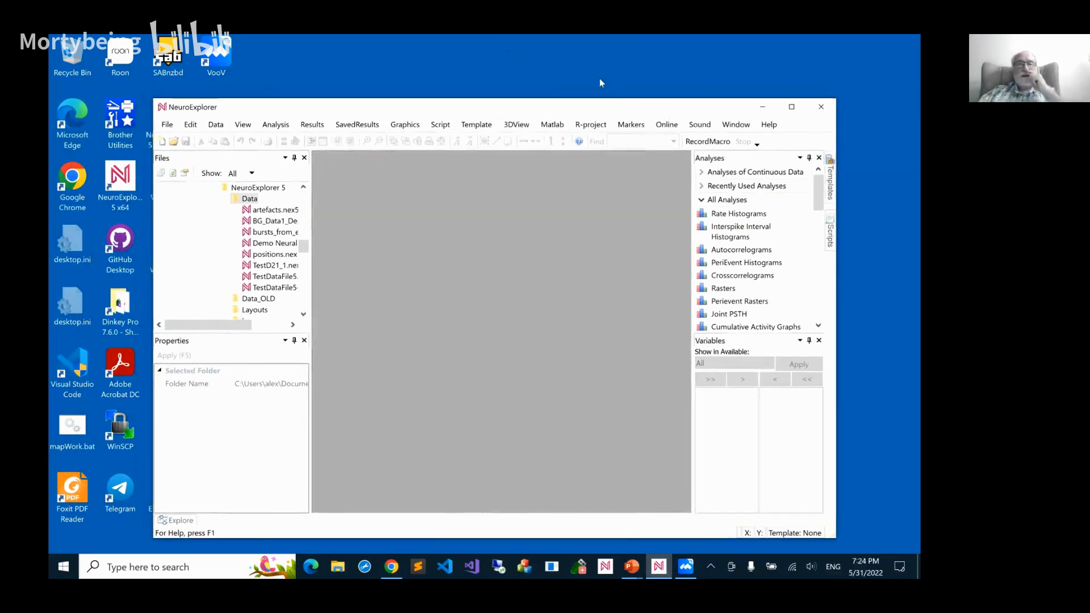
{"action": "left_click", "coordinate": [530, 42]}
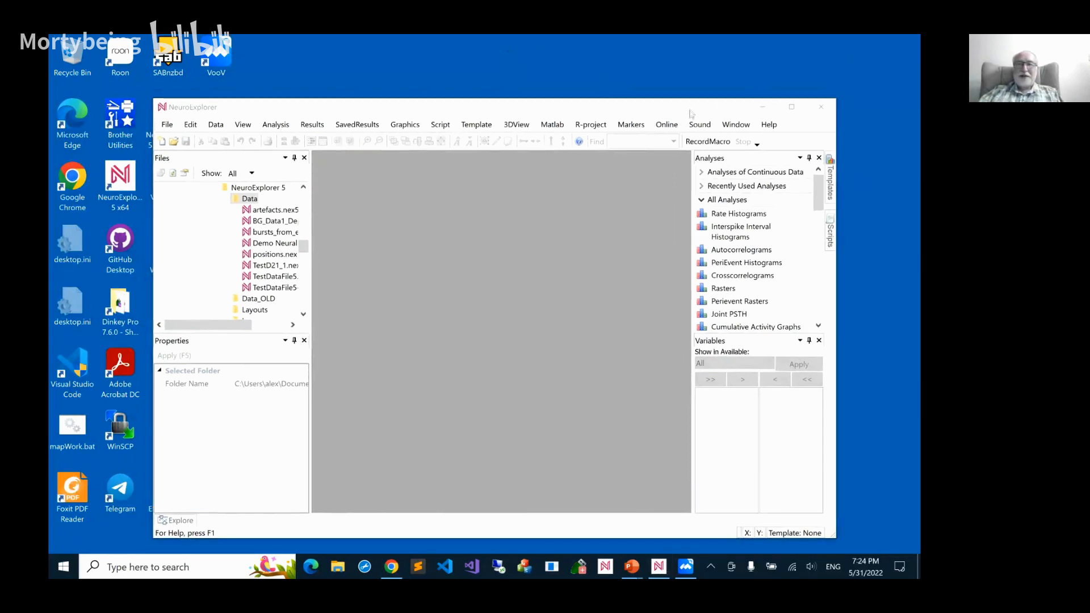
{"action": "left_click_drag", "start_coordinate": [689, 109], "coordinate": [602, 72]}
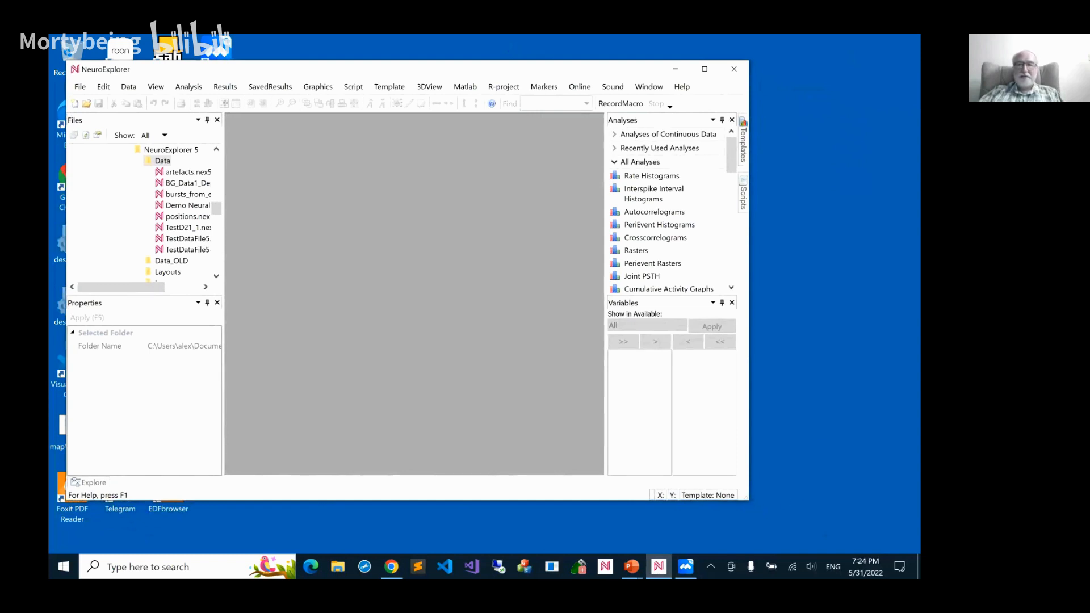
{"action": "left_click_drag", "start_coordinate": [748, 500], "coordinate": [754, 503]}
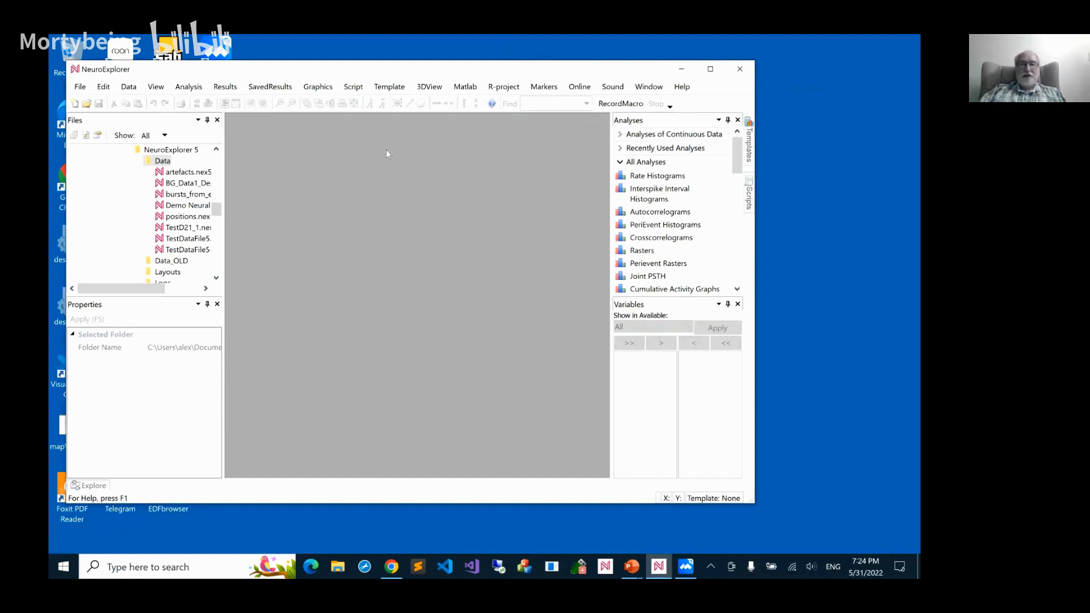
Open the data file artefacts.nex5 from the Data folder and review its list of variables
{"action": "double_click", "coordinate": [189, 172]}
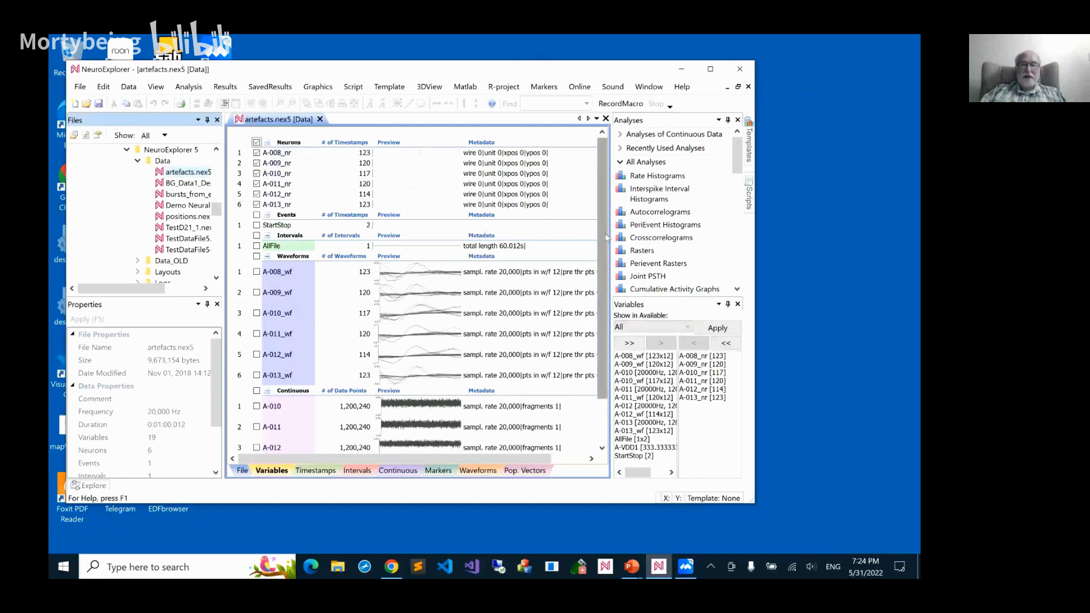
{"action": "scroll", "coordinate": [596, 279], "scroll_direction": "down", "scroll_amount": 1}
{"action": "scroll", "coordinate": [596, 278], "scroll_direction": "down", "scroll_amount": 4}
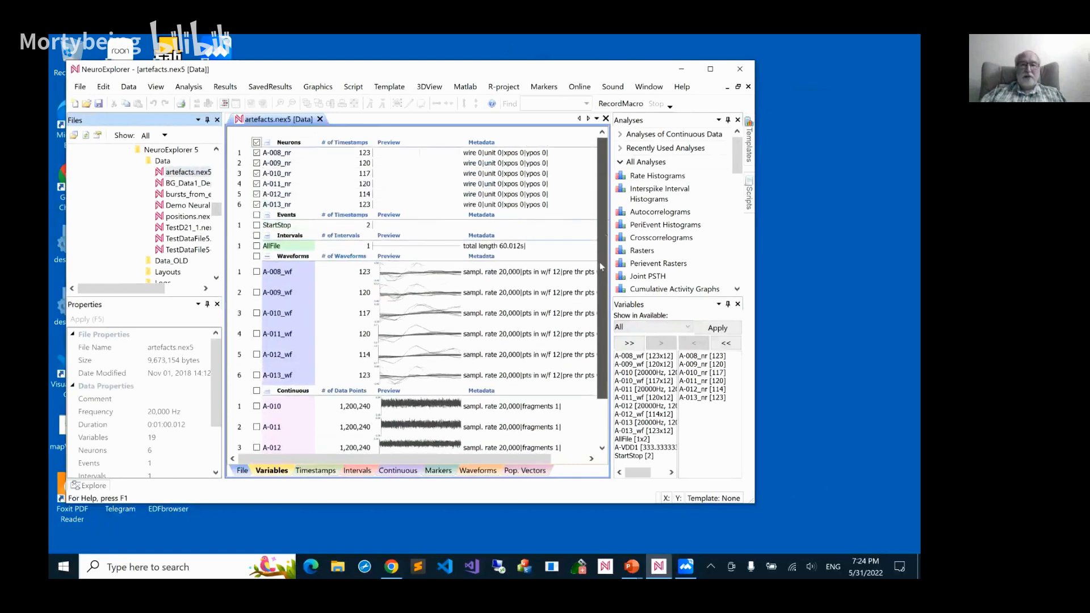
{"action": "scroll", "coordinate": [598, 291], "scroll_direction": "up", "scroll_amount": 5}
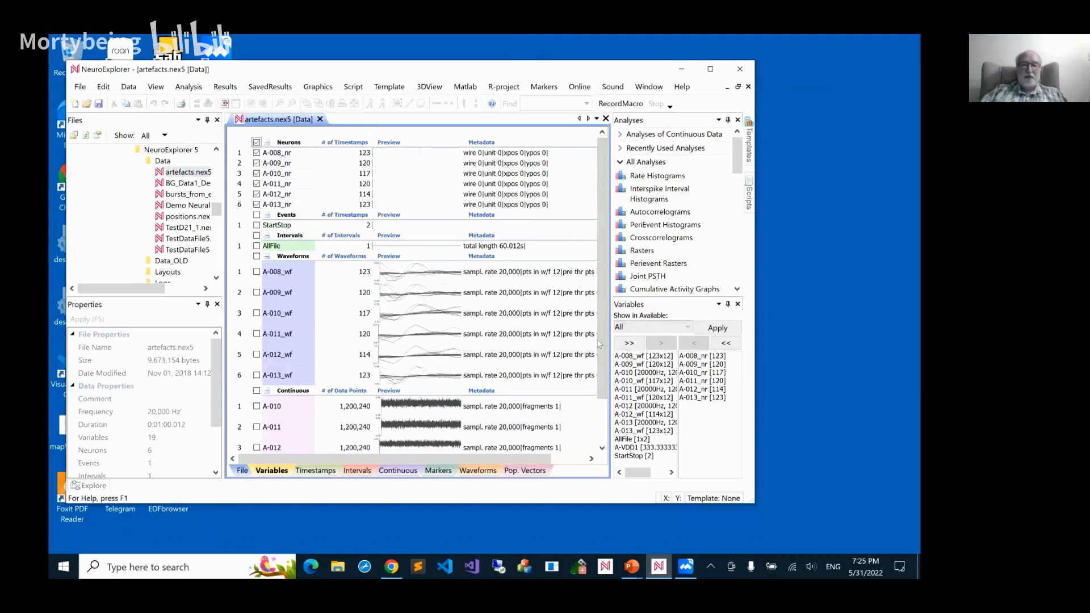
{"action": "left_click_drag", "start_coordinate": [601, 338], "coordinate": [597, 398]}
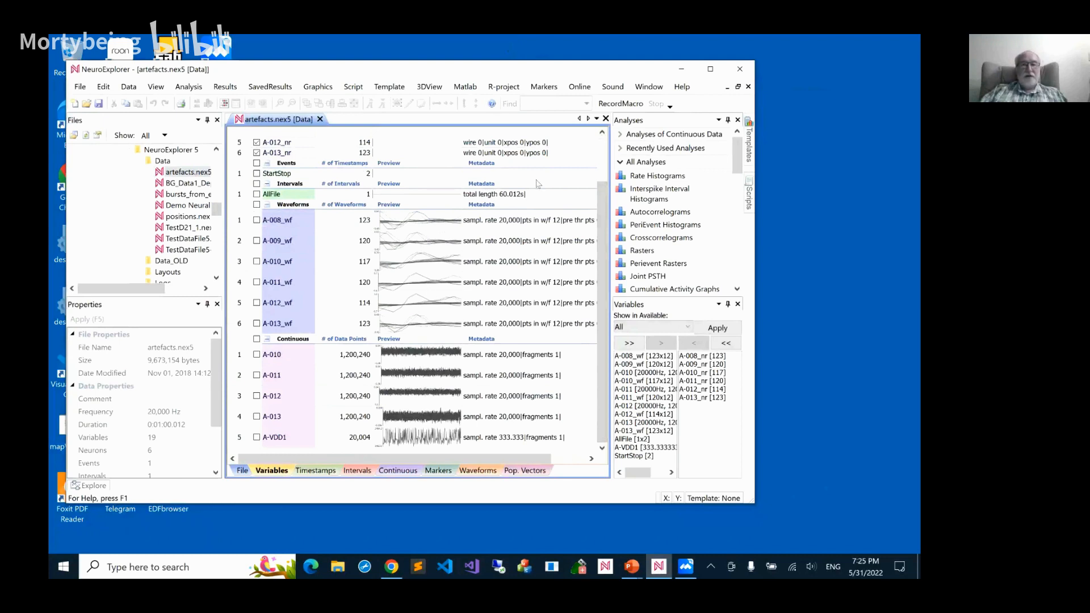
{"action": "left_click_drag", "start_coordinate": [604, 189], "coordinate": [605, 134]}
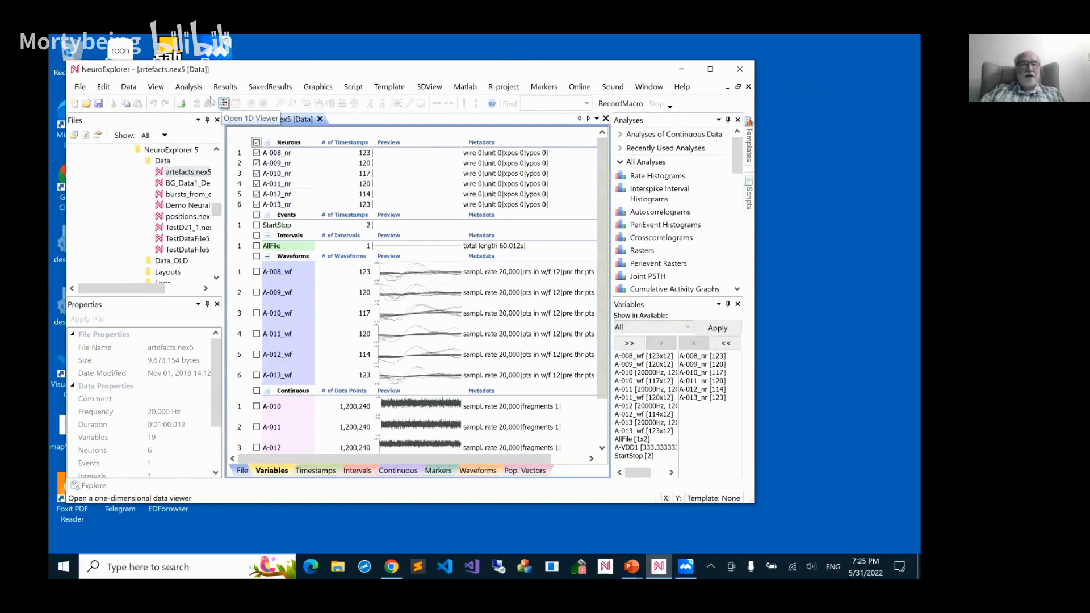
Open the file in the 1D Data Viewer and examine the neuron spikes between about 5 and 6 seconds
{"action": "left_click", "coordinate": [156, 86]}
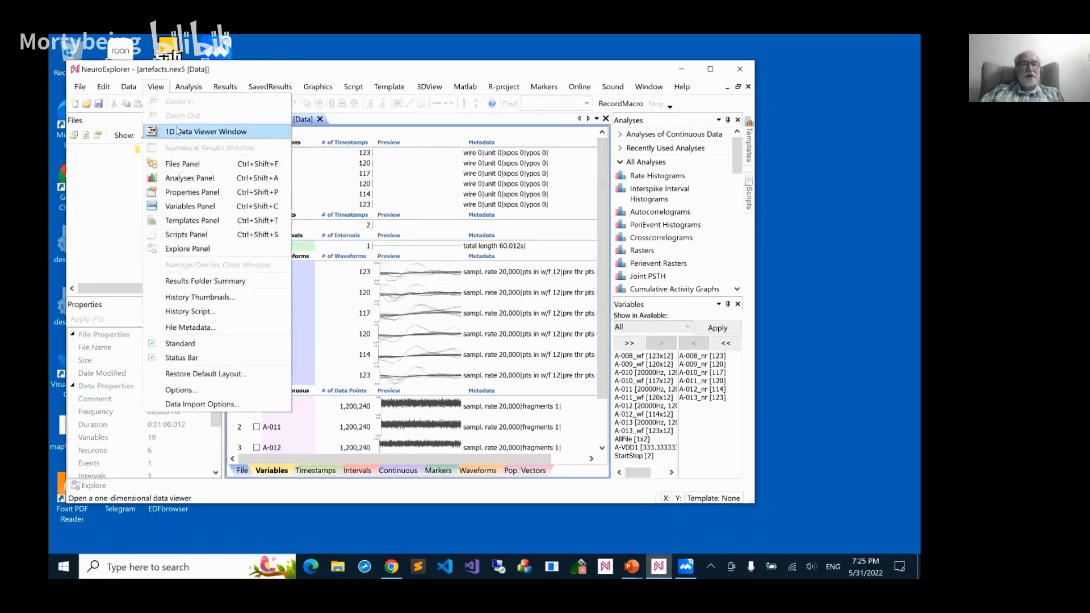
{"action": "left_click", "coordinate": [178, 132]}
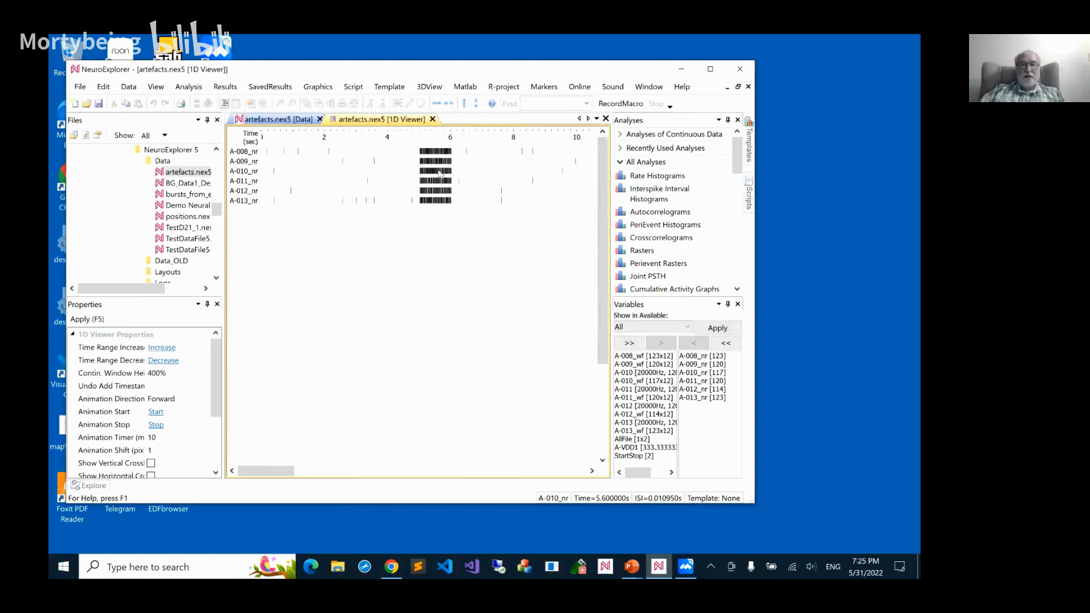
{"action": "scroll", "coordinate": [440, 173], "scroll_direction": "up", "scroll_amount": 5}
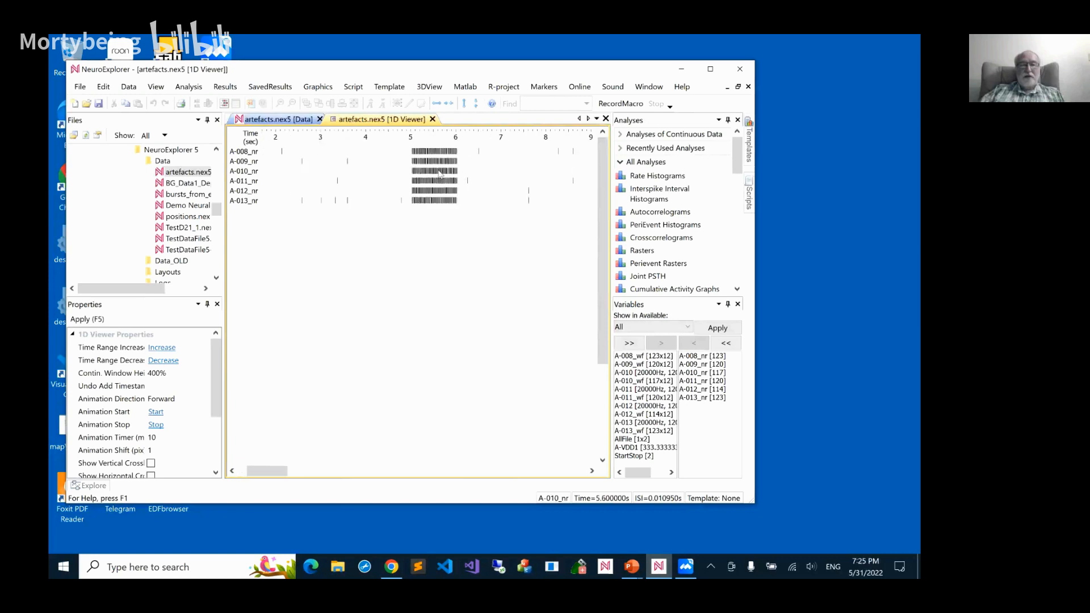
{"action": "scroll", "coordinate": [440, 173], "scroll_direction": "up", "scroll_amount": 3}
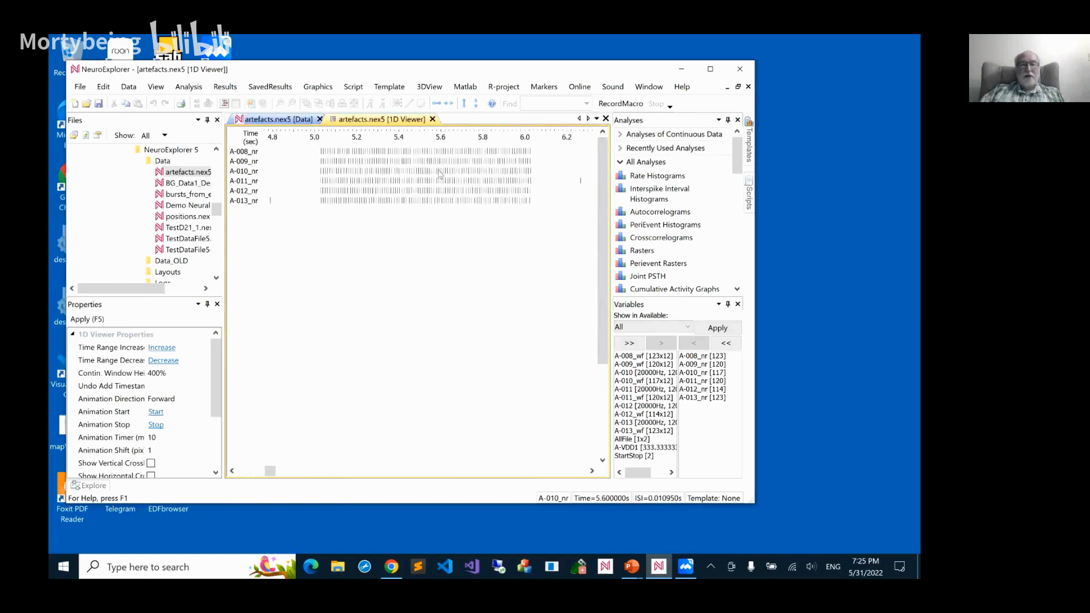
{"action": "scroll", "coordinate": [440, 173], "scroll_direction": "down", "scroll_amount": 6}
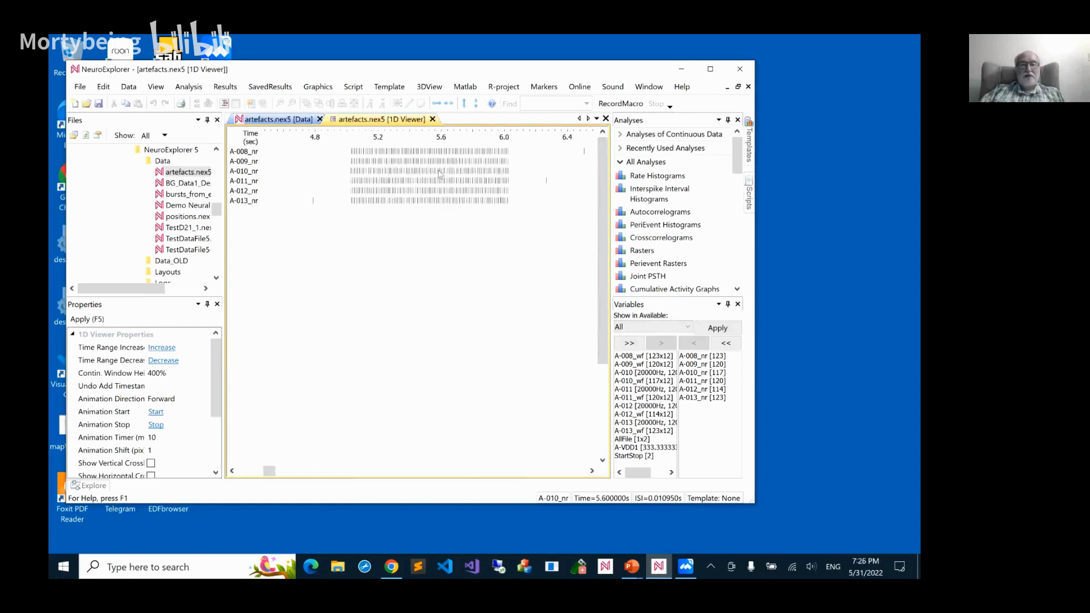
{"action": "scroll", "coordinate": [441, 173], "scroll_direction": "down", "scroll_amount": 3}
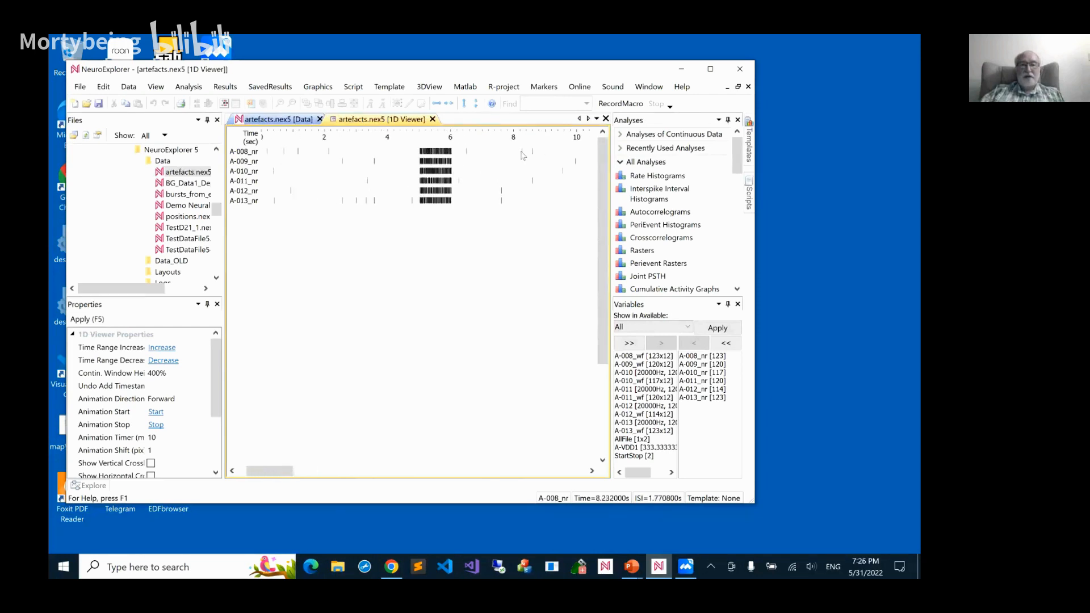
{"action": "scroll", "coordinate": [395, 185], "scroll_direction": "up", "scroll_amount": 2}
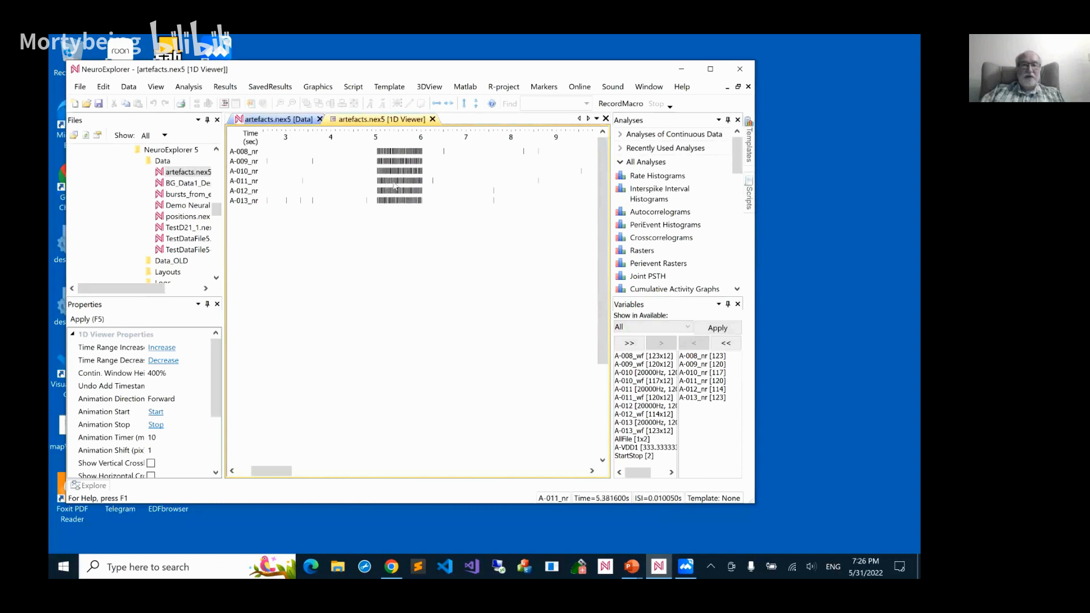
{"action": "scroll", "coordinate": [395, 185], "scroll_direction": "up", "scroll_amount": 10}
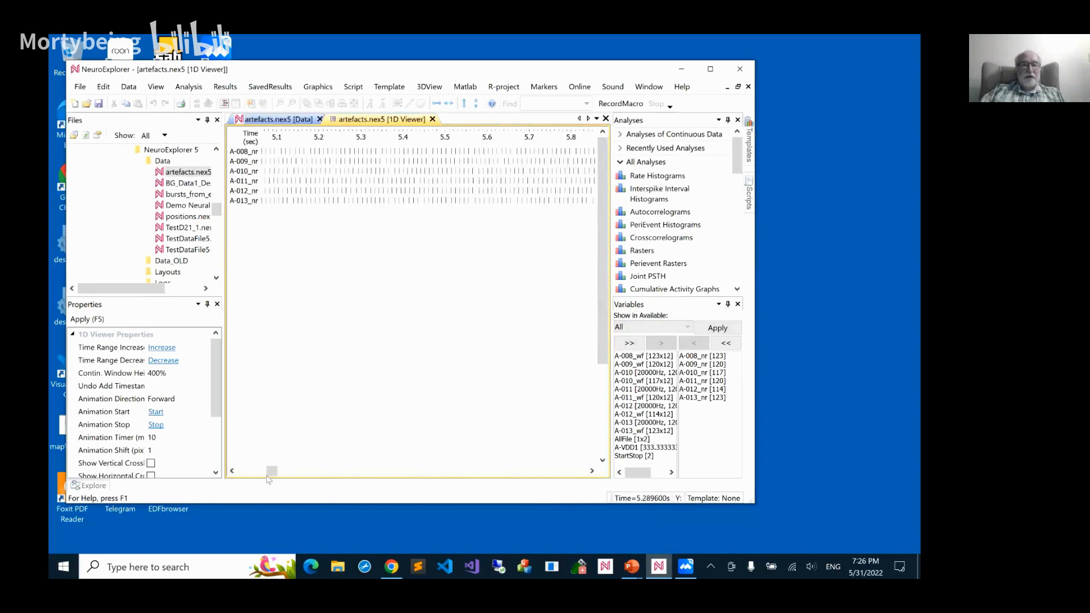
{"action": "left_click", "coordinate": [233, 471]}
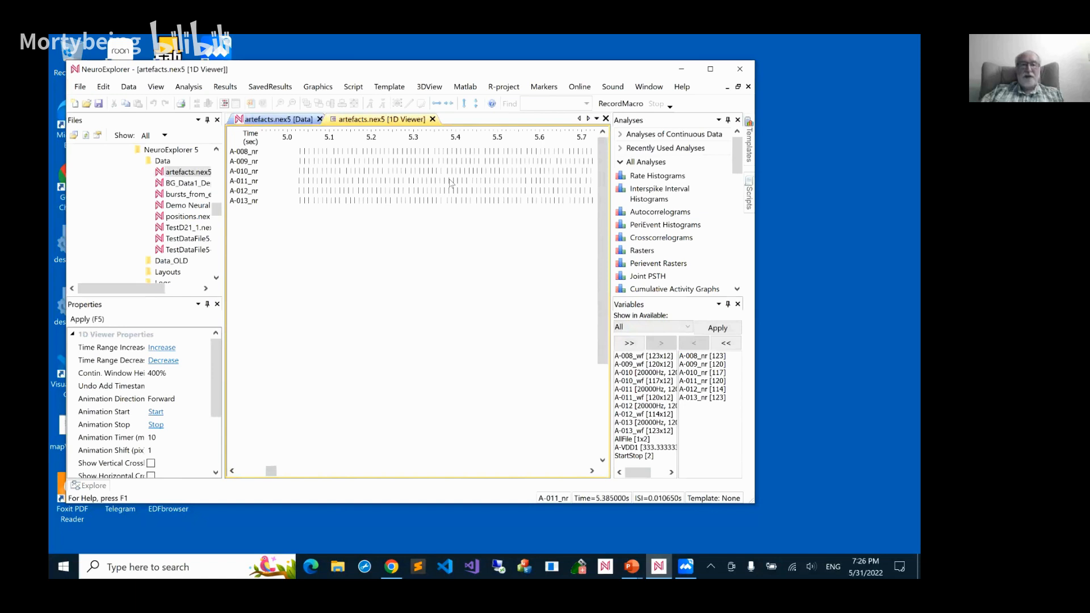
{"action": "scroll", "coordinate": [450, 182], "scroll_direction": "down", "scroll_amount": 4}
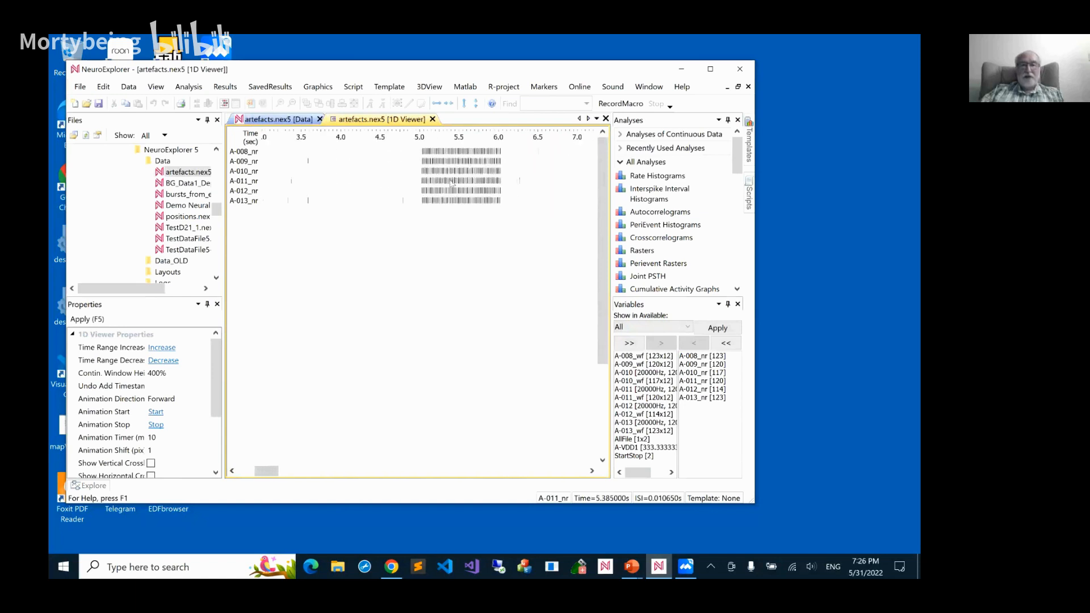
Filter the available variables to Cont. vars and add all of them to the 1D viewer display
{"action": "left_click", "coordinate": [662, 328]}
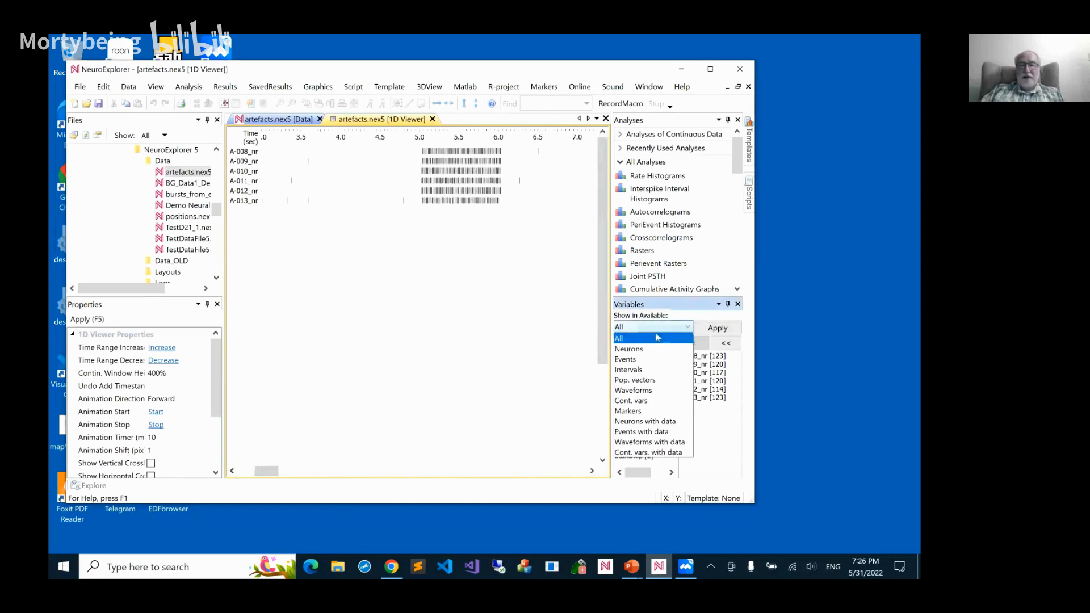
{"action": "left_click", "coordinate": [645, 400]}
{"action": "left_click", "coordinate": [629, 343]}
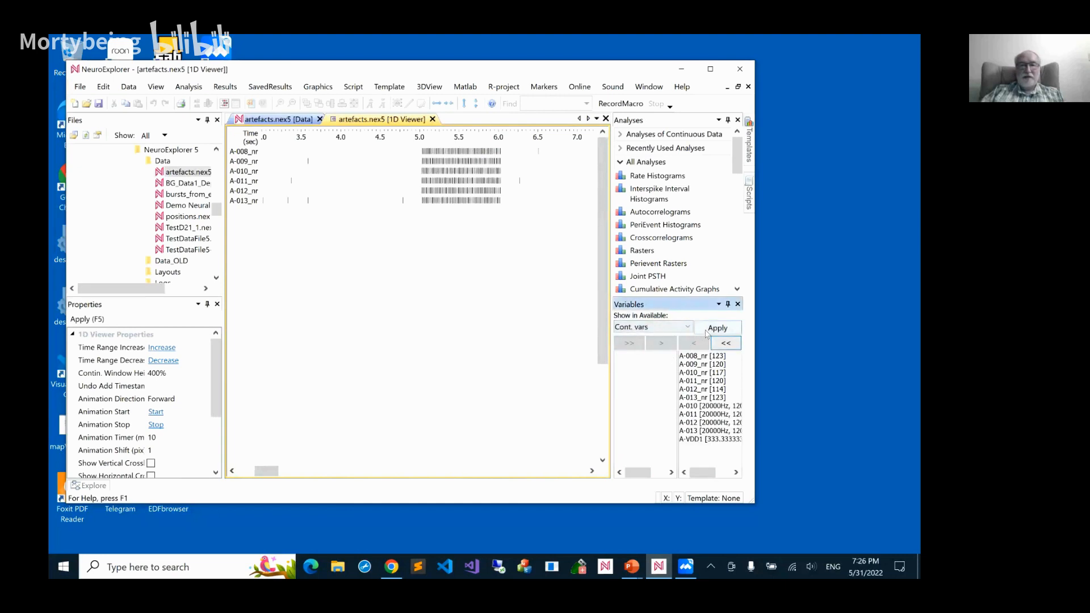
{"action": "left_click", "coordinate": [717, 328]}
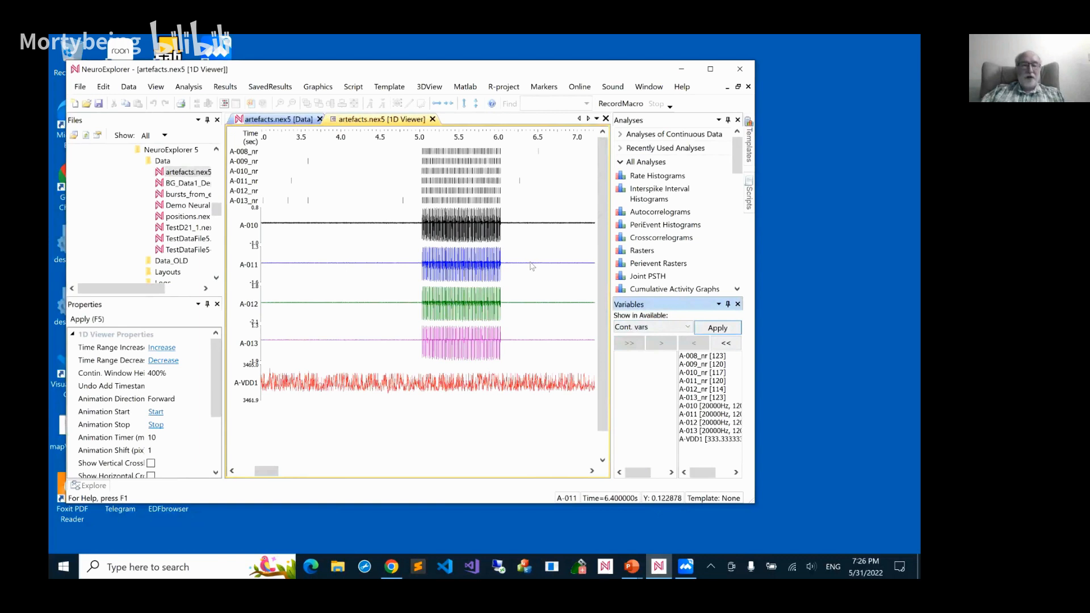
Set the mouse mode that deletes all data in a selected interval, and delete the data from about 4.95 to 6.11 seconds
{"action": "scroll", "coordinate": [533, 266], "scroll_direction": "down", "scroll_amount": 1}
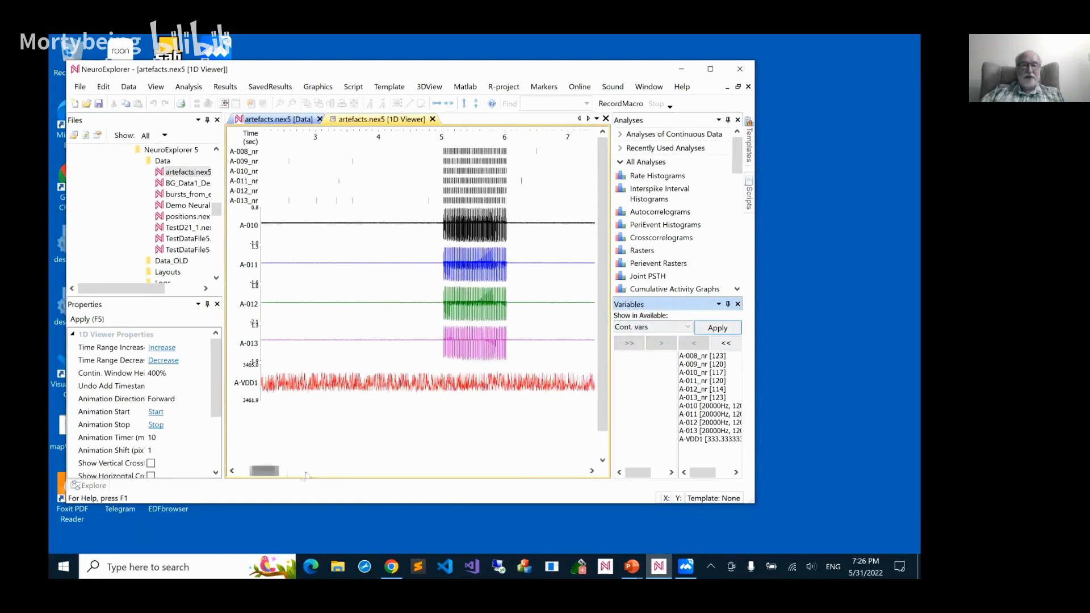
{"action": "left_click_drag", "start_coordinate": [305, 476], "coordinate": [277, 428]}
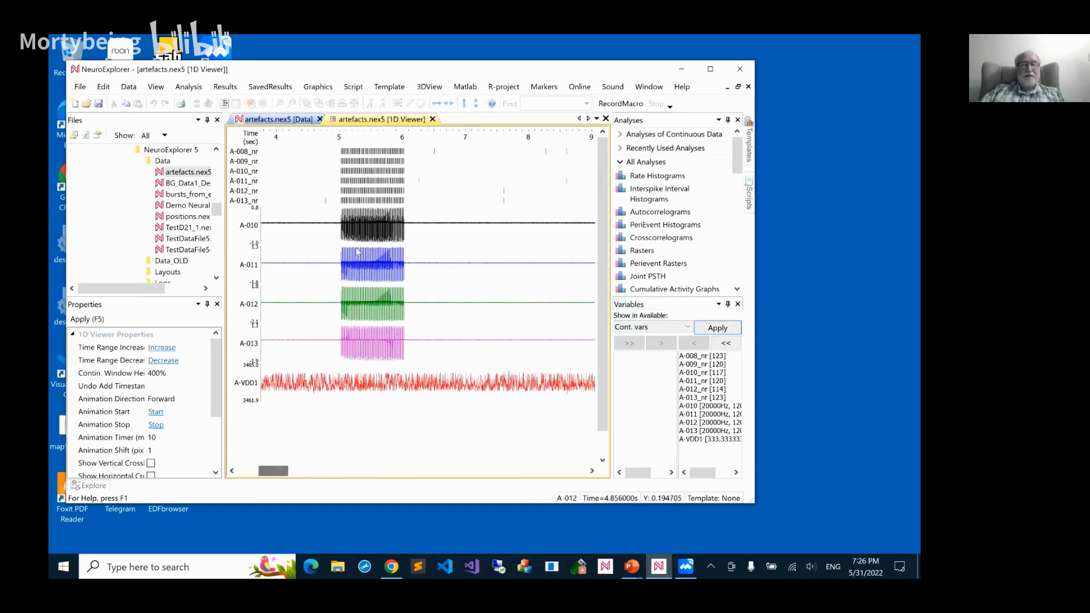
{"action": "right_click", "coordinate": [377, 162]}
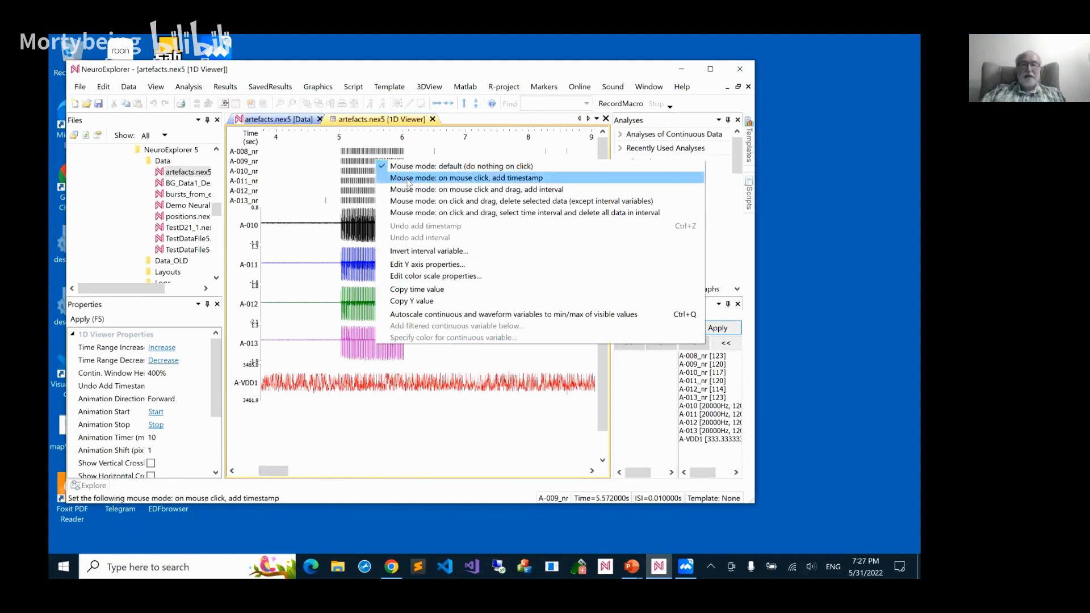
{"action": "left_click", "coordinate": [421, 214]}
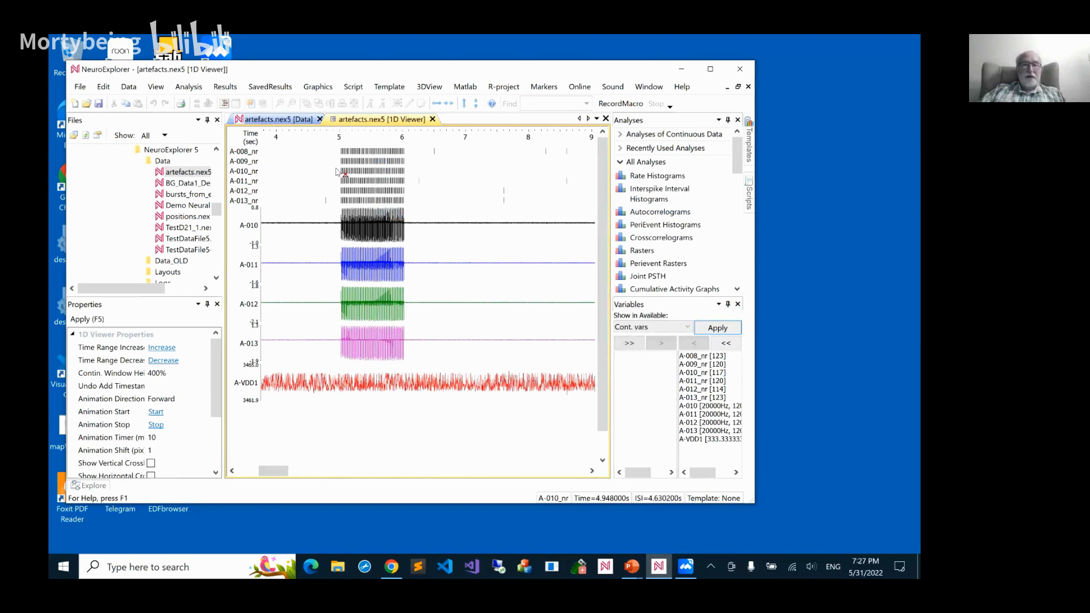
{"action": "left_click_drag", "start_coordinate": [338, 171], "coordinate": [410, 177]}
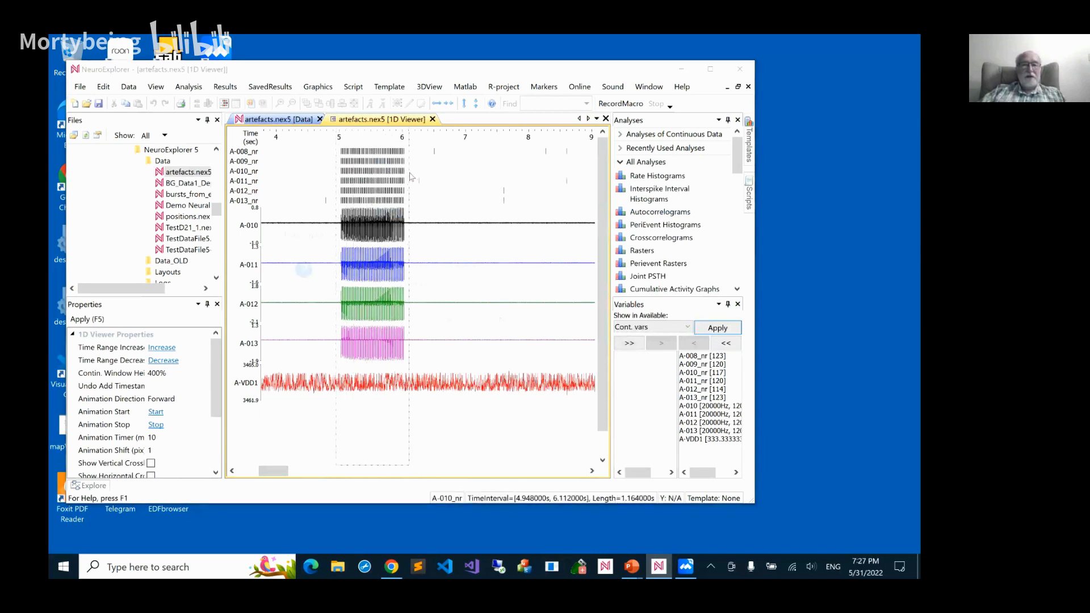
{"action": "key", "text": "Delete"}
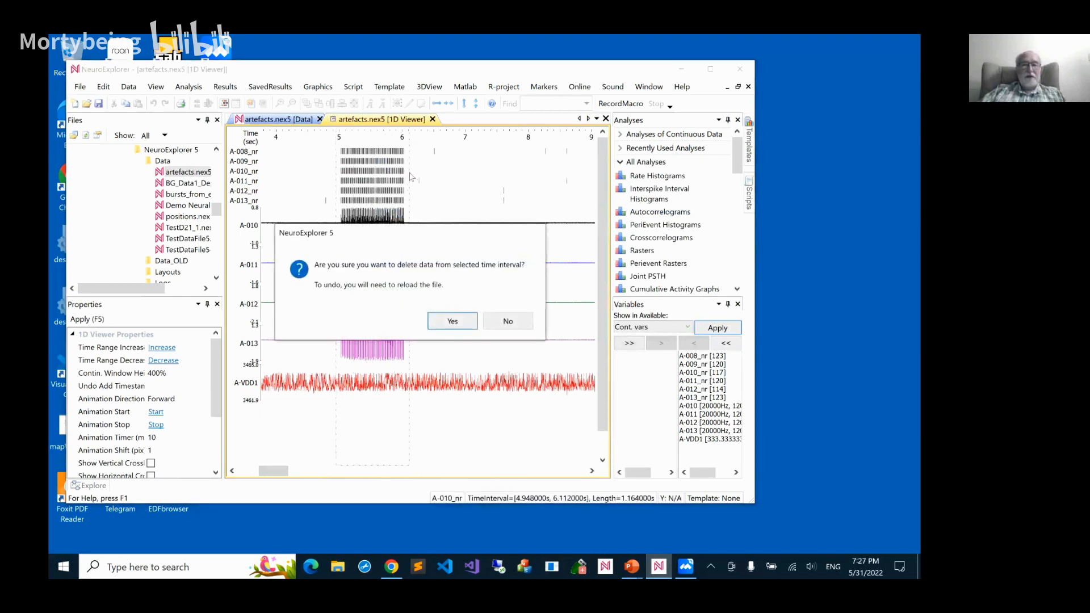
{"action": "left_click", "coordinate": [452, 321]}
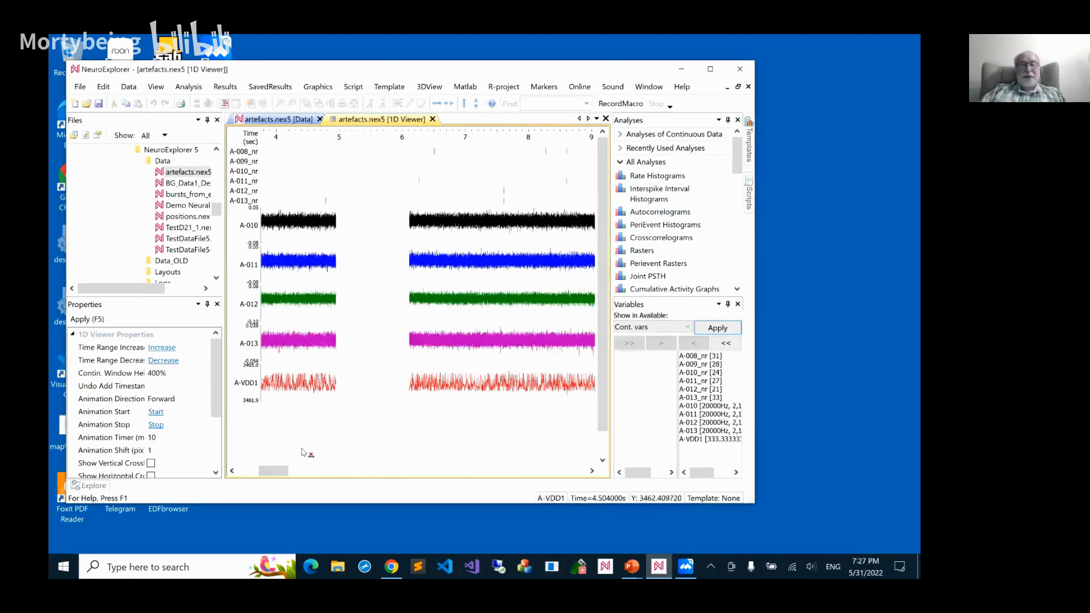
Restore the default mouse mode and examine the remaining spikes and continuous traces around the deleted interval, at both close and wide time ranges
{"action": "right_click", "coordinate": [369, 286]}
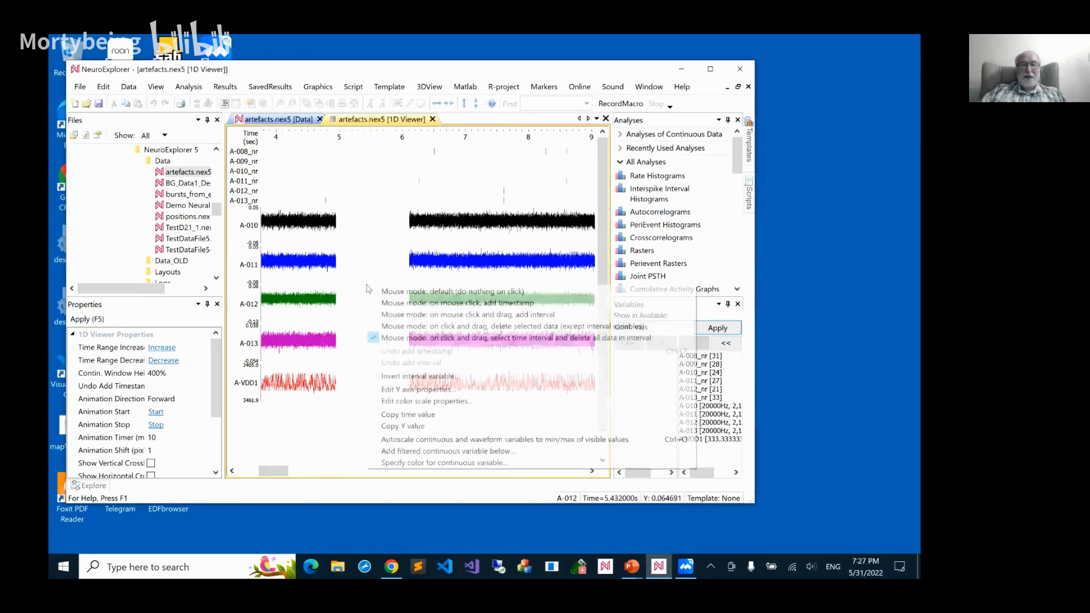
{"action": "left_click", "coordinate": [384, 291]}
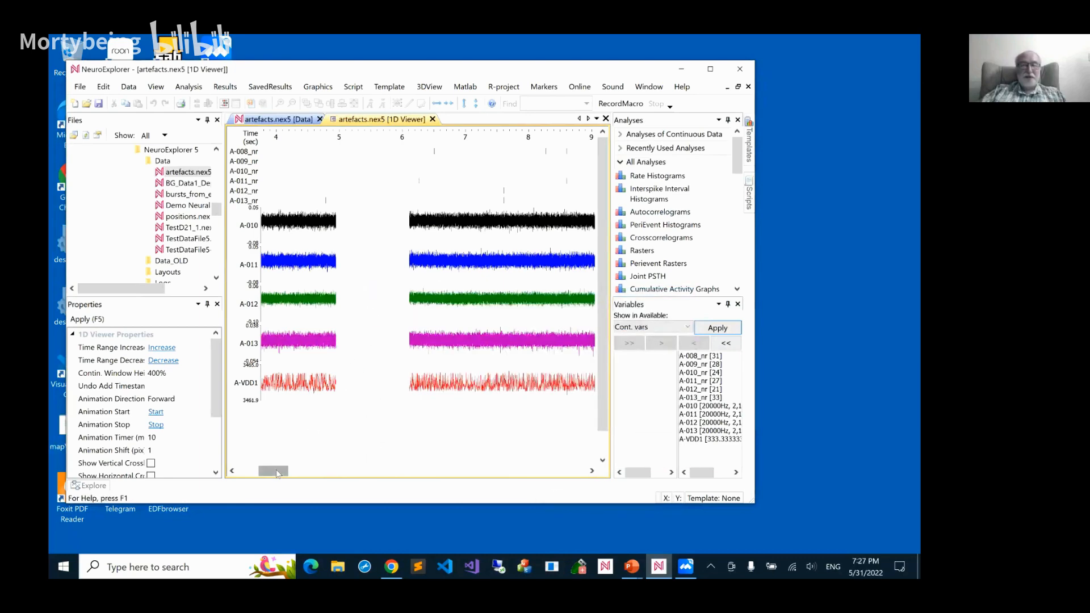
{"action": "mouse_move", "coordinate": [290, 471]}
{"action": "left_mouse_down"}
{"action": "mouse_move", "coordinate": [347, 470]}
{"action": "mouse_move", "coordinate": [248, 464]}
{"action": "left_mouse_up"}
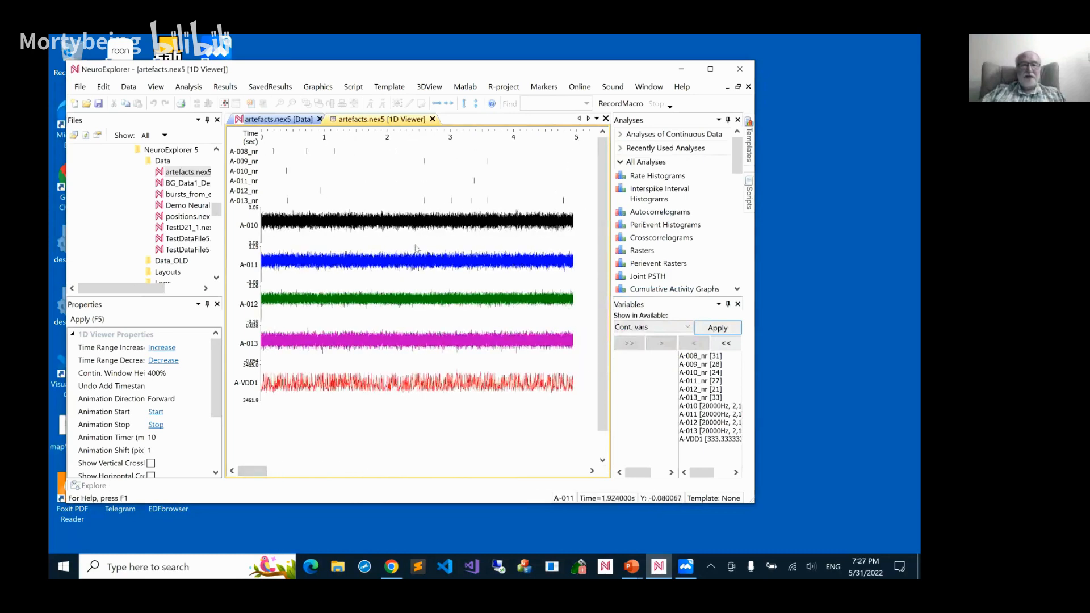
{"action": "scroll", "coordinate": [427, 227], "scroll_direction": "up", "scroll_amount": 5}
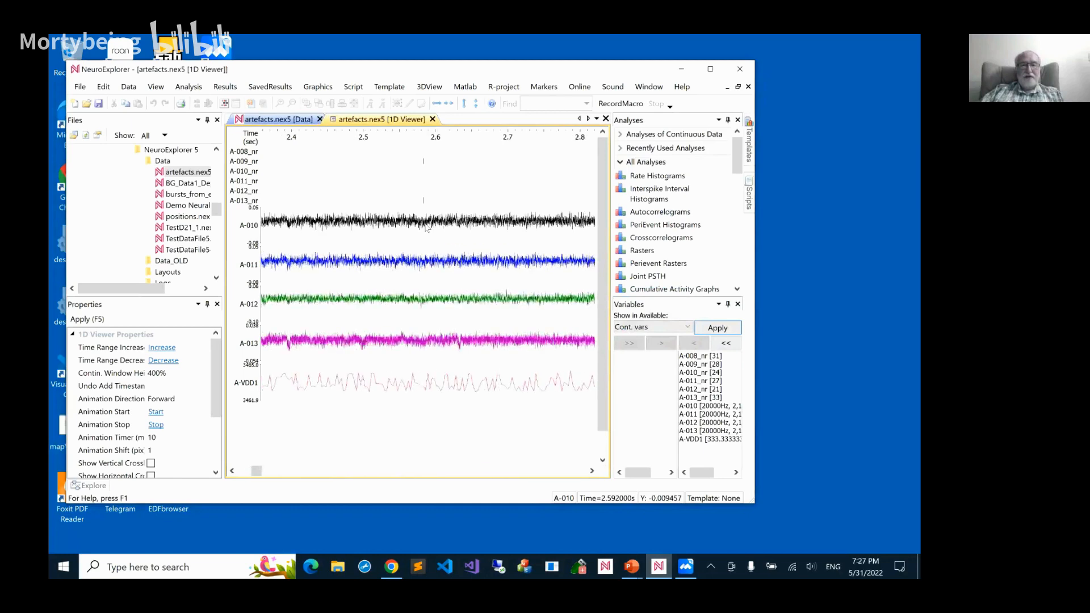
{"action": "scroll", "coordinate": [427, 227], "scroll_direction": "down", "scroll_amount": 2}
{"action": "scroll", "coordinate": [427, 227], "scroll_direction": "down", "scroll_amount": 3}
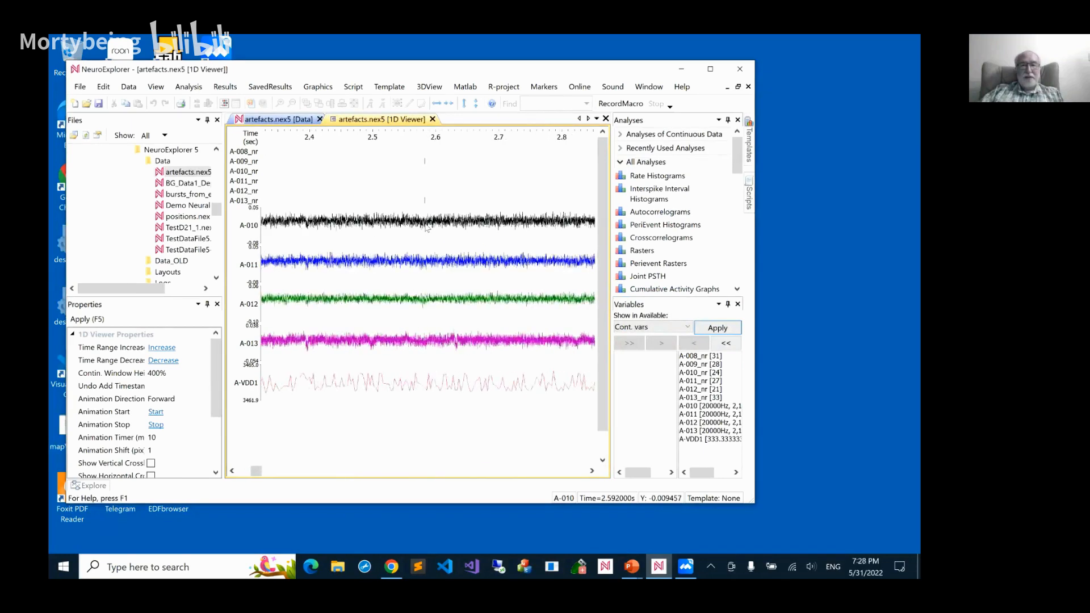
{"action": "scroll", "coordinate": [426, 227], "scroll_direction": "down", "scroll_amount": 3}
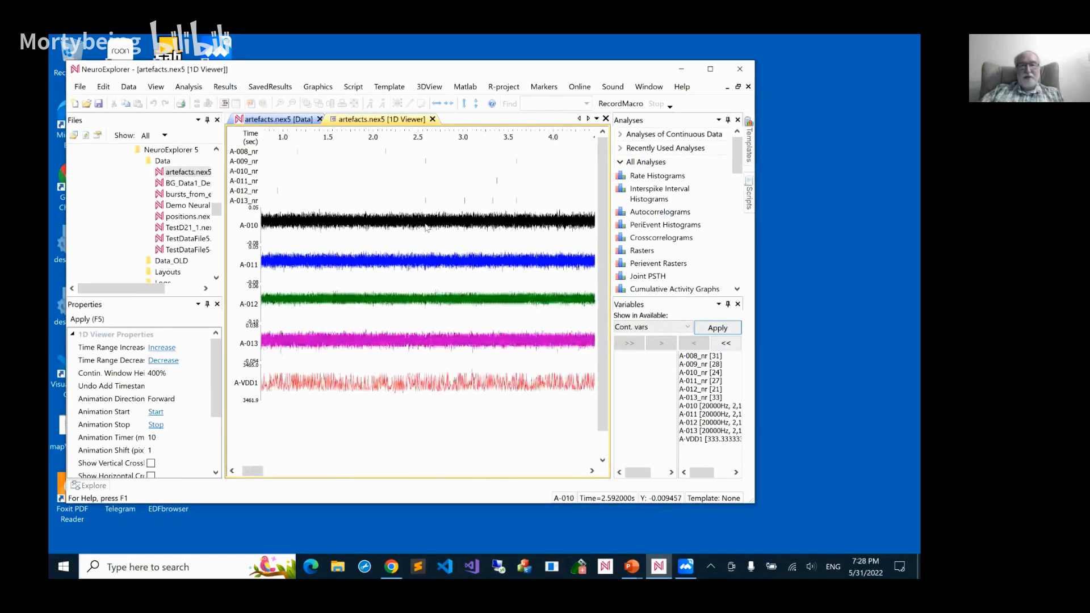
{"action": "scroll", "coordinate": [427, 227], "scroll_direction": "down", "scroll_amount": 1}
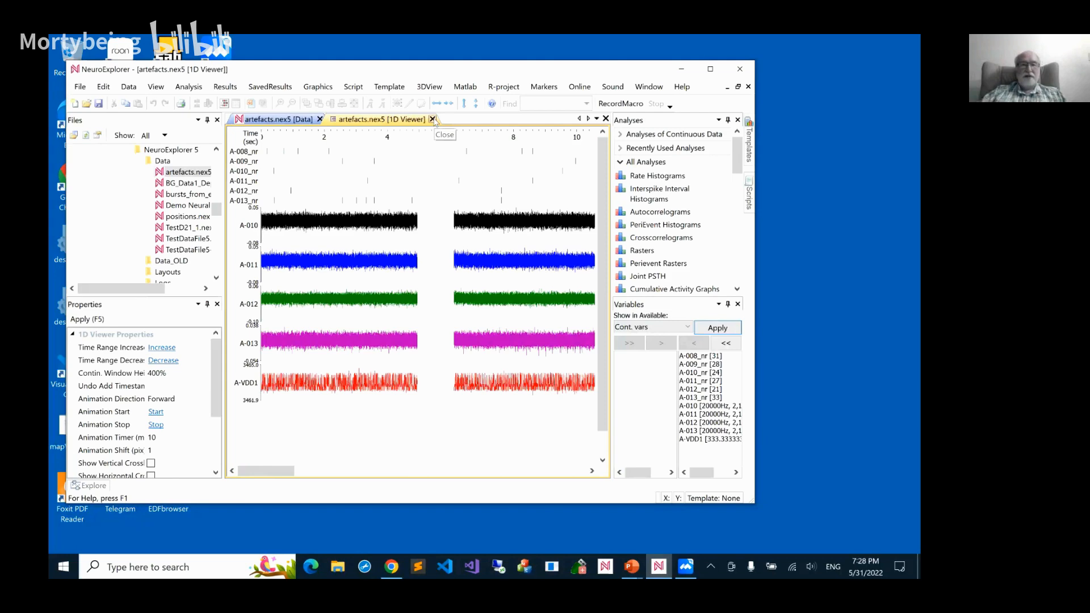
Close the 1D viewer and the artefacts.nex5 data file without saving the changes
{"action": "left_click", "coordinate": [433, 119]}
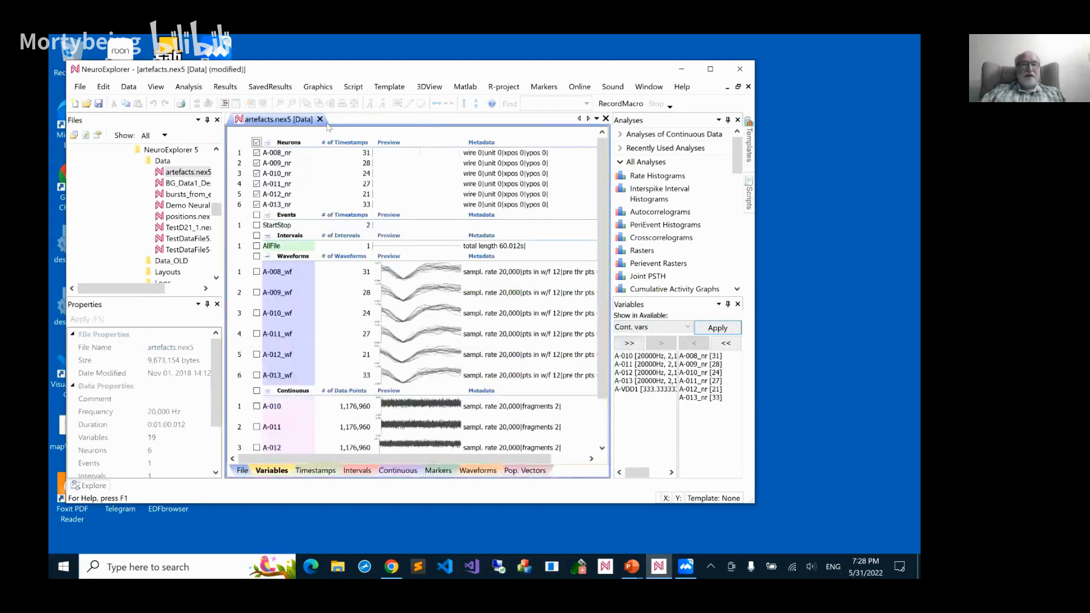
{"action": "left_click", "coordinate": [320, 119]}
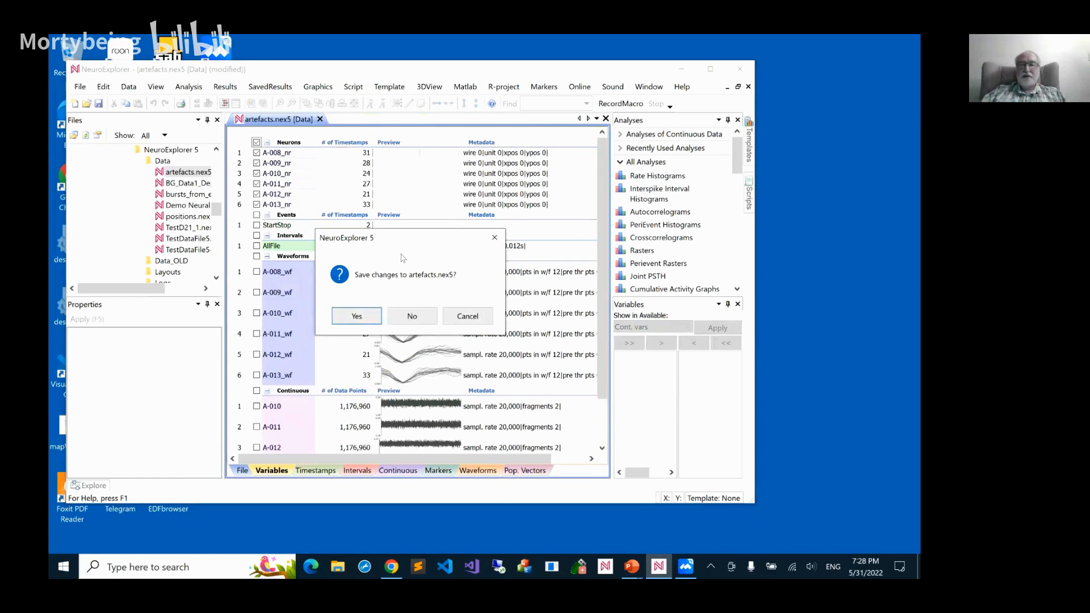
{"action": "left_click", "coordinate": [413, 316]}
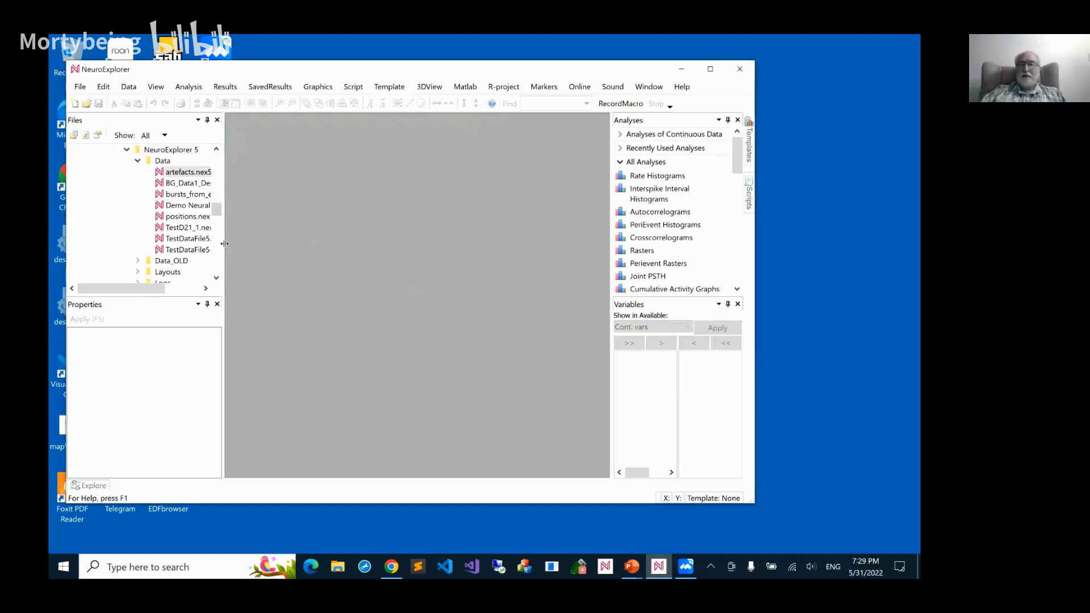
Reopen artefacts.nex5 in the 1D Data Viewer and add all continuous variables to the display
{"action": "left_click_drag", "start_coordinate": [226, 244], "coordinate": [259, 242]}
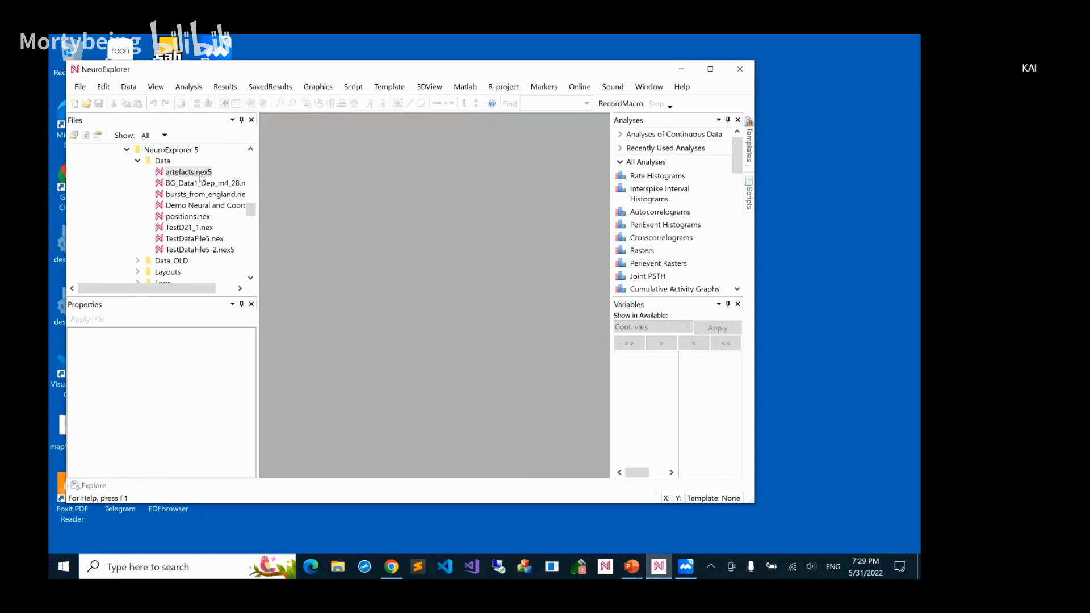
{"action": "left_click", "coordinate": [199, 173]}
{"action": "double_click", "coordinate": [193, 172]}
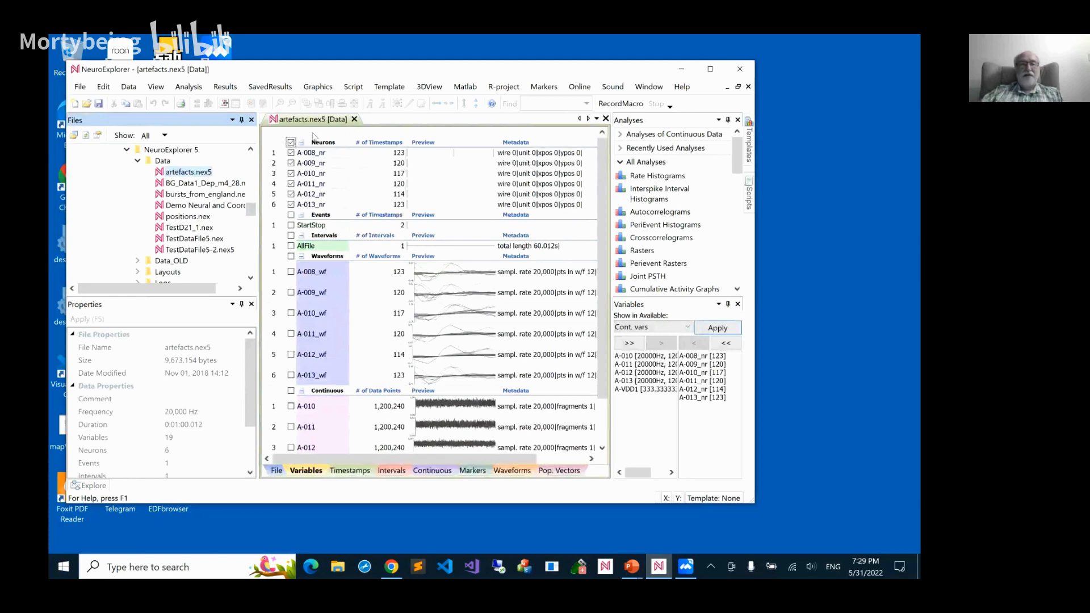
{"action": "left_click", "coordinate": [227, 104]}
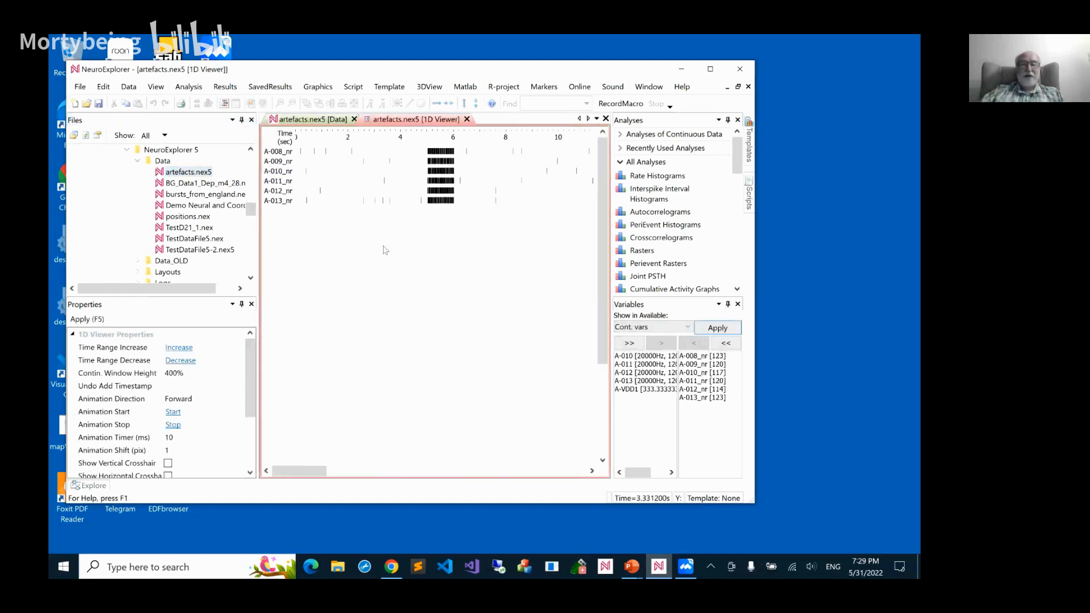
{"action": "left_click", "coordinate": [629, 343]}
{"action": "left_click", "coordinate": [707, 332]}
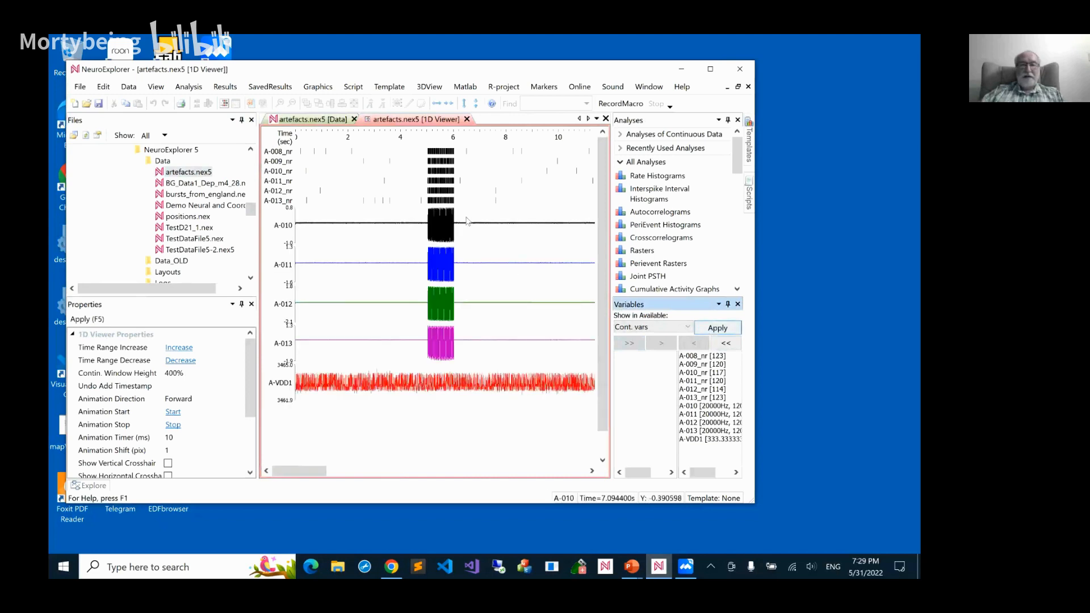
Set the mouse mode that adds intervals and create a new interval variable named stim for it
{"action": "right_click", "coordinate": [467, 195]}
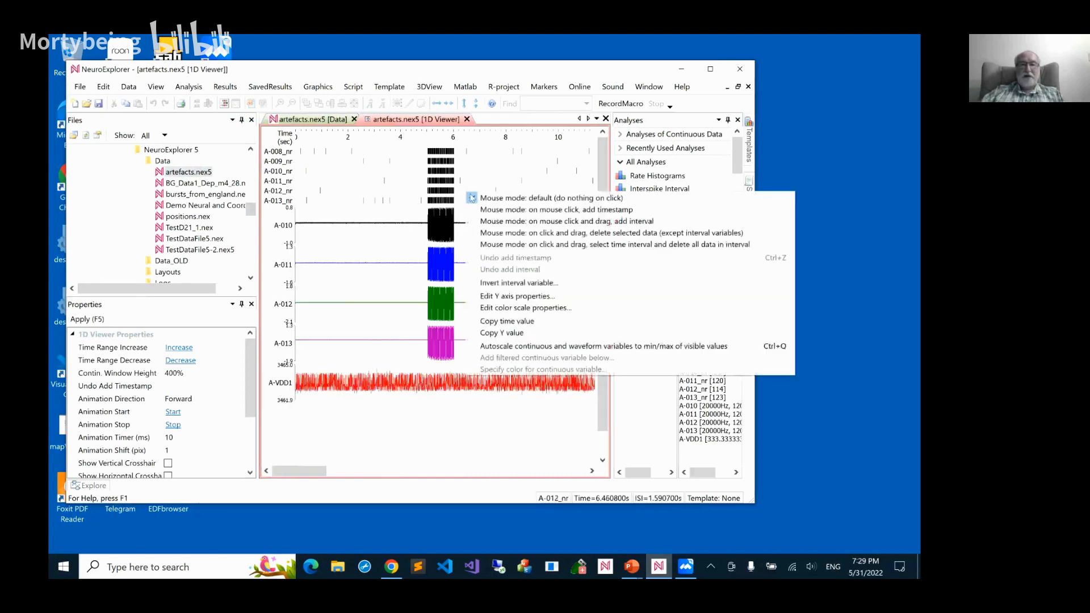
{"action": "left_click", "coordinate": [485, 222]}
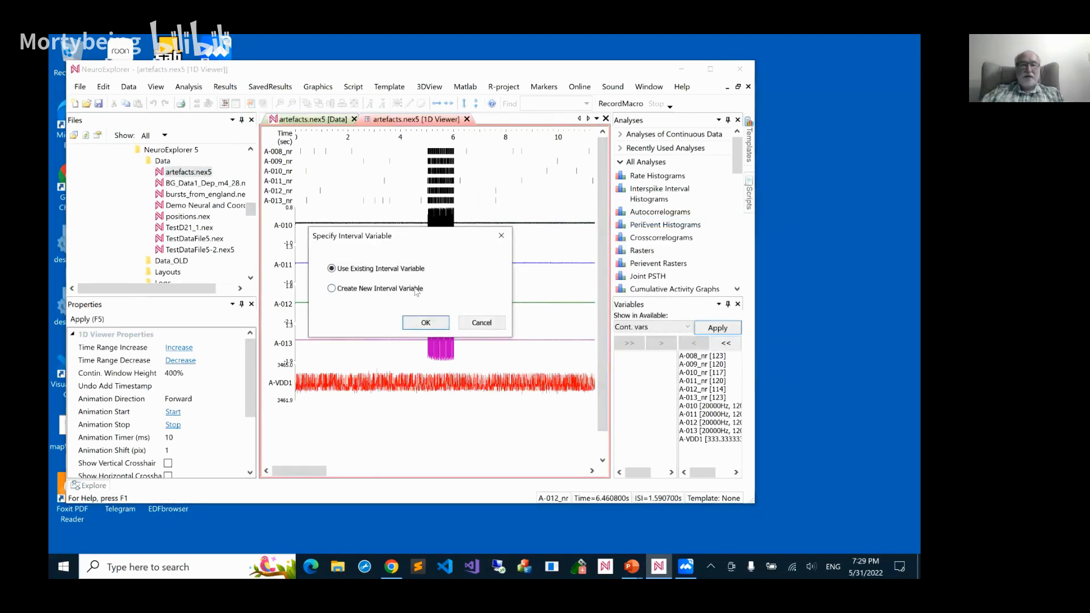
{"action": "left_click", "coordinate": [416, 289]}
{"action": "left_click", "coordinate": [425, 323]}
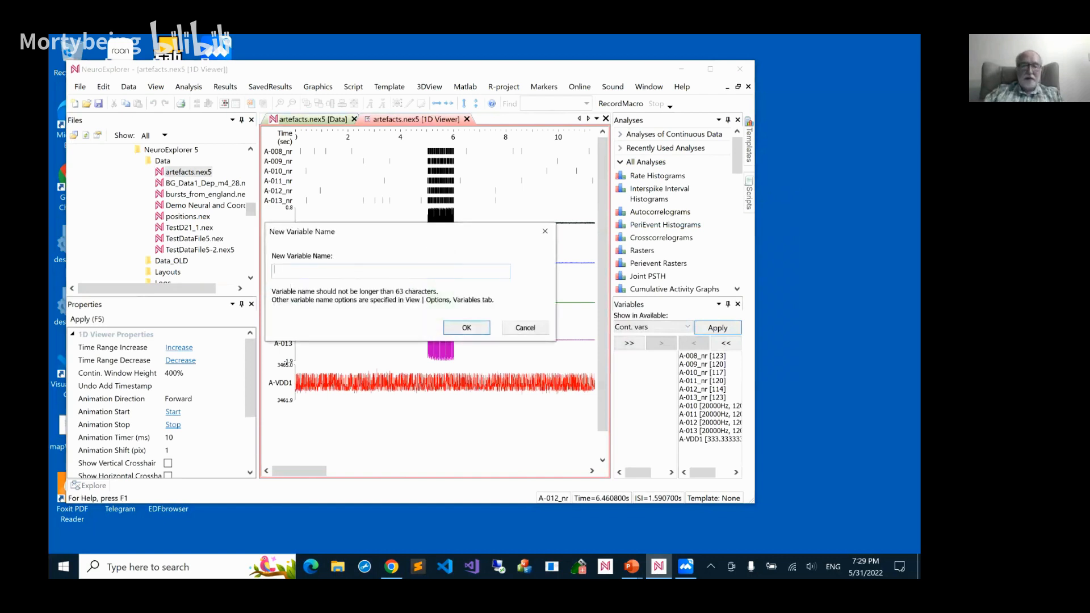
{"action": "type", "text": "noid"}
{"action": "key", "text": "BackSpace"}
{"action": "key", "text": "BackSpace"}
{"action": "key", "text": "BackSpace"}
{"action": "type", "text": "stim"}
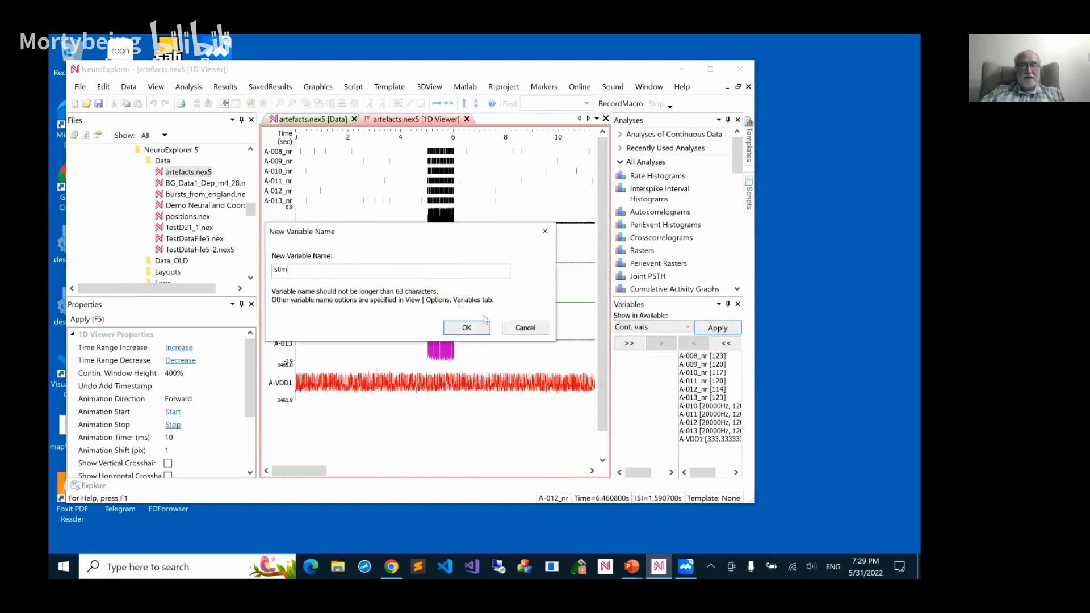
{"action": "left_click", "coordinate": [466, 328]}
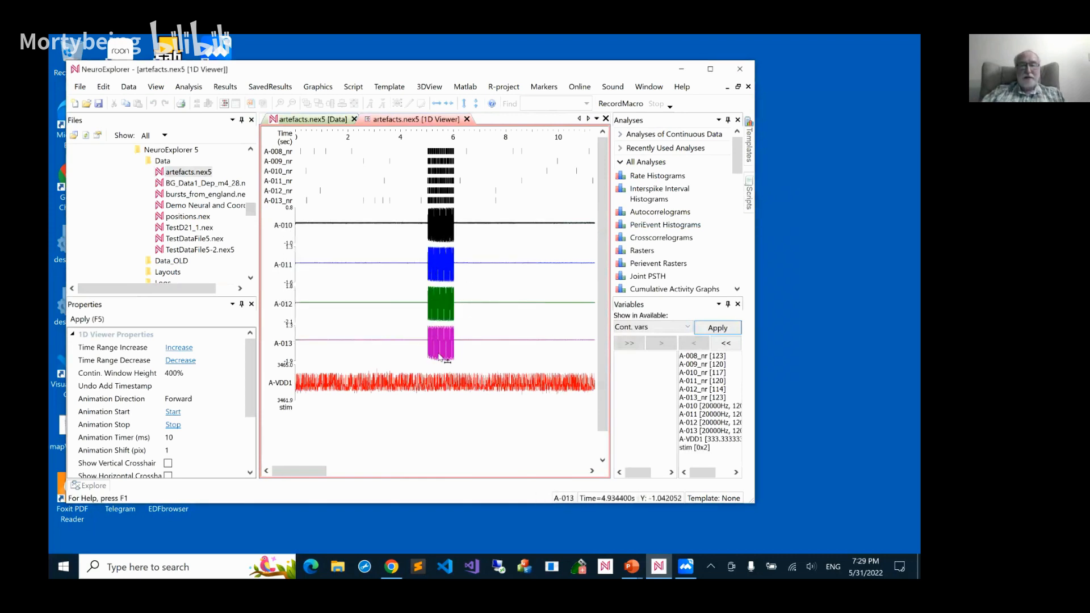
Mark the artefact period from about 4.93 to 6.14 seconds as a stim interval, and restore the default mouse mode
{"action": "left_click_drag", "start_coordinate": [425, 353], "coordinate": [458, 353]}
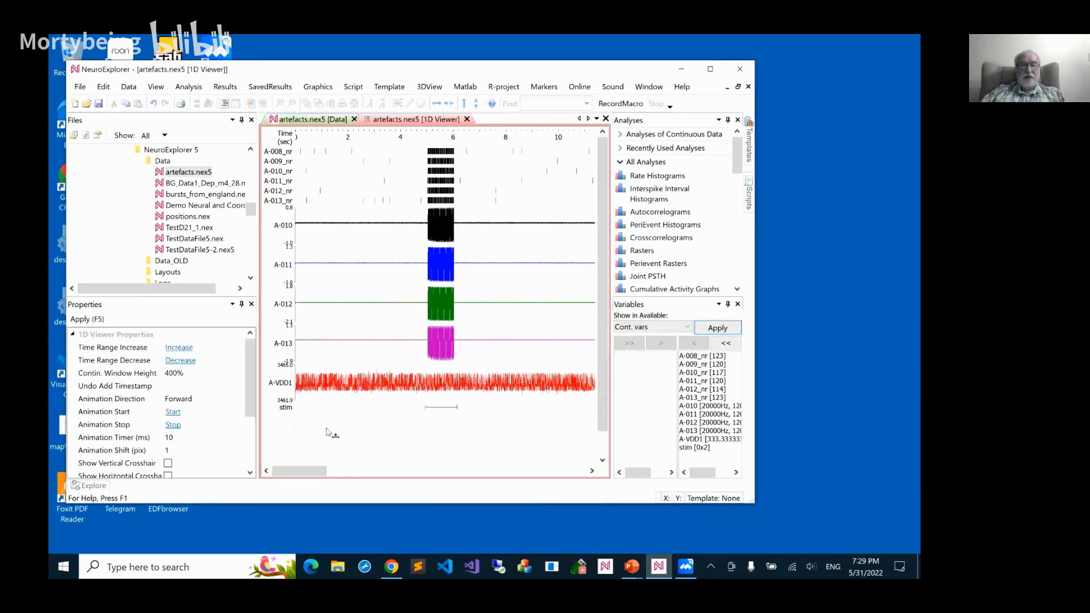
{"action": "right_click", "coordinate": [326, 244]}
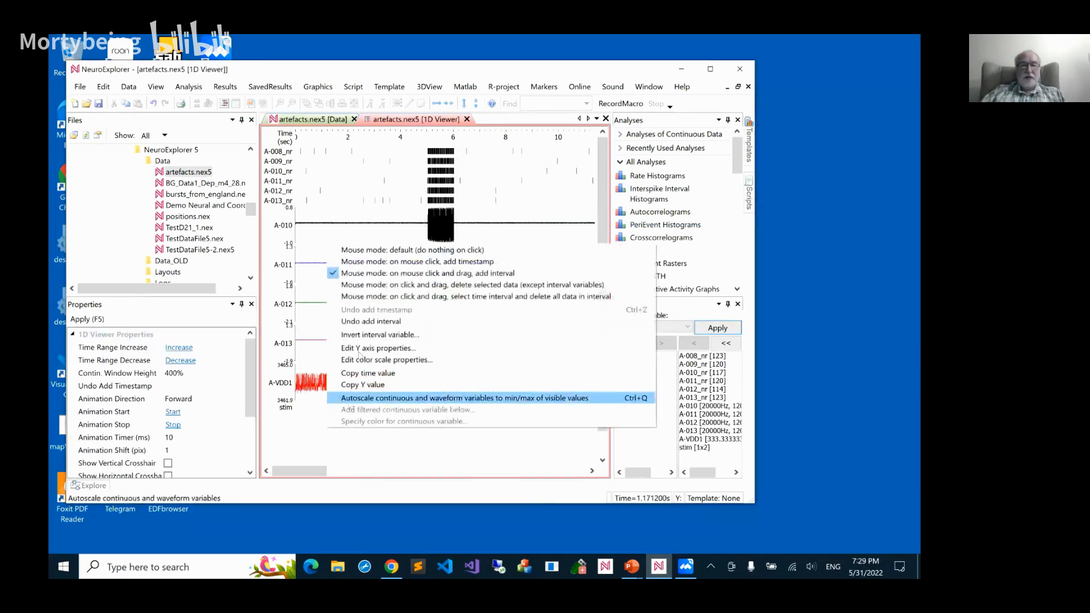
{"action": "left_click", "coordinate": [366, 250]}
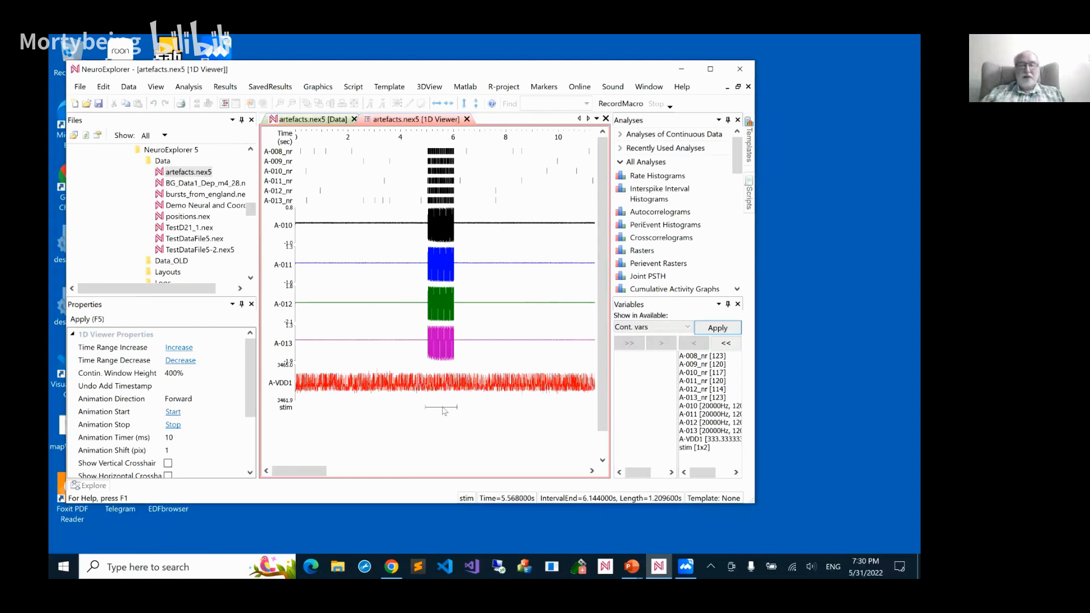
Invert the stim interval variable into a new interval variable named no_artifact
{"action": "right_click", "coordinate": [444, 411]}
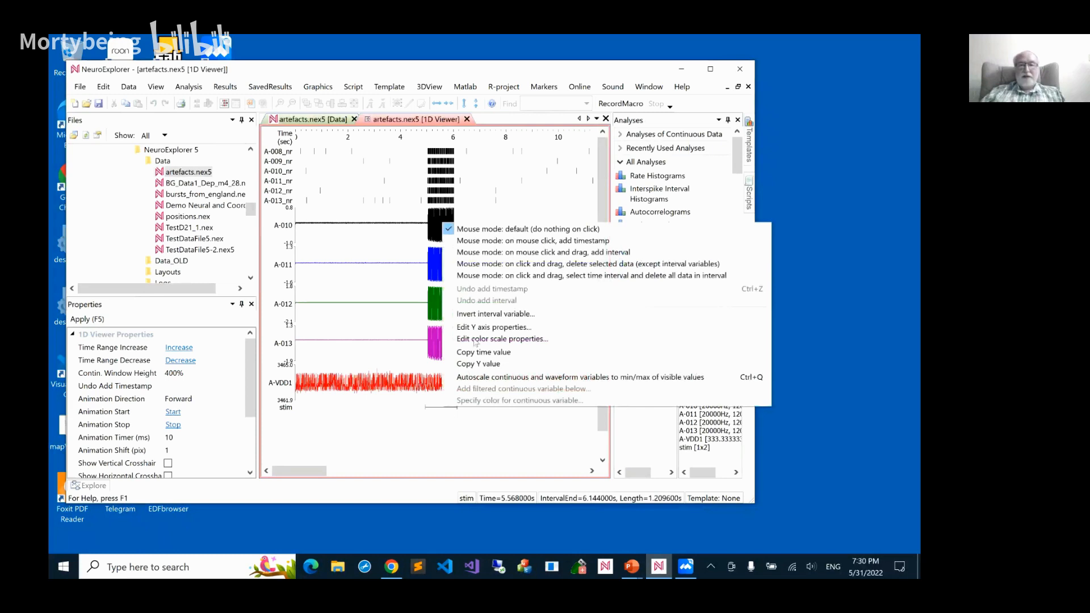
{"action": "left_click", "coordinate": [483, 314]}
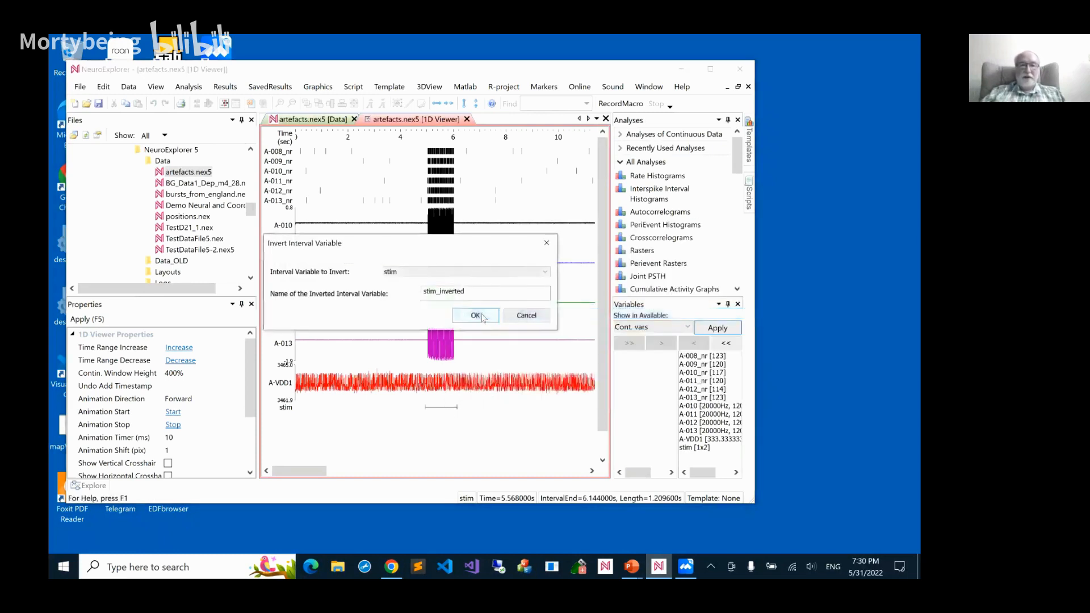
{"action": "left_click", "coordinate": [448, 295]}
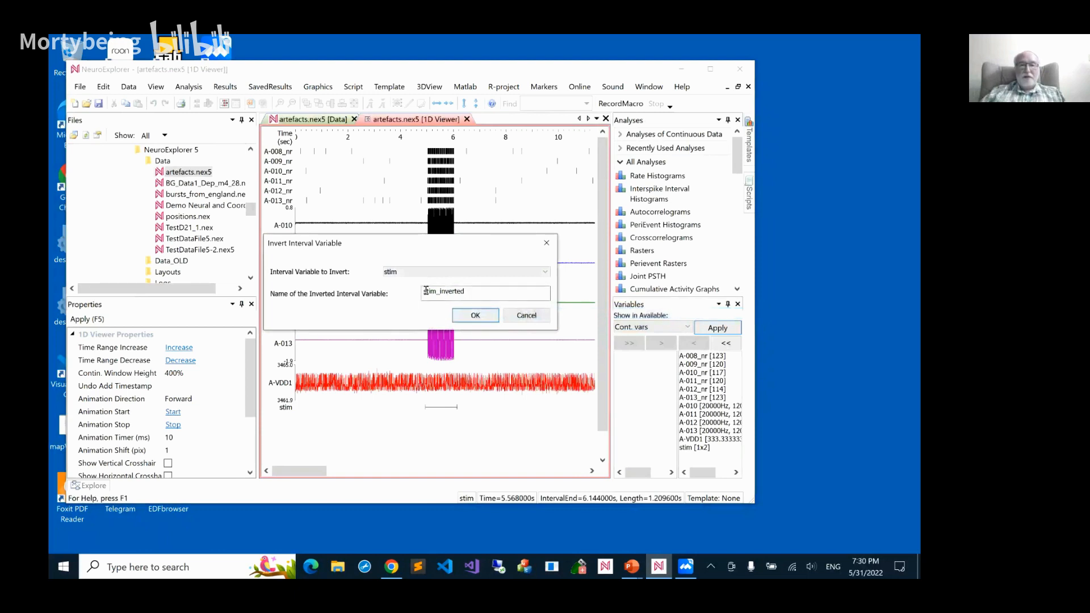
{"action": "left_click_drag", "start_coordinate": [424, 290], "coordinate": [466, 292]}
{"action": "type", "text": "no)"}
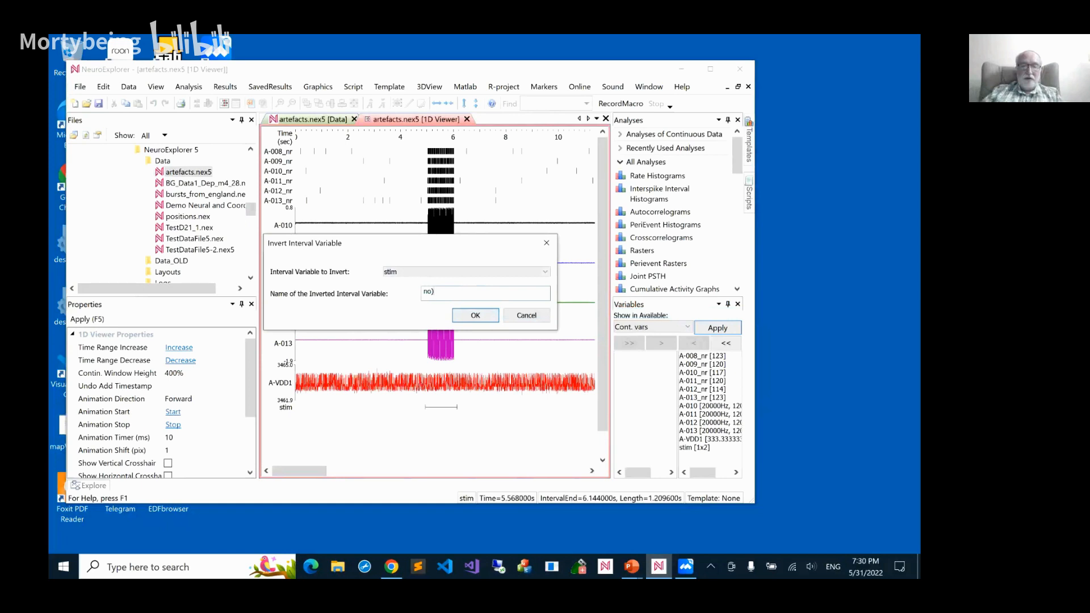
{"action": "type", "text": "ar"}
{"action": "type", "text": "tifact"}
{"action": "key", "text": "BackSpace"}
{"action": "type", "text": "_"}
{"action": "left_click", "coordinate": [476, 315]}
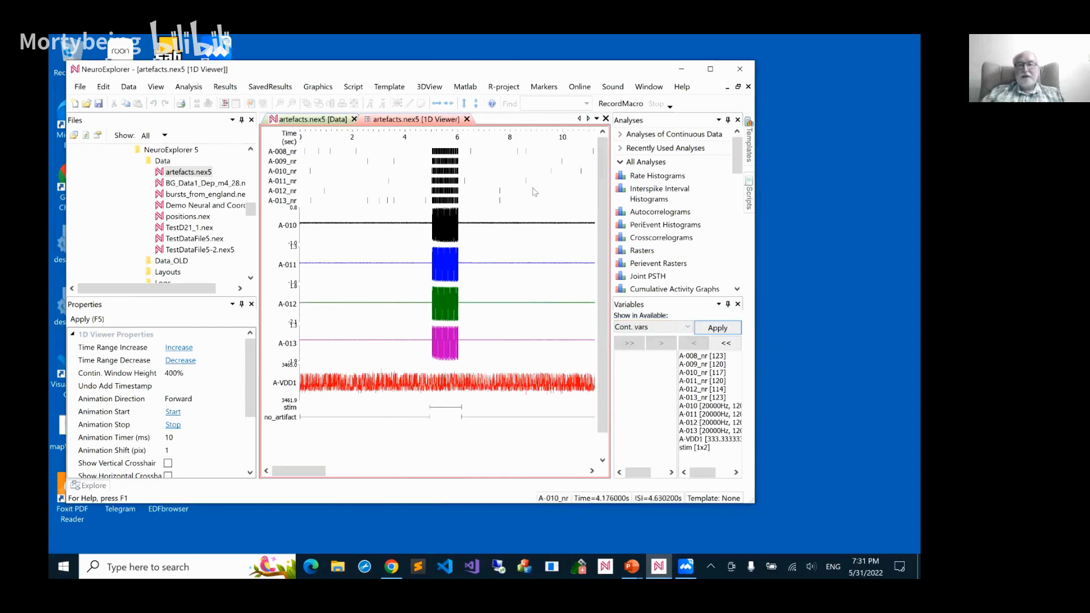
Run the Interspike Interval Histograms analysis using all the data, with no interval filter
{"action": "left_click", "coordinate": [633, 194]}
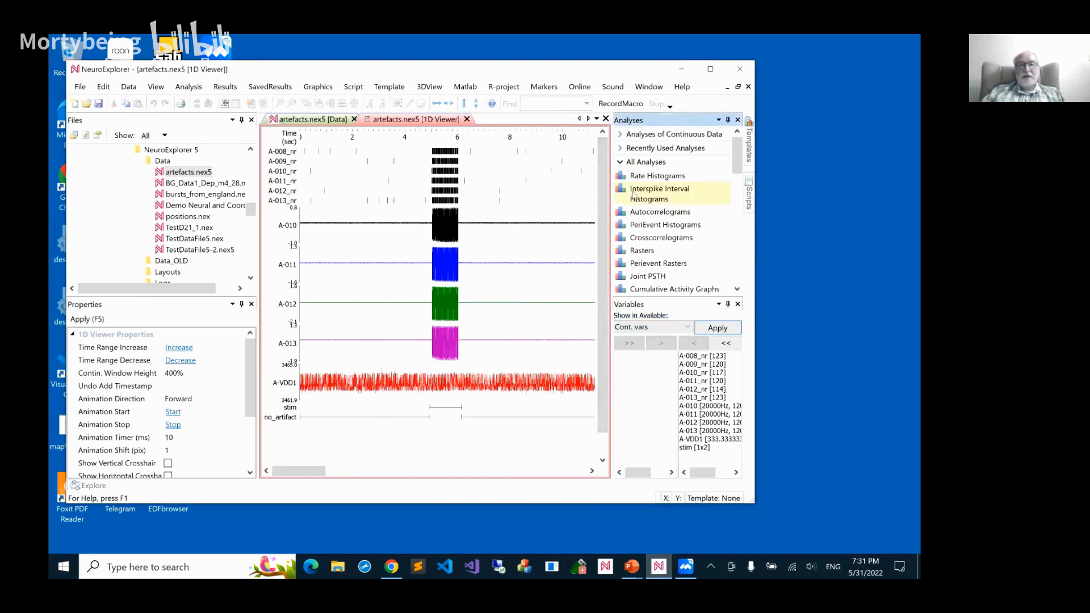
{"action": "double_click", "coordinate": [633, 194]}
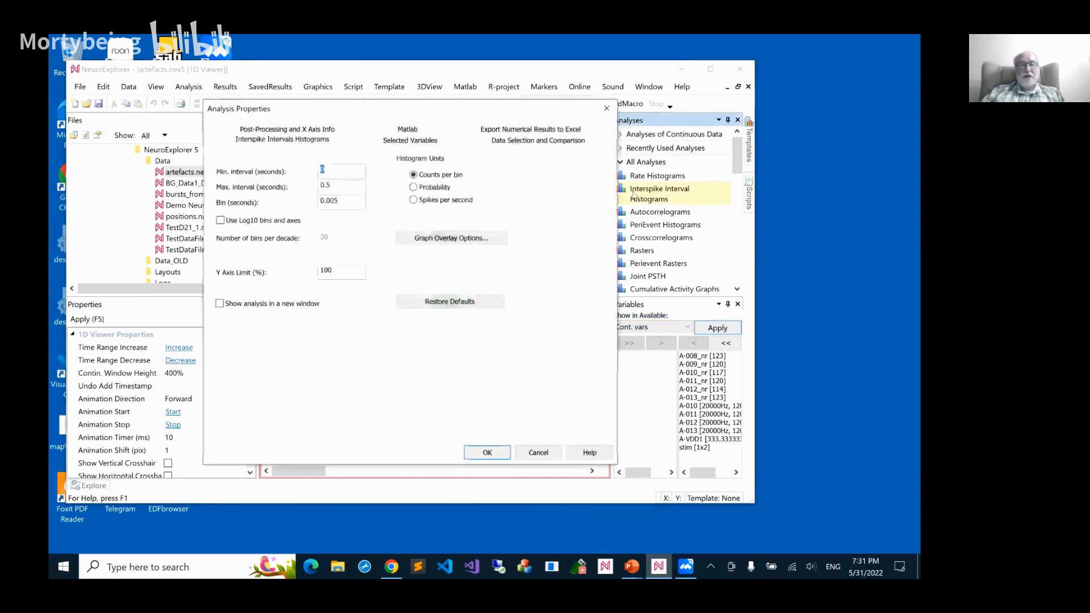
{"action": "left_click", "coordinate": [565, 142]}
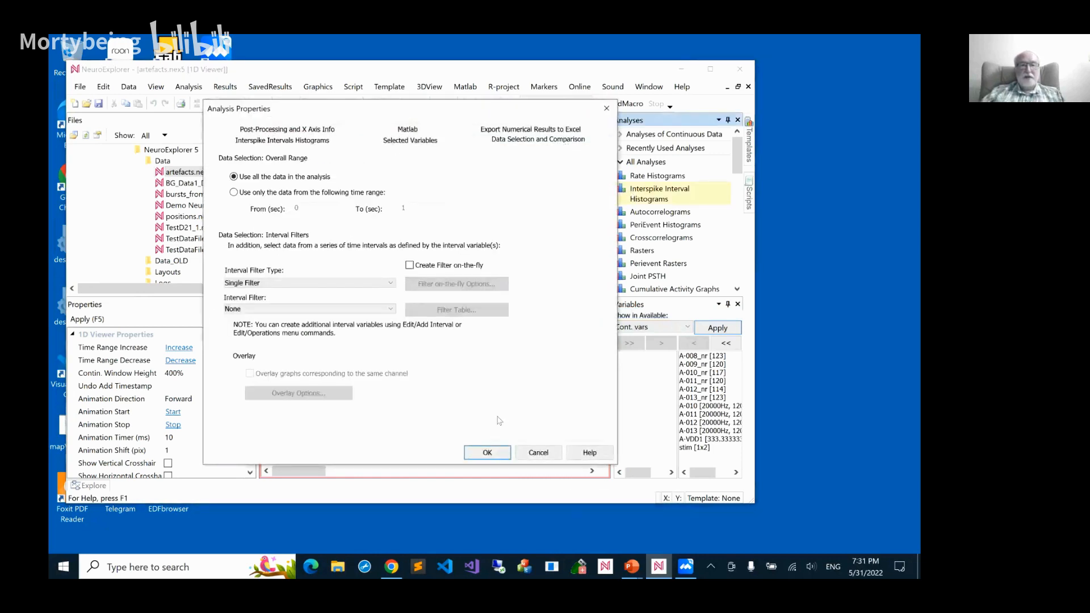
{"action": "left_click", "coordinate": [488, 452]}
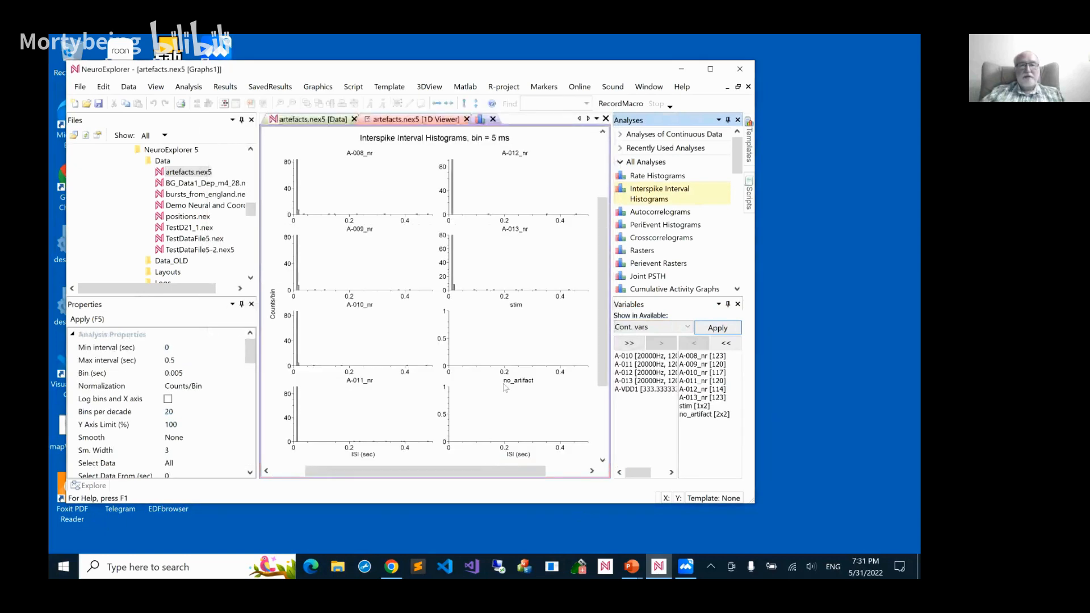
Switch the interspike interval histograms to Log10 bins and axes with a minimum interval of 0.001 seconds
{"action": "double_click", "coordinate": [454, 290]}
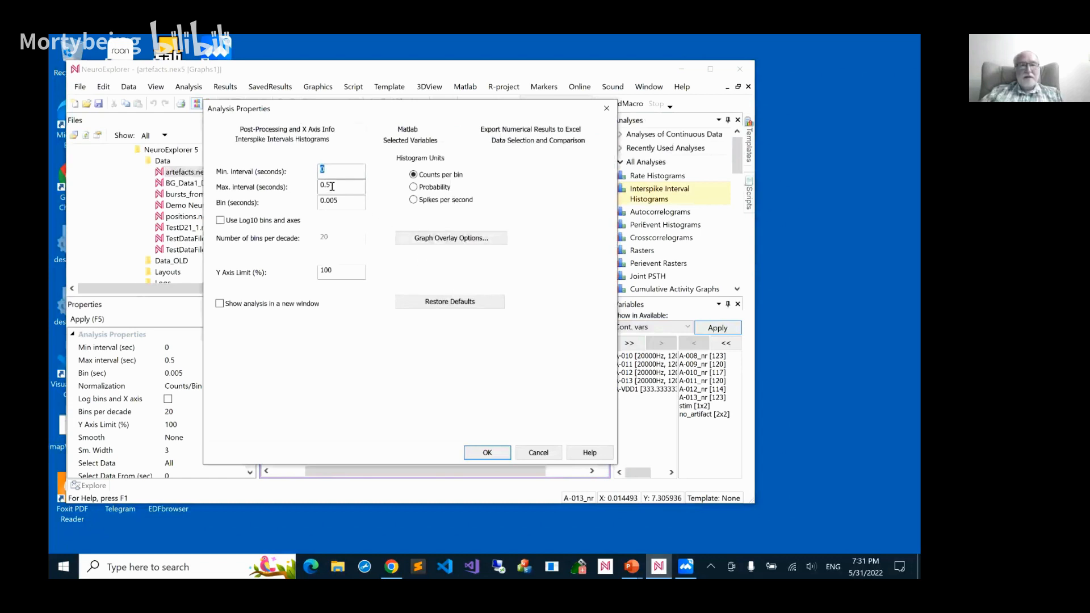
{"action": "left_click", "coordinate": [221, 221]}
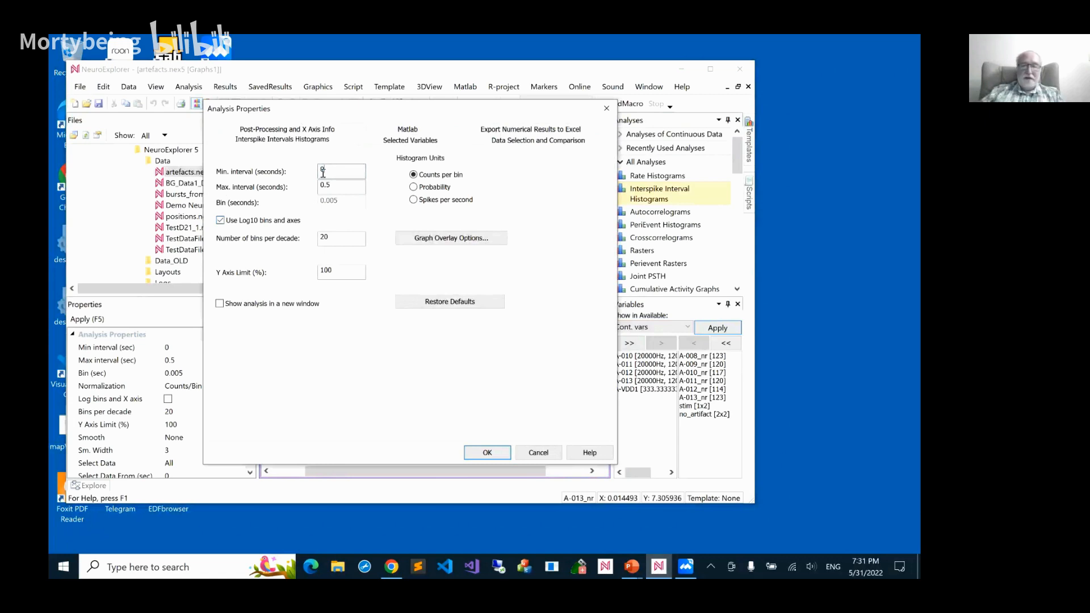
{"action": "type", "text": "001"}
{"action": "key", "text": "Return"}
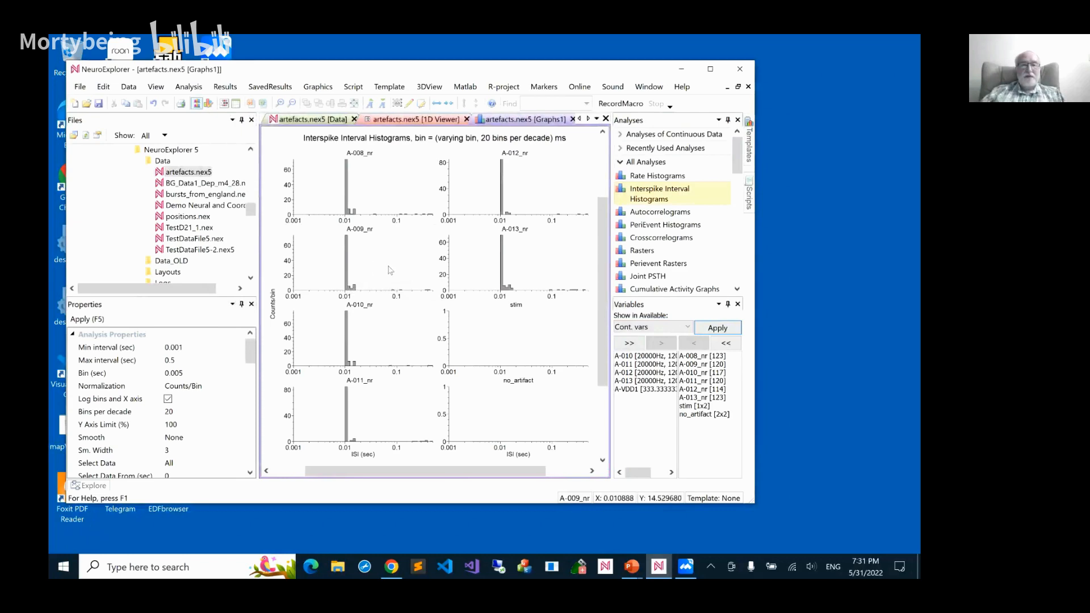
Set the maximum interval of the interspike interval histograms to 20 seconds
{"action": "double_click", "coordinate": [395, 203]}
{"action": "left_click", "coordinate": [352, 189]}
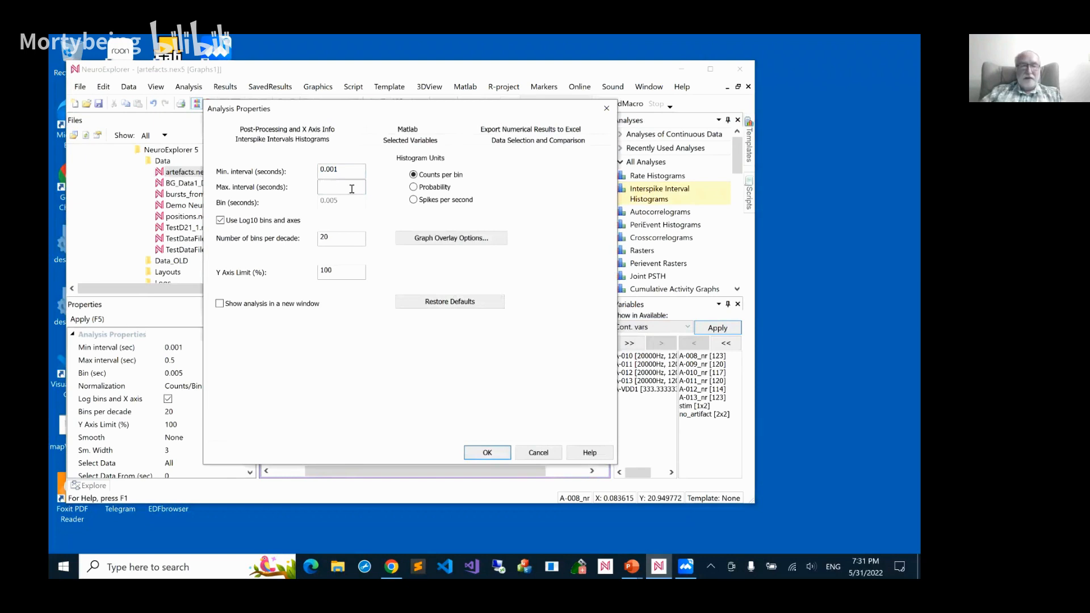
{"action": "type", "text": "20"}
{"action": "left_click", "coordinate": [480, 452]}
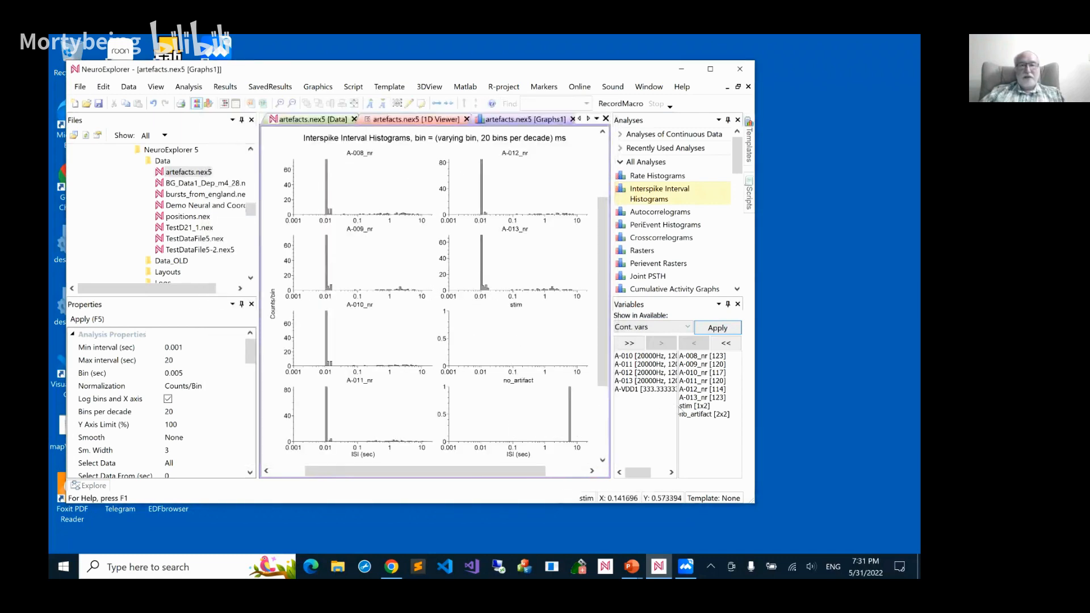
Remove the stim and no_artifact interval variables from the histogram analysis and apply the new selection
{"action": "left_click_drag", "start_coordinate": [685, 406], "coordinate": [688, 414]}
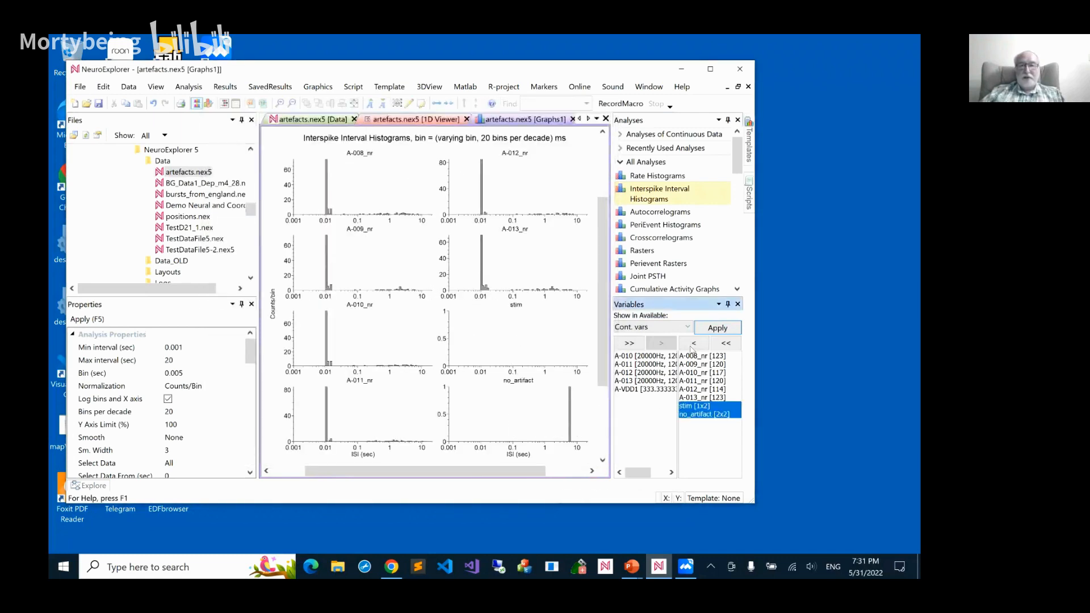
{"action": "left_click", "coordinate": [694, 343]}
{"action": "left_click", "coordinate": [707, 329]}
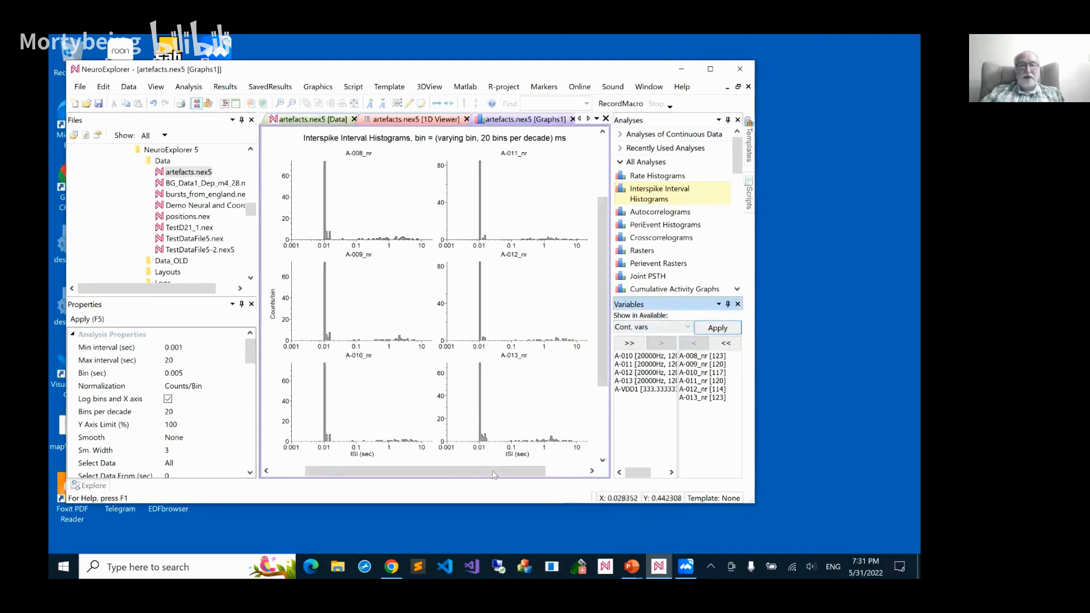
Examine the spike timing of the neurons inside the stim period in the 1D Viewer
{"action": "left_click", "coordinate": [410, 119]}
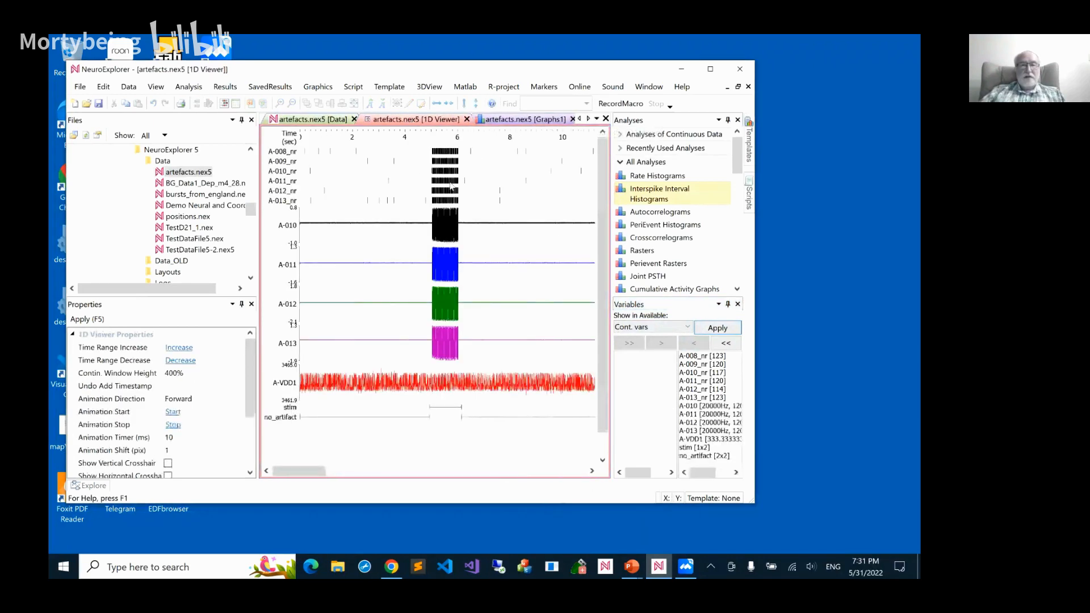
{"action": "scroll", "coordinate": [451, 185], "scroll_direction": "up", "scroll_amount": 1}
{"action": "scroll", "coordinate": [451, 185], "scroll_direction": "up", "scroll_amount": 2}
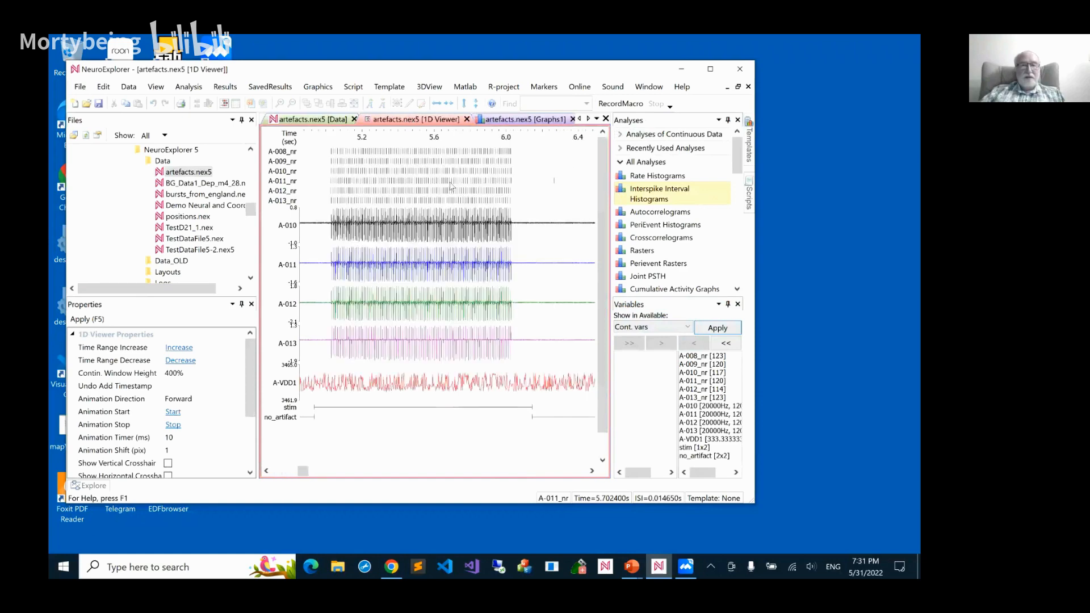
{"action": "scroll", "coordinate": [451, 185], "scroll_direction": "up", "scroll_amount": 2}
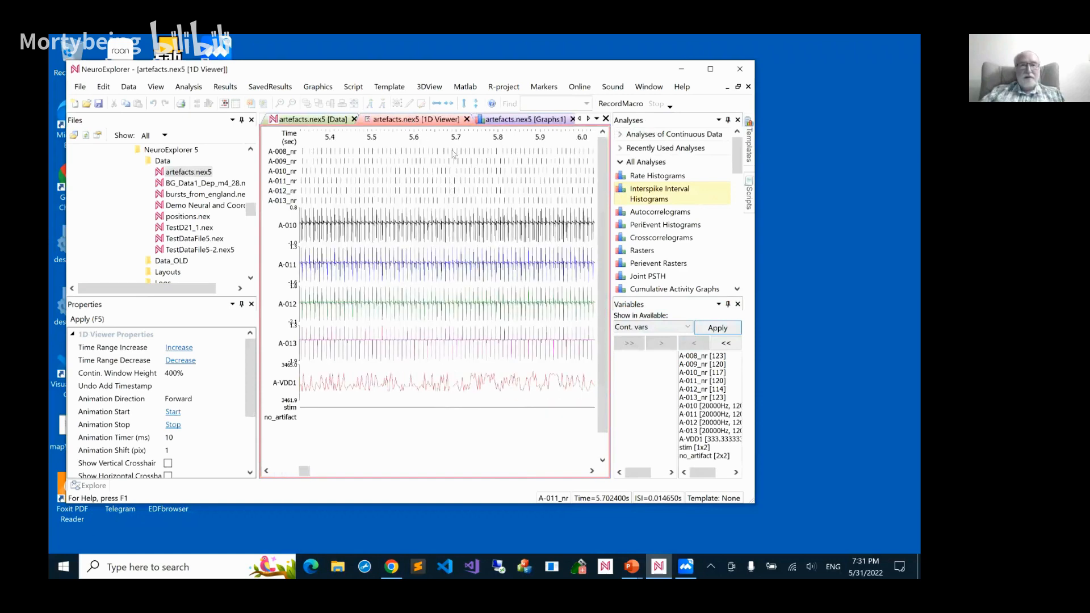
Apply no_artifact as the single interval filter for the interspike interval histograms
{"action": "left_click", "coordinate": [499, 124]}
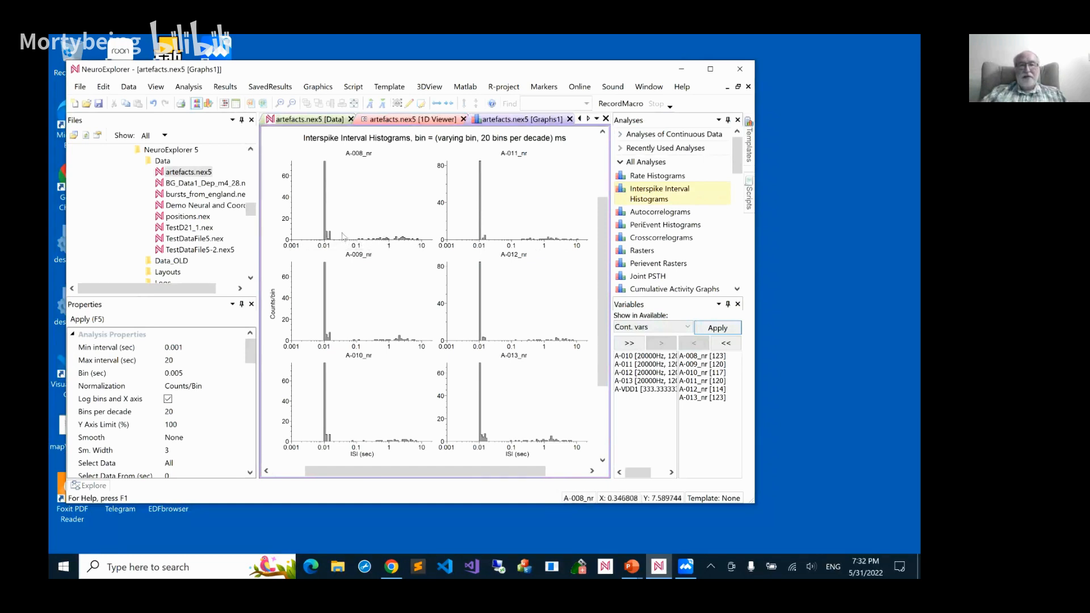
{"action": "double_click", "coordinate": [390, 188]}
{"action": "left_click", "coordinate": [506, 141]}
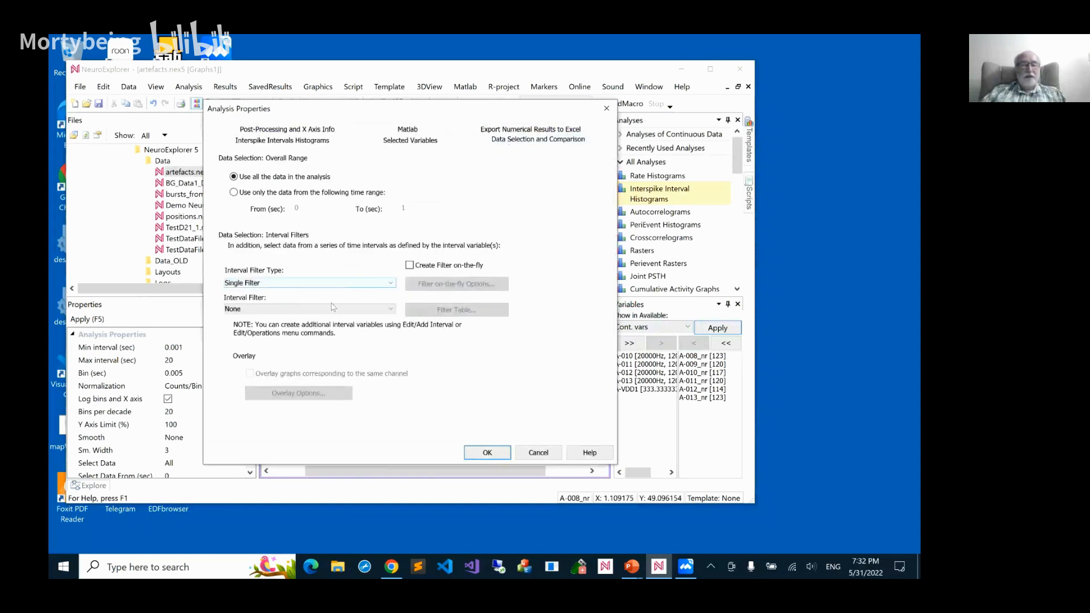
{"action": "left_click", "coordinate": [374, 309]}
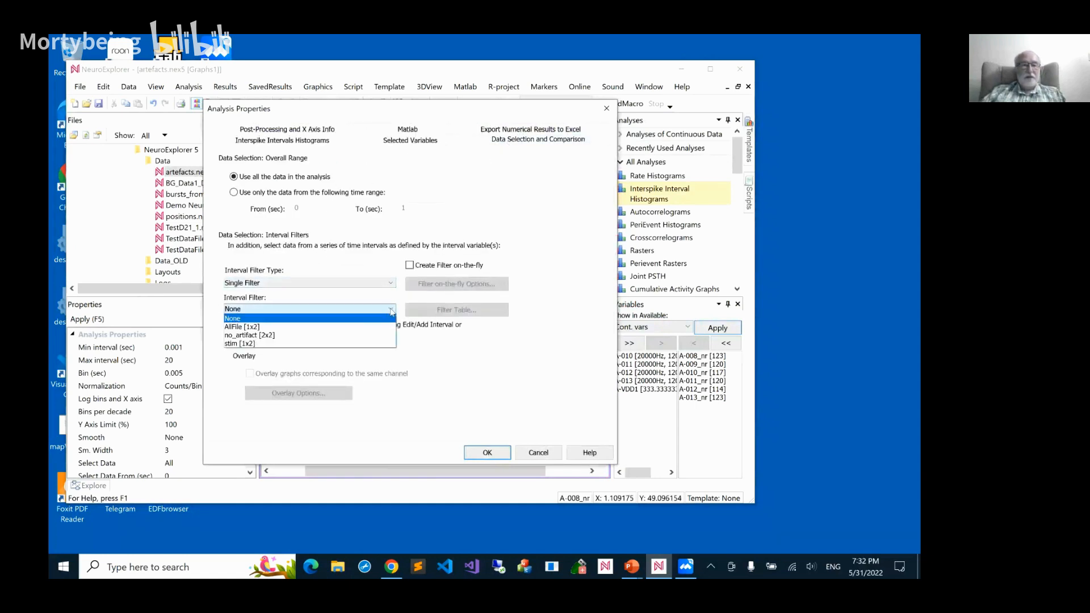
{"action": "left_click", "coordinate": [324, 336]}
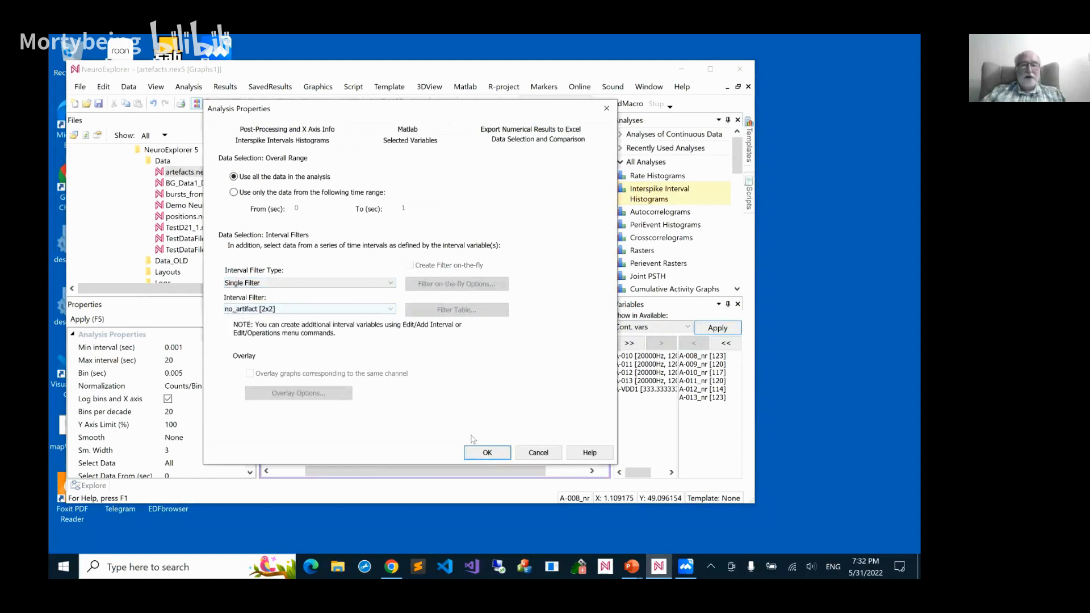
{"action": "left_click", "coordinate": [482, 454]}
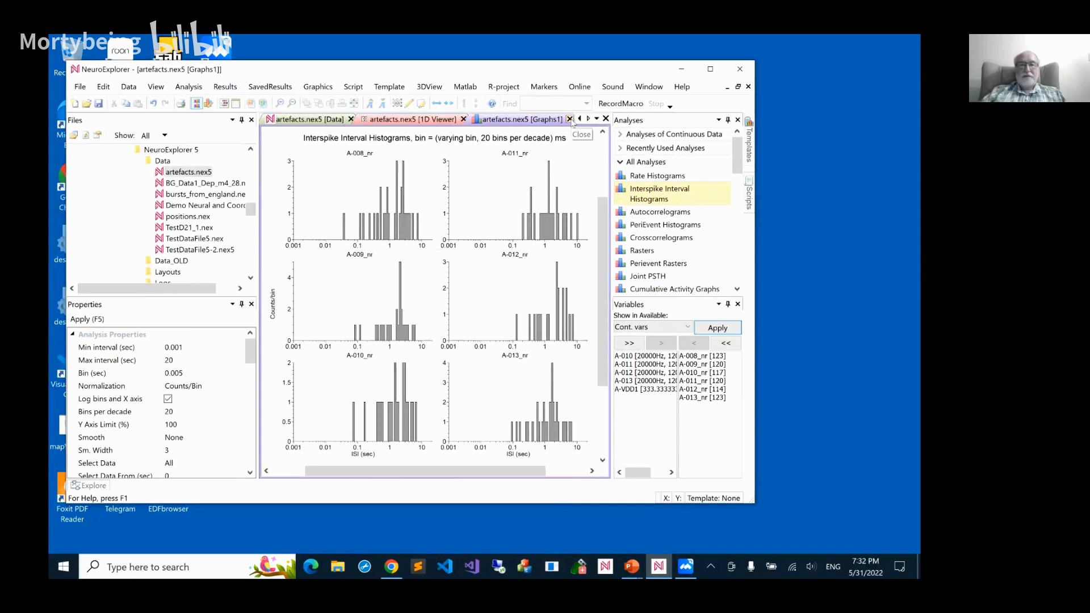
Close the histogram graphs and inspect the artefact in the 1D Viewer, from individual waveforms out to the whole stim interval
{"action": "left_click", "coordinate": [569, 119]}
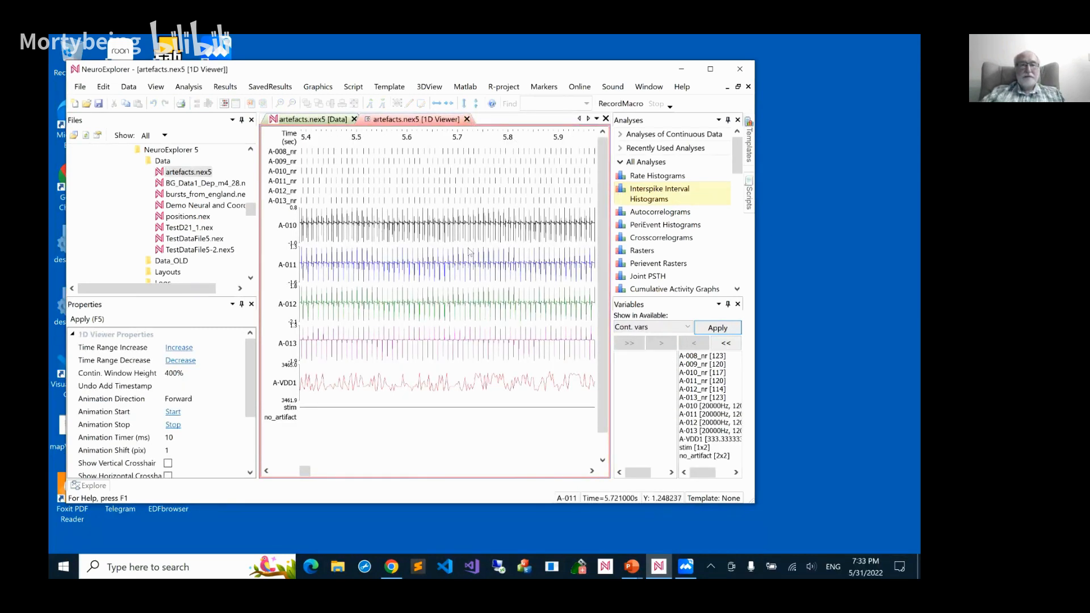
{"action": "scroll", "coordinate": [476, 265], "scroll_direction": "down", "scroll_amount": 2}
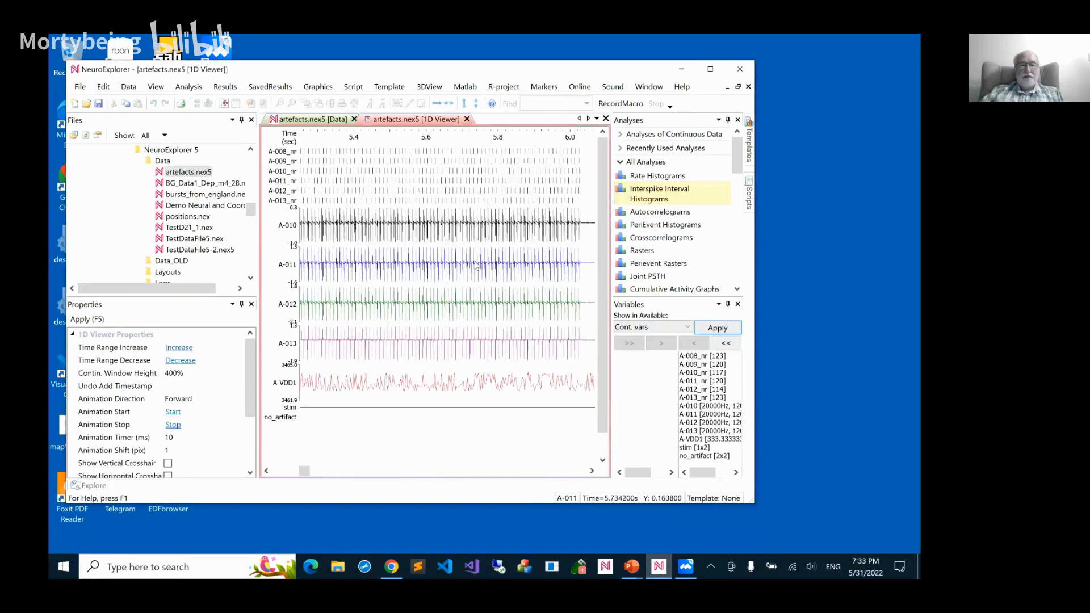
{"action": "scroll", "coordinate": [477, 264], "scroll_direction": "up", "scroll_amount": 10}
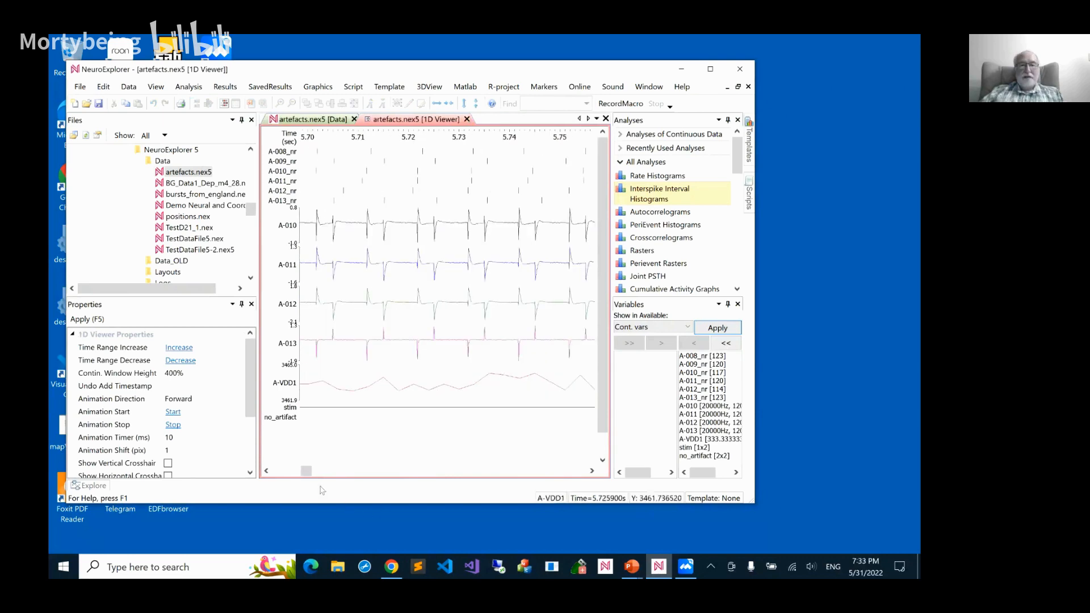
{"action": "left_click_drag", "start_coordinate": [307, 471], "coordinate": [278, 471]}
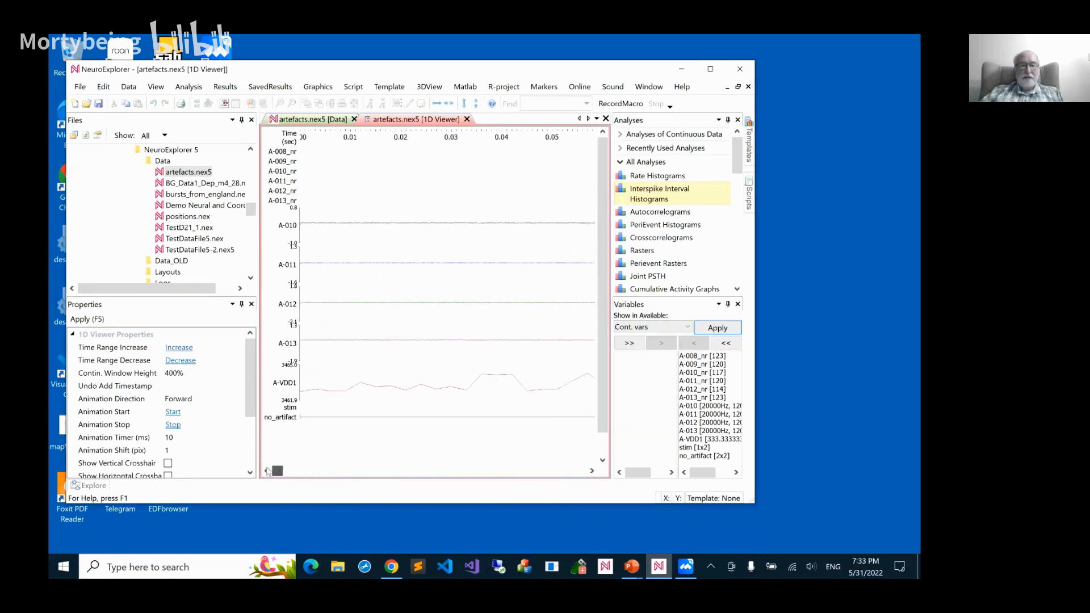
{"action": "scroll", "coordinate": [518, 244], "scroll_direction": "down", "scroll_amount": 10}
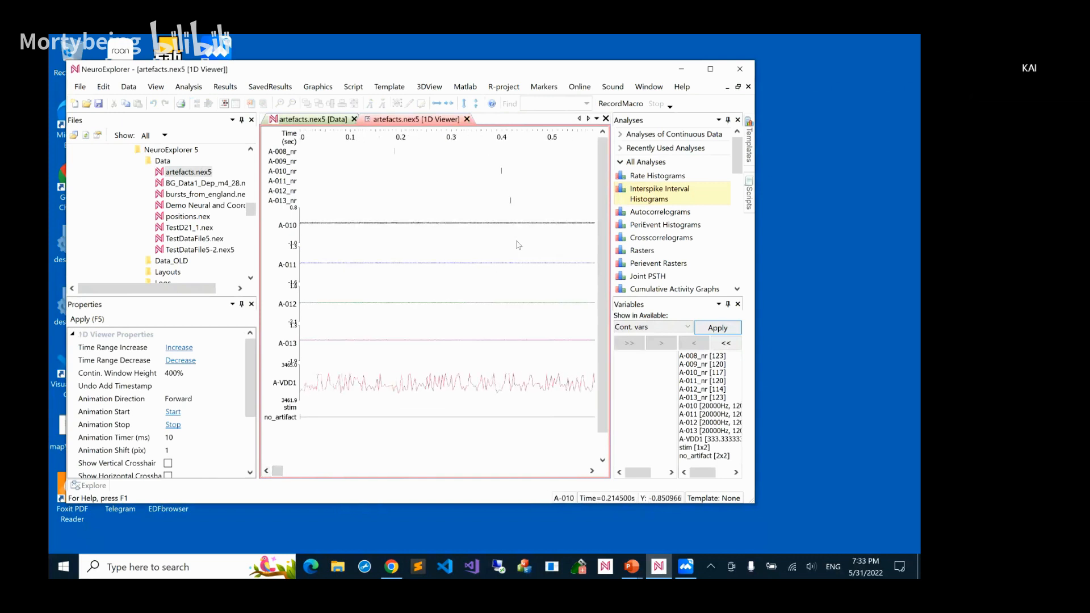
{"action": "scroll", "coordinate": [517, 244], "scroll_direction": "down", "scroll_amount": 7}
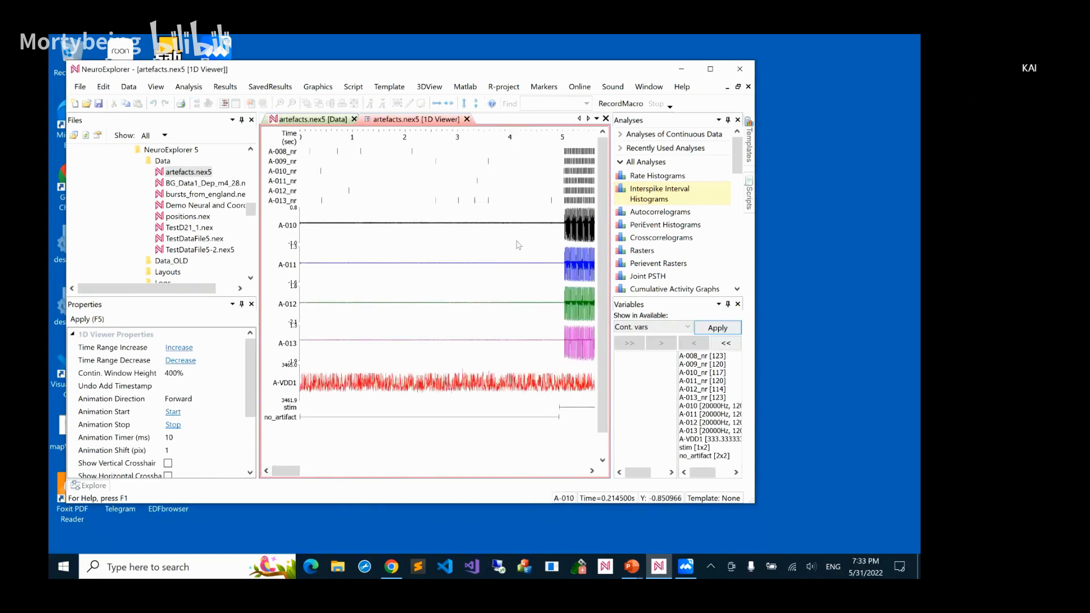
{"action": "scroll", "coordinate": [518, 244], "scroll_direction": "down", "scroll_amount": 4}
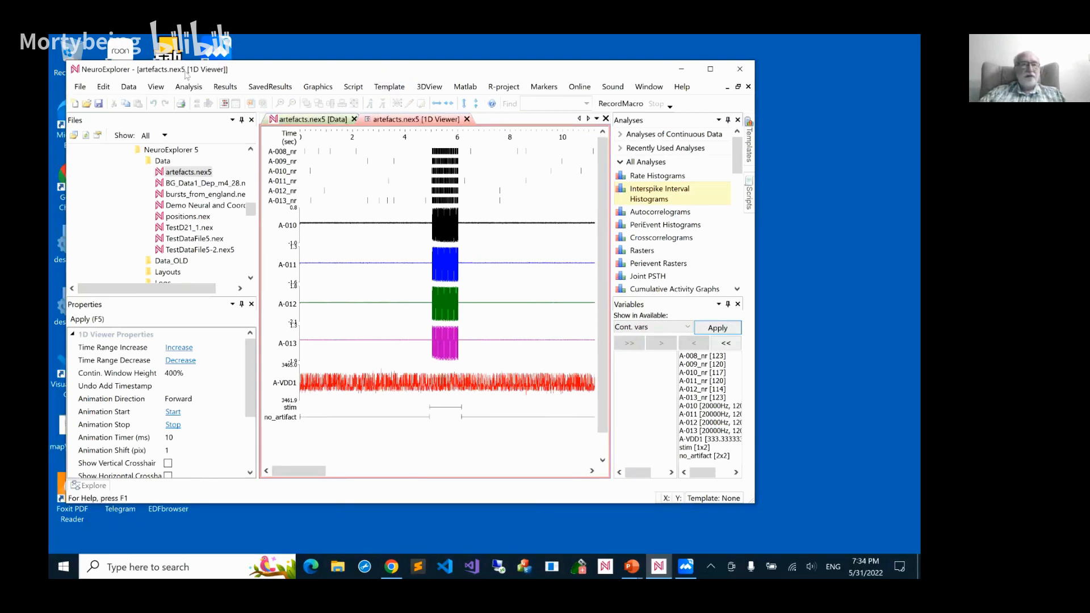
Review the description and formula of the LinearCombOfContVars operation on data variables, and leave without running it
{"action": "left_click", "coordinate": [104, 87]}
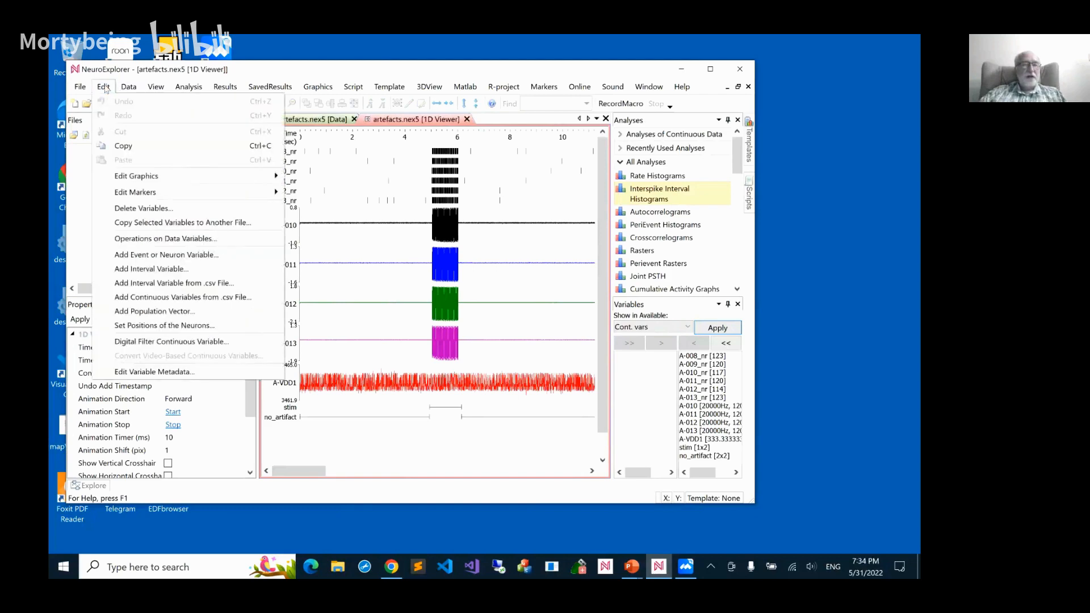
{"action": "left_click", "coordinate": [159, 243]}
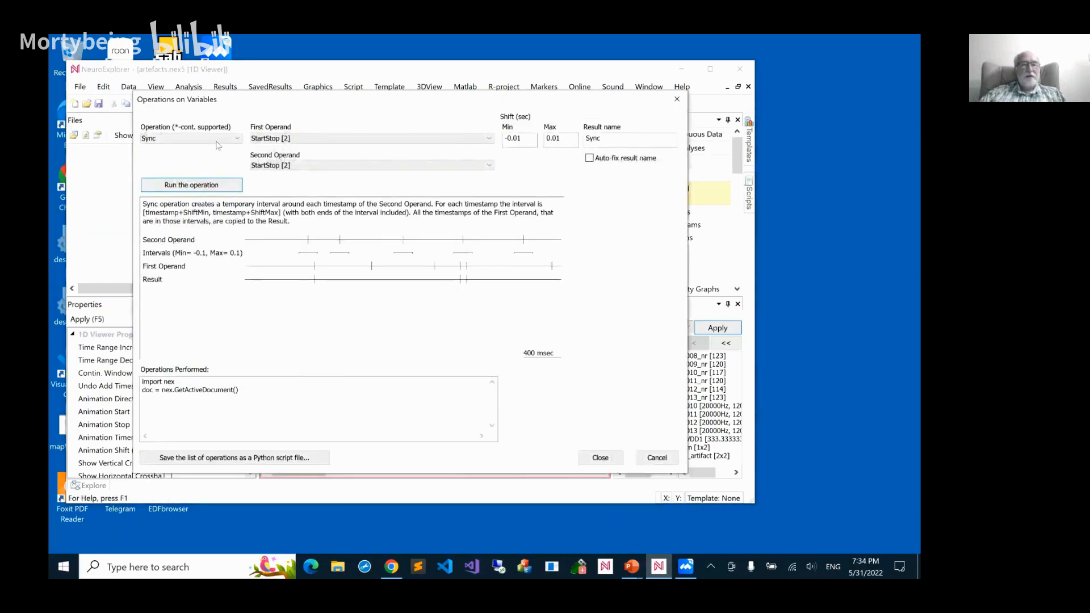
{"action": "left_click", "coordinate": [228, 140]}
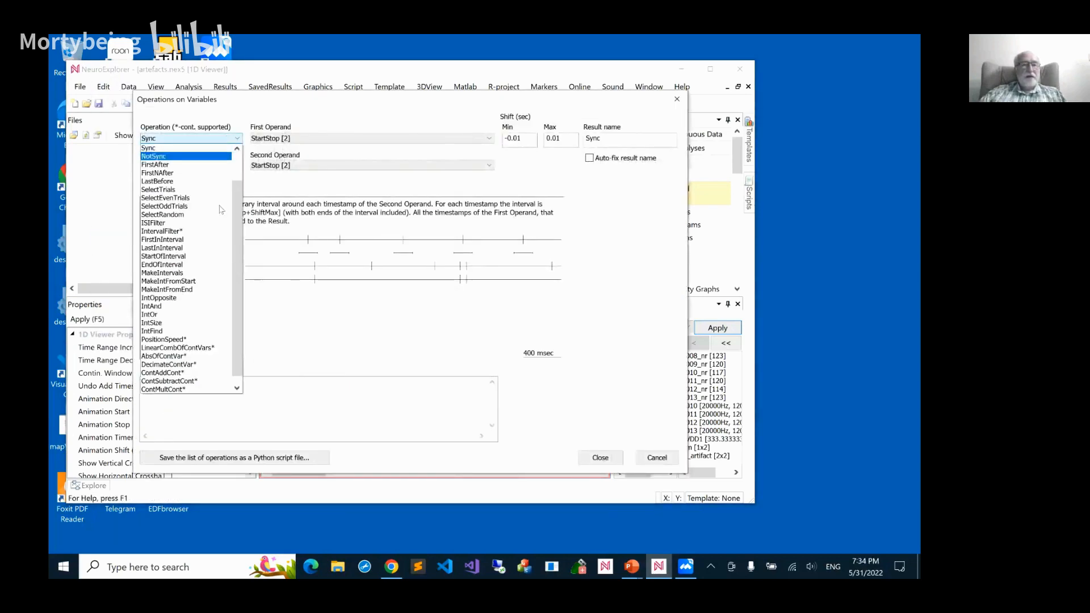
{"action": "left_click", "coordinate": [210, 349]}
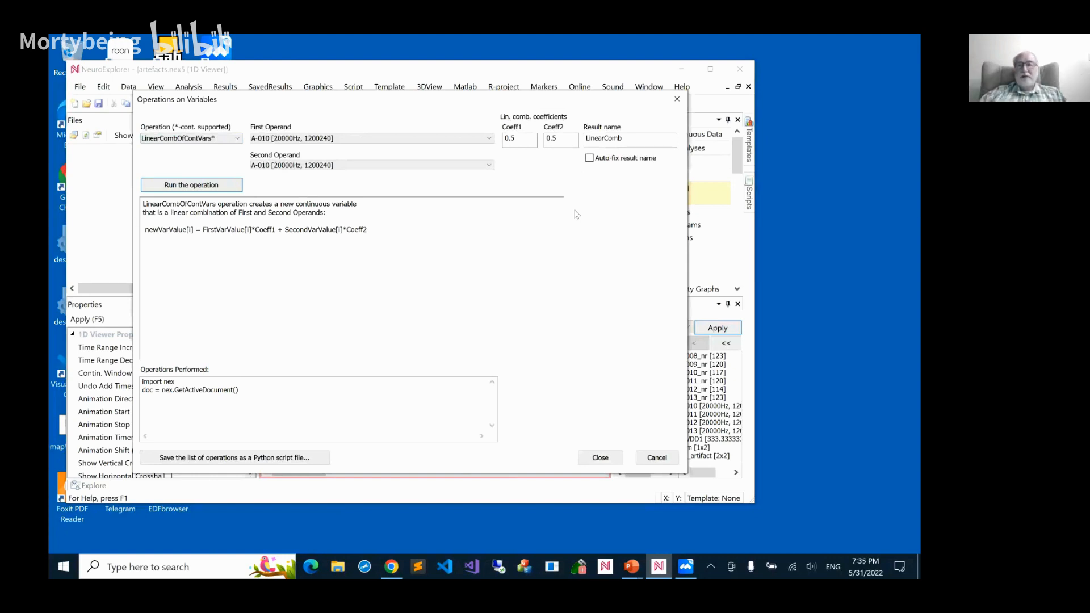
{"action": "left_click", "coordinate": [654, 460]}
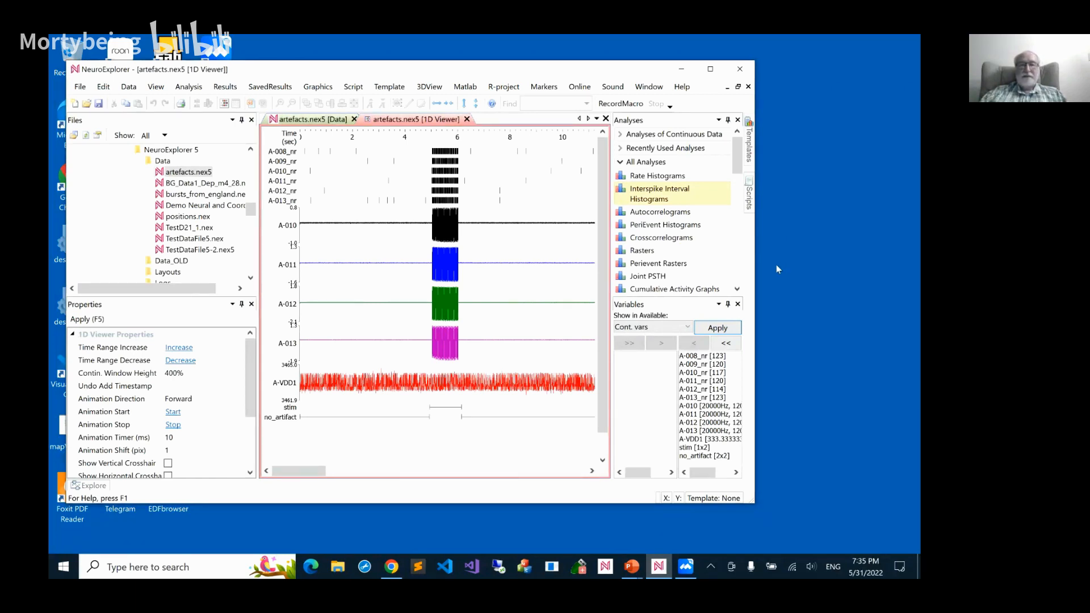
Close the 1D Viewer and the artefacts.nex5 file without saving its changes
{"action": "left_click", "coordinate": [467, 119]}
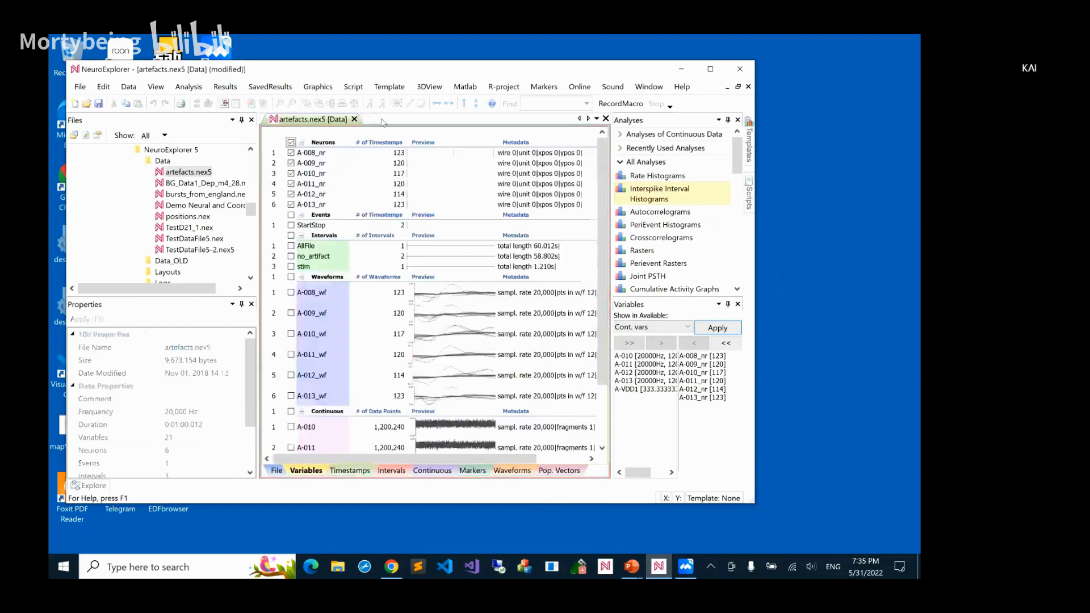
{"action": "left_click", "coordinate": [352, 119]}
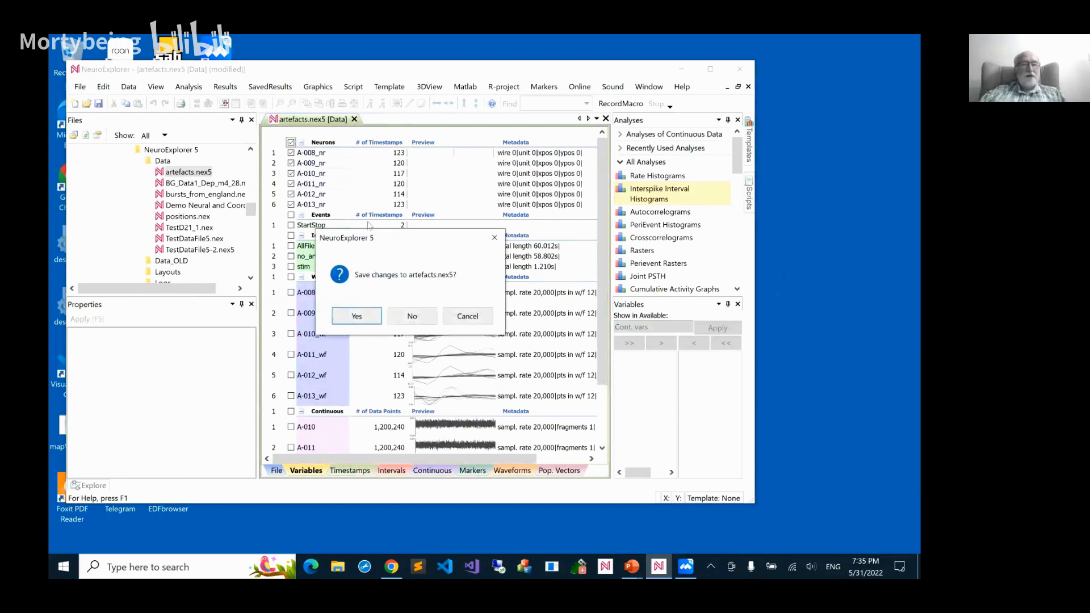
{"action": "left_click", "coordinate": [405, 316]}
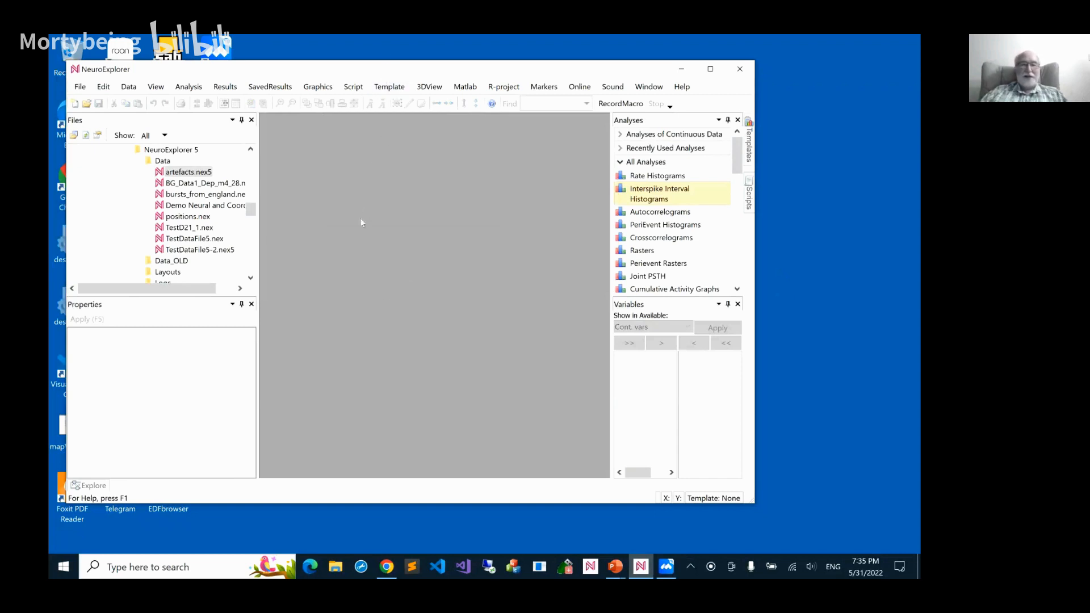
Open TestDataFile5-2.nex5, enlarge the data area, and display the file's neurons in a 1D Viewer
{"action": "left_click", "coordinate": [216, 251]}
{"action": "double_click", "coordinate": [218, 255]}
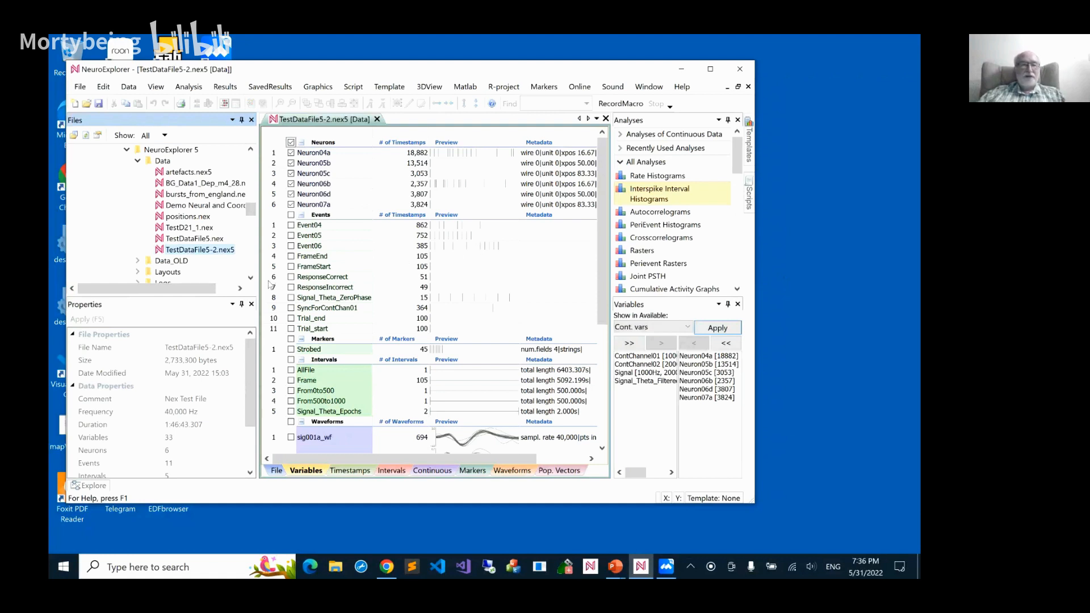
{"action": "left_click_drag", "start_coordinate": [257, 282], "coordinate": [205, 282]}
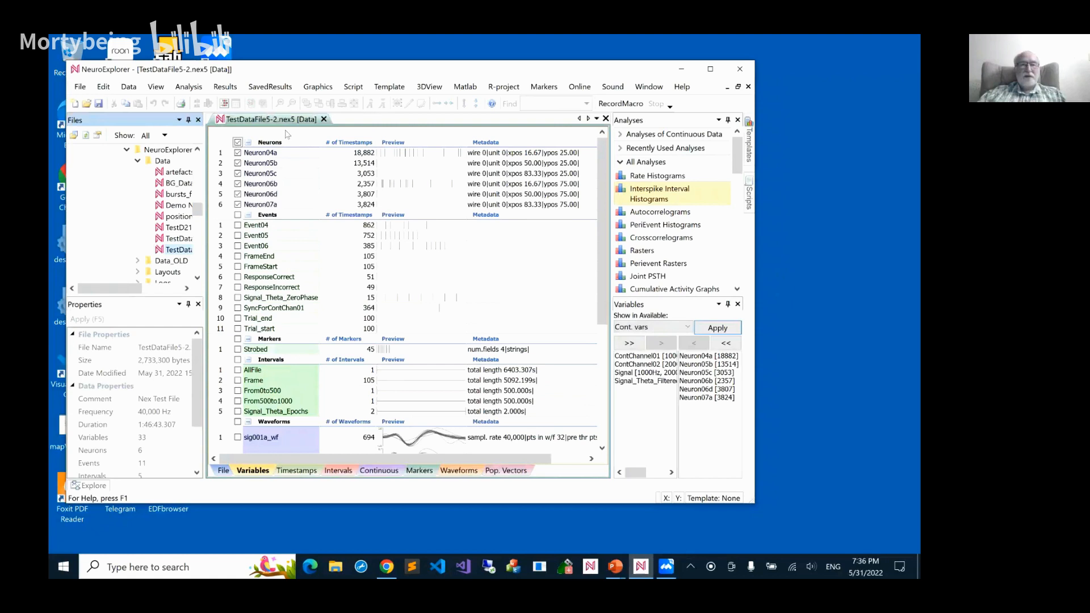
{"action": "left_click", "coordinate": [224, 104]}
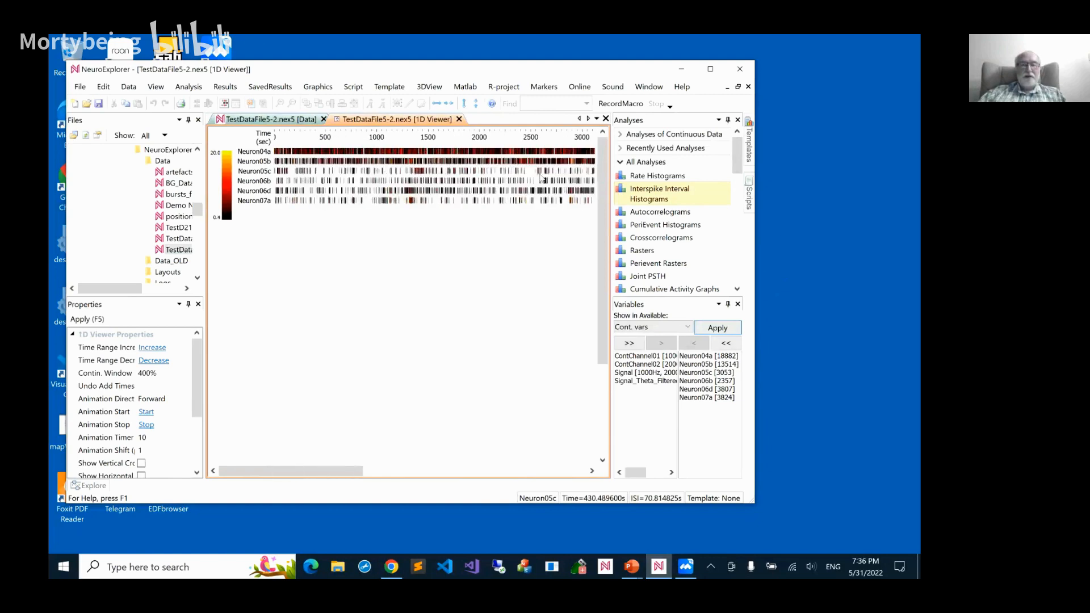
Add the continuous variable ContChannel01 to the 1D Viewer's displayed variables
{"action": "left_click_drag", "start_coordinate": [349, 471], "coordinate": [291, 447]}
{"action": "left_click", "coordinate": [636, 356]}
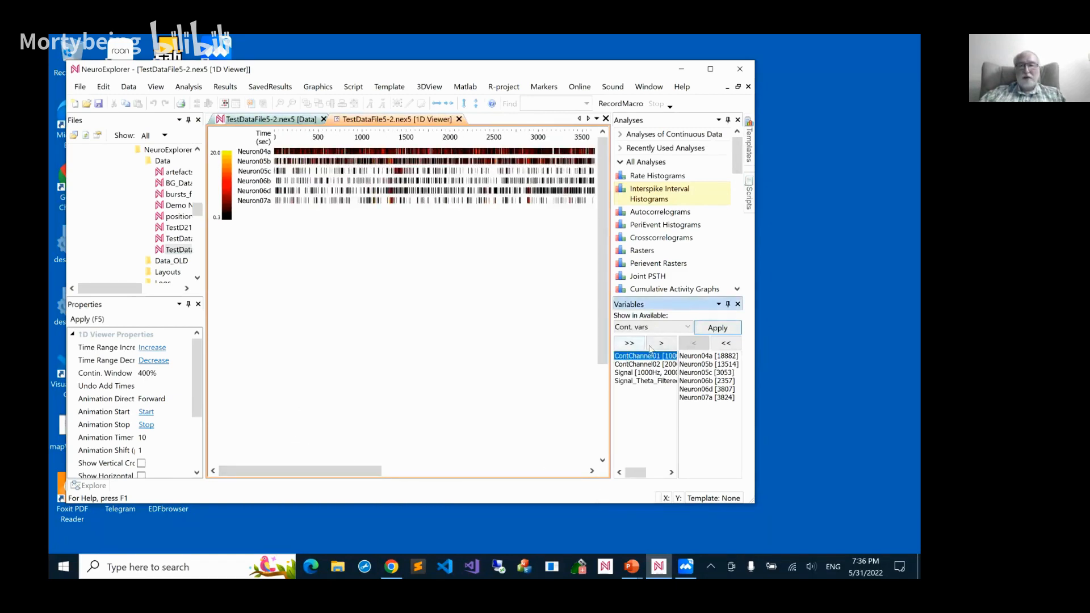
{"action": "left_click", "coordinate": [661, 343]}
{"action": "left_click", "coordinate": [704, 329]}
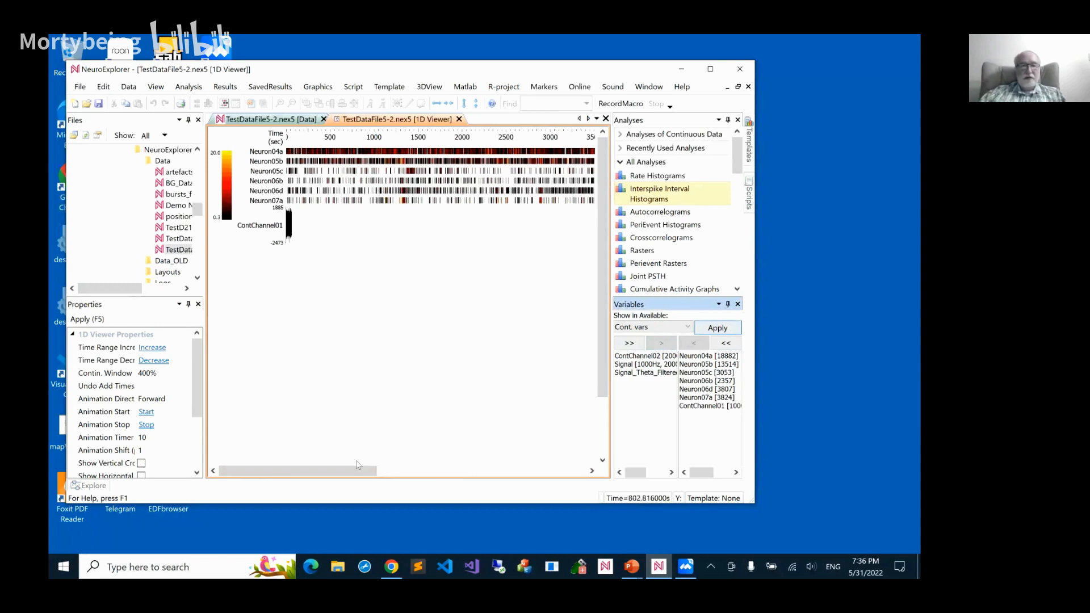
Examine the ContChannel01 signal and neuron spikes close up, from about 25 to 55 seconds
{"action": "left_click", "coordinate": [290, 226]}
{"action": "scroll", "coordinate": [290, 226], "scroll_direction": "up", "scroll_amount": 9}
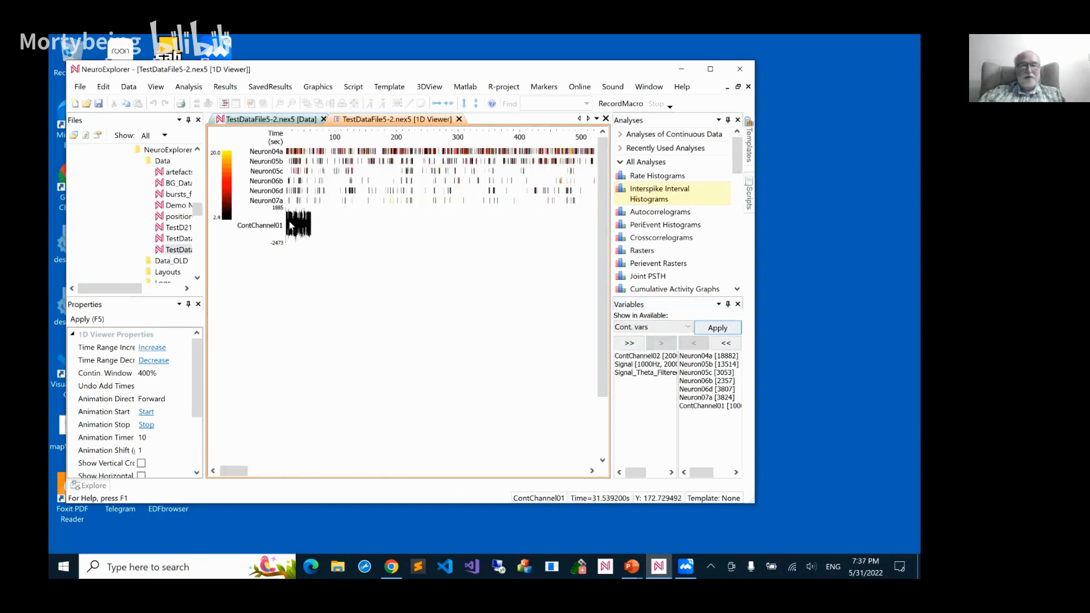
{"action": "scroll", "coordinate": [290, 225], "scroll_direction": "up", "scroll_amount": 4}
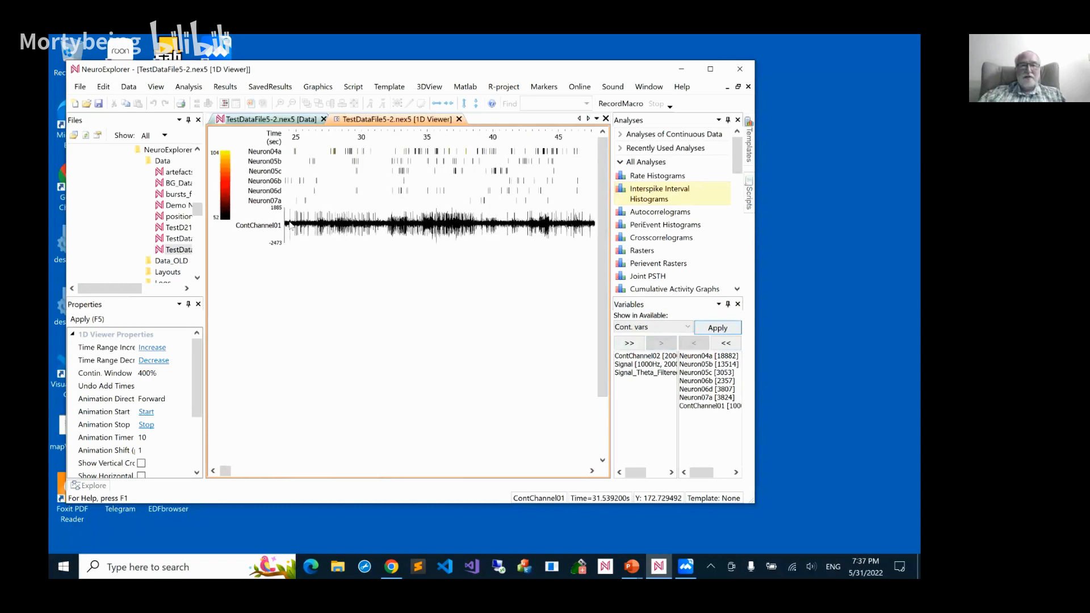
{"action": "scroll", "coordinate": [291, 225], "scroll_direction": "up", "scroll_amount": 2}
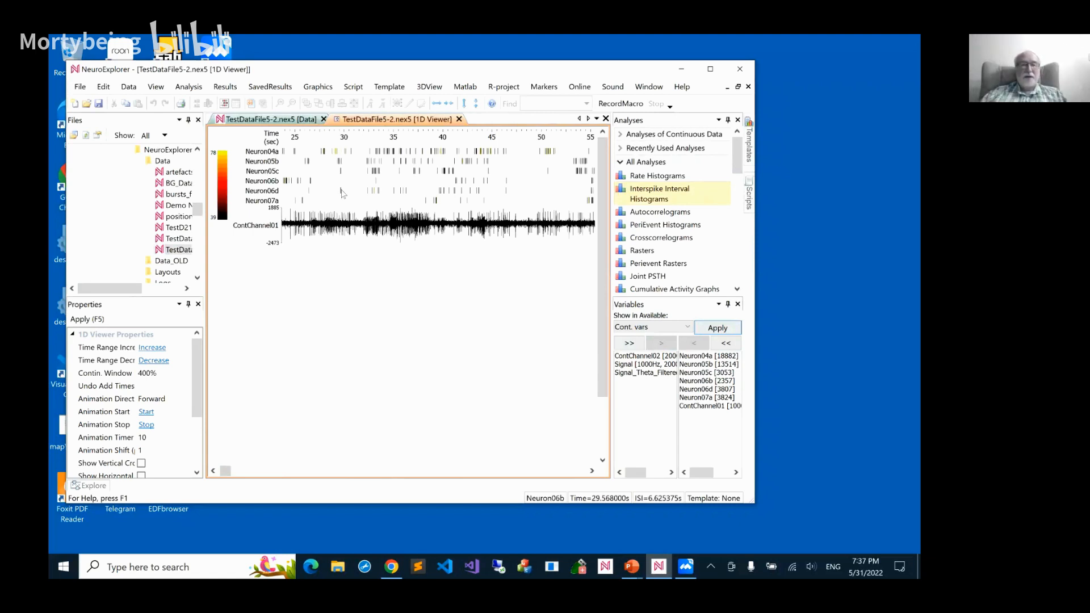
Set the drawing color of ContChannel01 in the 1D Viewer to blue
{"action": "right_click", "coordinate": [397, 225]}
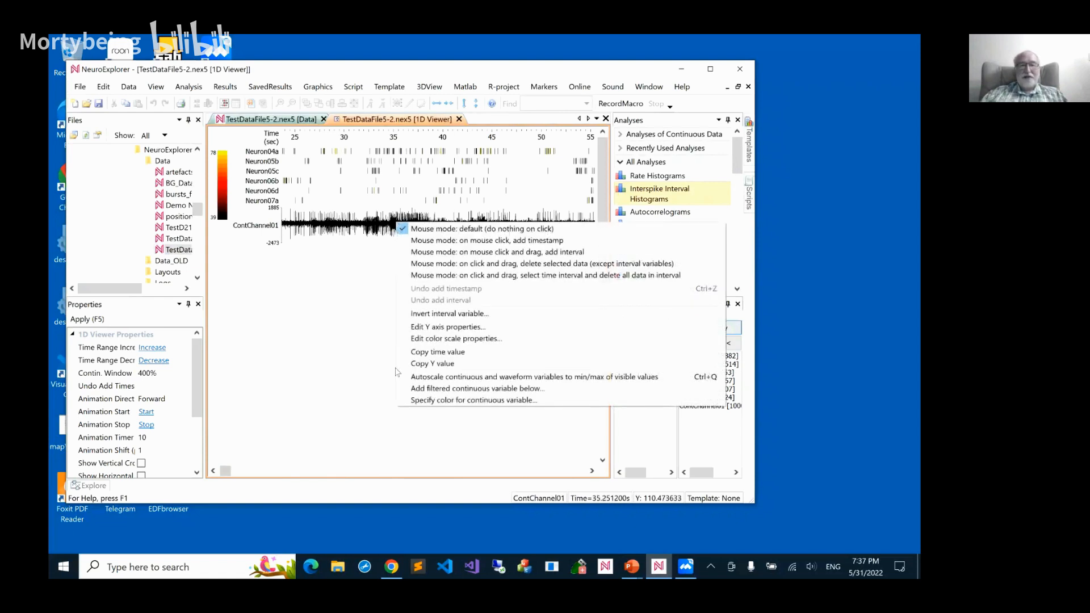
{"action": "left_click", "coordinate": [416, 400]}
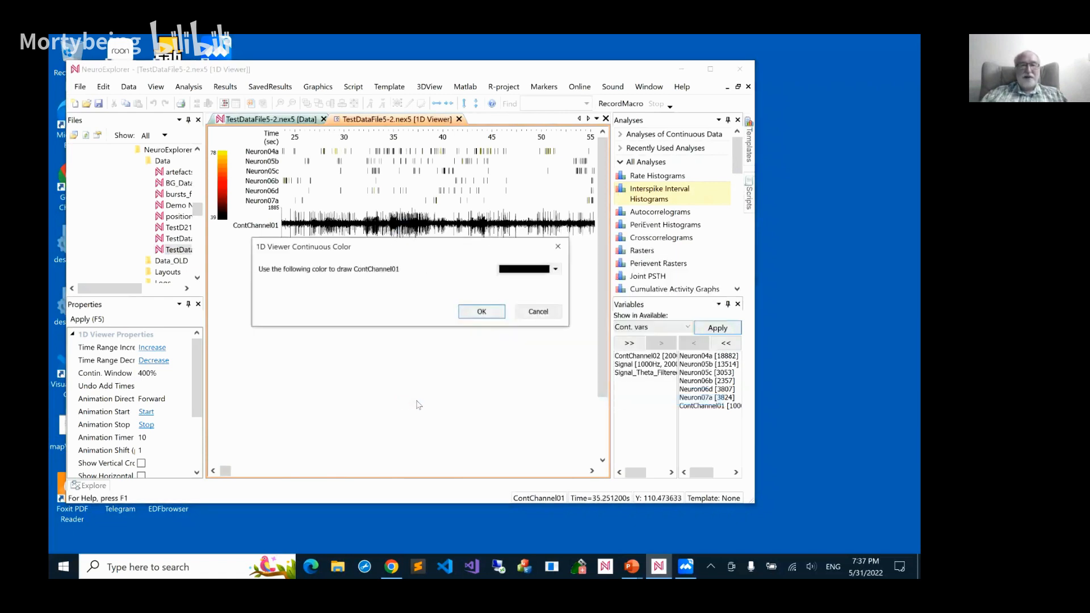
{"action": "left_click", "coordinate": [556, 270]}
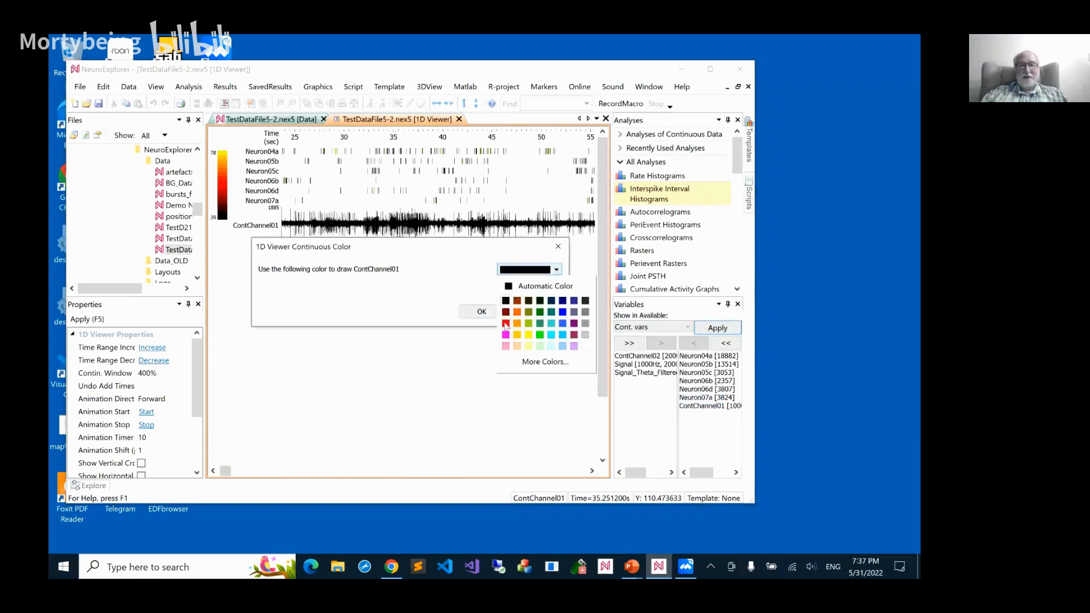
{"action": "left_click", "coordinate": [562, 323]}
{"action": "left_click", "coordinate": [496, 315]}
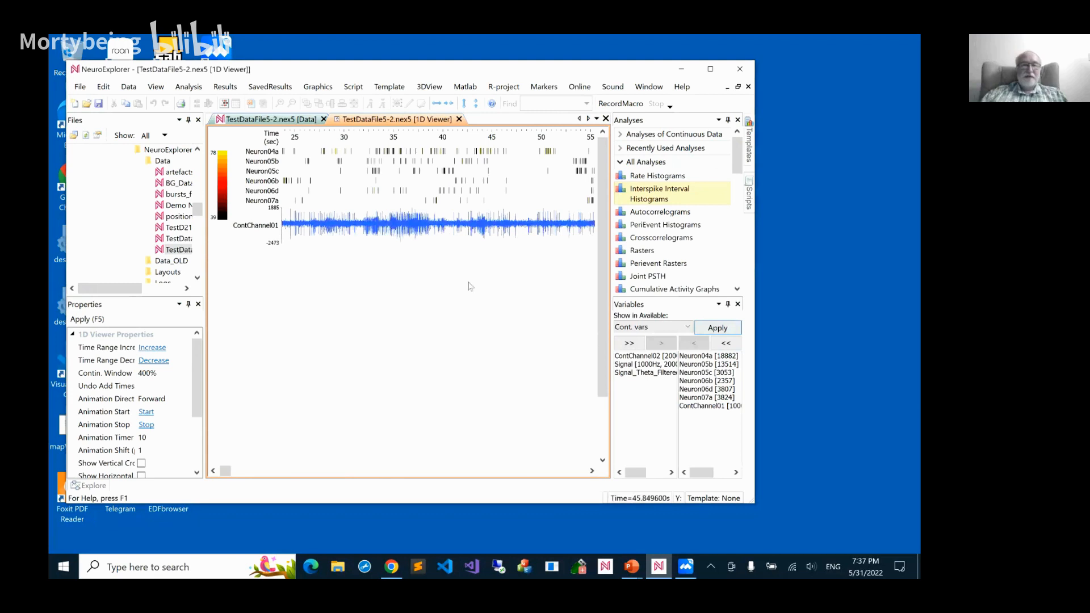
Try displaying the continuous variable Signal in the 1D Viewer and remove it from the selected variables
{"action": "left_click", "coordinate": [624, 365]}
{"action": "left_click", "coordinate": [661, 343]}
{"action": "left_click", "coordinate": [725, 328]}
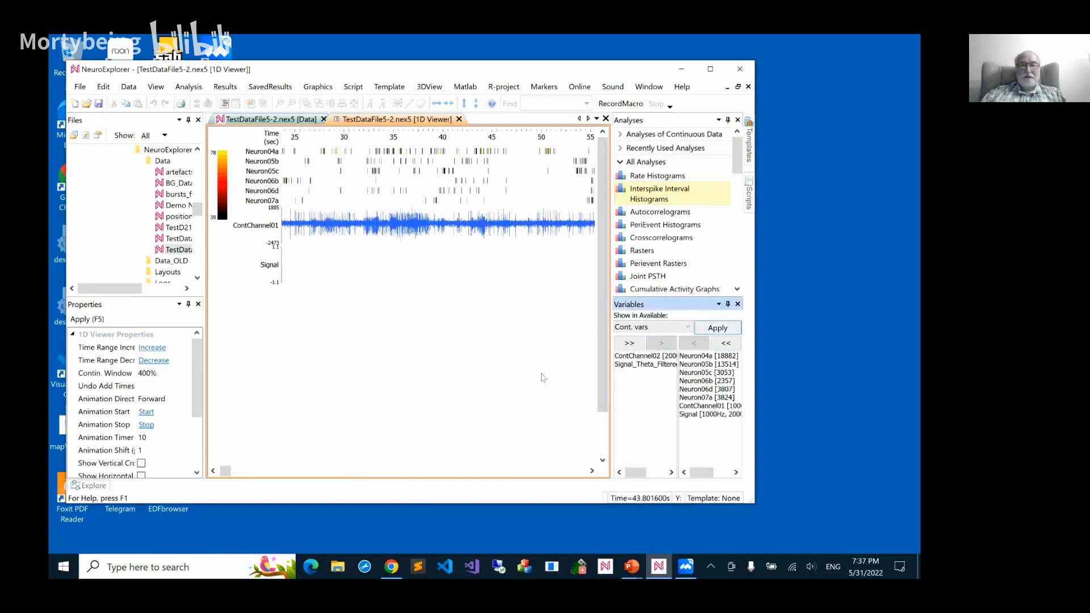
{"action": "left_click", "coordinate": [686, 415]}
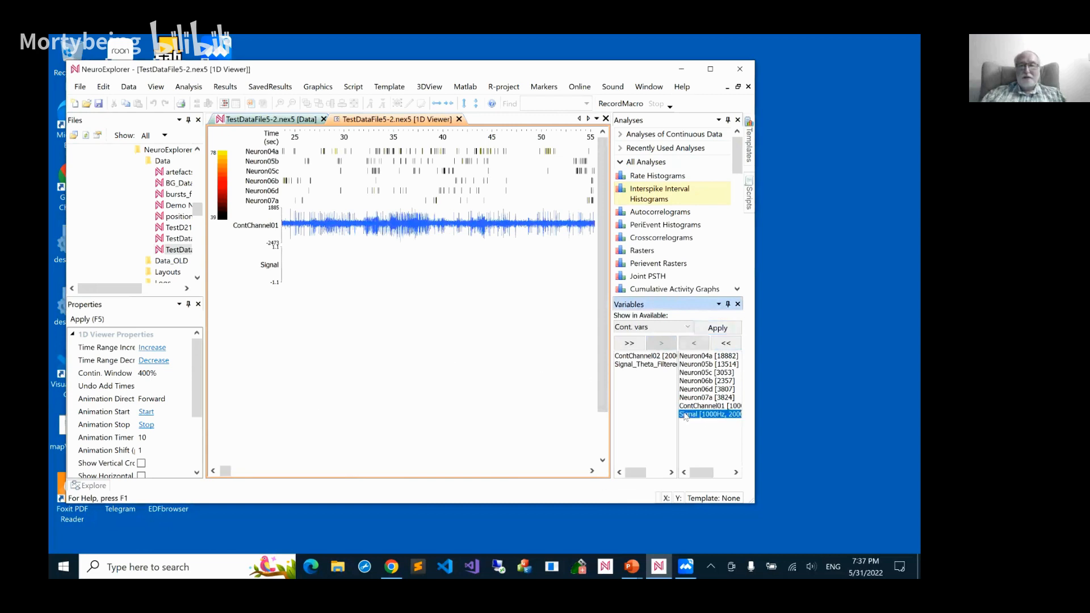
{"action": "left_click", "coordinate": [693, 344]}
Add the continuous variable ContChannel02 to the 1D Viewer's displayed variables
{"action": "left_click", "coordinate": [651, 356]}
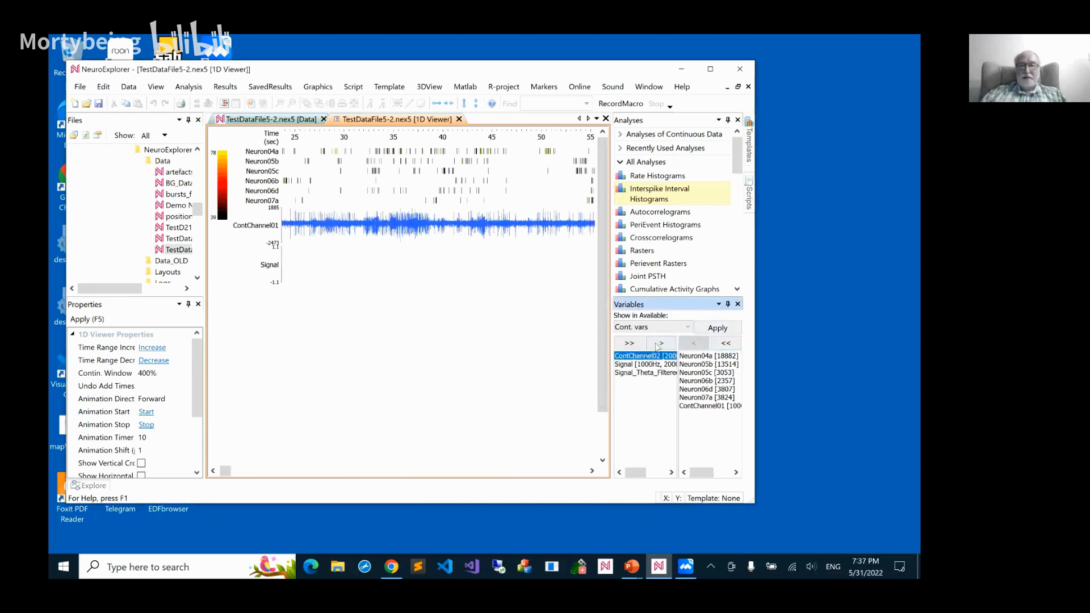
{"action": "left_click", "coordinate": [662, 343]}
{"action": "left_click", "coordinate": [718, 328]}
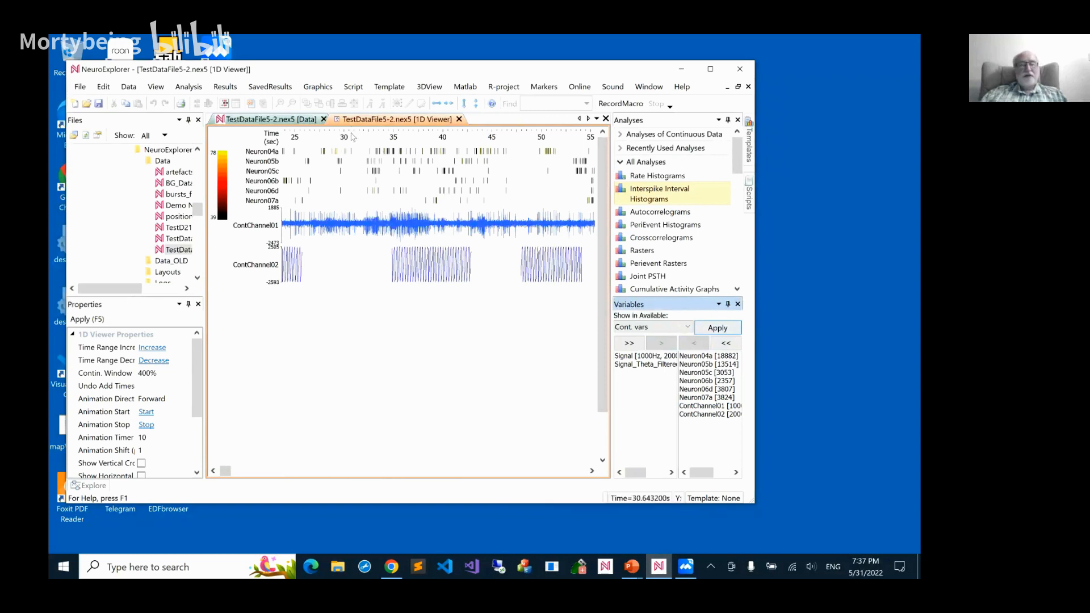
Export the 1D Viewer graphics as a bitmap to NeuroExplorerJournal.ppt and view the resulting slide in PowerPoint
{"action": "left_click", "coordinate": [318, 87]}
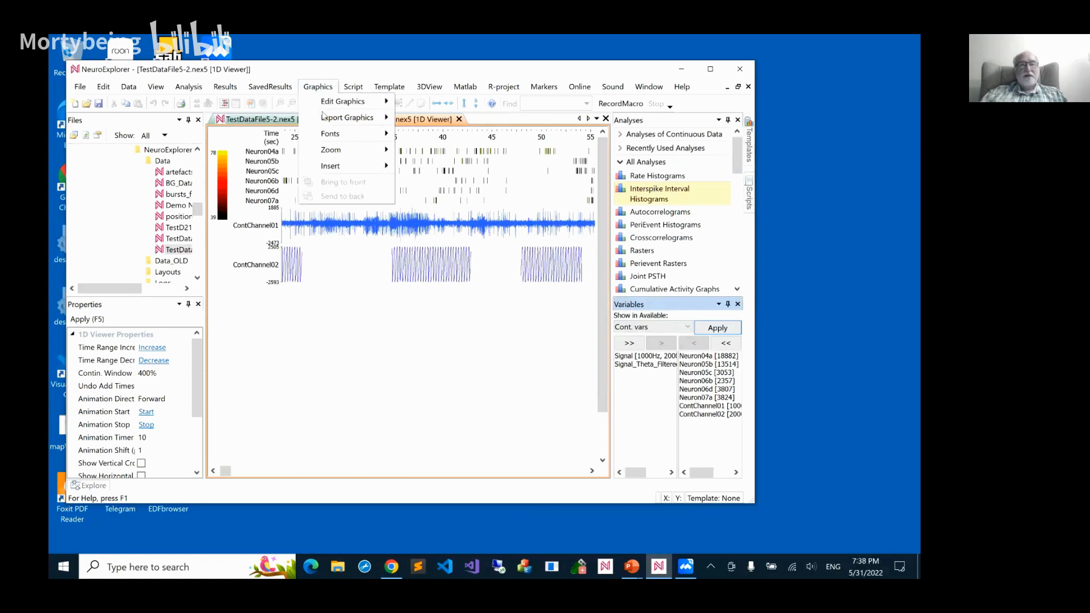
{"action": "mouse_move", "coordinate": [323, 116]}
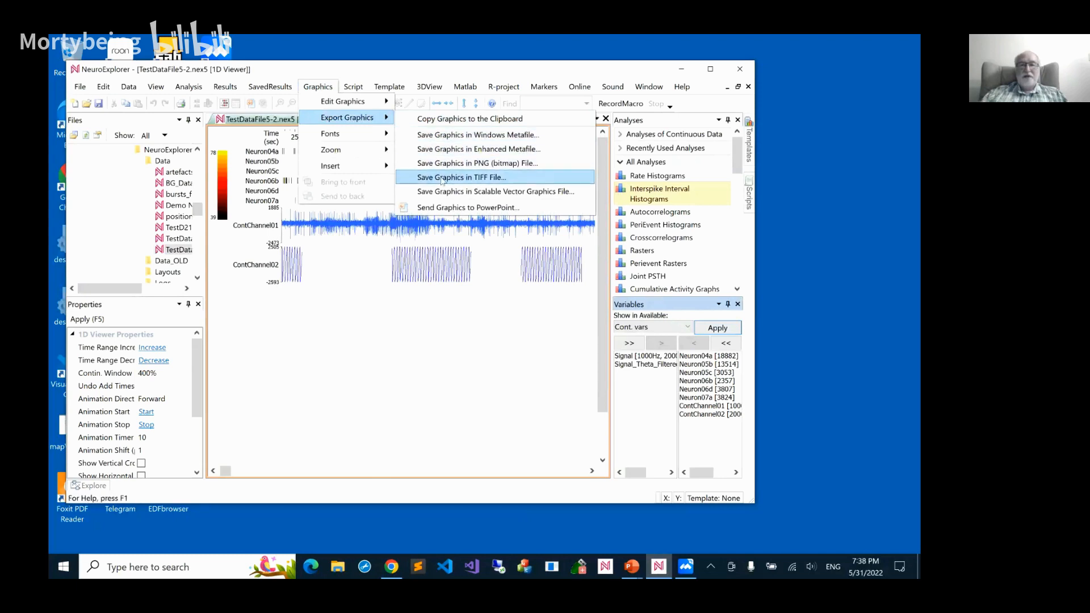
{"action": "left_click", "coordinate": [448, 208]}
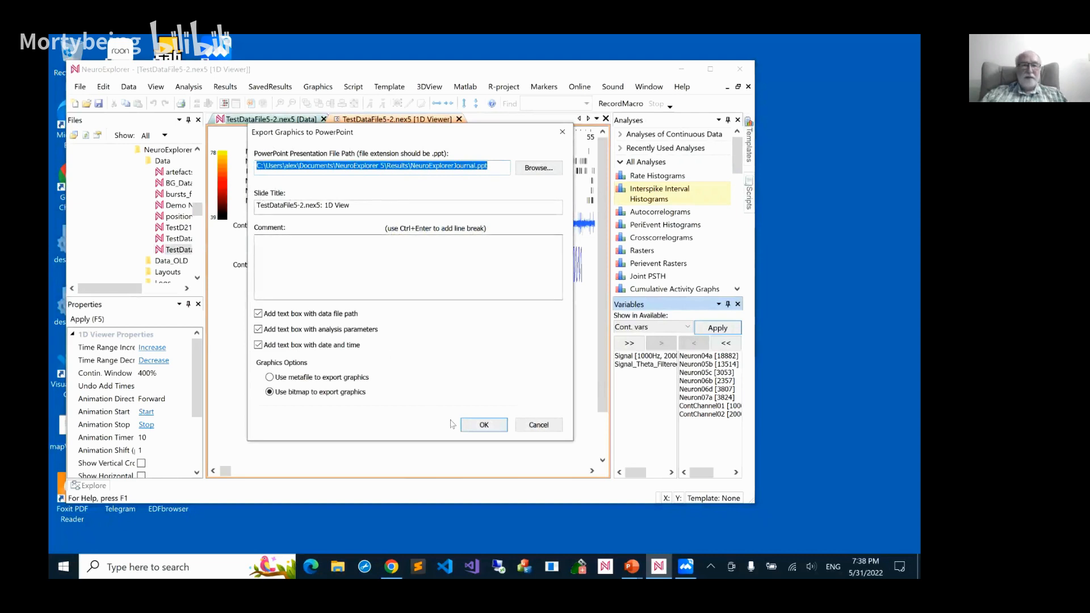
{"action": "left_click", "coordinate": [486, 425]}
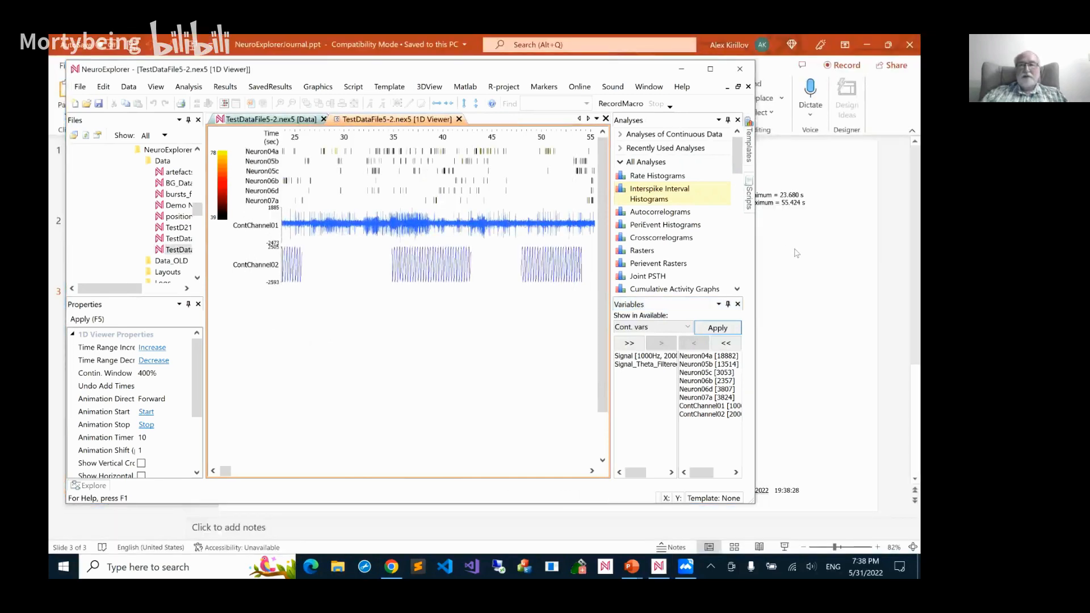
{"action": "left_click", "coordinate": [796, 253]}
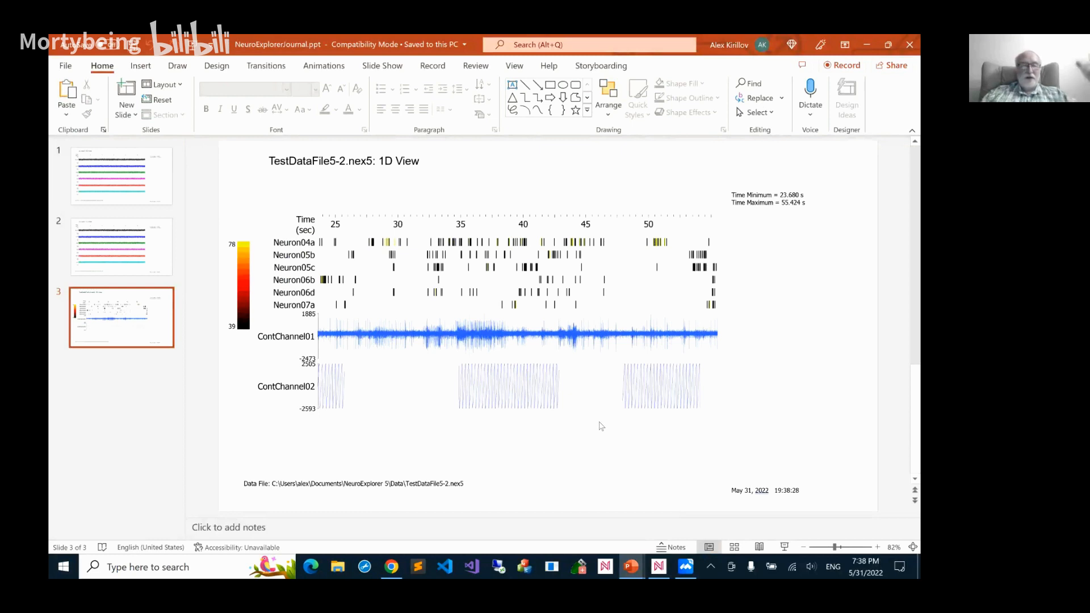
Switch back to NeuroExplorer and run the Rasters analysis on the selected variables from 0 to 100 seconds
{"action": "left_click", "coordinate": [659, 566]}
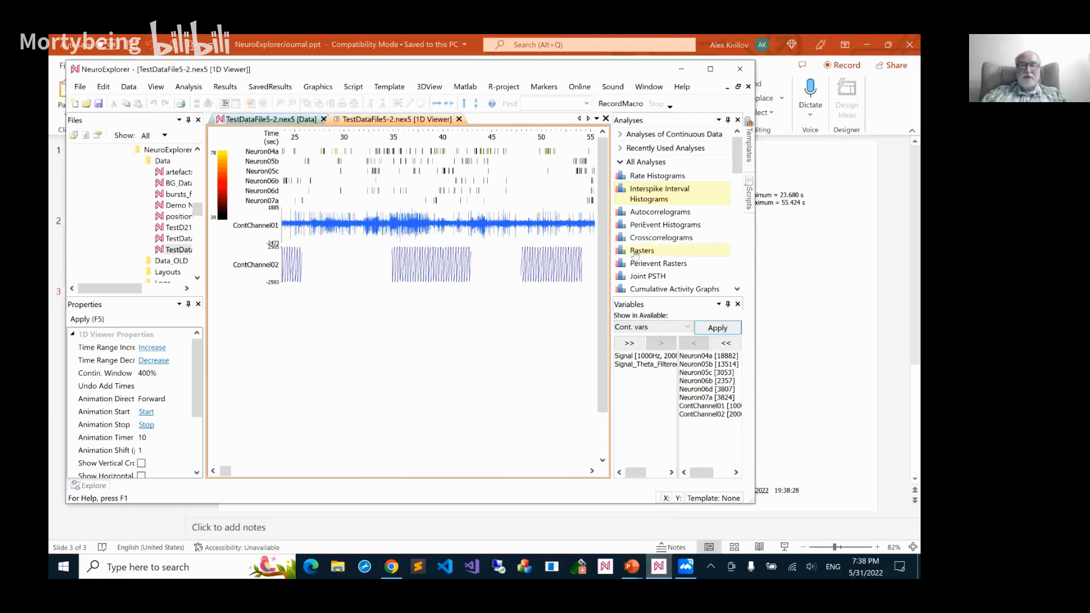
{"action": "double_click", "coordinate": [635, 252]}
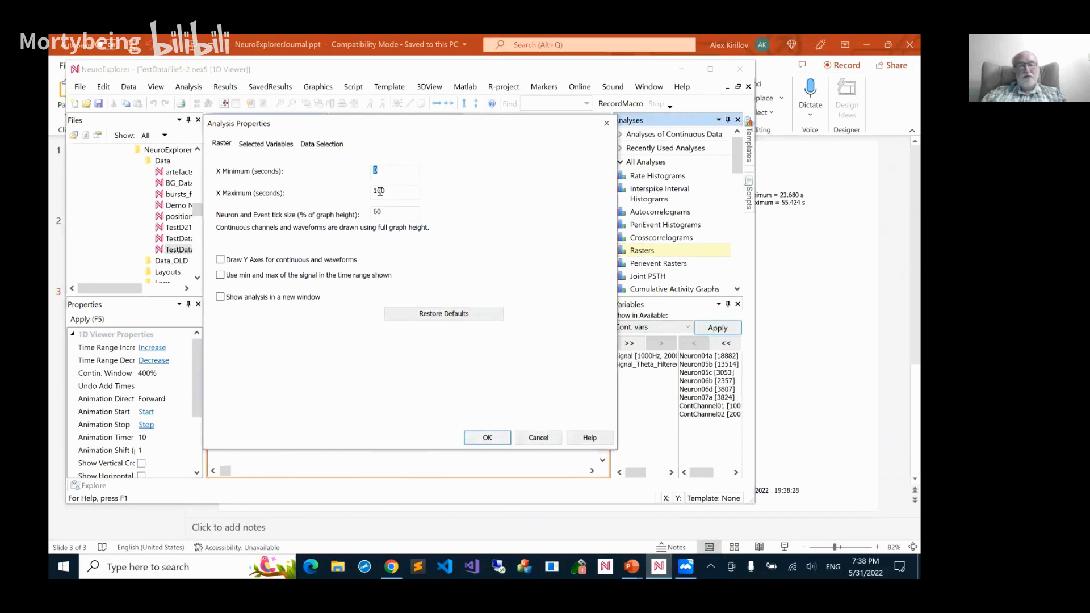
{"action": "left_click", "coordinate": [487, 438]}
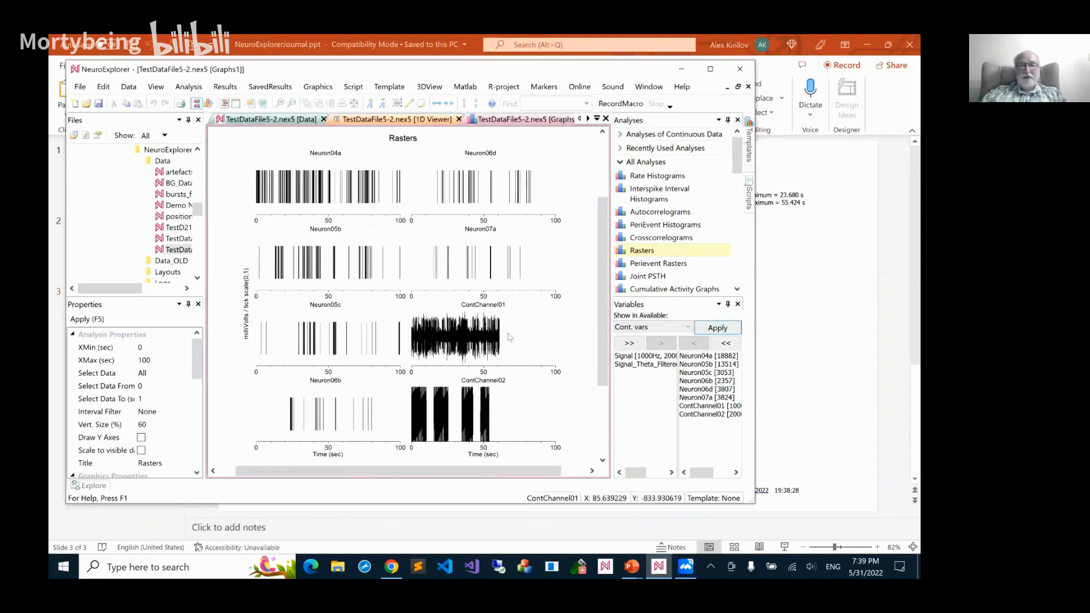
Enable drawing of Y axes for continuous variables and waveforms in the Rasters analysis
{"action": "double_click", "coordinate": [475, 341]}
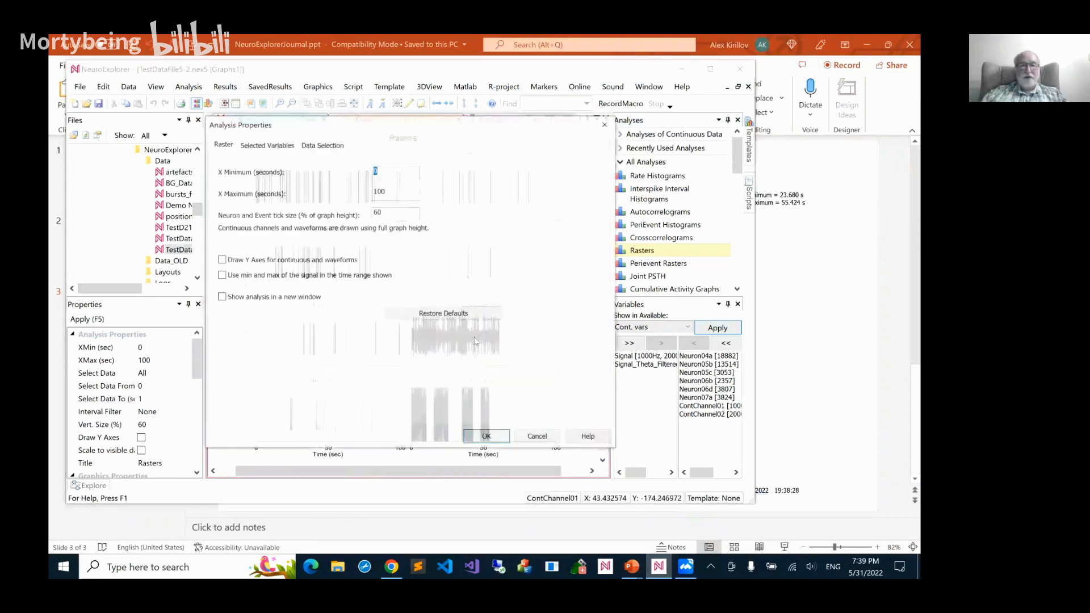
{"action": "left_click", "coordinate": [264, 261]}
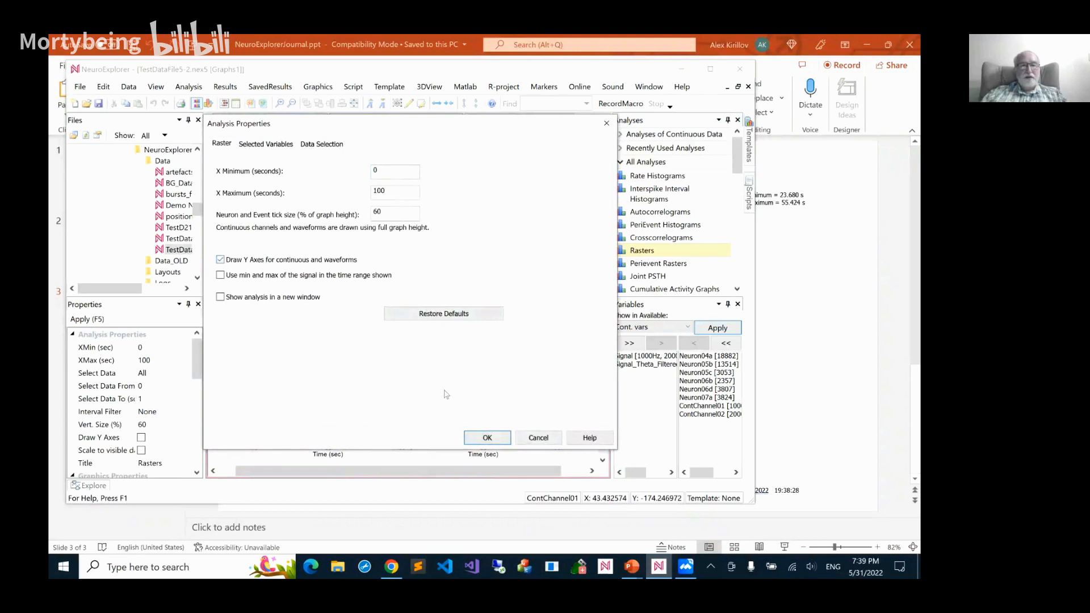
{"action": "left_click", "coordinate": [485, 437]}
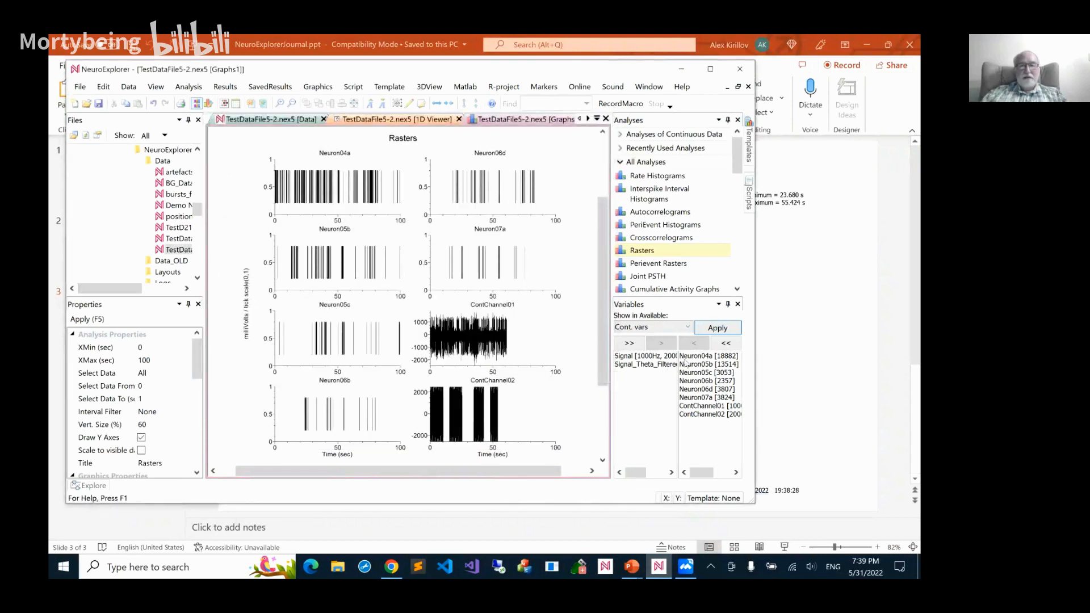
Remove Neuron04a, Neuron05b, Neuron05c and Neuron06b from the Rasters analysis variables and recalculate the graphs
{"action": "left_click_drag", "start_coordinate": [687, 359], "coordinate": [688, 382]}
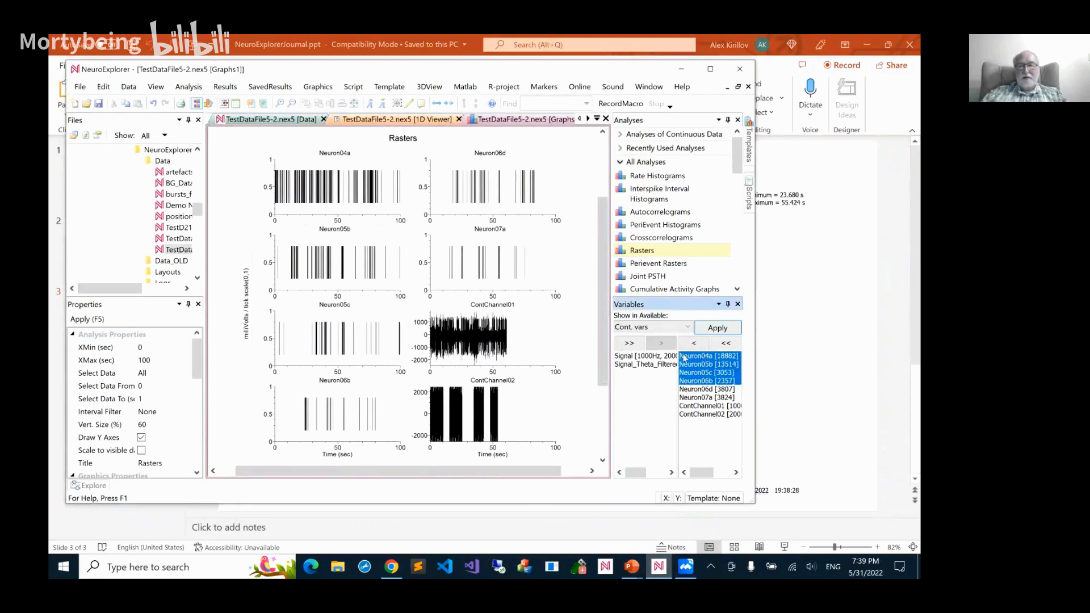
{"action": "left_click", "coordinate": [693, 343]}
{"action": "left_click", "coordinate": [717, 328]}
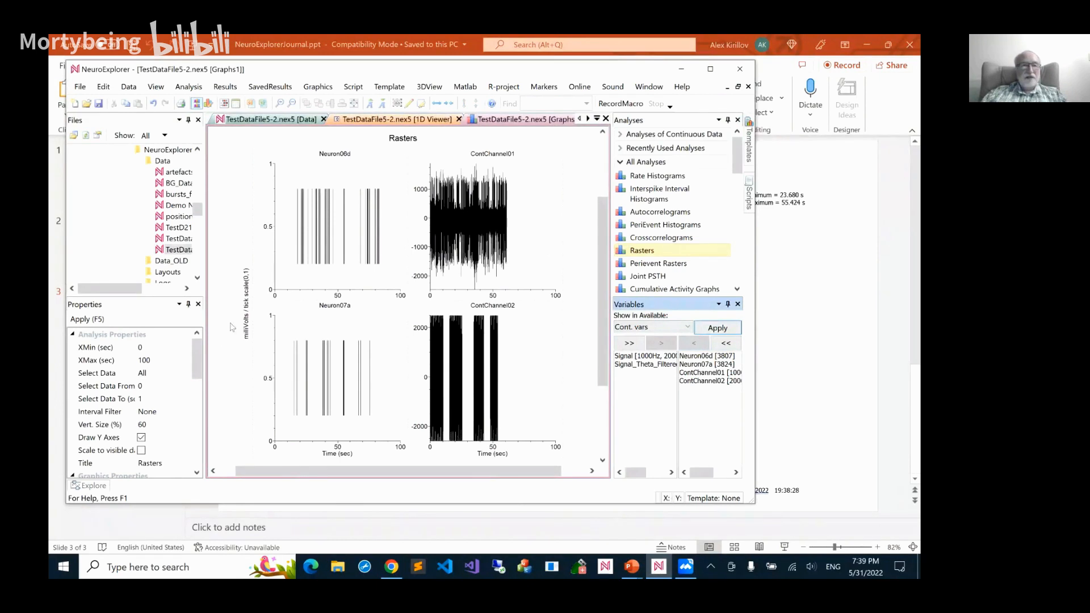
Set the number of graph columns to 1 for the Rasters analysis and apply the change
{"action": "mouse_move", "coordinate": [201, 353]}
{"action": "left_mouse_down"}
{"action": "mouse_move", "coordinate": [194, 434]}
{"action": "mouse_move", "coordinate": [198, 378]}
{"action": "left_mouse_up"}
{"action": "left_click", "coordinate": [163, 385]}
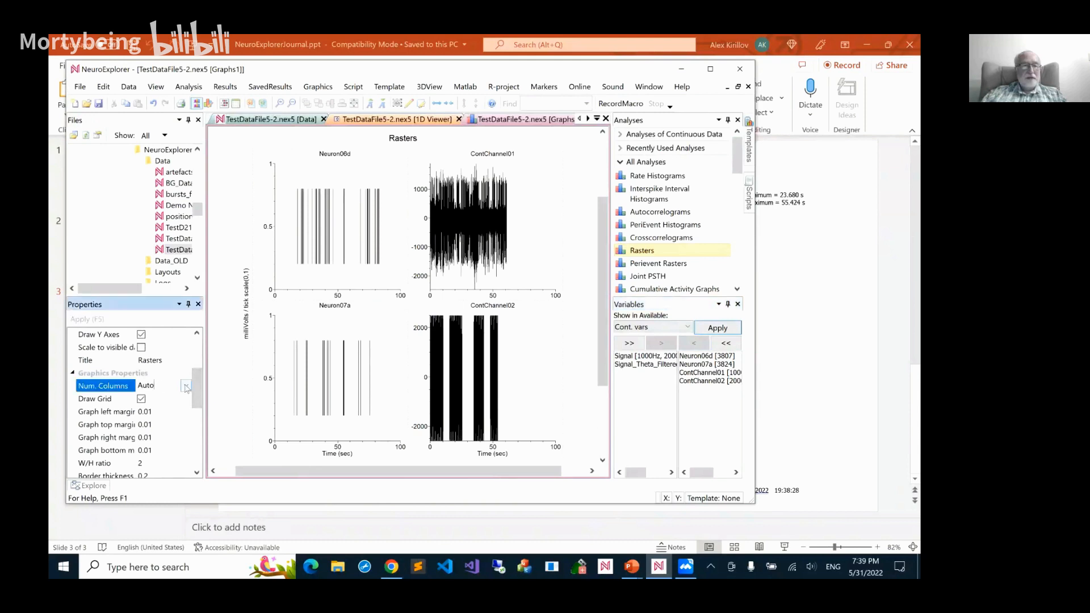
{"action": "left_click", "coordinate": [186, 386]}
{"action": "left_click", "coordinate": [150, 411]}
{"action": "left_click", "coordinate": [92, 319]}
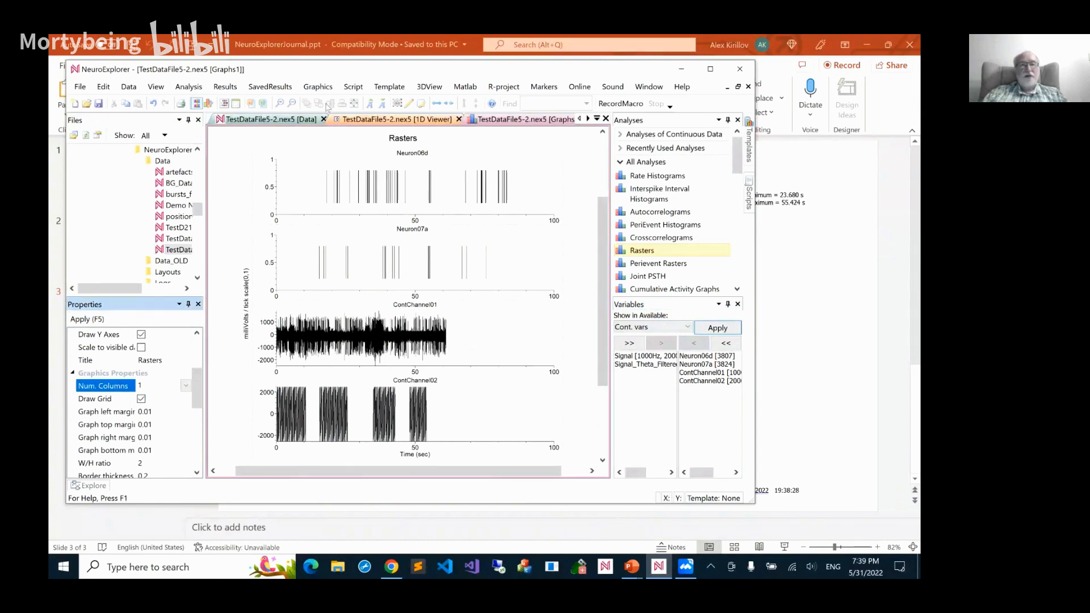
{"action": "left_click", "coordinate": [315, 87]}
{"action": "mouse_move", "coordinate": [346, 118]}
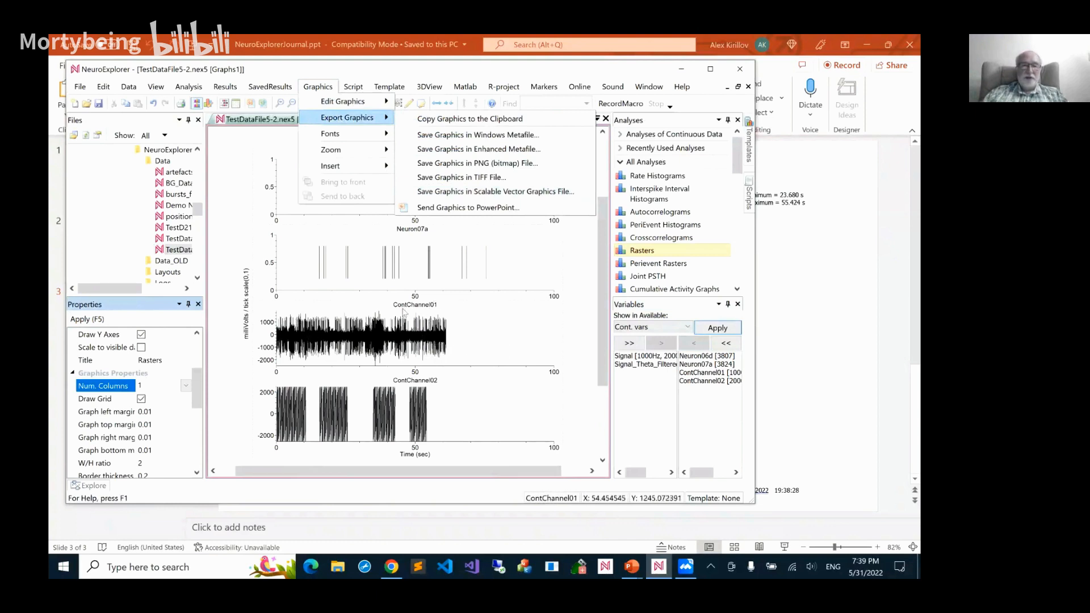
{"action": "left_click", "coordinate": [261, 150]}
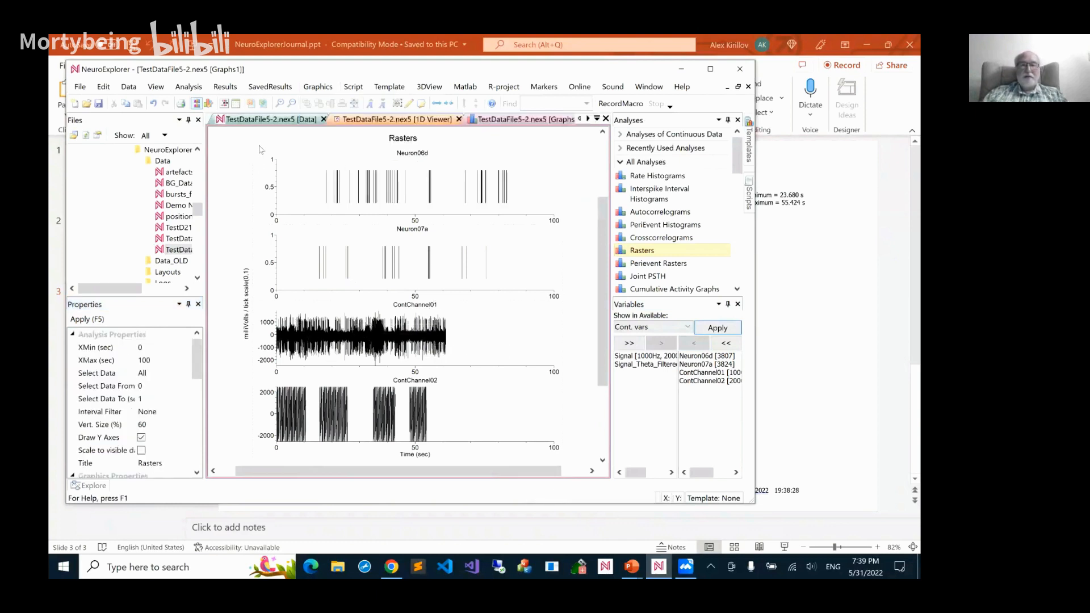
Close the 1D Viewer and the Rasters graphs of TestDataFile5-2.nex5
{"action": "left_click", "coordinate": [458, 118]}
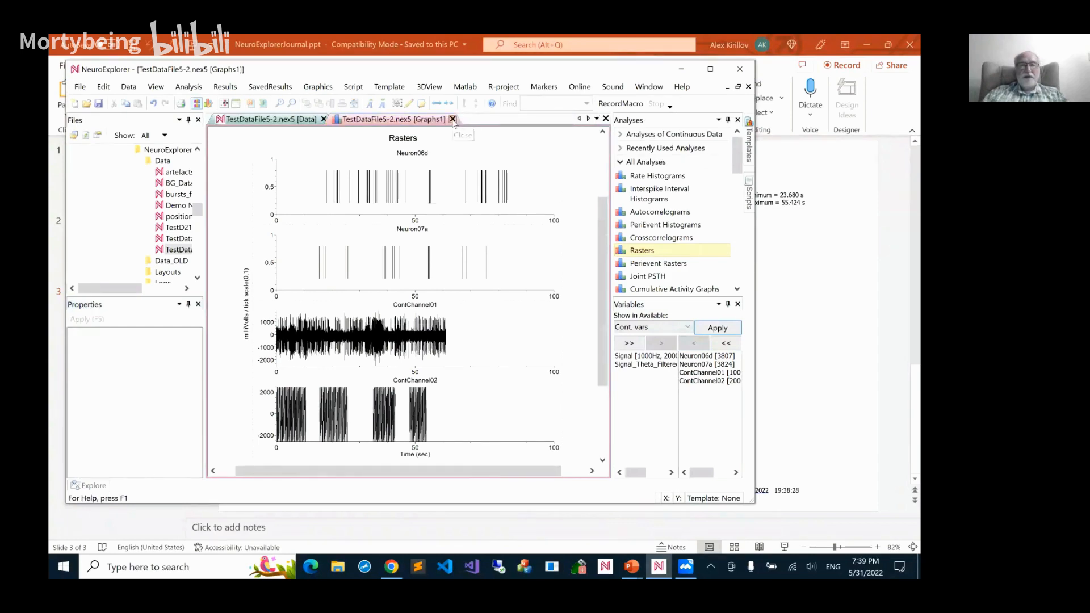
{"action": "left_click", "coordinate": [452, 119]}
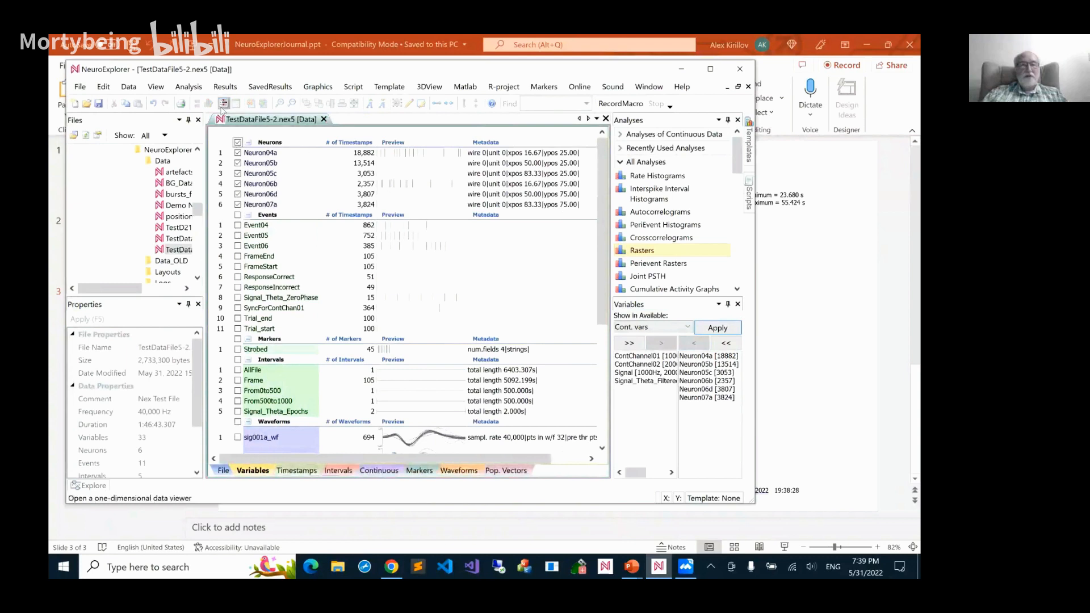
Display the file's neurons in a new 1D Viewer with the time range widened to more than 200 seconds
{"action": "left_click", "coordinate": [223, 103]}
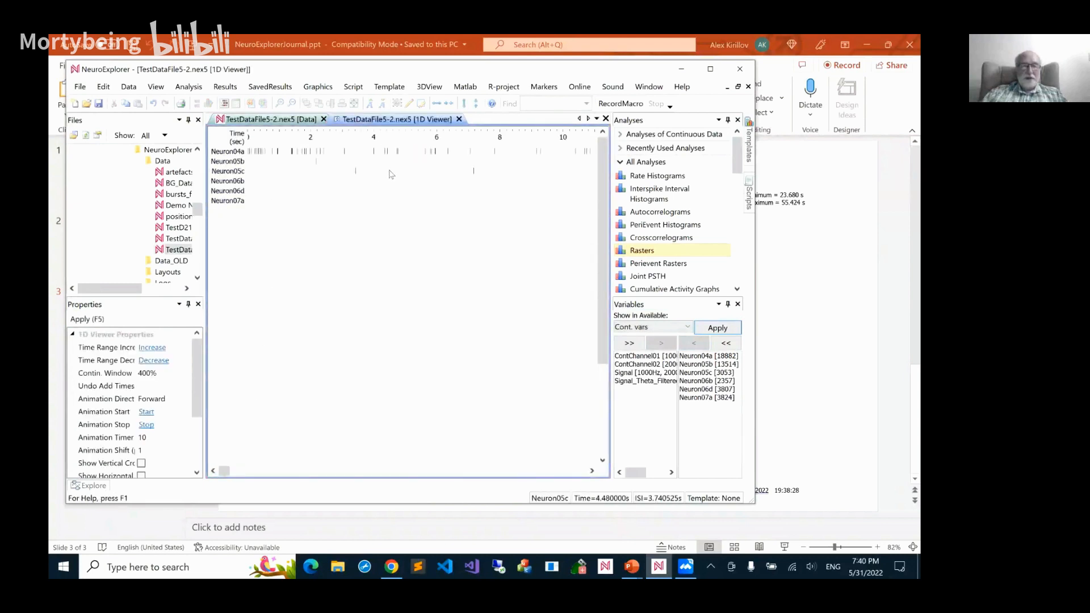
{"action": "scroll", "coordinate": [391, 174], "scroll_direction": "up", "scroll_amount": 2}
{"action": "scroll", "coordinate": [390, 174], "scroll_direction": "down", "scroll_amount": 3}
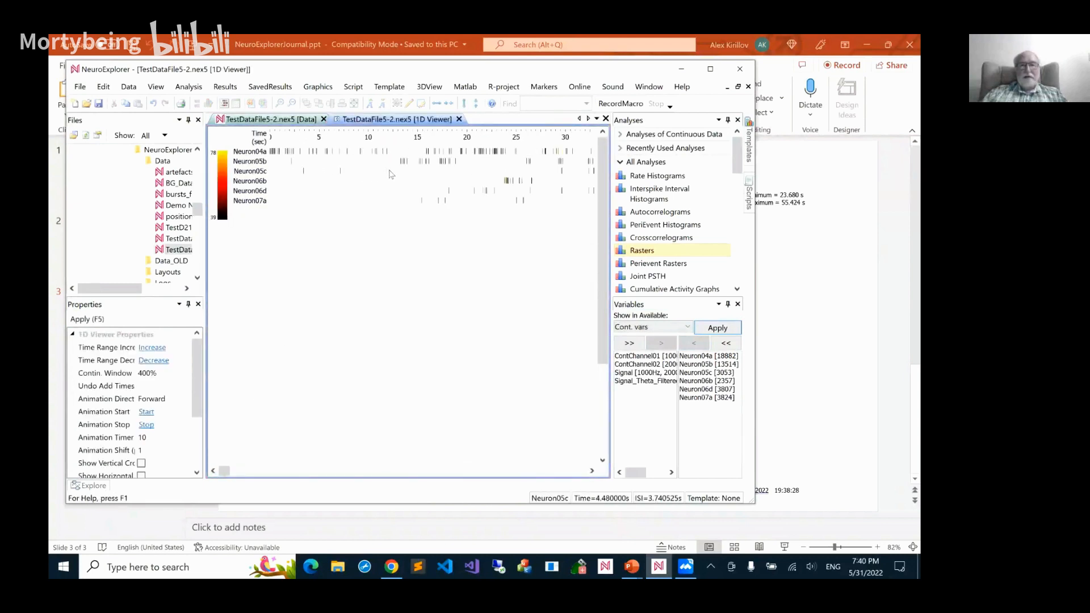
{"action": "scroll", "coordinate": [391, 174], "scroll_direction": "down", "scroll_amount": 1}
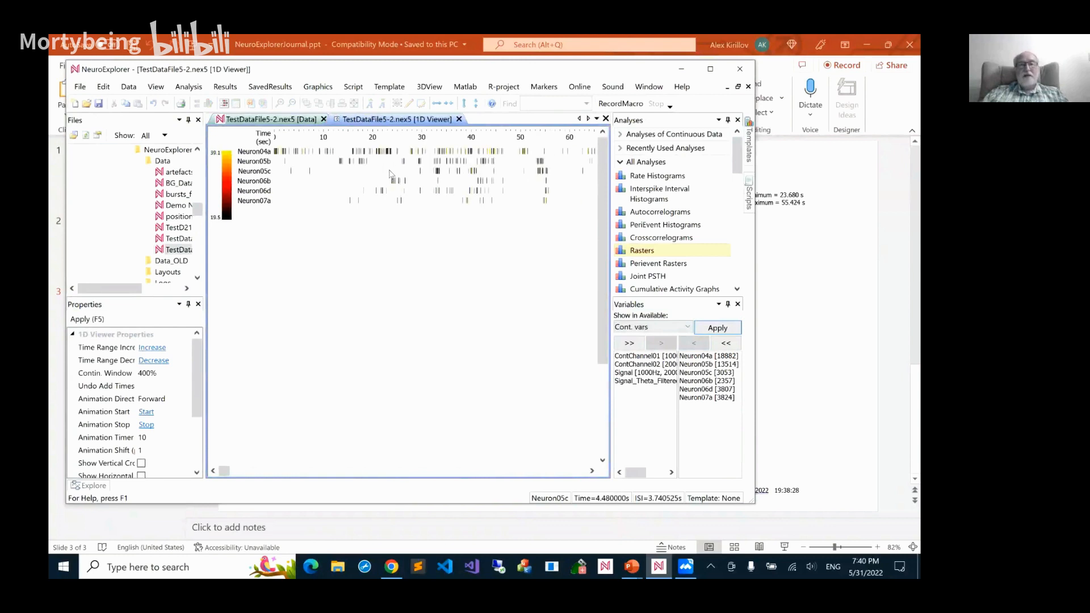
{"action": "scroll", "coordinate": [391, 174], "scroll_direction": "down", "scroll_amount": 1}
{"action": "scroll", "coordinate": [390, 174], "scroll_direction": "down", "scroll_amount": 1}
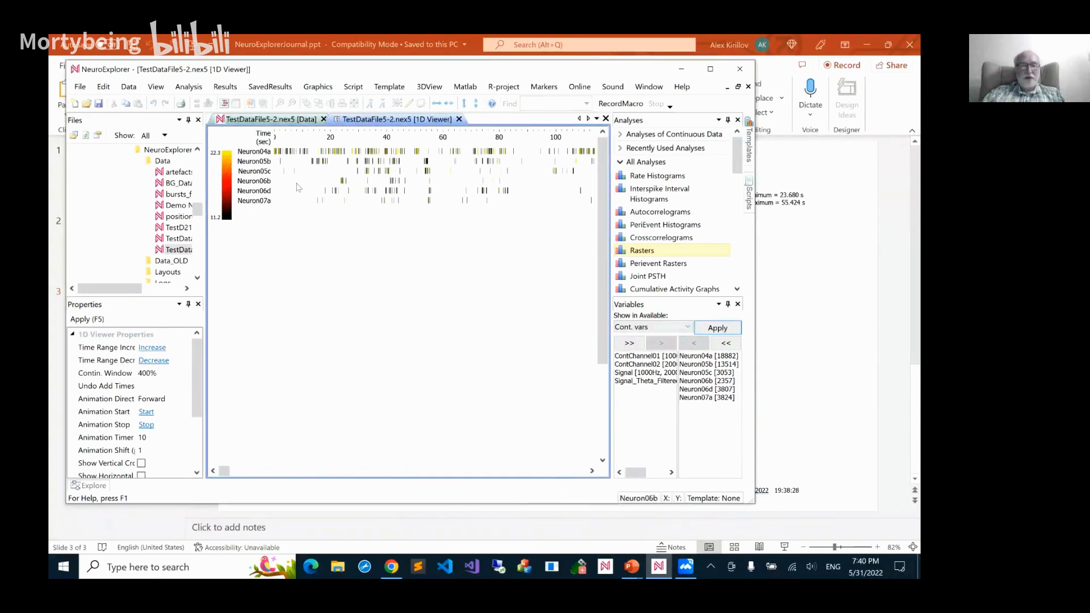
{"action": "scroll", "coordinate": [402, 182], "scroll_direction": "down", "scroll_amount": 4}
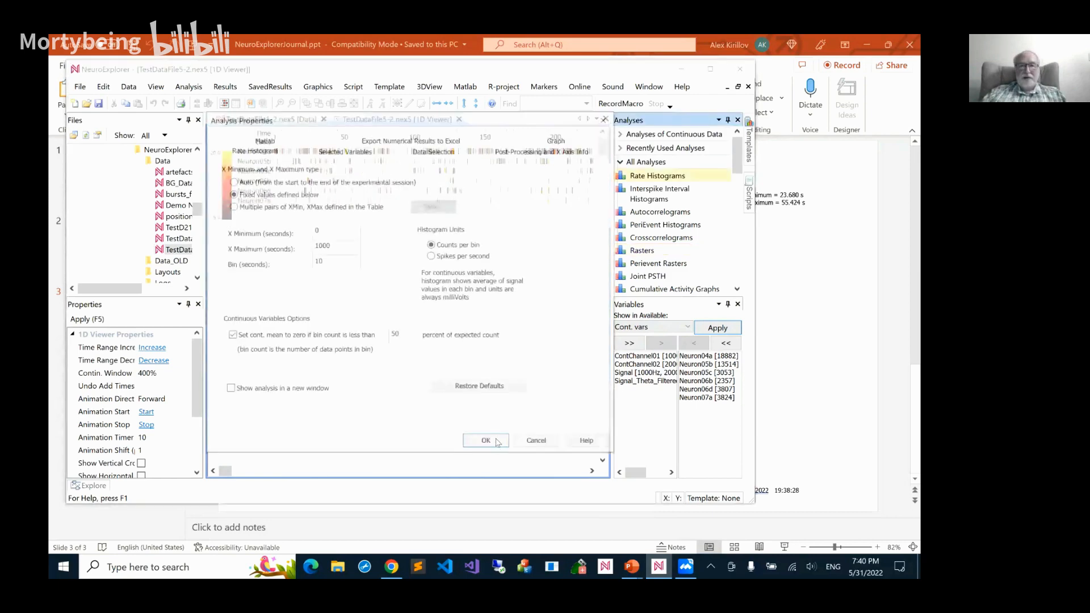
Run Rate Histograms for the neurons from 0 to 1000 seconds with 10-second bins in counts per bin, and inspect individual bins
{"action": "left_click", "coordinate": [487, 443]}
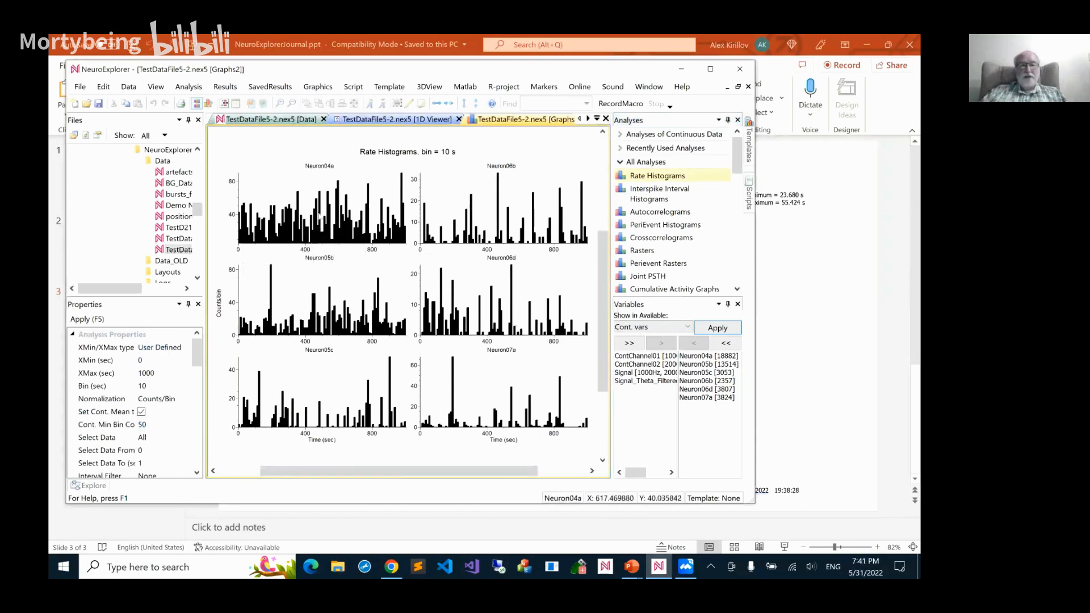
{"action": "mouse_move", "coordinate": [292, 235]}
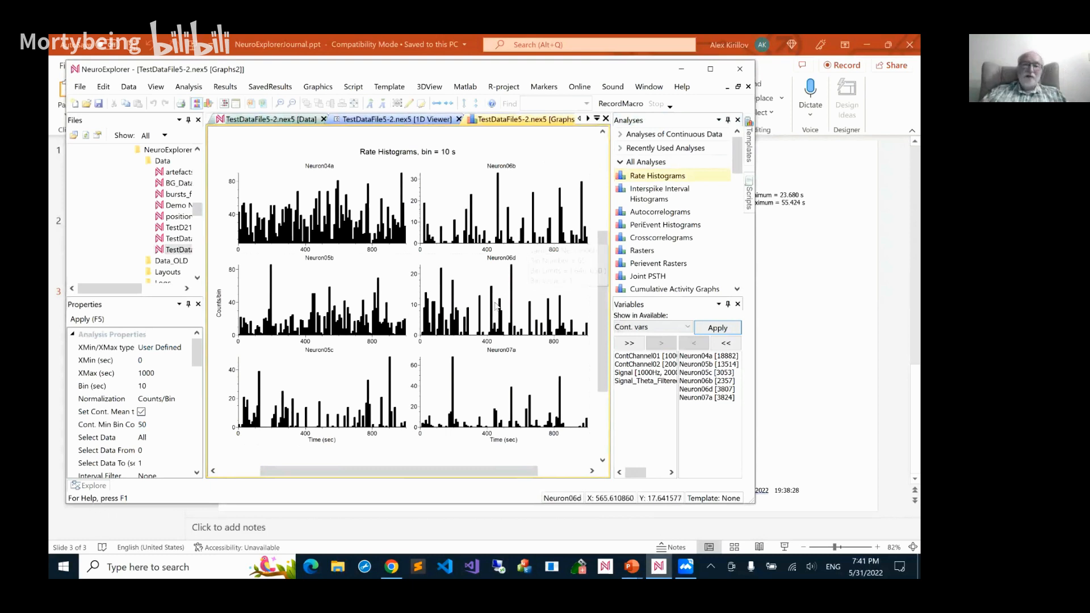
{"action": "mouse_move", "coordinate": [496, 306]}
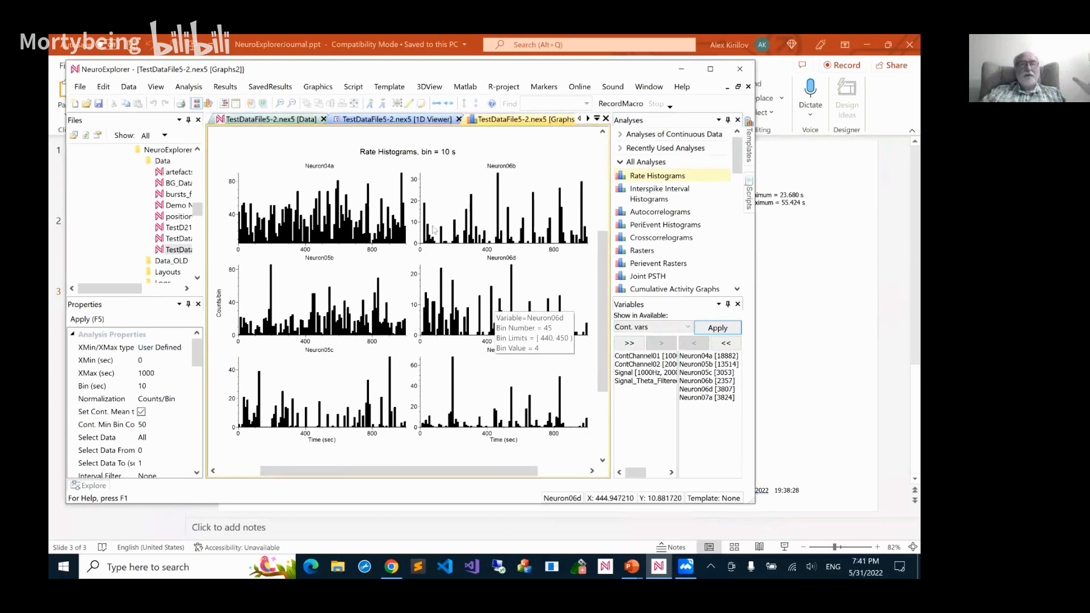
{"action": "mouse_move", "coordinate": [501, 237]}
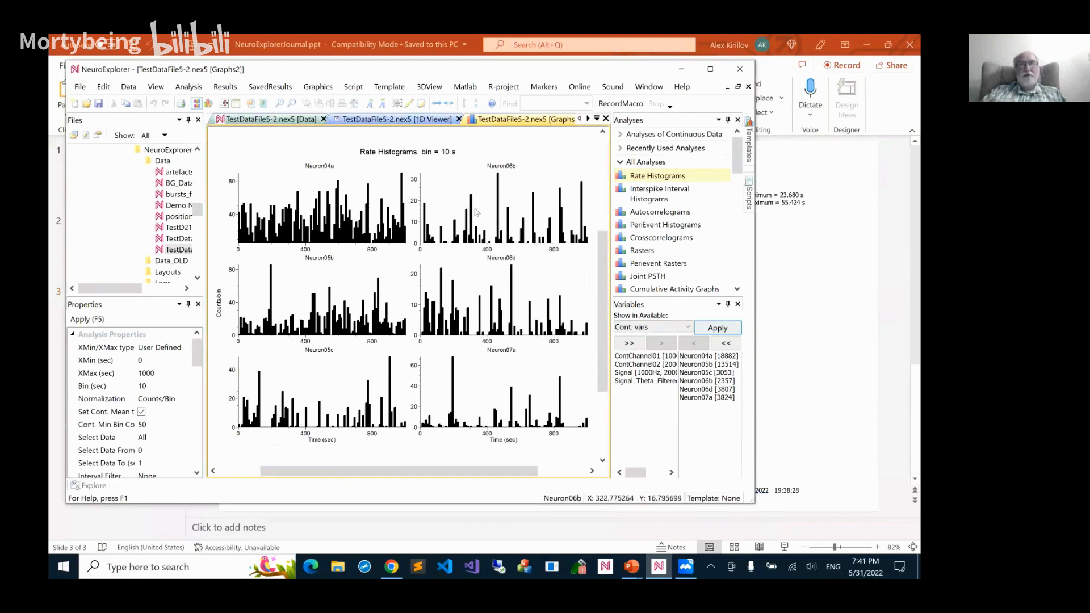
Set the Rate Histograms bin to 500 seconds and the X maximum to 2000 seconds, and rerun the analysis
{"action": "mouse_move", "coordinate": [476, 212]}
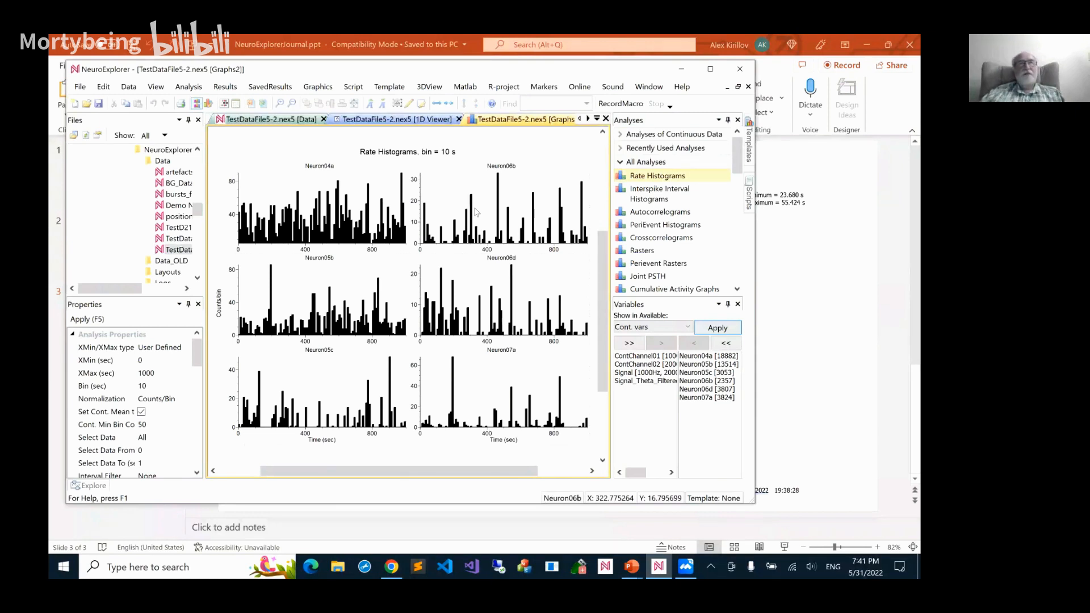
{"action": "double_click", "coordinate": [322, 214]}
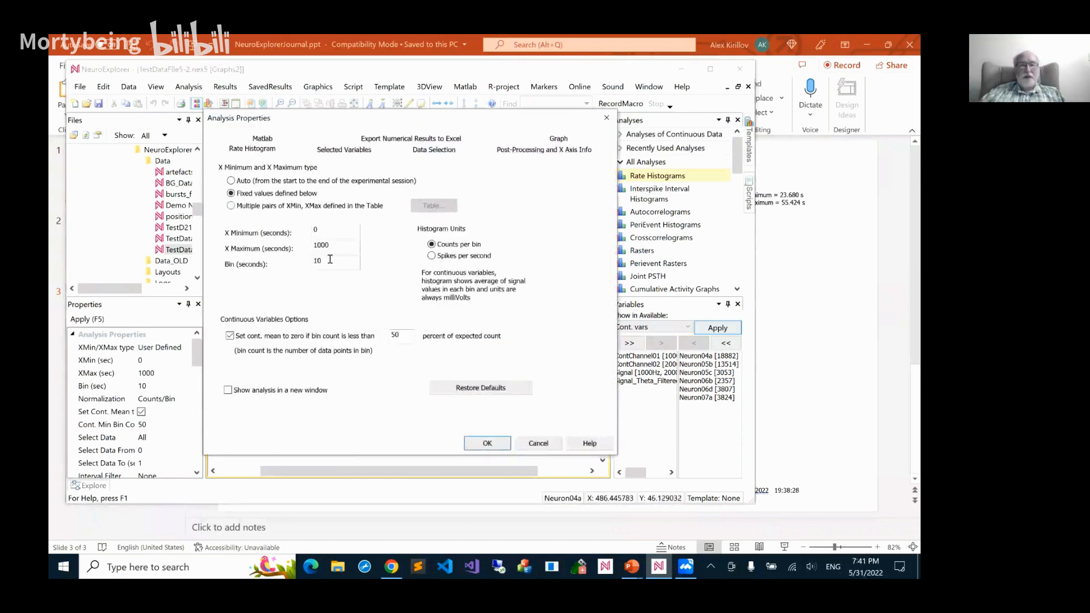
{"action": "key", "text": "BackSpace"}
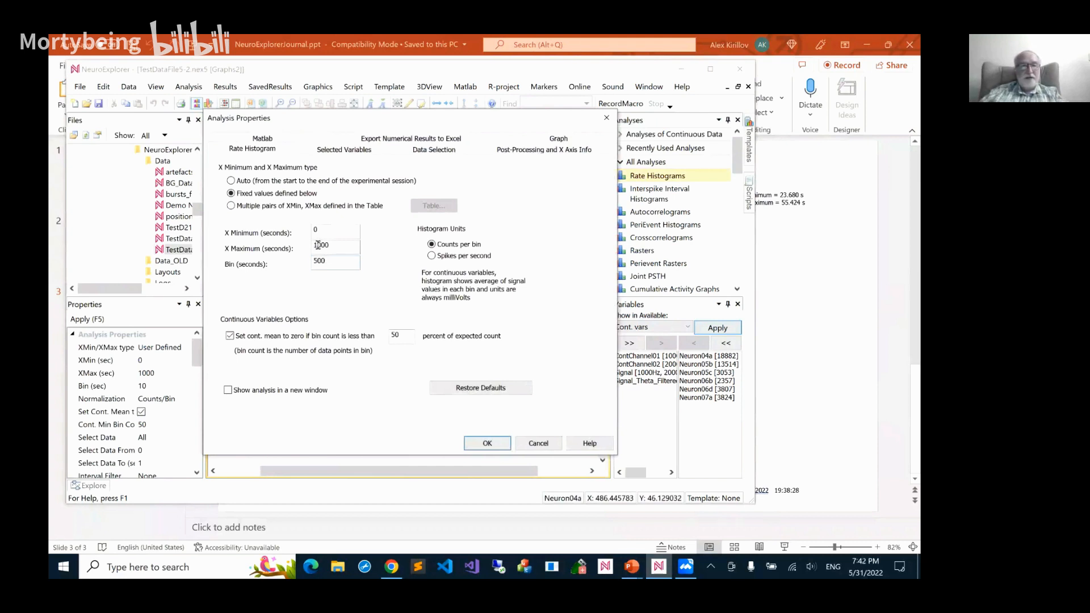
{"action": "left_click", "coordinate": [318, 246]}
{"action": "key", "text": "BackSpace"}
{"action": "type", "text": "2"}
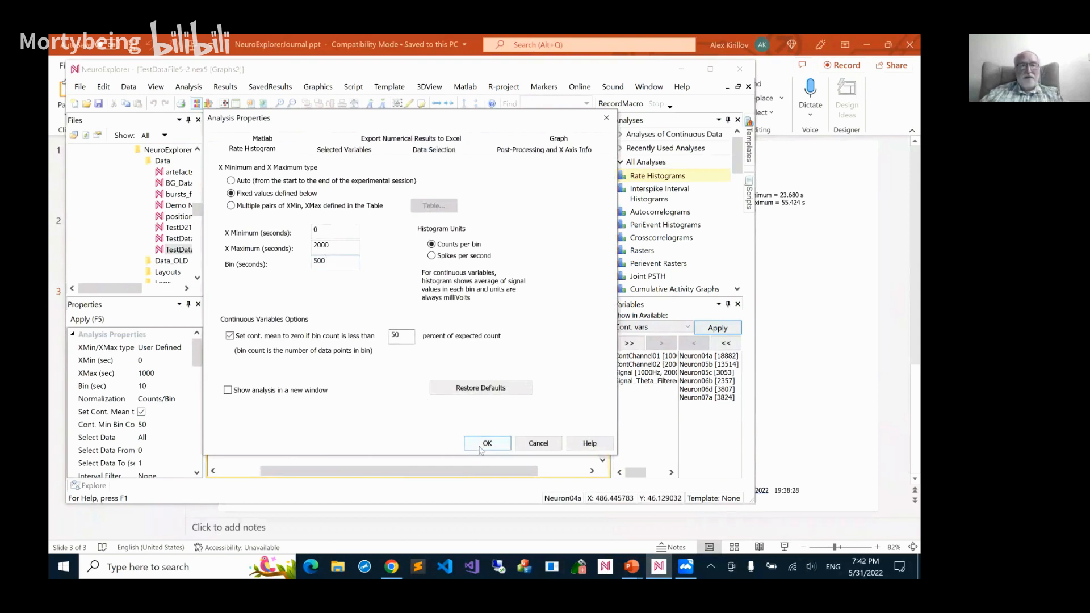
{"action": "left_click", "coordinate": [480, 446]}
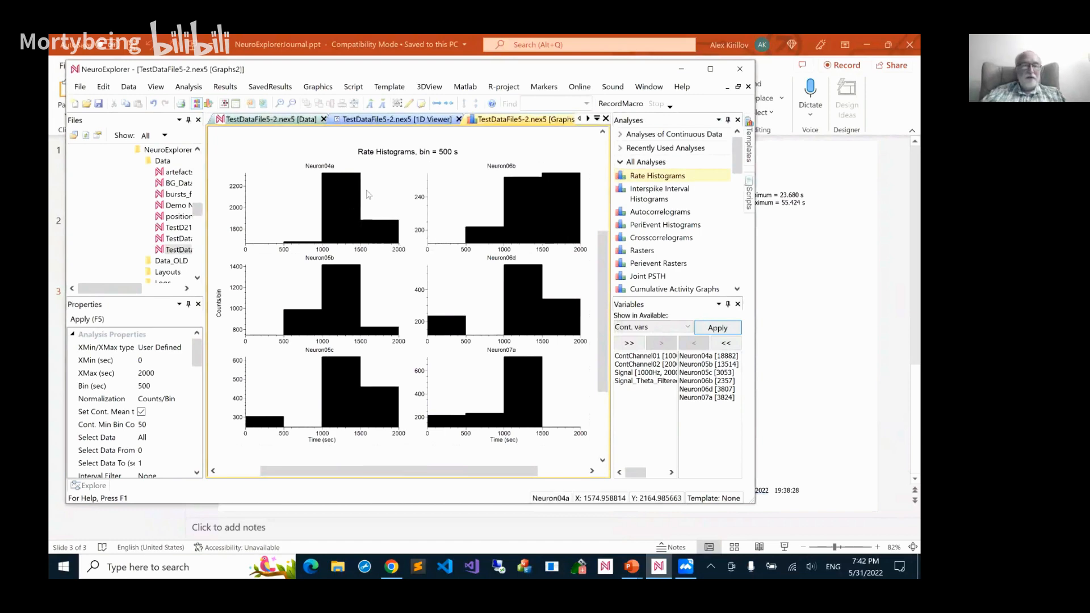
Switch the Rate Histograms units to spikes per second and inspect the Neuron06b histogram
{"action": "double_click", "coordinate": [366, 190]}
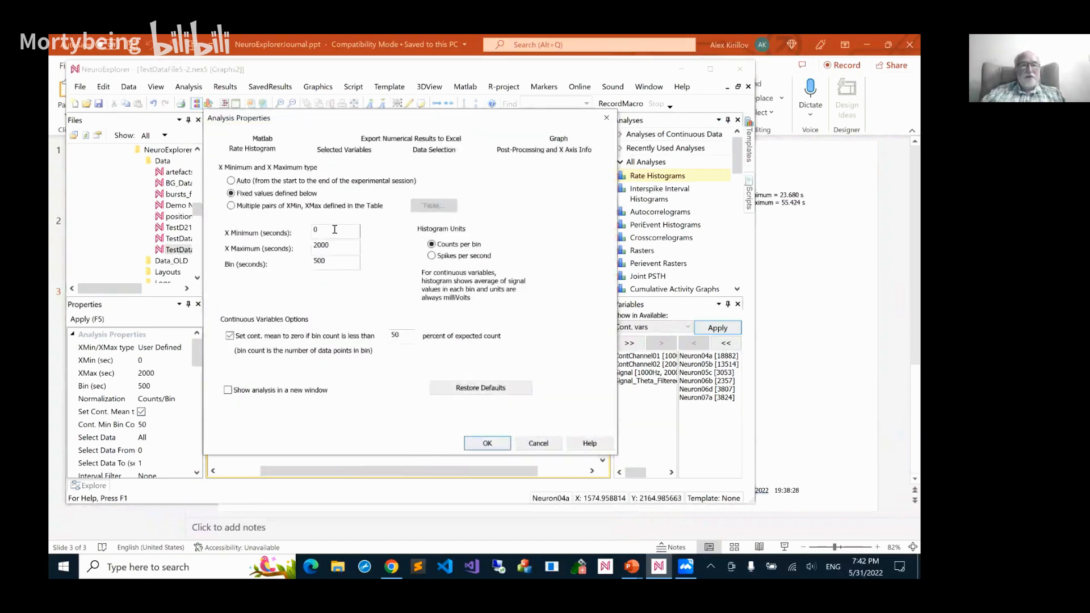
{"action": "left_click", "coordinate": [432, 256]}
{"action": "left_click", "coordinate": [488, 444]}
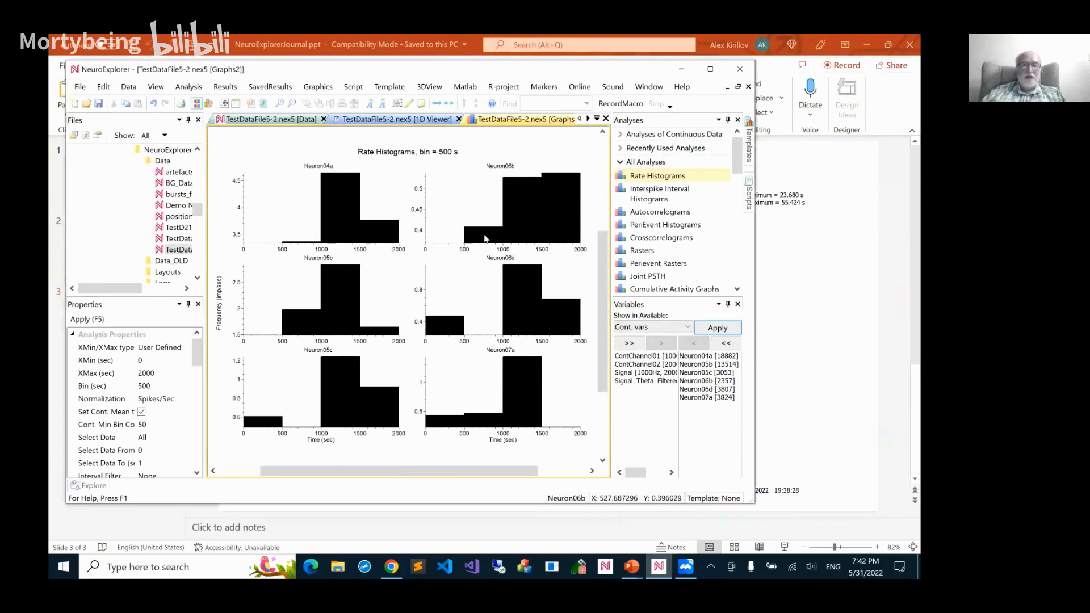
{"action": "mouse_move", "coordinate": [579, 229]}
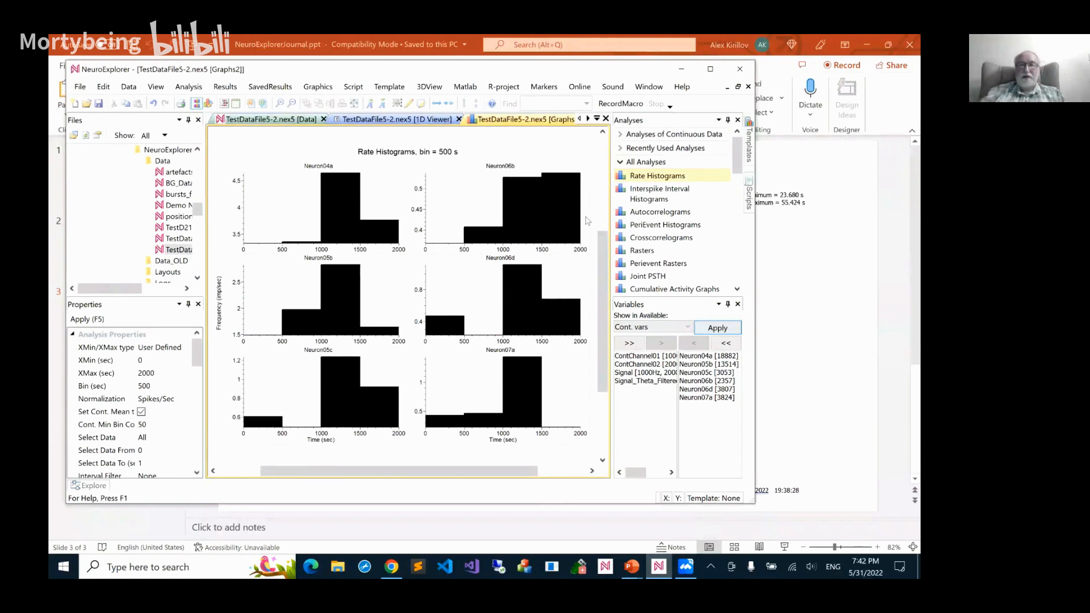
Run Firing Rates Analysis with period 1 from 0 to 900 seconds and period 2 from 1100 to 2000 seconds
{"action": "left_click_drag", "start_coordinate": [737, 170], "coordinate": [732, 287]}
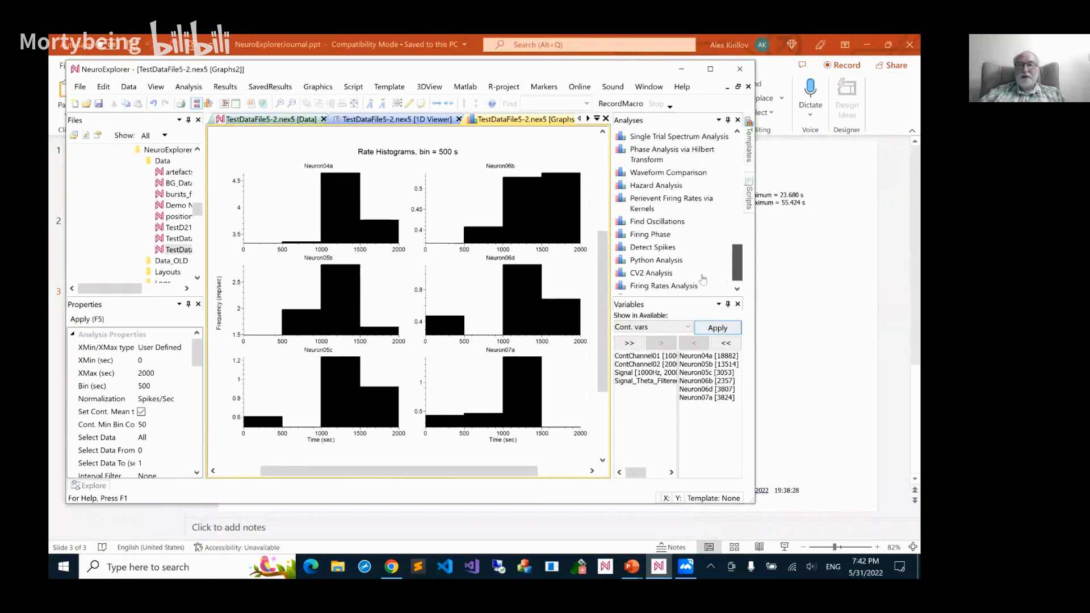
{"action": "scroll", "coordinate": [703, 279], "scroll_direction": "down", "scroll_amount": 1}
{"action": "double_click", "coordinate": [704, 275]}
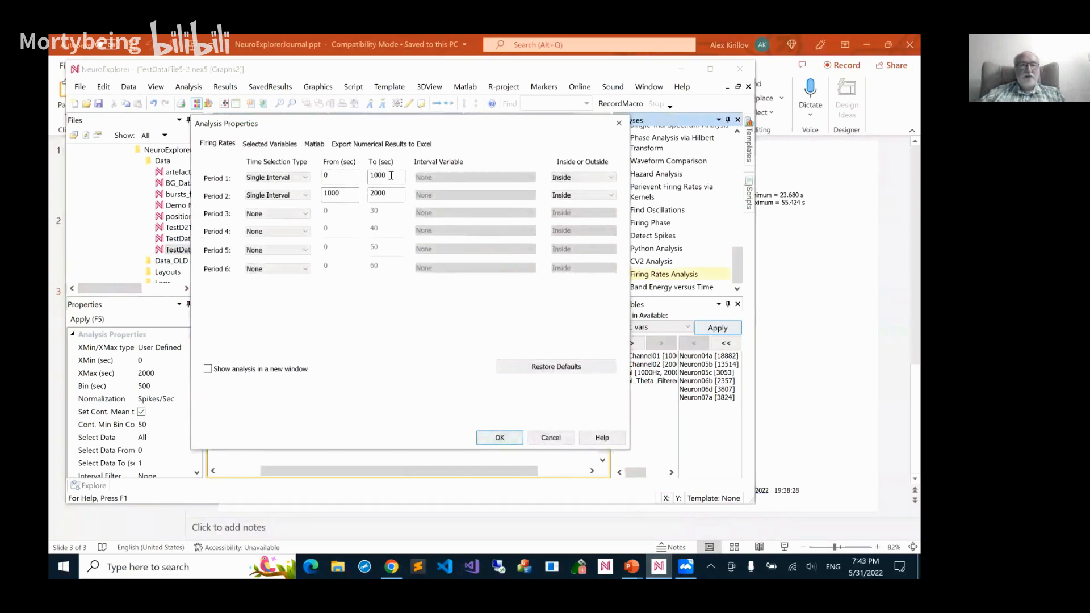
{"action": "key", "text": "BackSpace"}
{"action": "key", "text": "BackSpace"}
{"action": "key", "text": "BackSpace"}
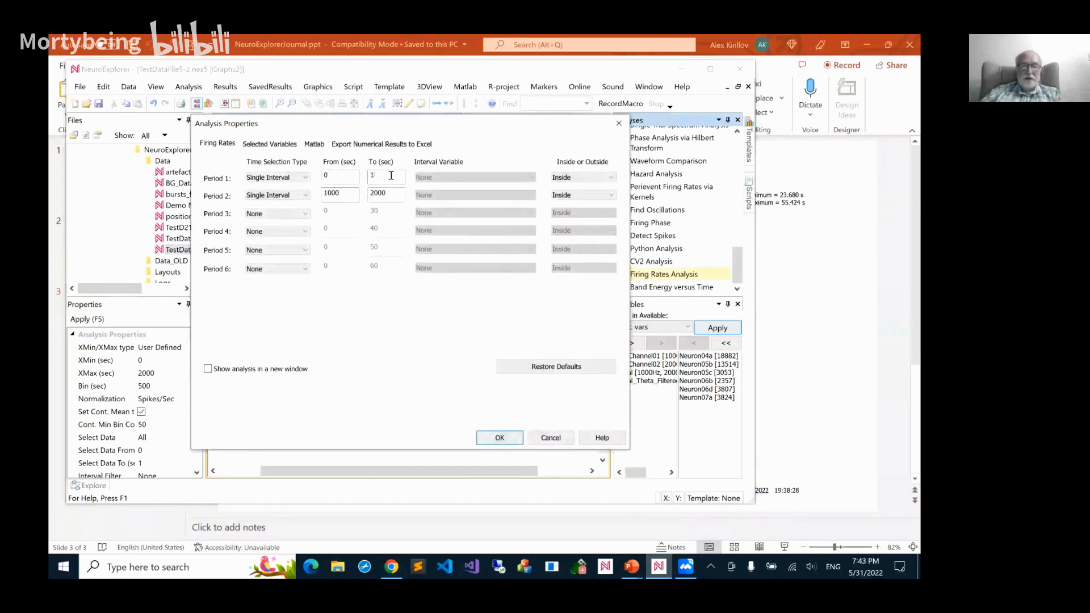
{"action": "key", "text": "BackSpace"}
{"action": "type", "text": "900"}
{"action": "key", "text": "BackSpace"}
{"action": "key", "text": "BackSpace"}
{"action": "key", "text": "BackSpace"}
{"action": "key", "text": "BackSpace"}
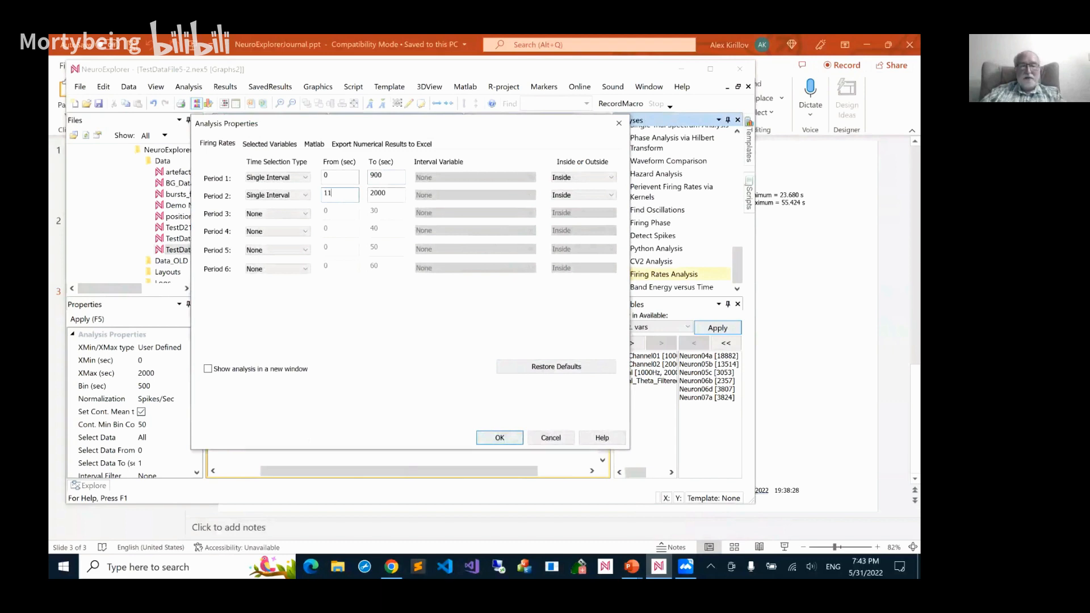
{"action": "type", "text": "1100"}
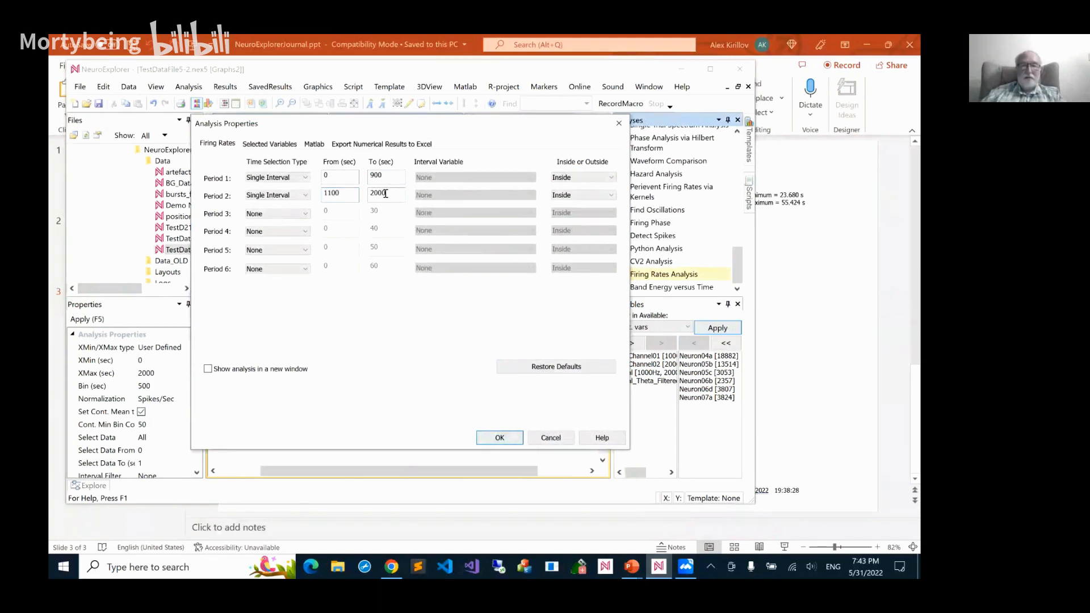
{"action": "left_click", "coordinate": [492, 439]}
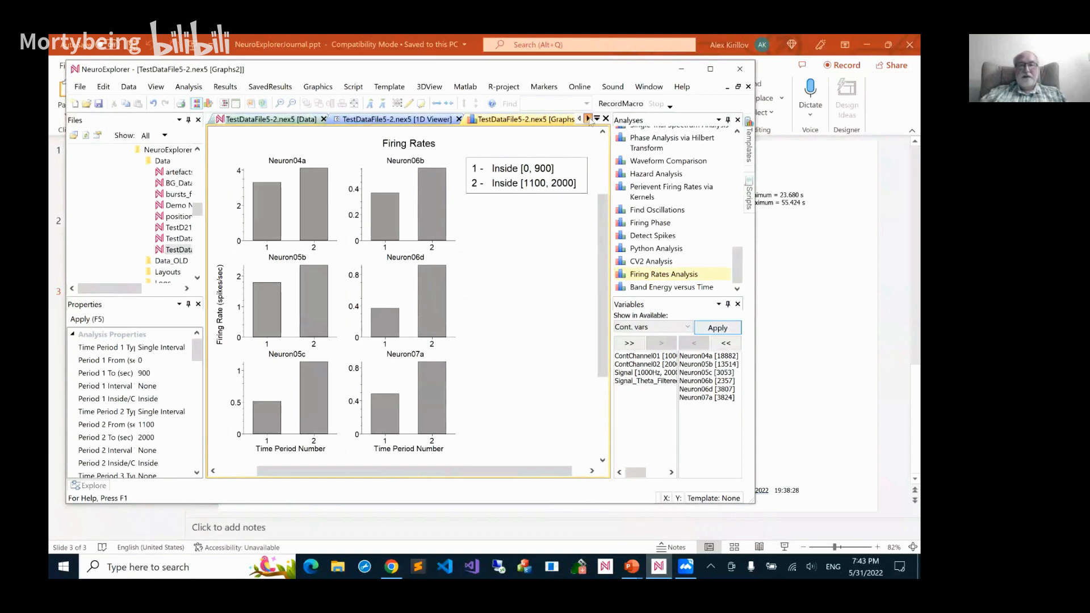
Close the Firing Rates graphs and run Interspike Interval Histograms with Log10 bins and axes turned off
{"action": "left_click", "coordinate": [588, 119]}
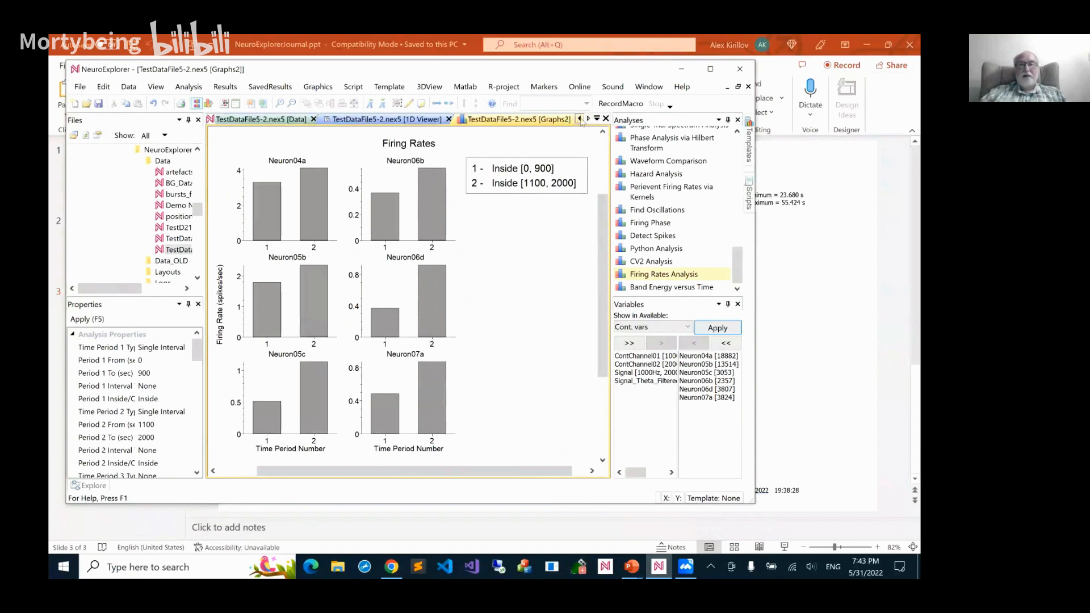
{"action": "left_click", "coordinate": [605, 119]}
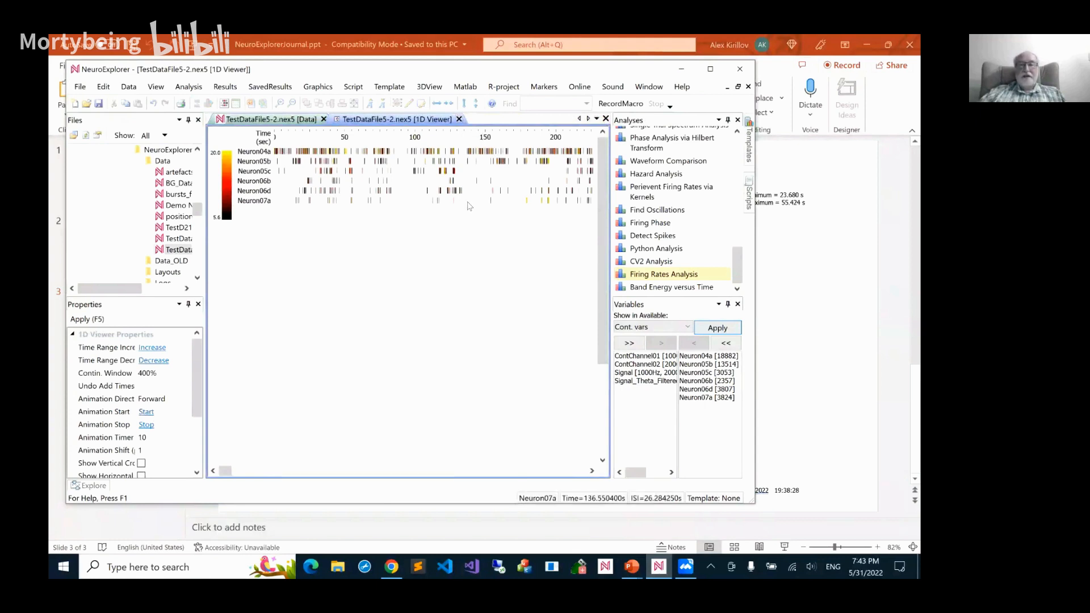
{"action": "left_click_drag", "start_coordinate": [738, 268], "coordinate": [718, 149]}
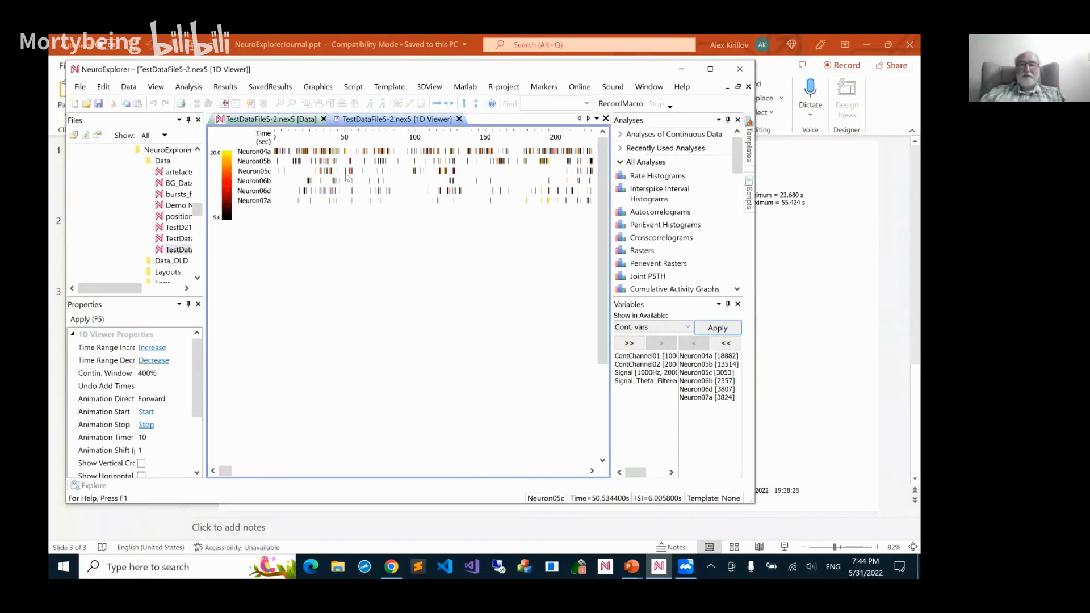
{"action": "double_click", "coordinate": [648, 193]}
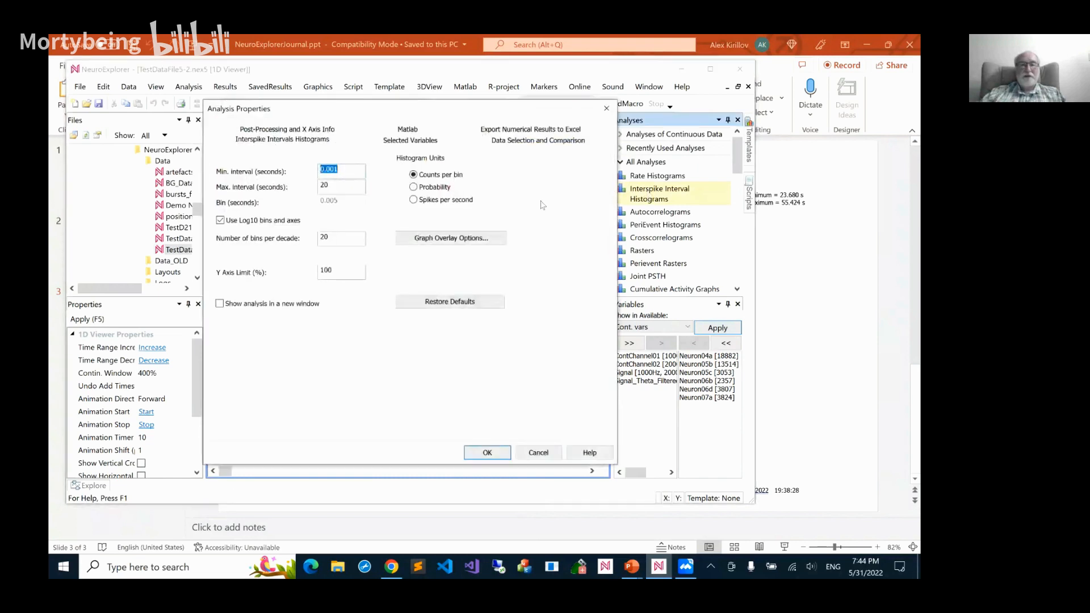
{"action": "left_click", "coordinate": [248, 225]}
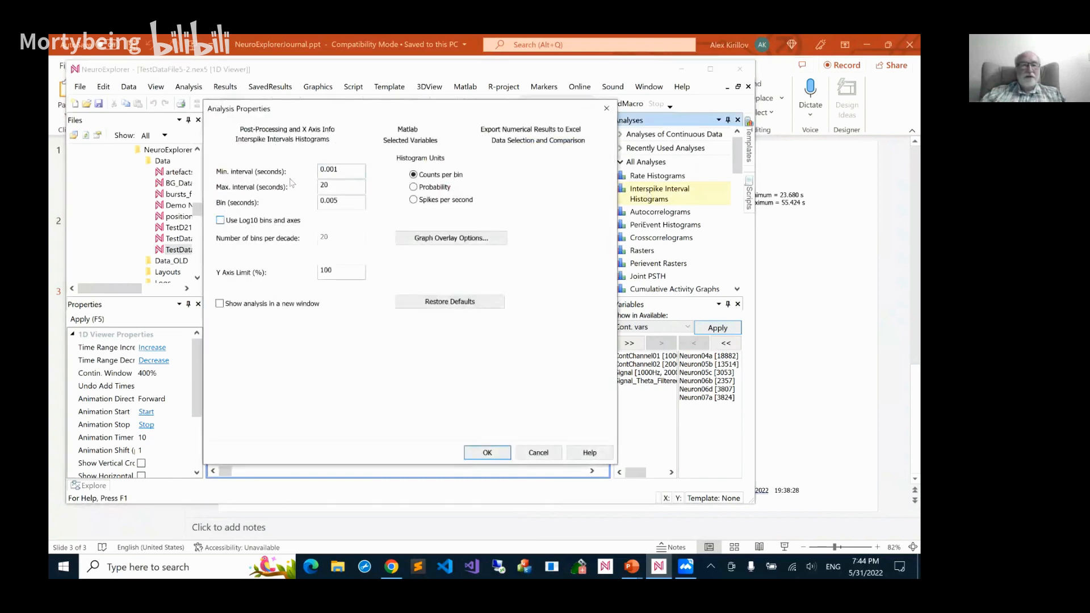
{"action": "left_click", "coordinate": [332, 207]}
{"action": "left_click", "coordinate": [498, 449]}
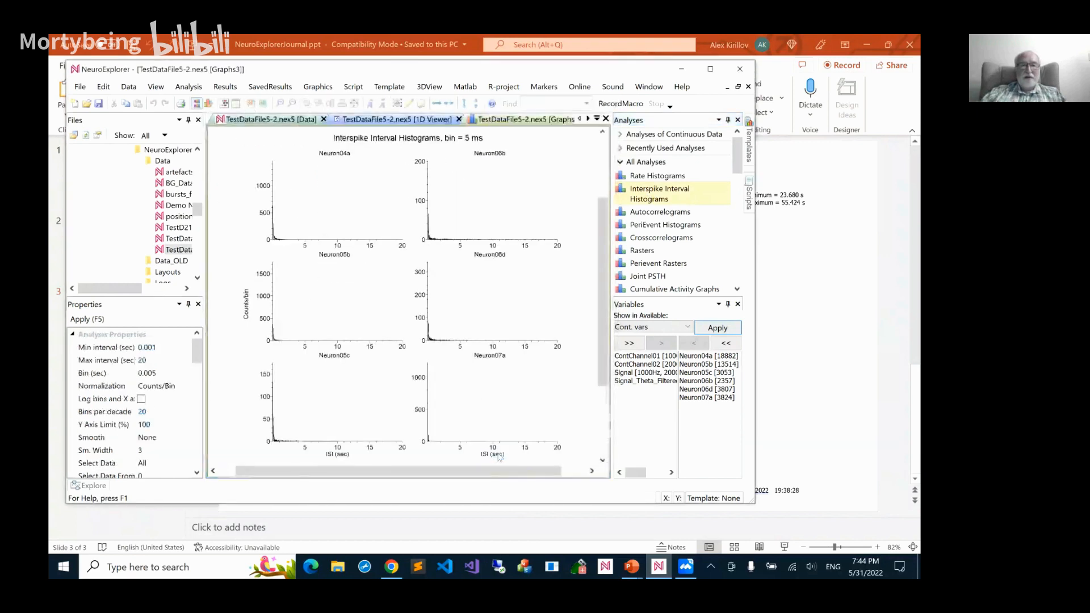
Set the maximum interval of the Interspike Interval Histograms to 0.5 seconds and inspect the peaks of Neuron04a and Neuron06d
{"action": "double_click", "coordinate": [436, 245]}
{"action": "left_click", "coordinate": [345, 189]}
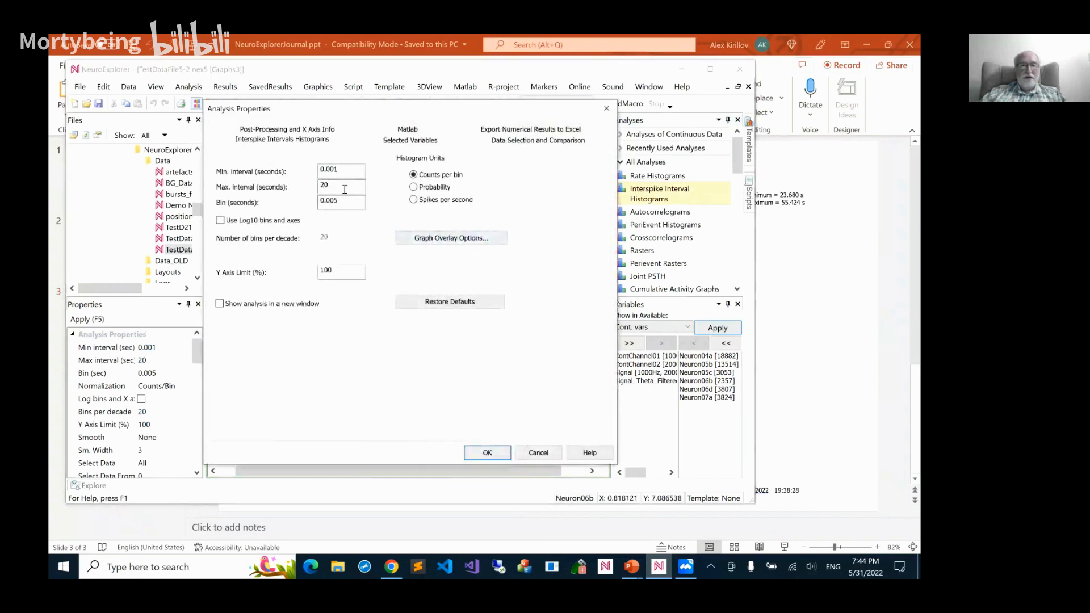
{"action": "key", "text": "BackSpace"}
{"action": "type", "text": "0.5"}
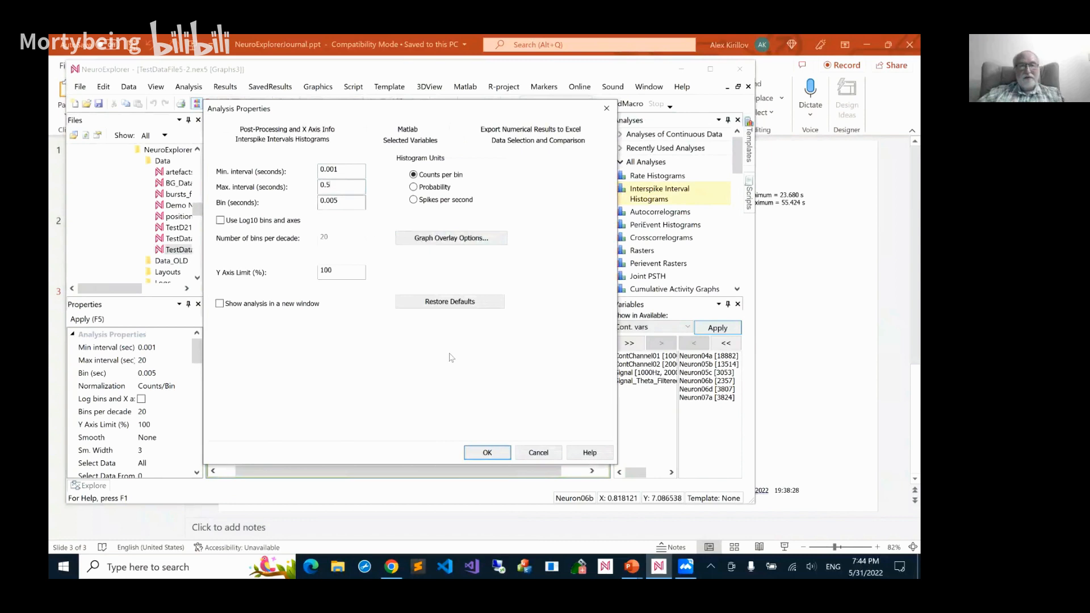
{"action": "left_click", "coordinate": [474, 450]}
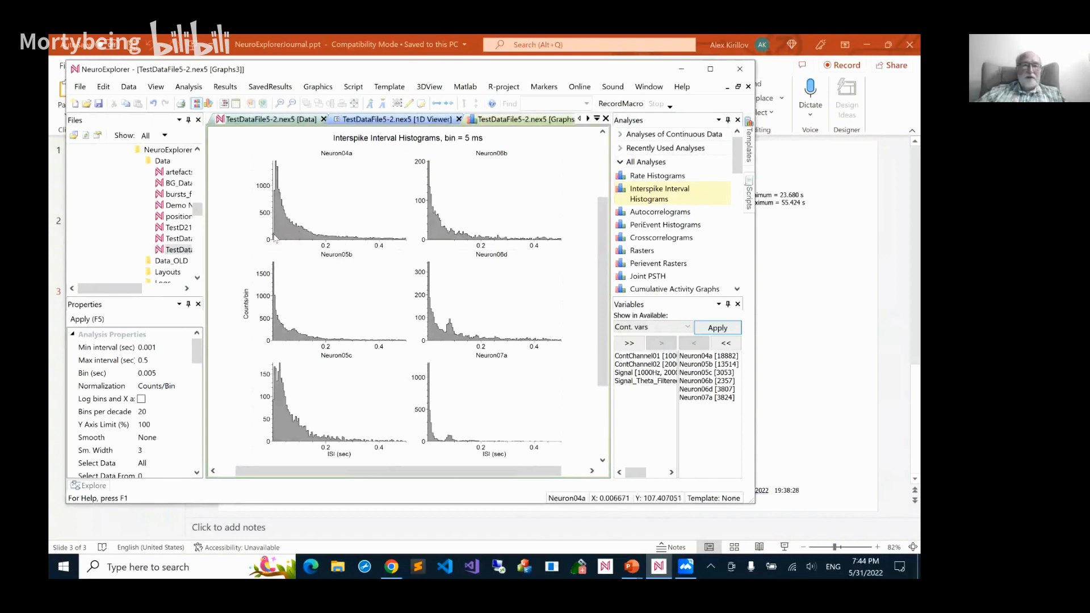
{"action": "mouse_move", "coordinate": [279, 173]}
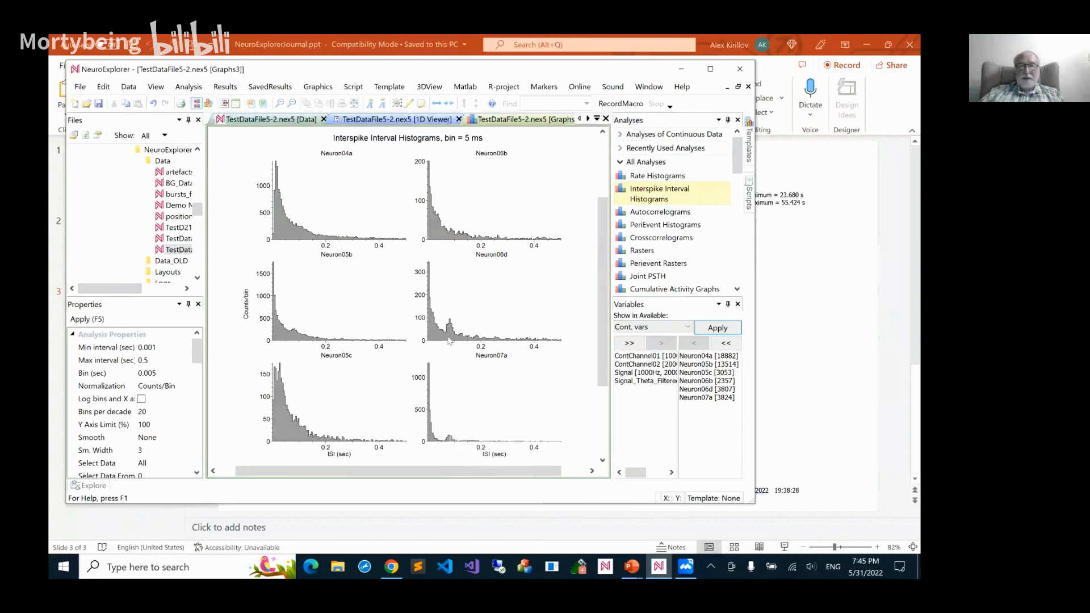
{"action": "mouse_move", "coordinate": [450, 329]}
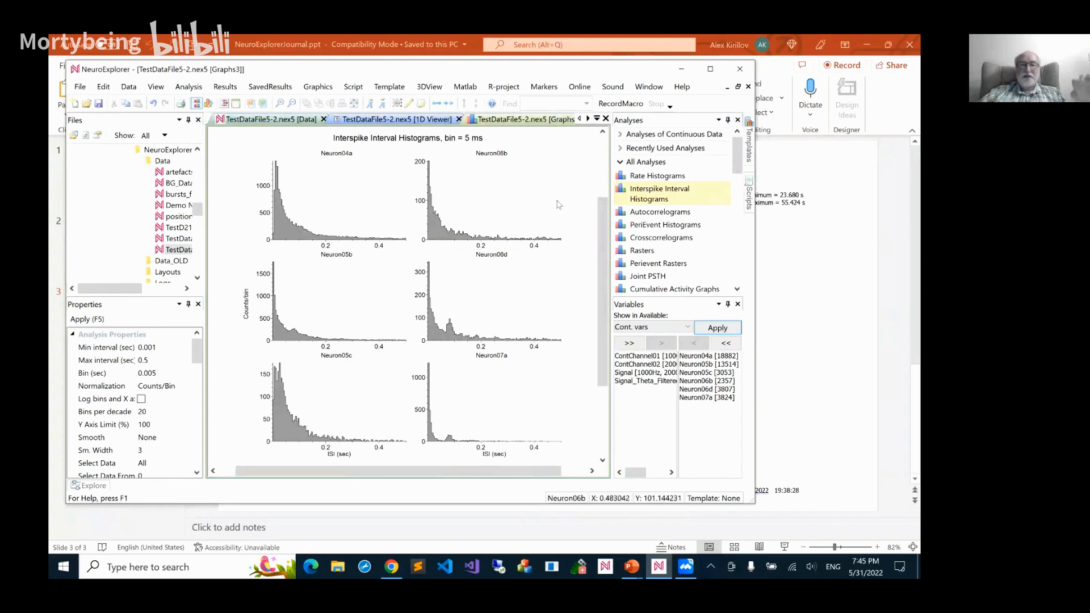
Set the Interspike Interval Histograms normalization to Probability and apply it
{"action": "left_click", "coordinate": [186, 387]}
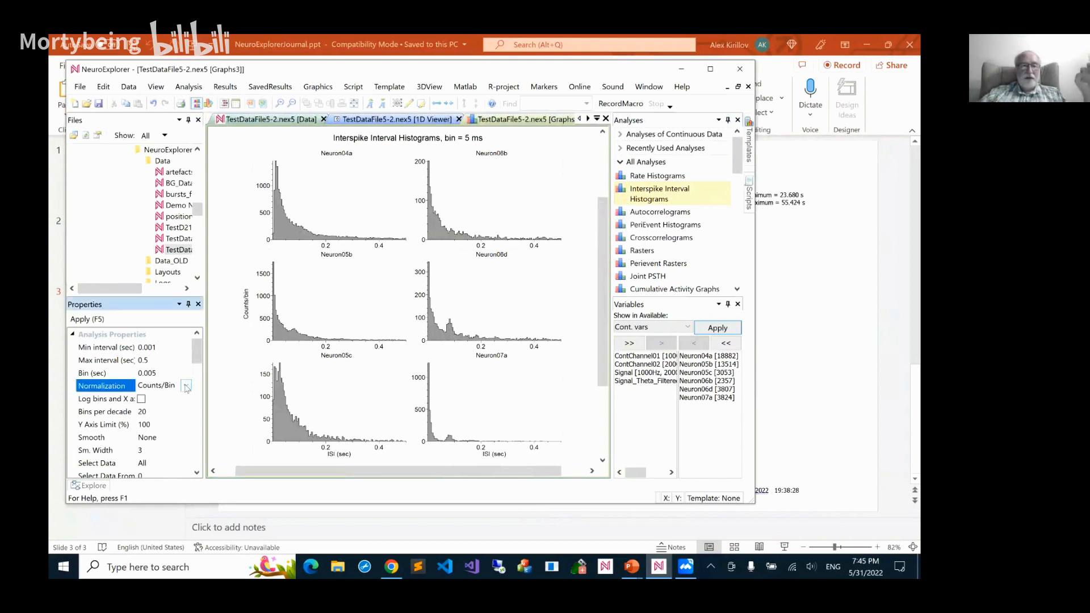
{"action": "left_click", "coordinate": [187, 387]}
{"action": "left_click", "coordinate": [162, 412]}
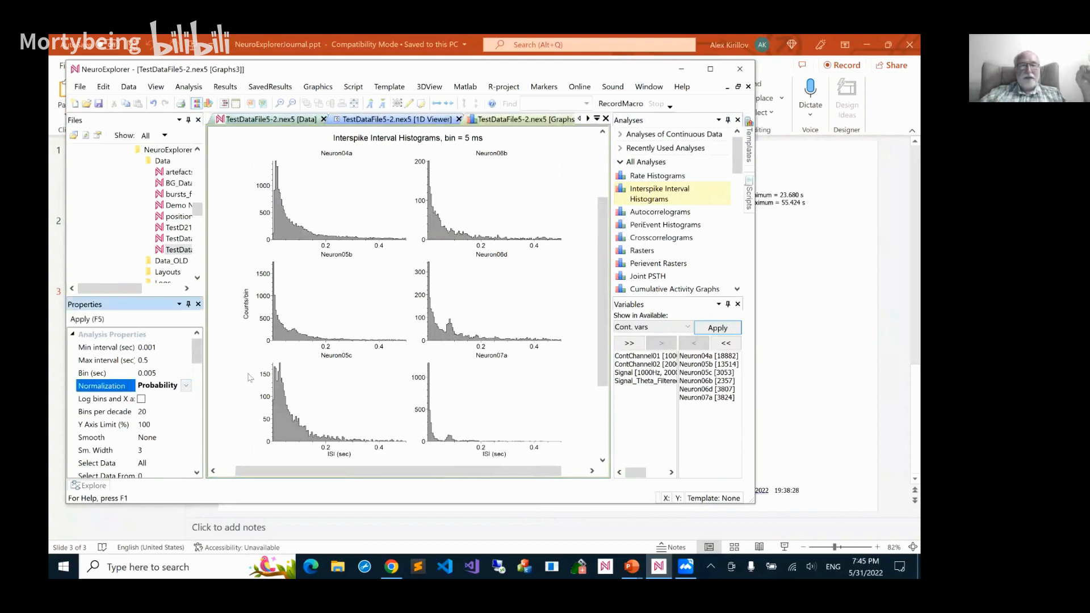
{"action": "left_click", "coordinate": [87, 319]}
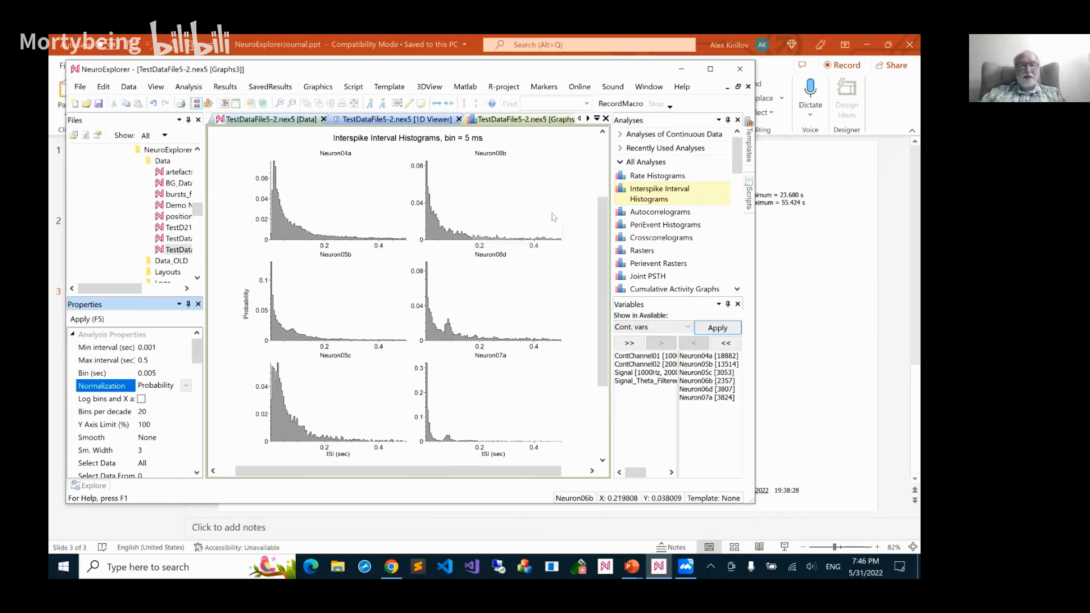
Run Autocorrelograms from -0.2 to 0.2 seconds with 0.005-second bins in counts per bin, and inspect Neuron06d's central bins
{"action": "double_click", "coordinate": [640, 213]}
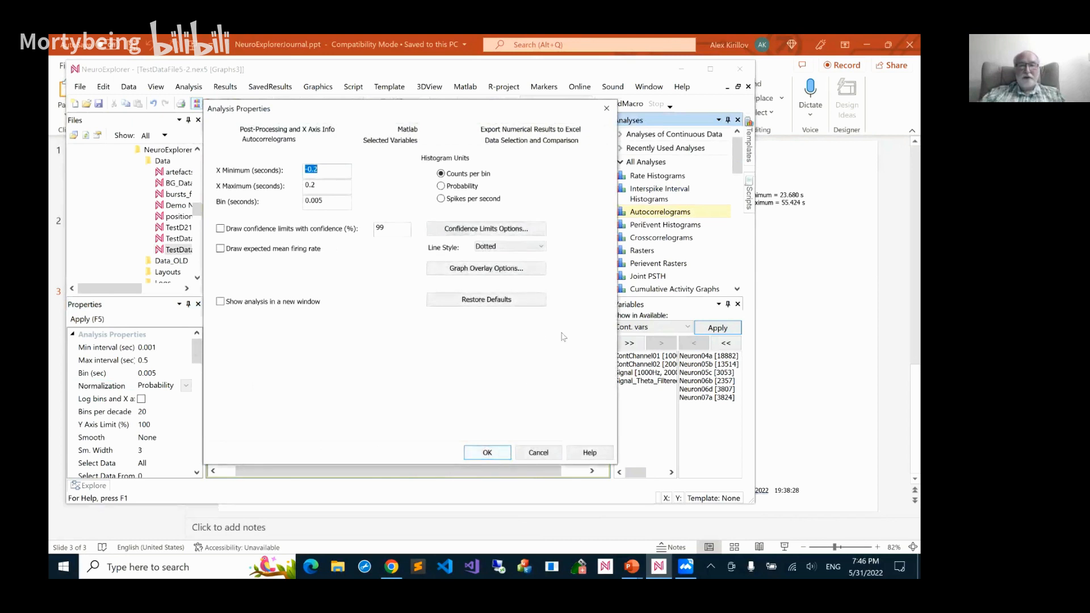
{"action": "left_click", "coordinate": [487, 452]}
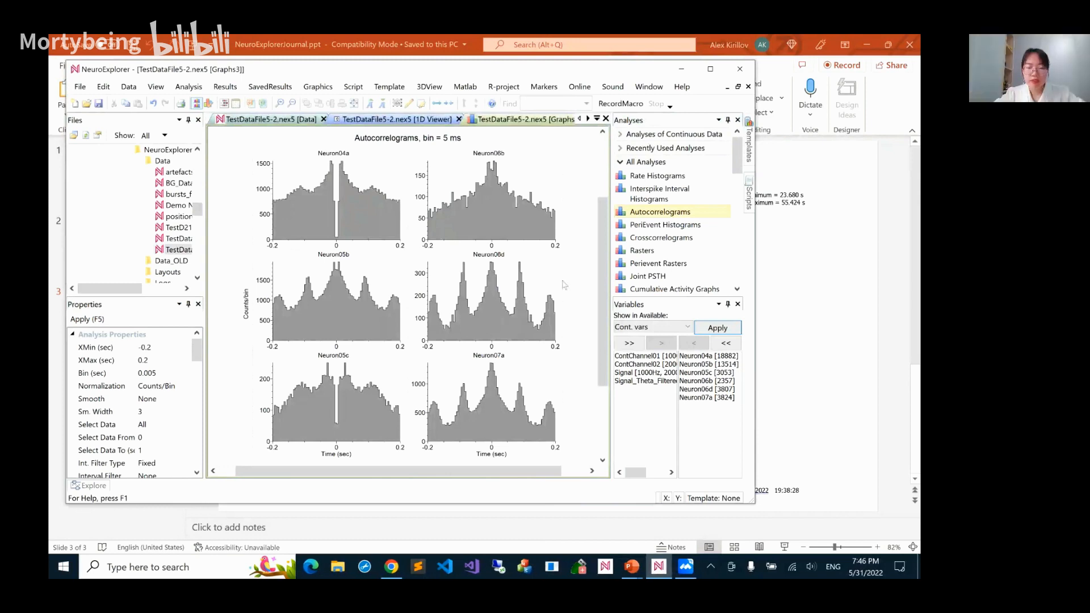
{"action": "mouse_move", "coordinate": [537, 223]}
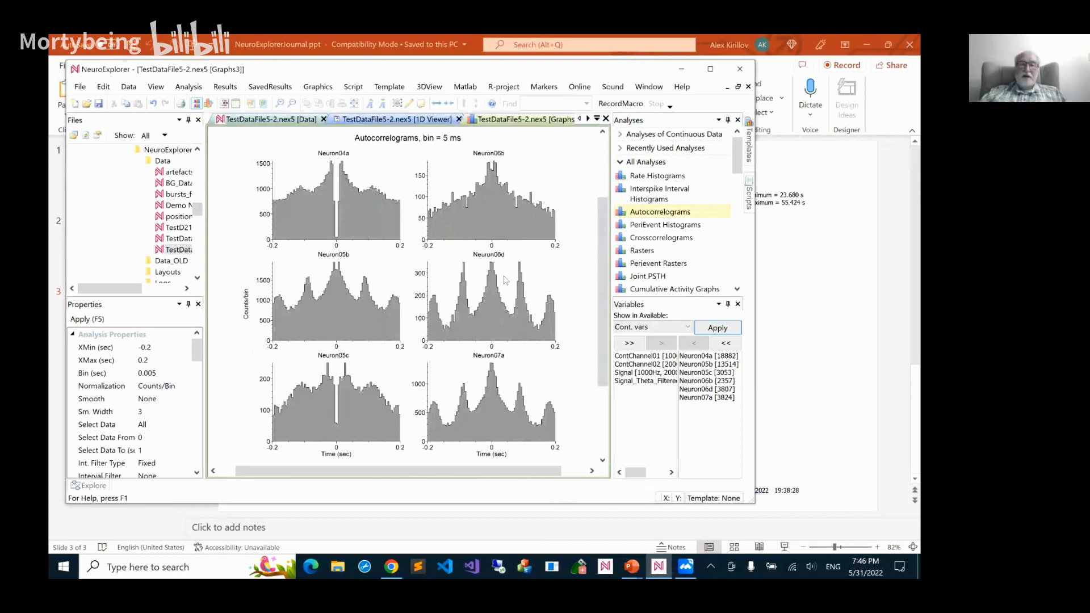
{"action": "mouse_move", "coordinate": [489, 301]}
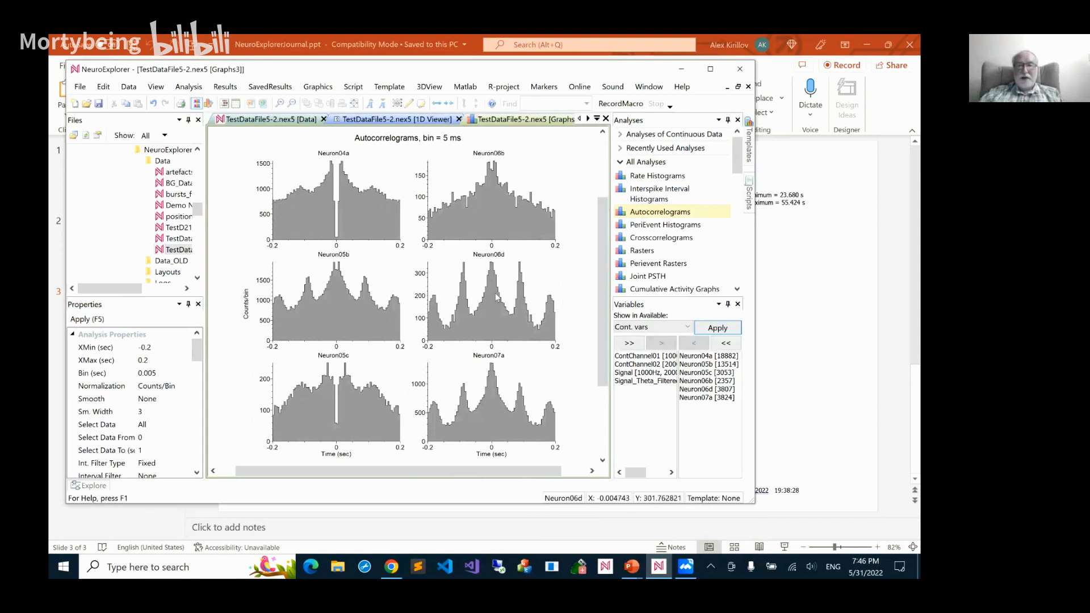
{"action": "mouse_move", "coordinate": [494, 277]}
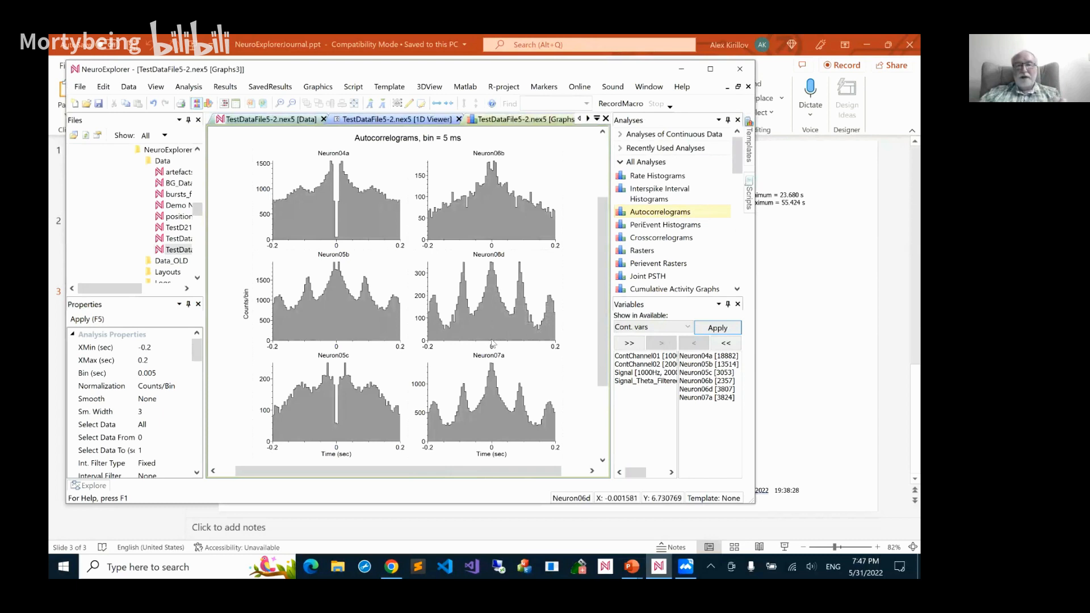
{"action": "mouse_move", "coordinate": [493, 277]}
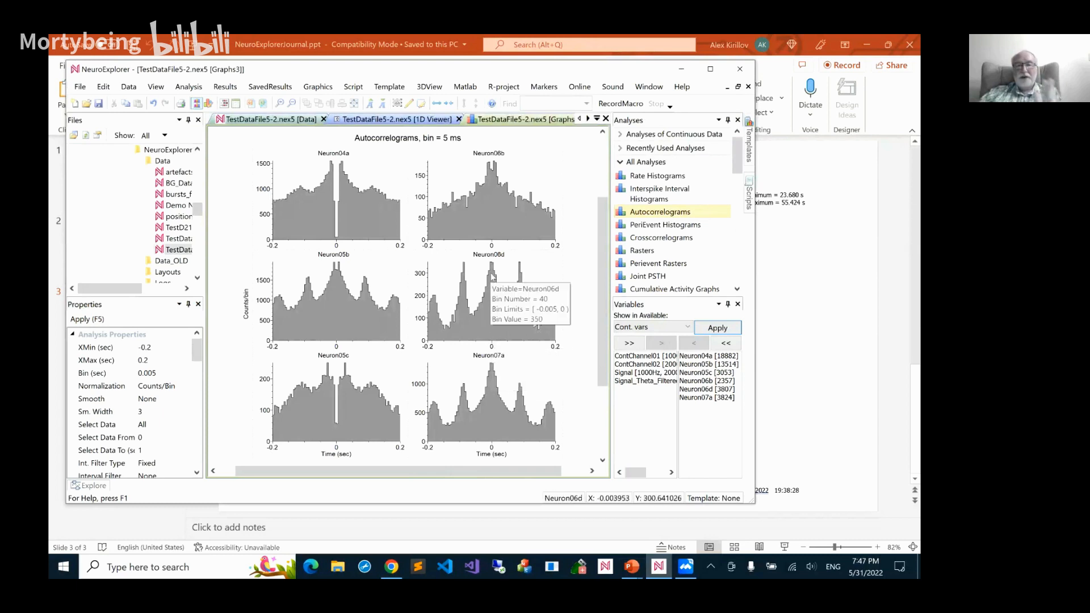
Set the Autocorrelograms' X minimum to 0 seconds and inspect a bin between the first peaks of Neuron06d
{"action": "double_click", "coordinate": [390, 219]}
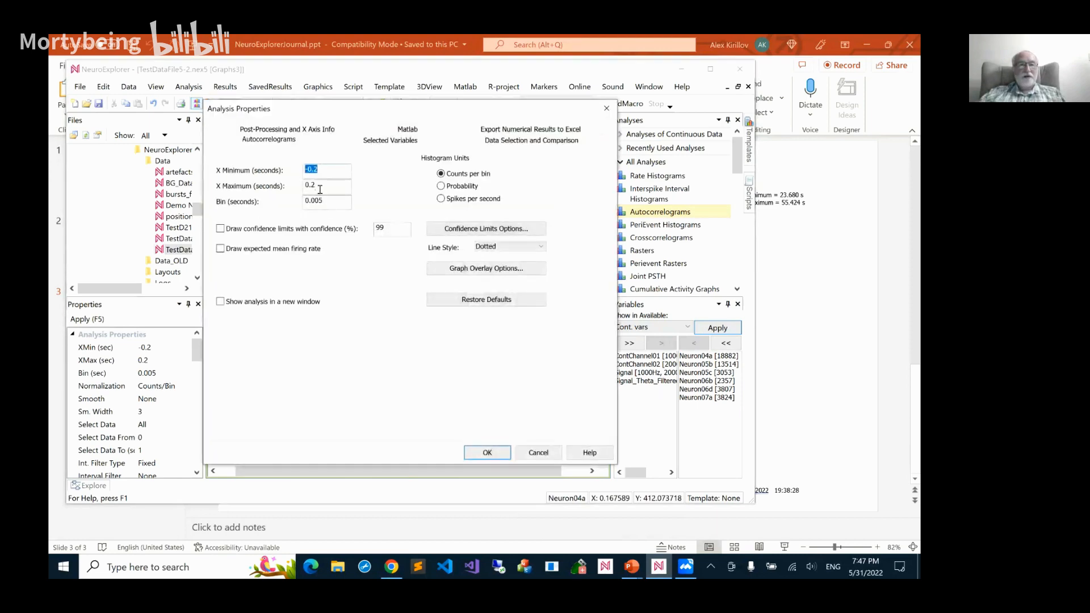
{"action": "type", "text": "0"}
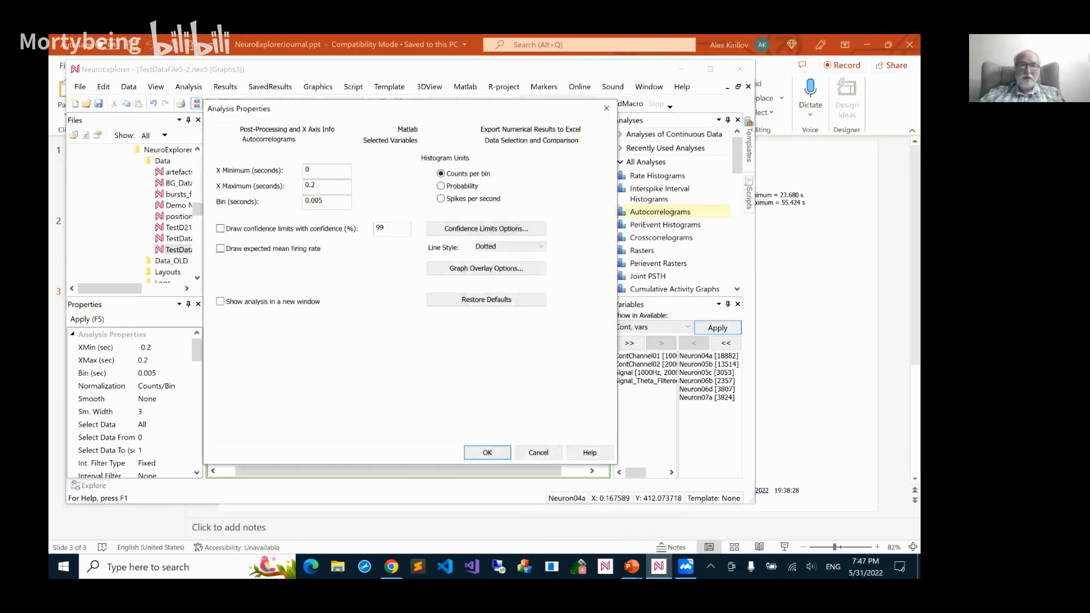
{"action": "left_click", "coordinate": [488, 453]}
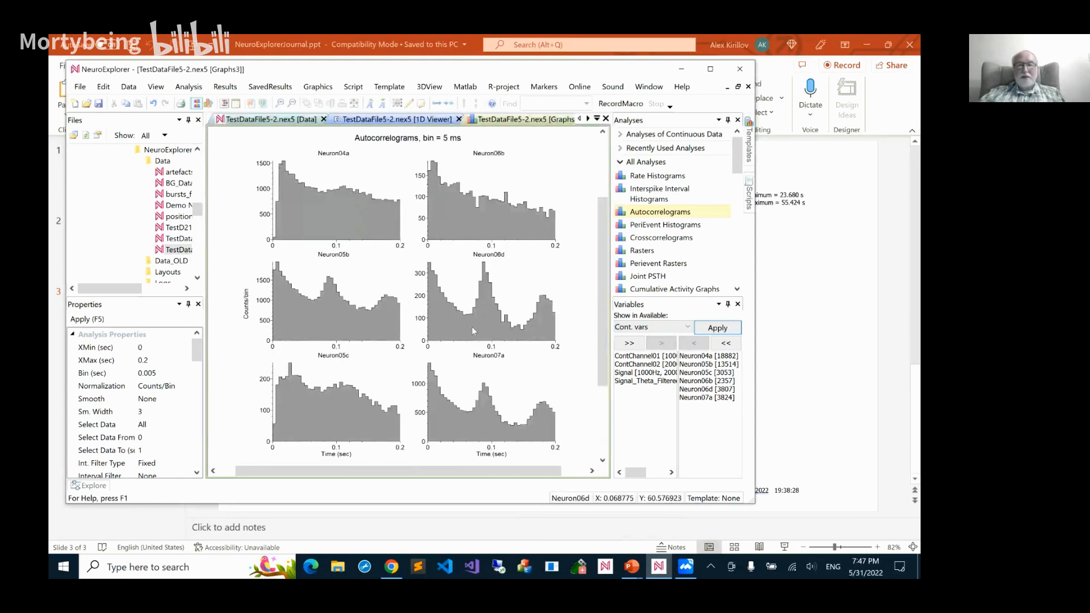
{"action": "mouse_move", "coordinate": [473, 330]}
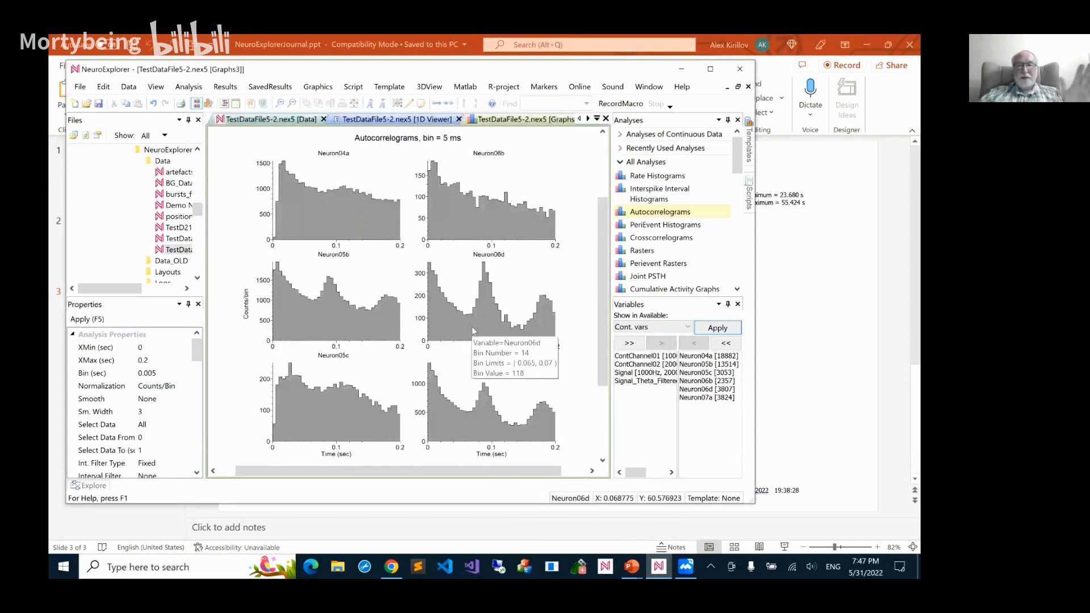
Run Interspike Interval Histograms with the maximum interval set to 0.2 seconds
{"action": "double_click", "coordinate": [658, 196]}
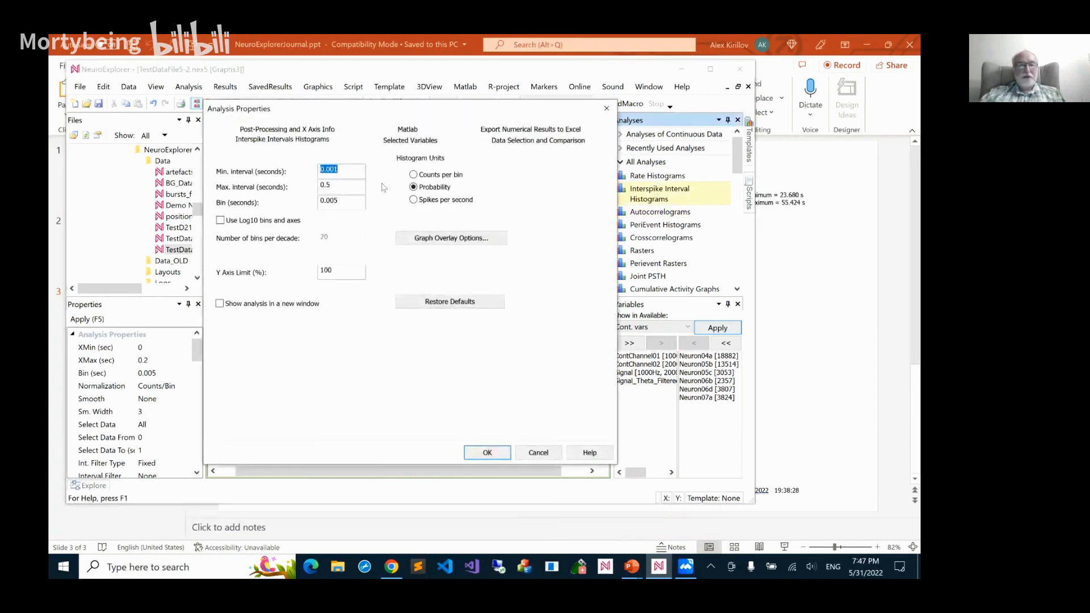
{"action": "left_click", "coordinate": [337, 188]}
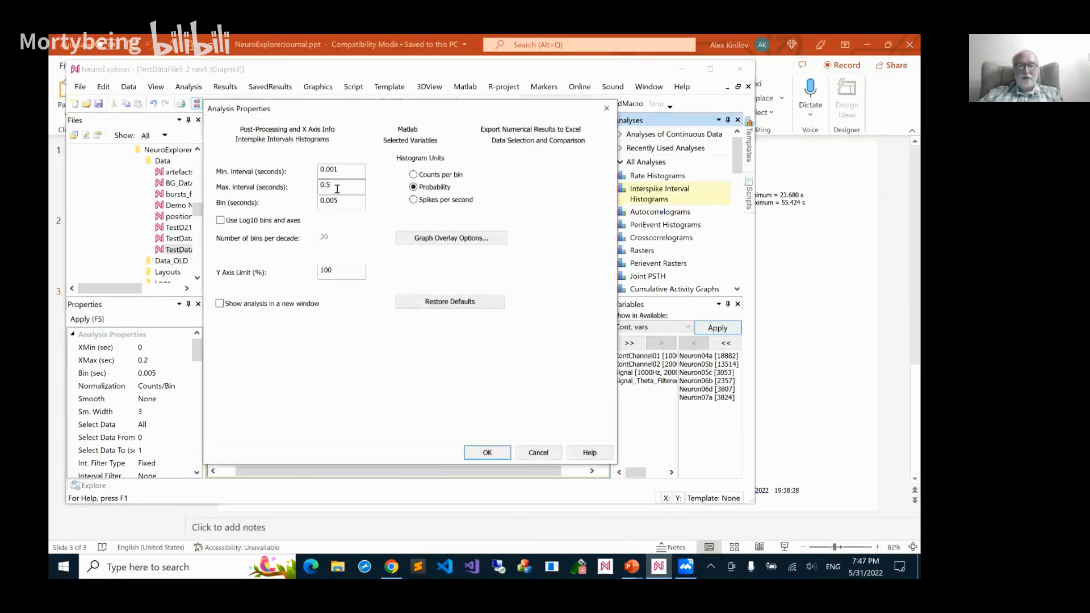
{"action": "key", "text": "BackSpace"}
{"action": "type", "text": "2"}
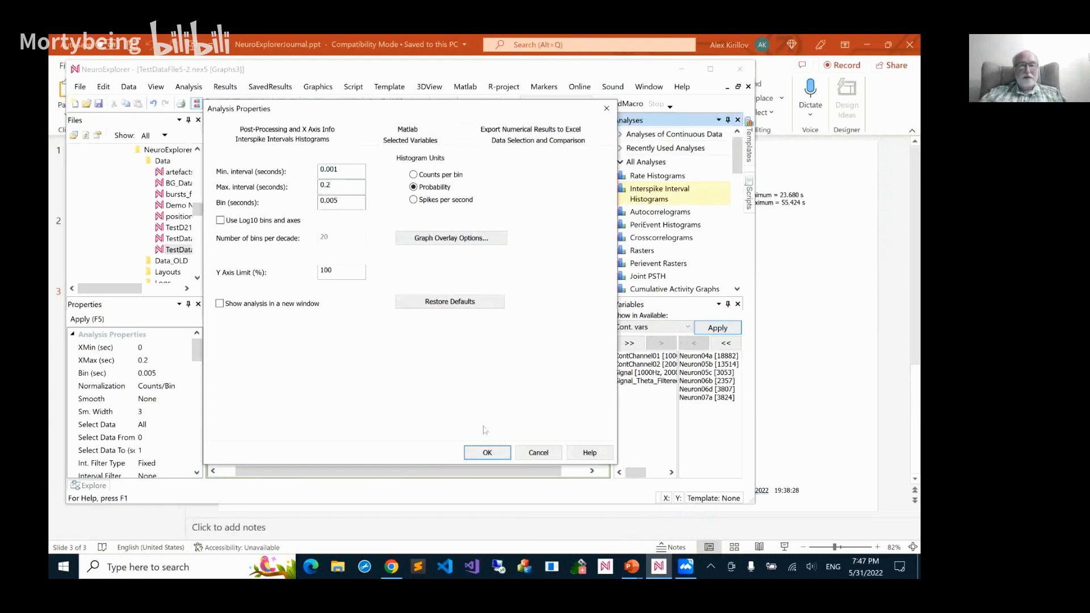
{"action": "left_click", "coordinate": [488, 453]}
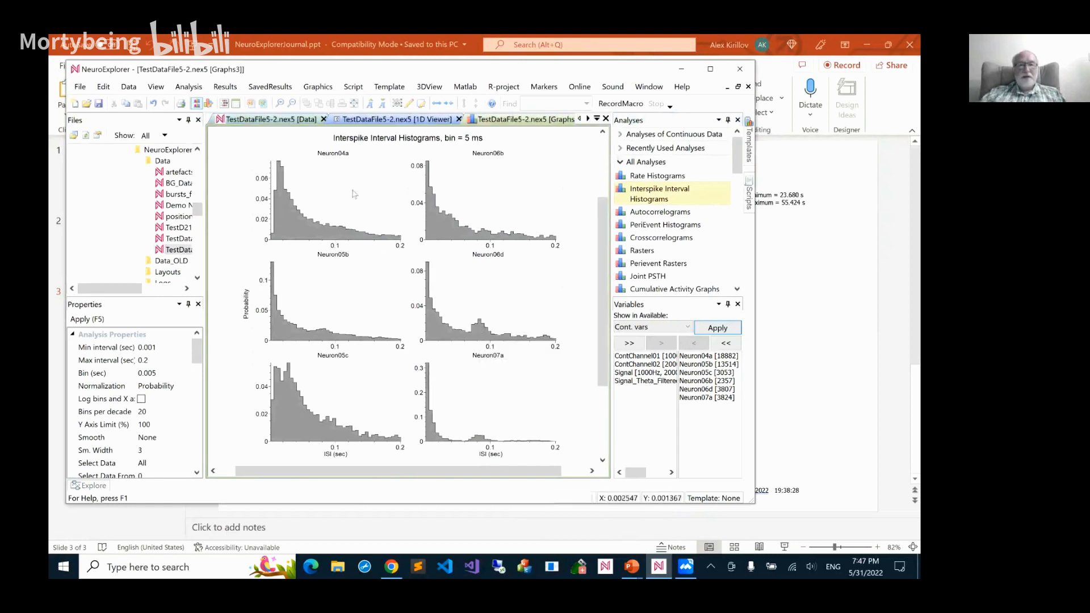
Undo and redo the last analysis change to compare both histogram types, return to the Autocorrelograms and inspect Neuron06d's peak near 0.1 seconds
{"action": "left_click", "coordinate": [153, 102]}
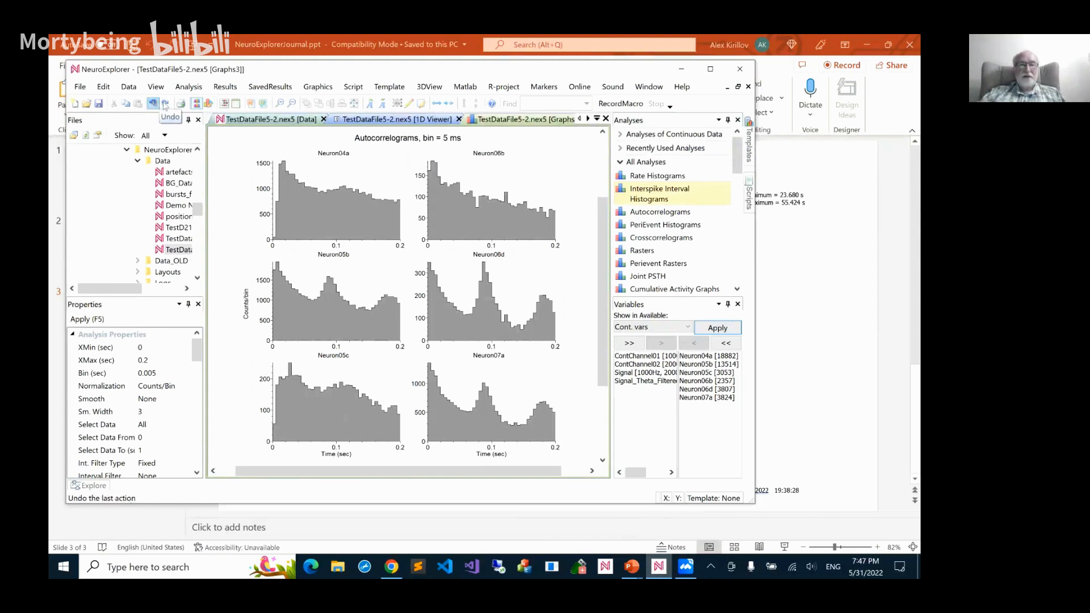
{"action": "left_click", "coordinate": [165, 104]}
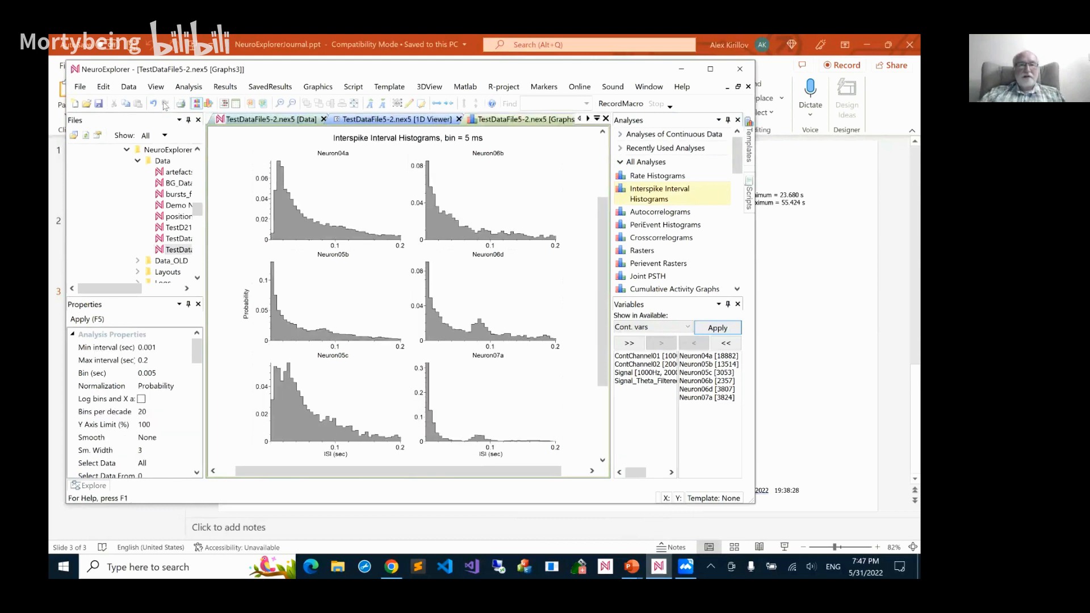
{"action": "left_click", "coordinate": [152, 104]}
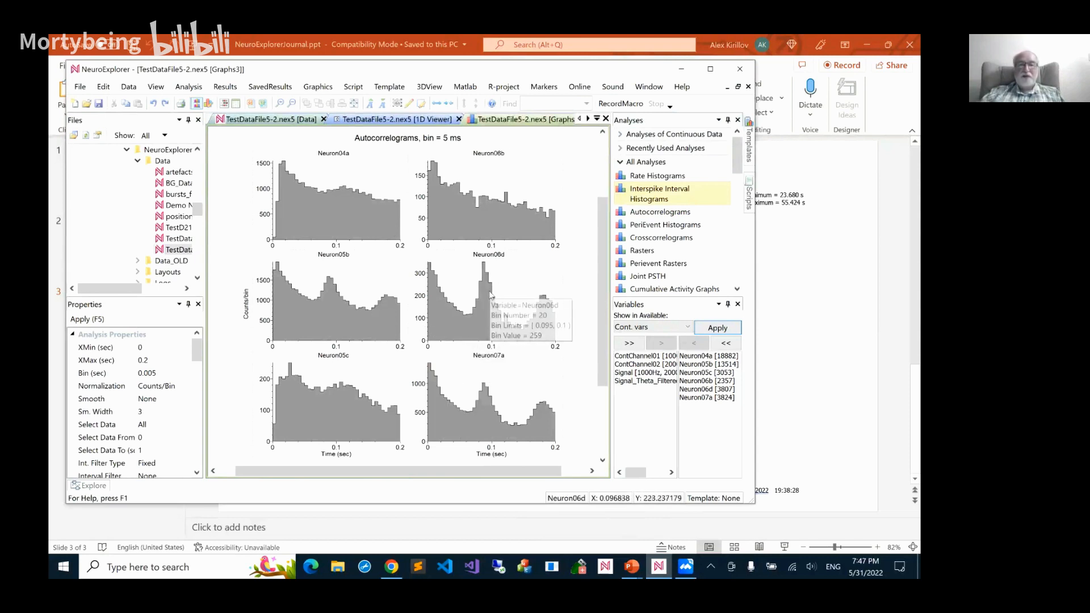
{"action": "mouse_move", "coordinate": [490, 294]}
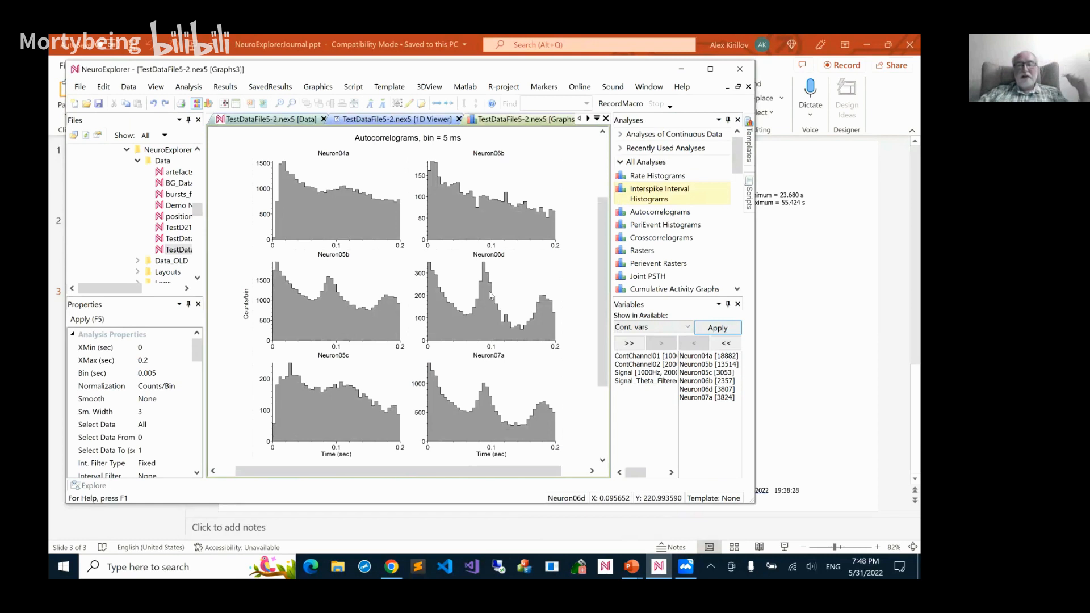
{"action": "mouse_move", "coordinate": [488, 314]}
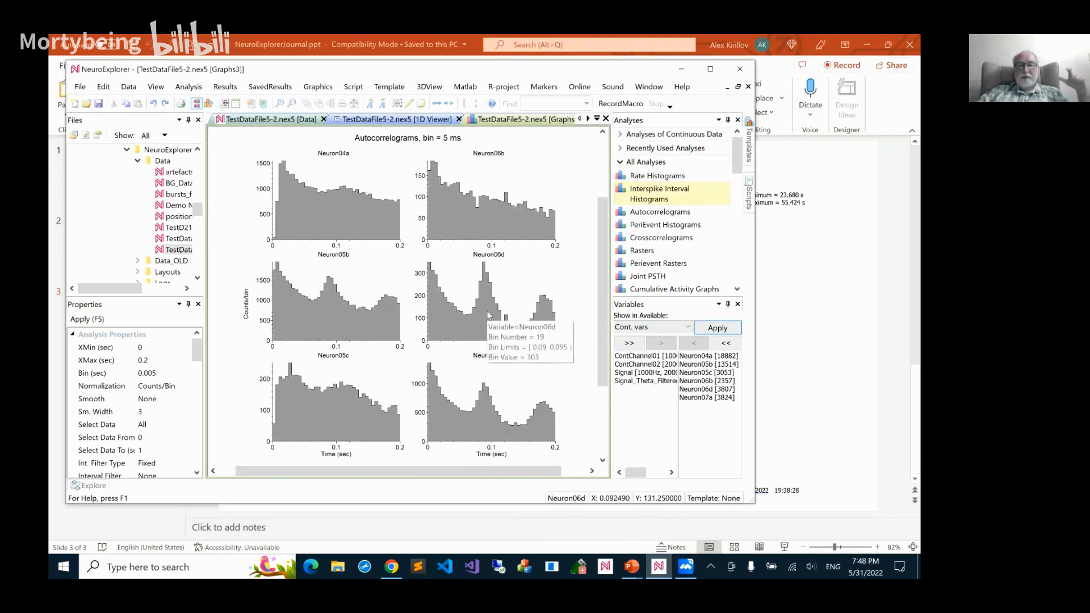
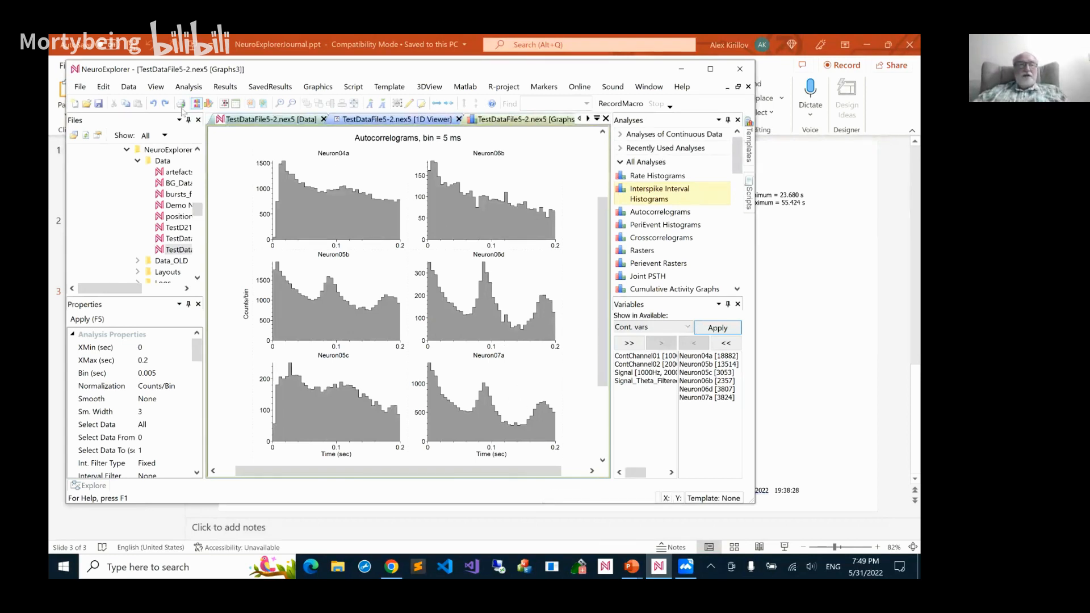
Undo and redo the Autocorrelograms' X minimum change to compare the symmetric and positive-only ranges for Neuron06d
{"action": "left_click", "coordinate": [153, 103]}
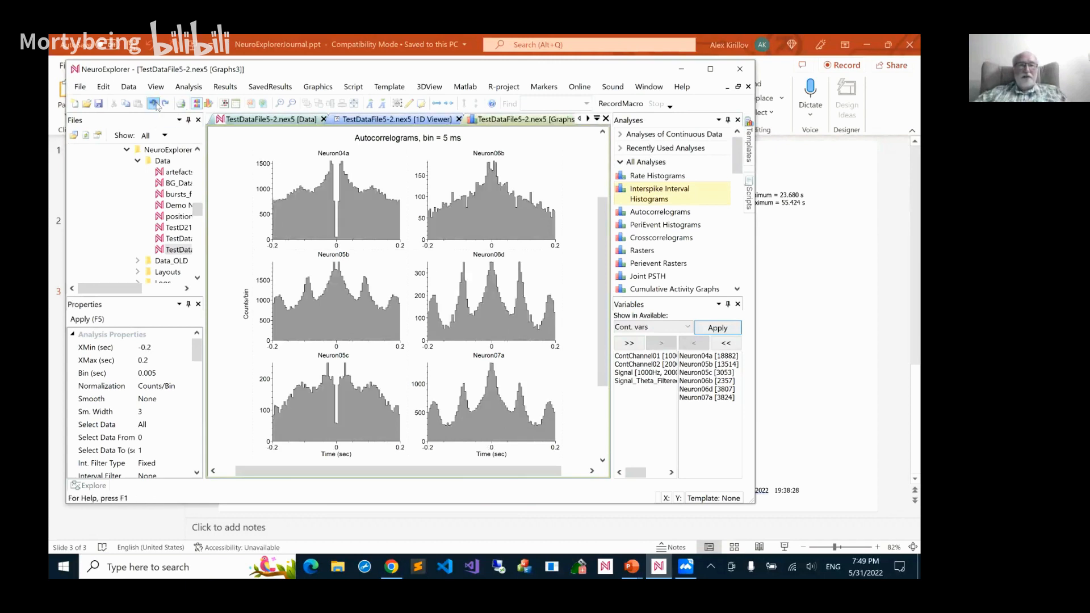
{"action": "left_click", "coordinate": [165, 104]}
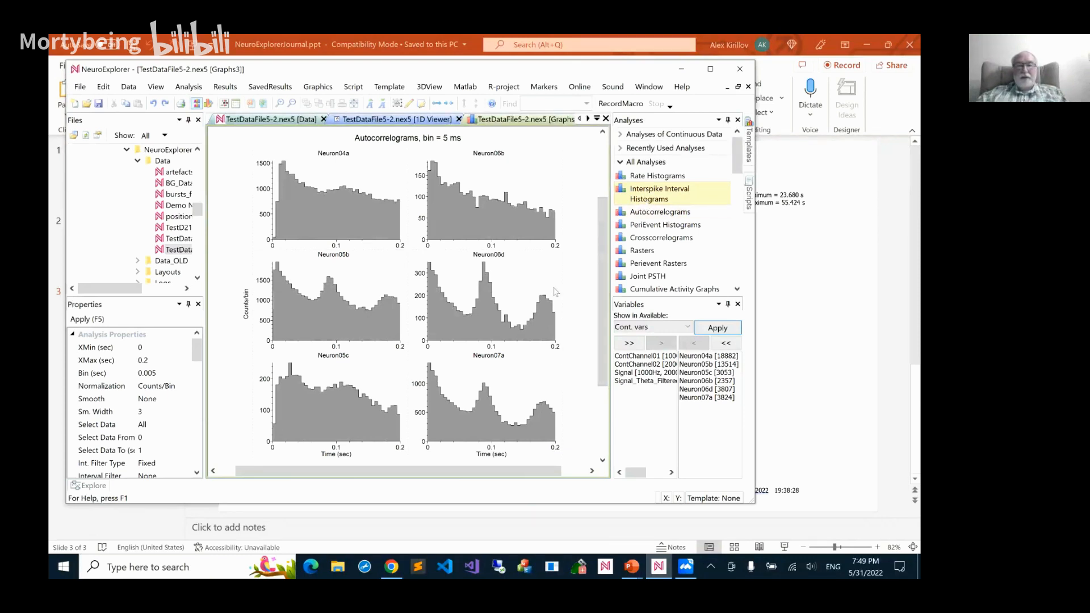
{"action": "mouse_move", "coordinate": [524, 328]}
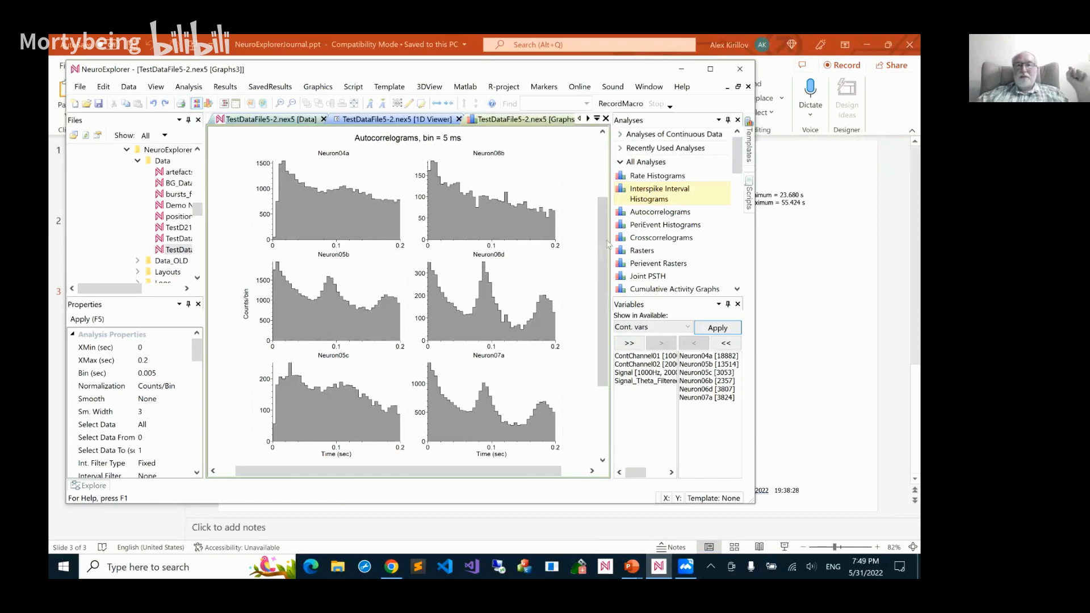
Run Interspike Interval Histograms from 0.001 to 0.2 seconds with 0.005-second bins as probability, and inspect Neuron07a's secondary peak near 0.1 seconds
{"action": "double_click", "coordinate": [650, 199]}
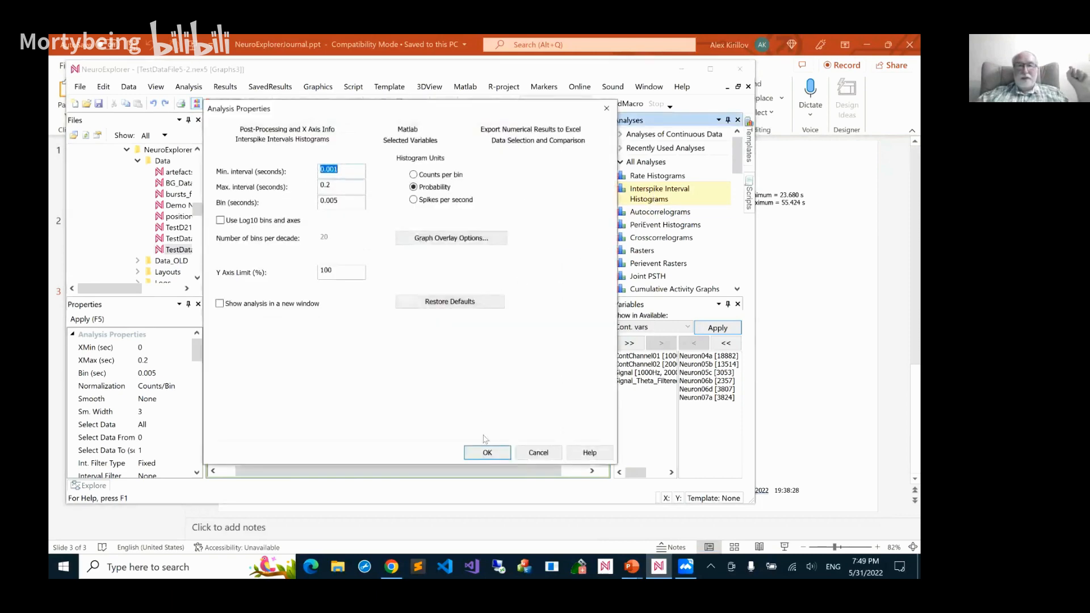
{"action": "left_click", "coordinate": [487, 453]}
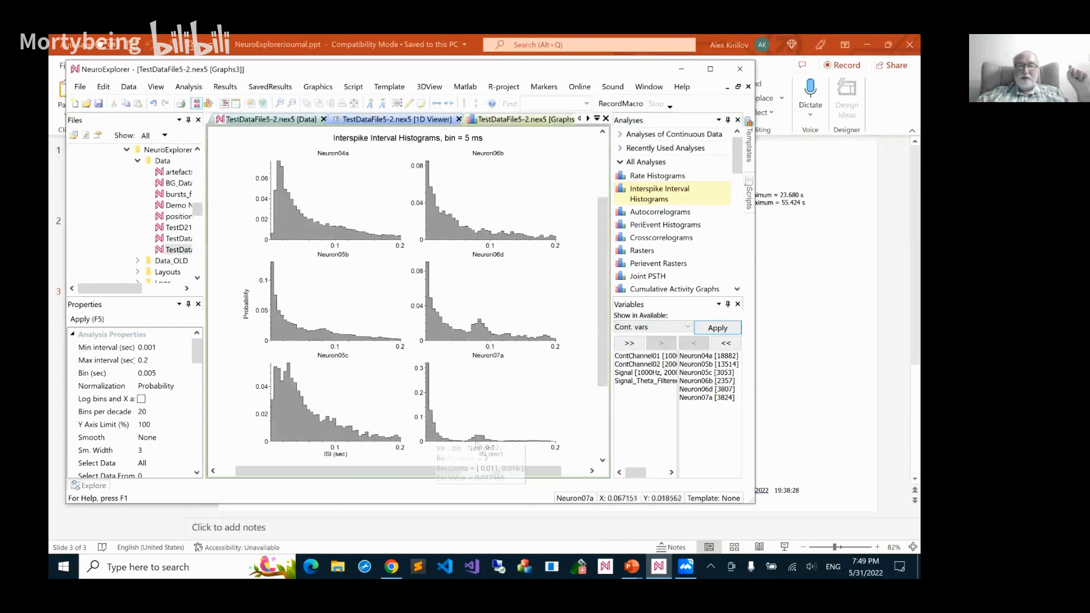
{"action": "mouse_move", "coordinate": [481, 444]}
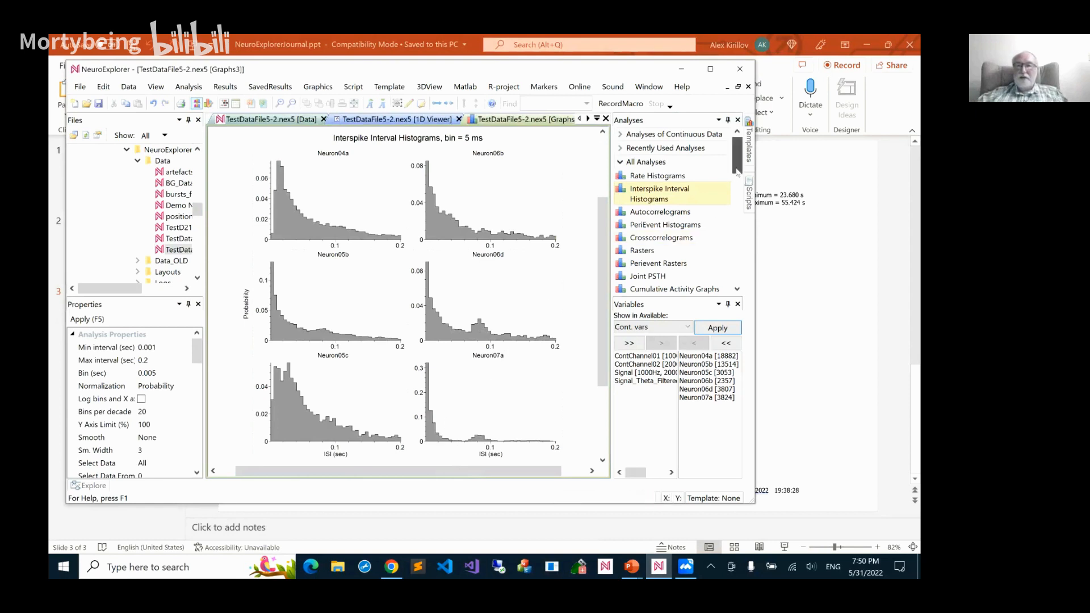
Run Poincare Maps with intervals from 0.0001 to 1 second on a Log10 axis scale, and increase the graphs' font size
{"action": "left_click_drag", "start_coordinate": [737, 170], "coordinate": [736, 186]}
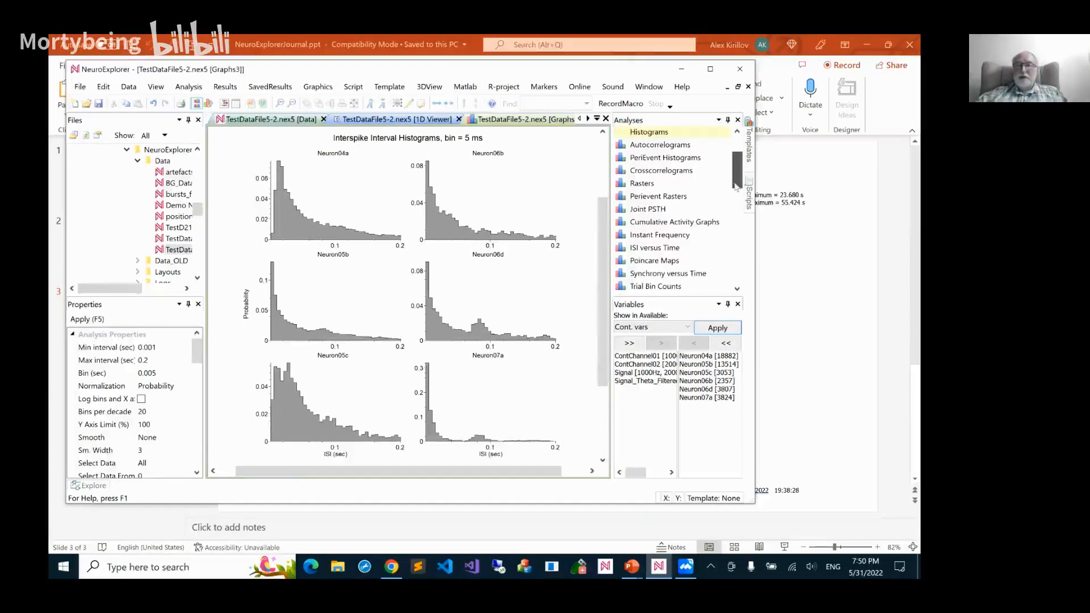
{"action": "left_click", "coordinate": [670, 262]}
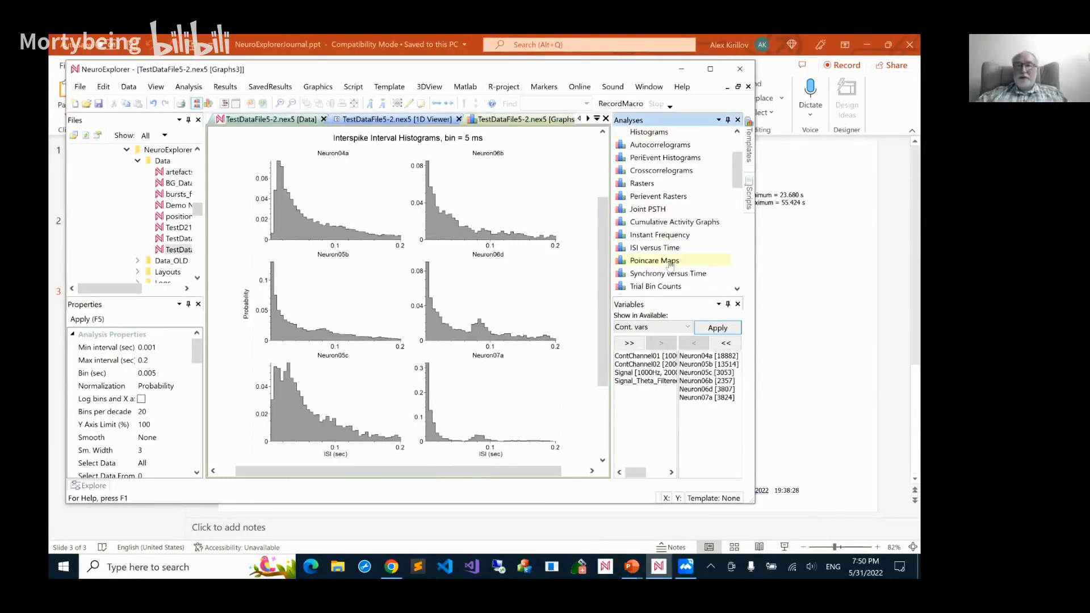
{"action": "double_click", "coordinate": [670, 262]}
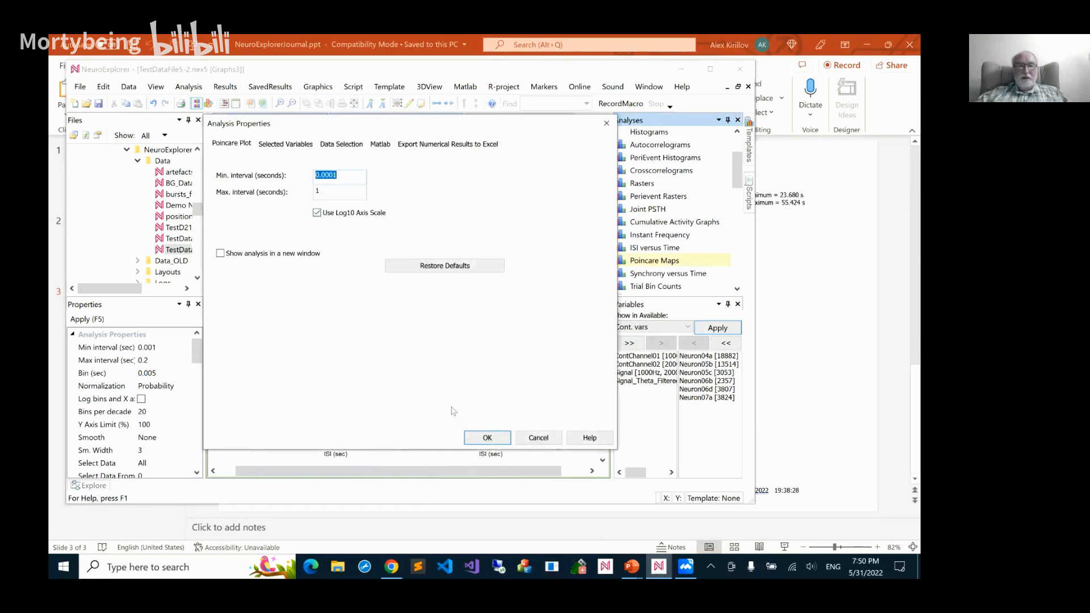
{"action": "left_click", "coordinate": [484, 437]}
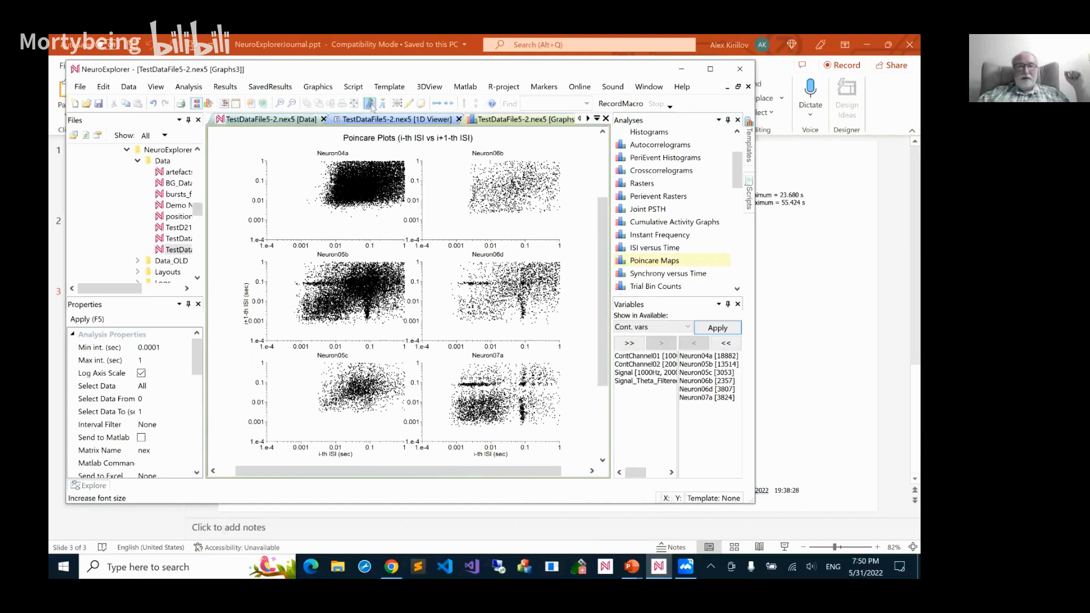
{"action": "left_click", "coordinate": [369, 103]}
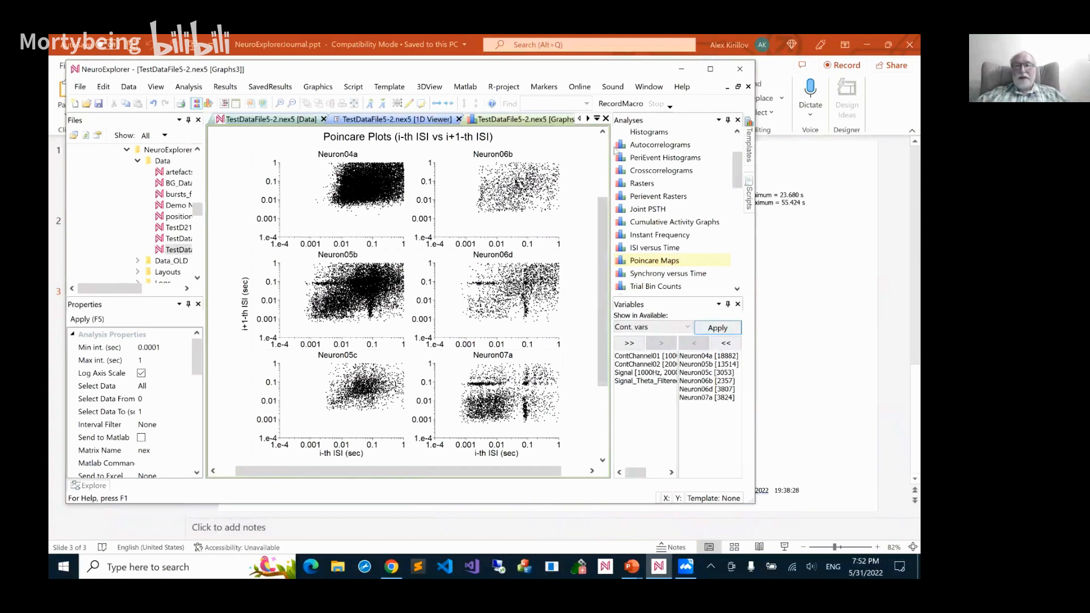
Open the data file bursts_from_england.nex5 and show its variables in a 1D Viewer
{"action": "mouse_move", "coordinate": [736, 171]}
{"action": "left_mouse_down"}
{"action": "mouse_move", "coordinate": [735, 157]}
{"action": "mouse_move", "coordinate": [734, 191]}
{"action": "left_mouse_up"}
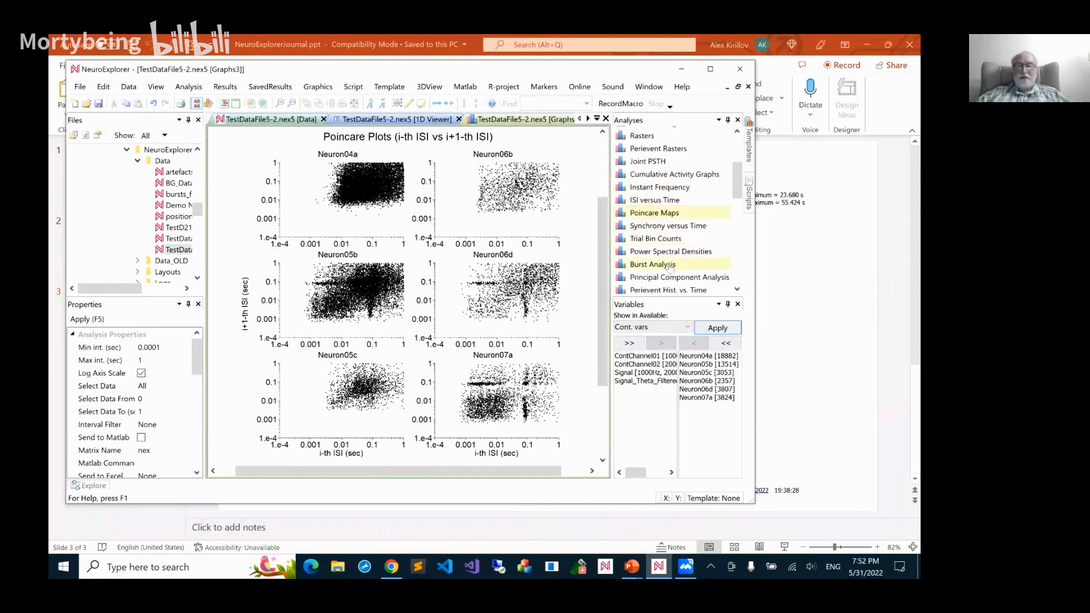
{"action": "double_click", "coordinate": [169, 196]}
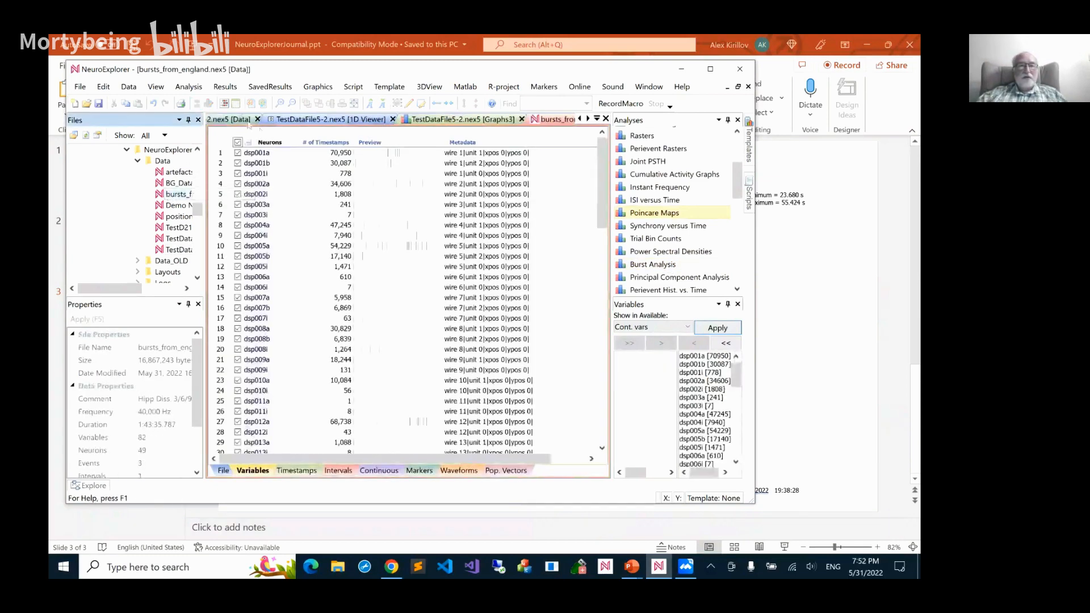
{"action": "left_click", "coordinate": [224, 103]}
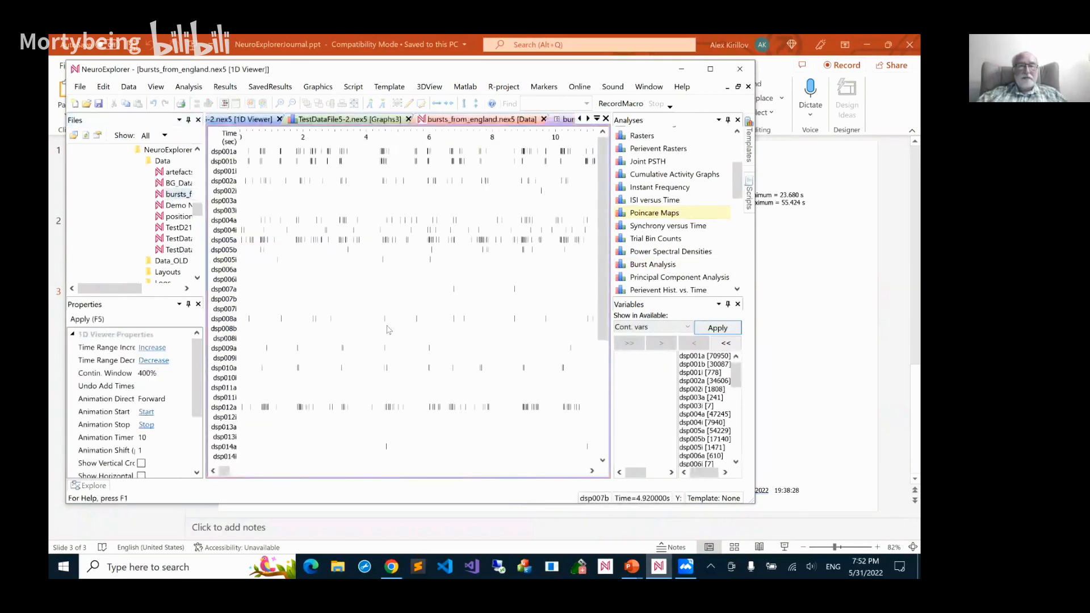
Examine the spike trains over wider and narrower time ranges, focusing on the bursts of dsp015a and dsp017a around 44 to 57 seconds
{"action": "scroll", "coordinate": [412, 307], "scroll_direction": "down", "scroll_amount": 2}
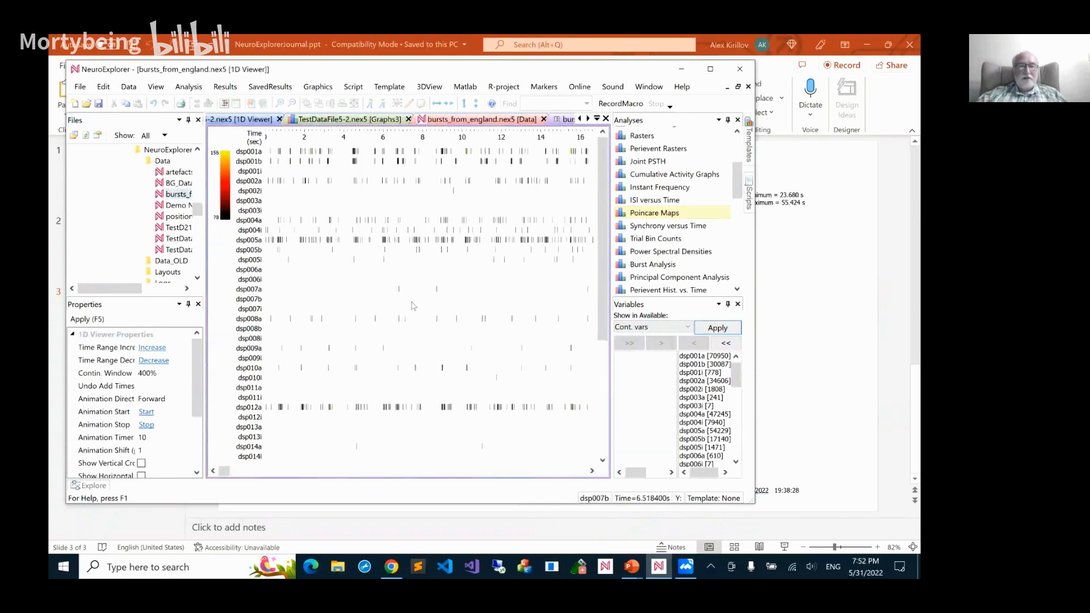
{"action": "scroll", "coordinate": [413, 307], "scroll_direction": "down", "scroll_amount": 2}
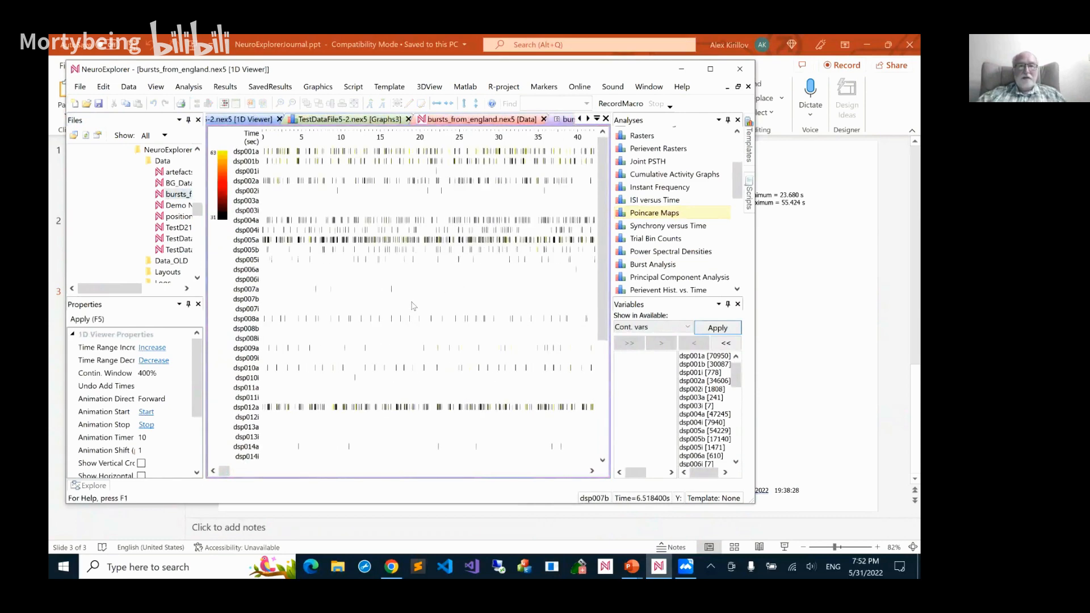
{"action": "scroll", "coordinate": [412, 307], "scroll_direction": "down", "scroll_amount": 1}
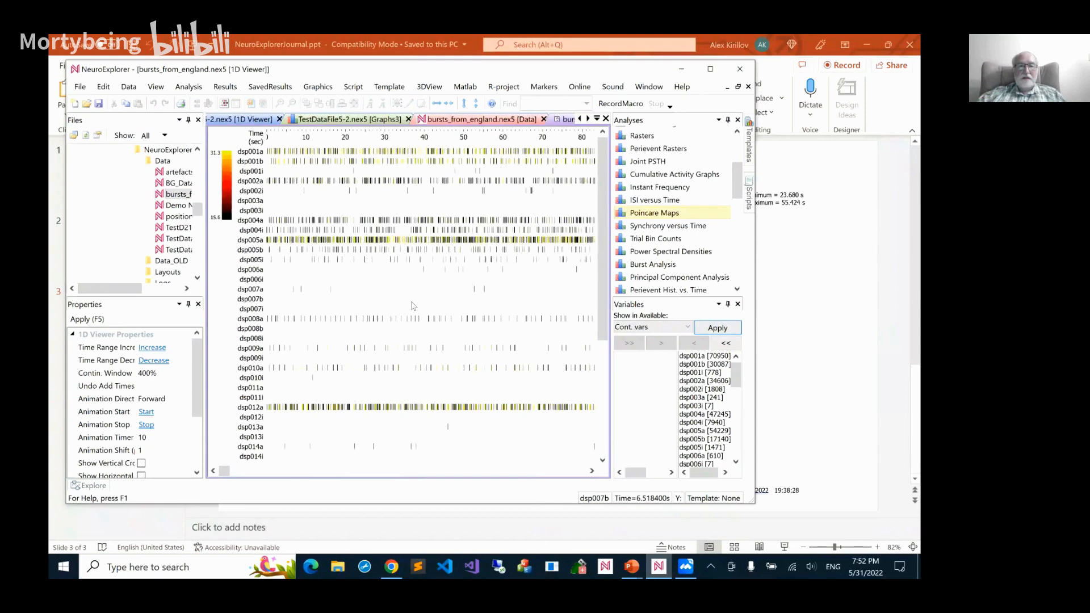
{"action": "left_click_drag", "start_coordinate": [603, 314], "coordinate": [599, 404]}
{"action": "scroll", "coordinate": [472, 350], "scroll_direction": "up", "scroll_amount": 2}
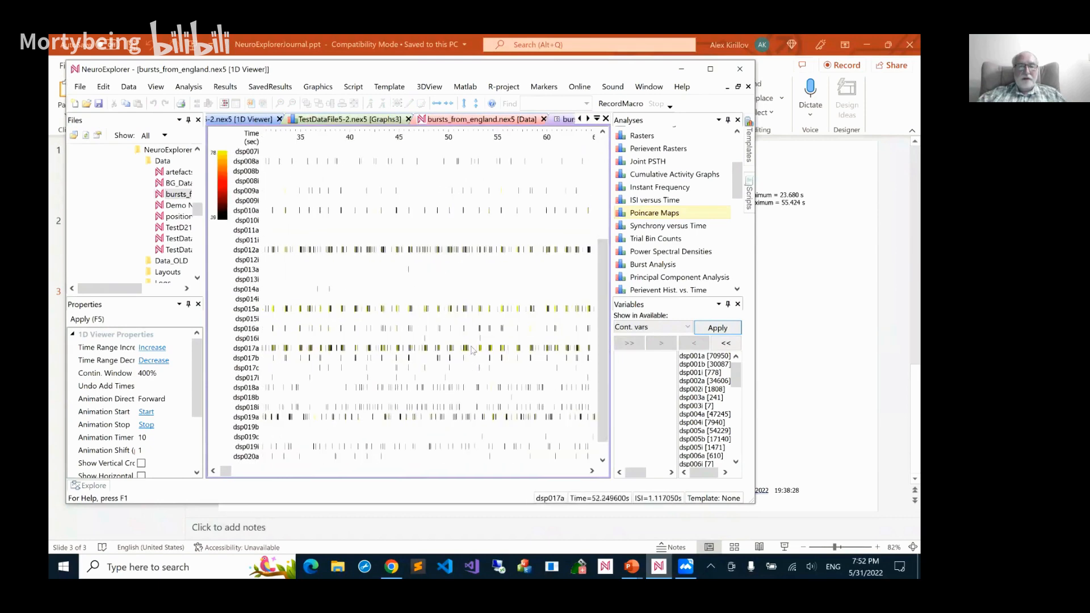
{"action": "scroll", "coordinate": [473, 350], "scroll_direction": "up", "scroll_amount": 1}
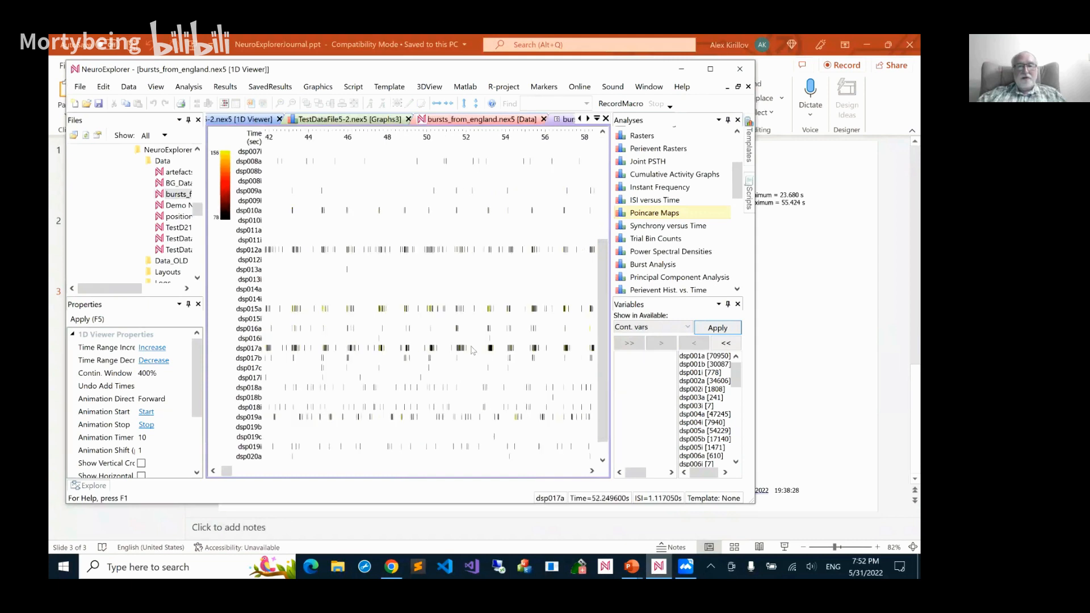
{"action": "scroll", "coordinate": [472, 350], "scroll_direction": "up", "scroll_amount": 1}
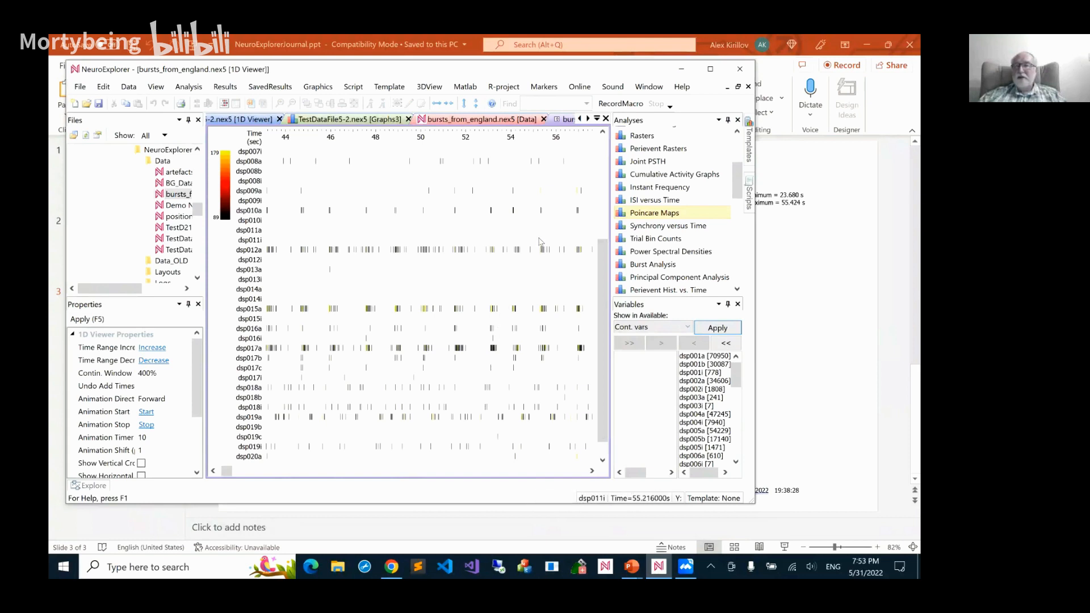
Close both bursts_from_england.nex5 views and the TestDataFile5-2.nex5 graphs and 1D Viewer, leaving only its data view open
{"action": "left_click", "coordinate": [606, 119]}
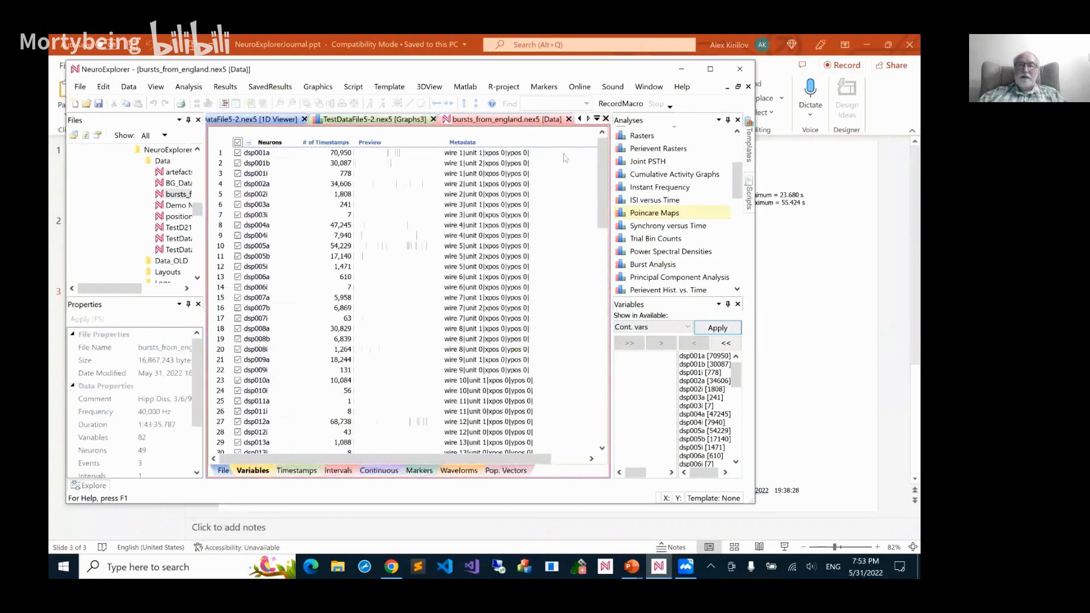
{"action": "left_click", "coordinate": [568, 118]}
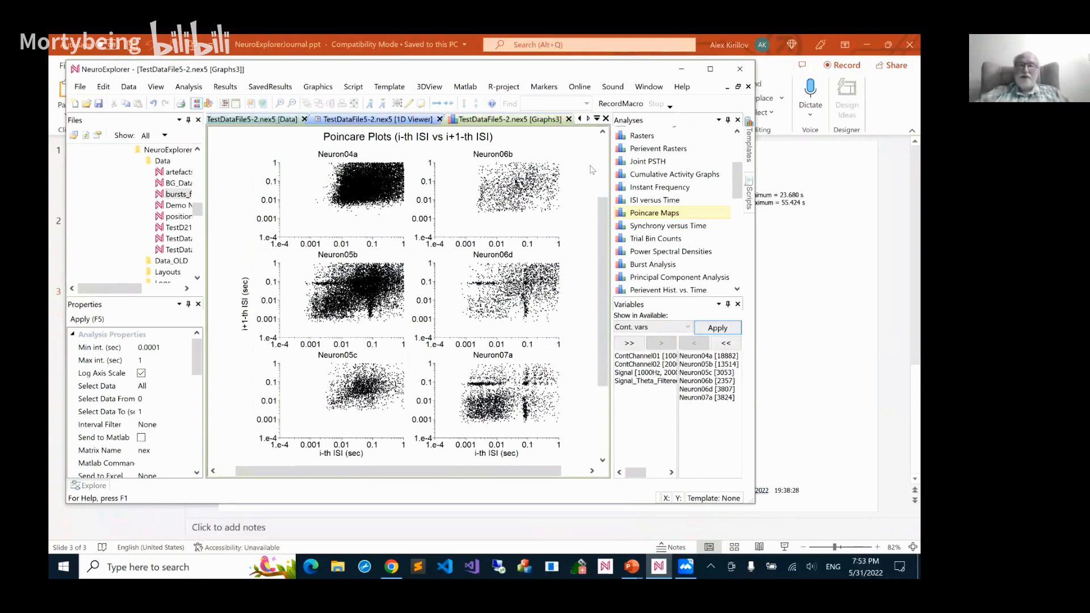
{"action": "left_click", "coordinate": [568, 120]}
{"action": "left_click", "coordinate": [459, 120]}
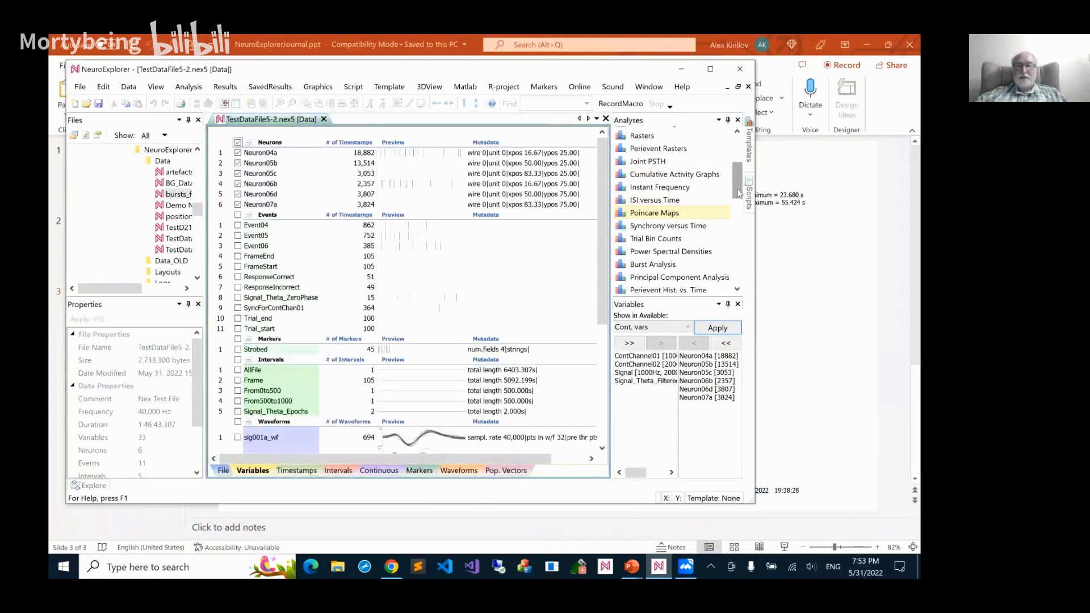
Run Autocorrelograms for TestDataFile5-2.nex5 from 0 to 0.2 seconds with 0.005-second bins, and inspect Neuron06d's peak near 0.1 seconds
{"action": "left_click_drag", "start_coordinate": [739, 193], "coordinate": [739, 167]}
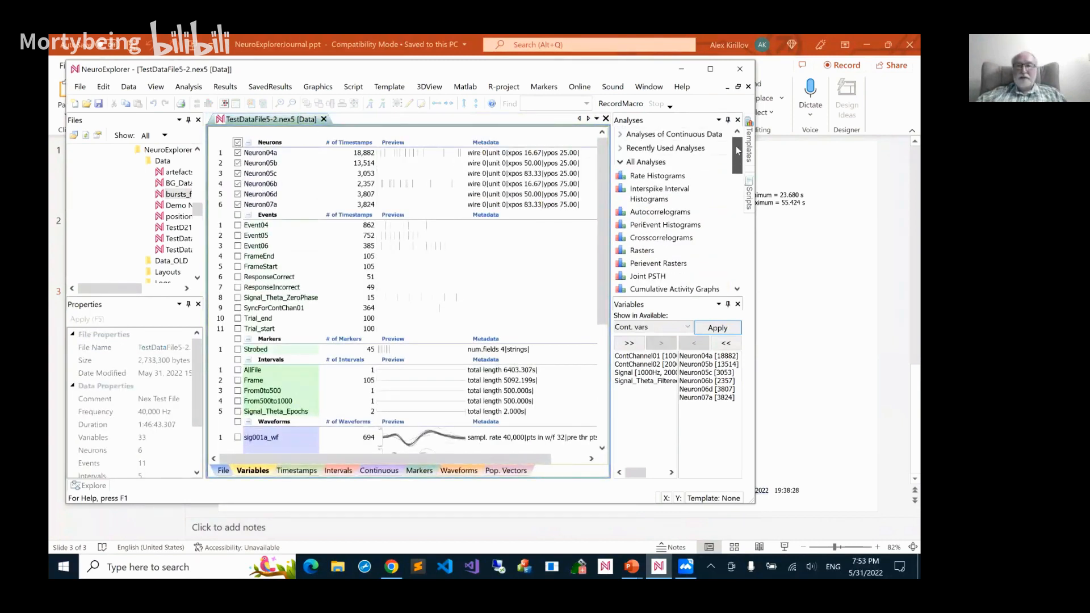
{"action": "double_click", "coordinate": [674, 213]}
{"action": "left_click", "coordinate": [497, 452]}
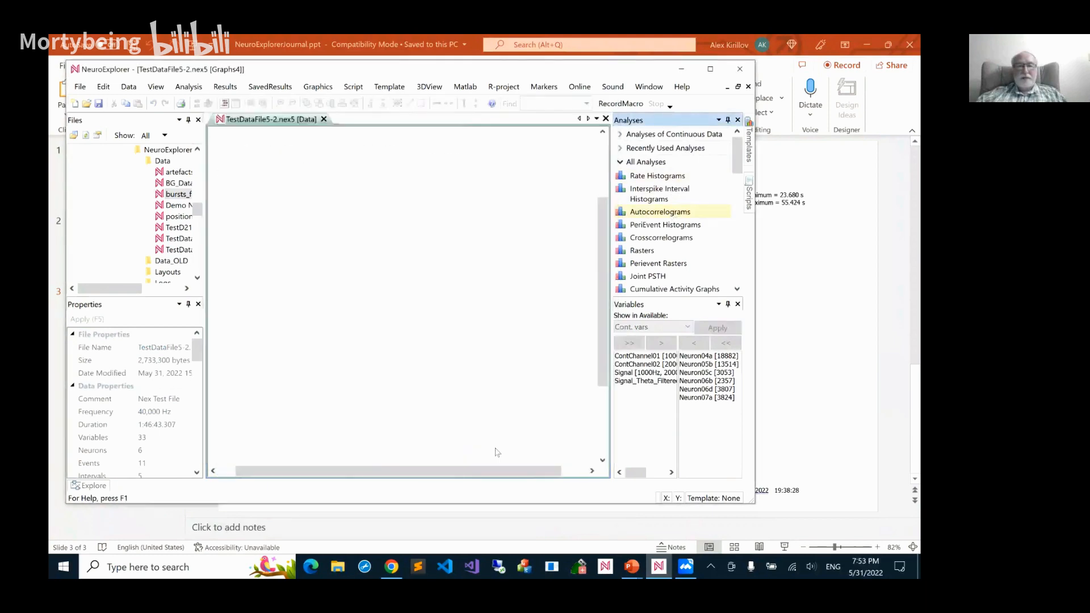
{"action": "mouse_move", "coordinate": [489, 327]}
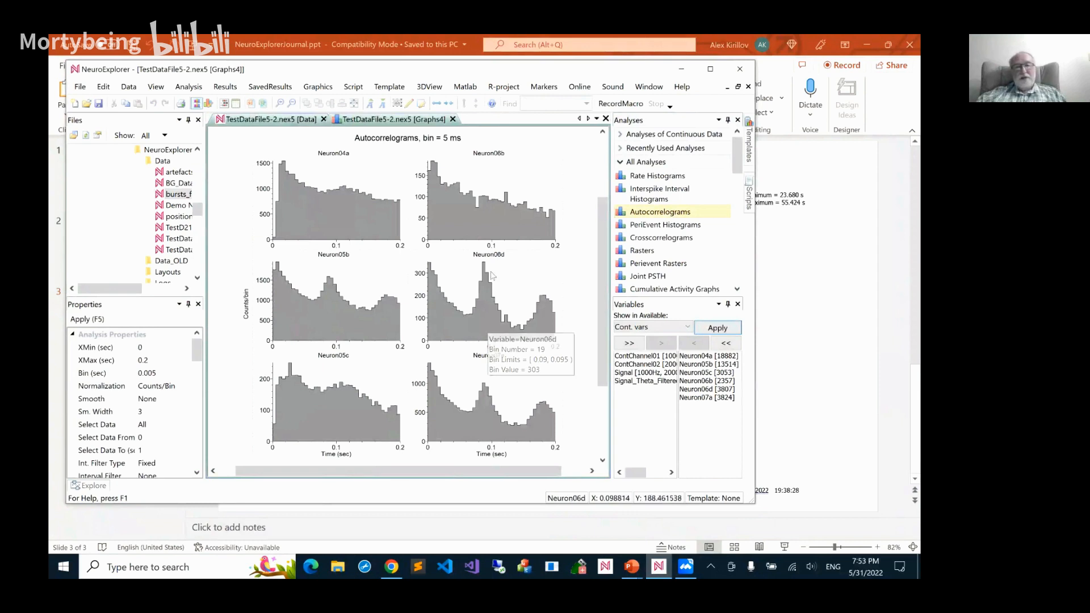
{"action": "mouse_move", "coordinate": [485, 268]}
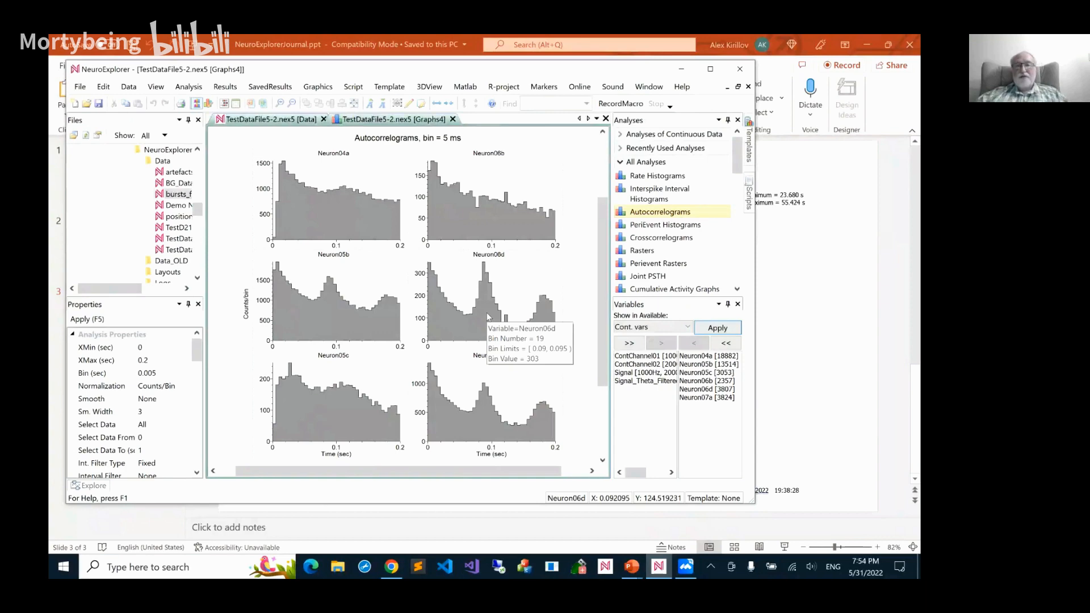
Set the Autocorrelograms' X minimum to -0.2 seconds
{"action": "double_click", "coordinate": [462, 223]}
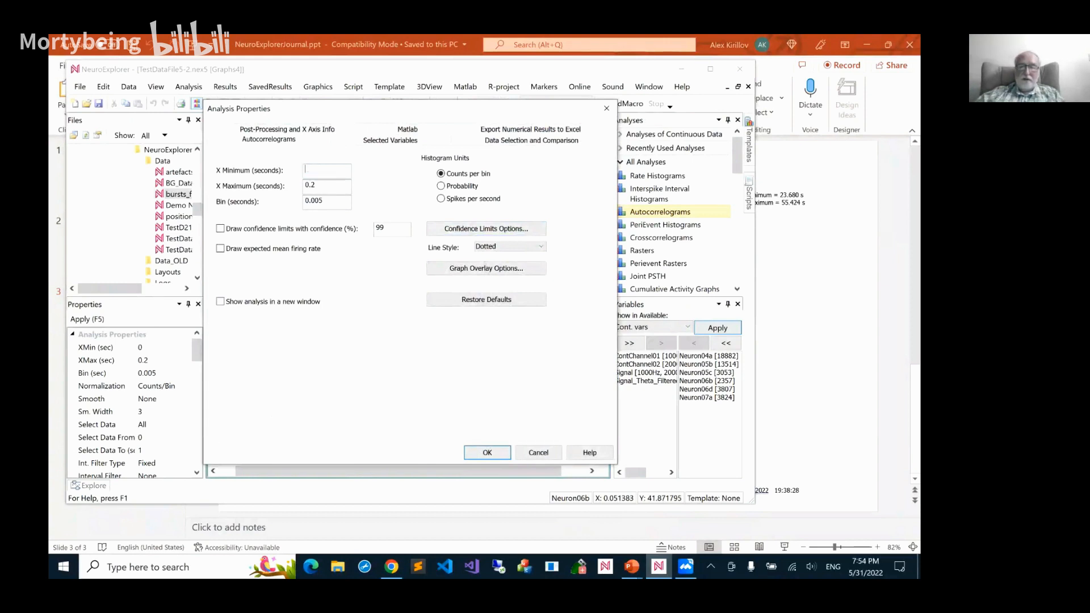
{"action": "type", "text": "-0.2"}
{"action": "key", "text": "Return"}
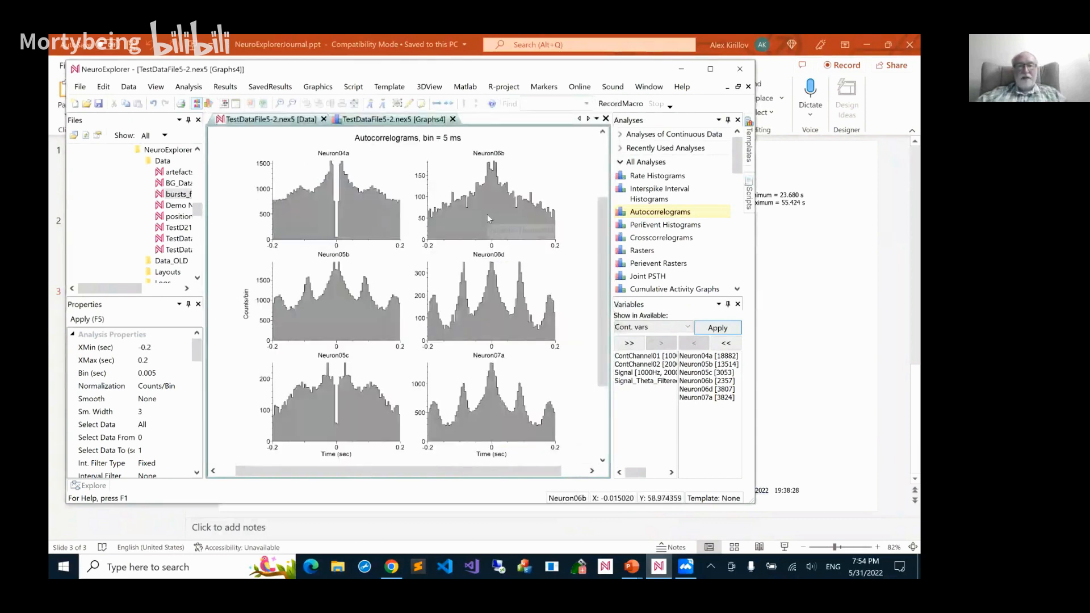
Restrict the Autocorrelograms' data selection to the time range from 0 to 500 seconds
{"action": "double_click", "coordinate": [487, 214]}
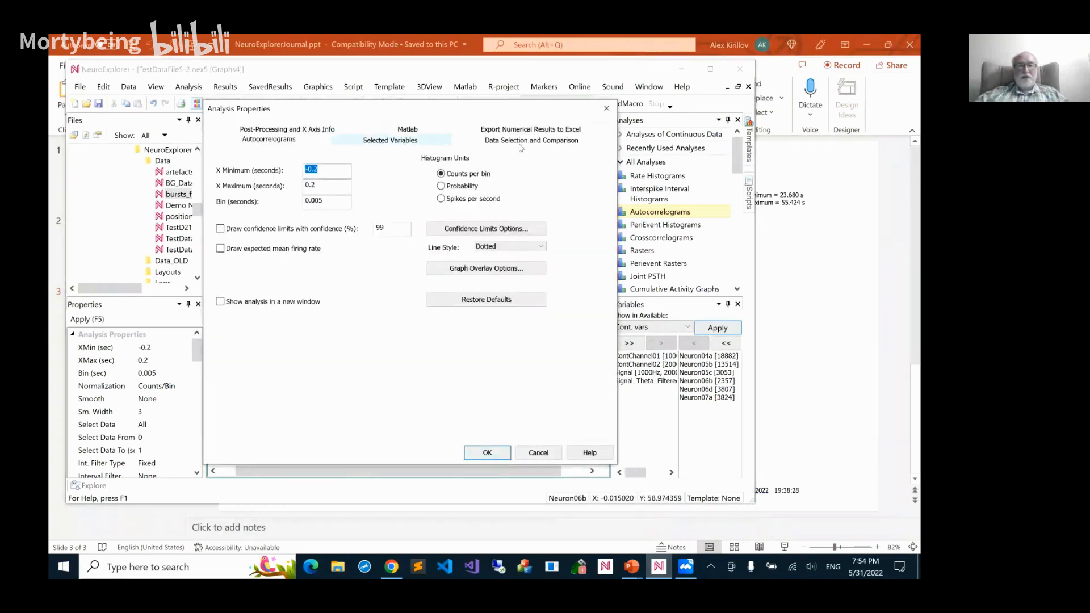
{"action": "left_click", "coordinate": [526, 141]}
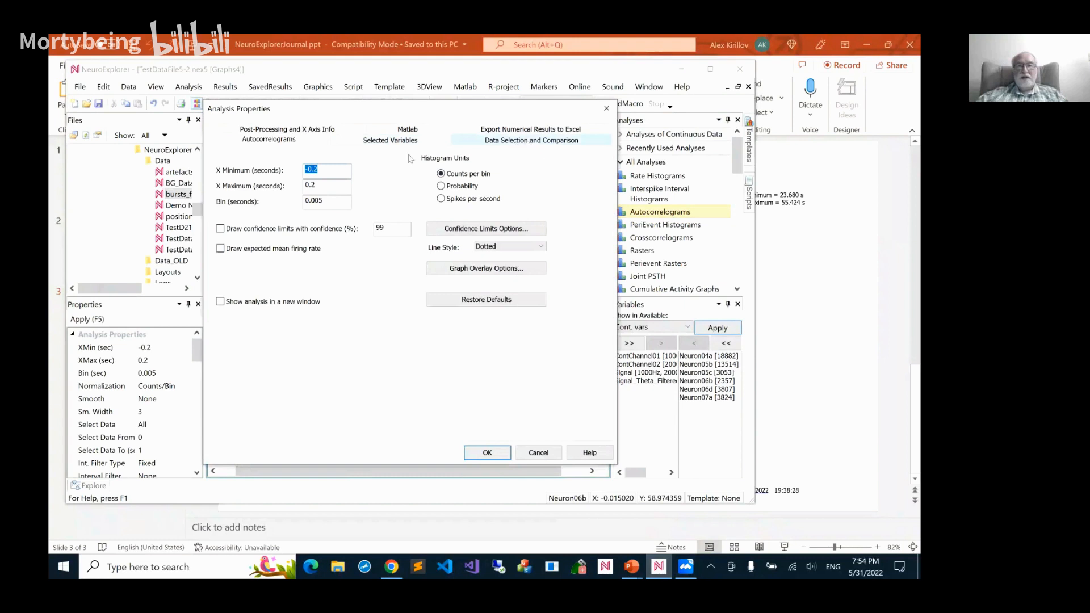
{"action": "left_click", "coordinate": [301, 194]}
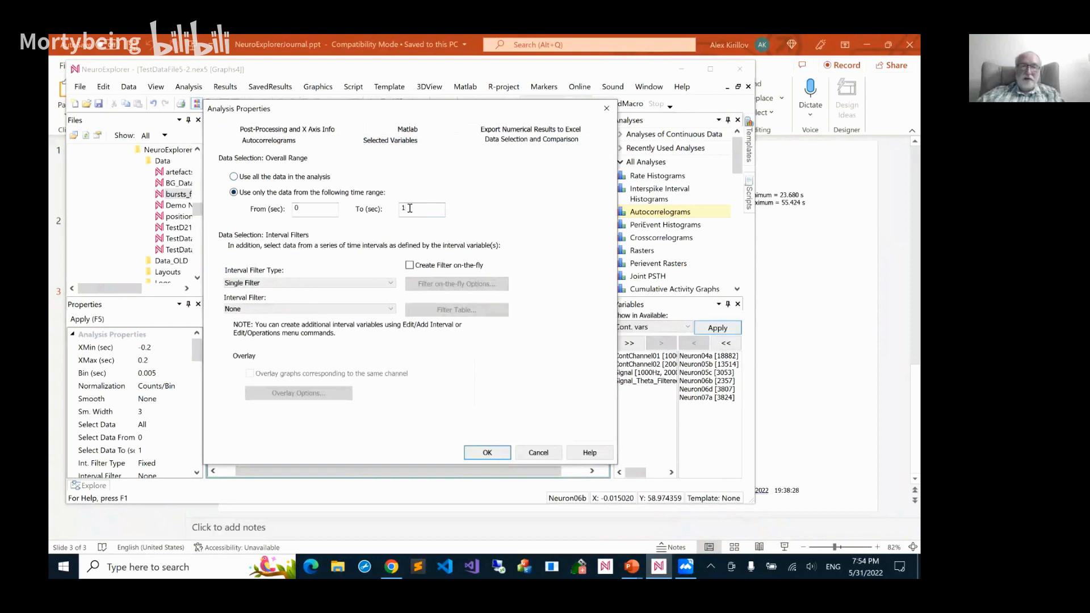
{"action": "type", "text": "500"}
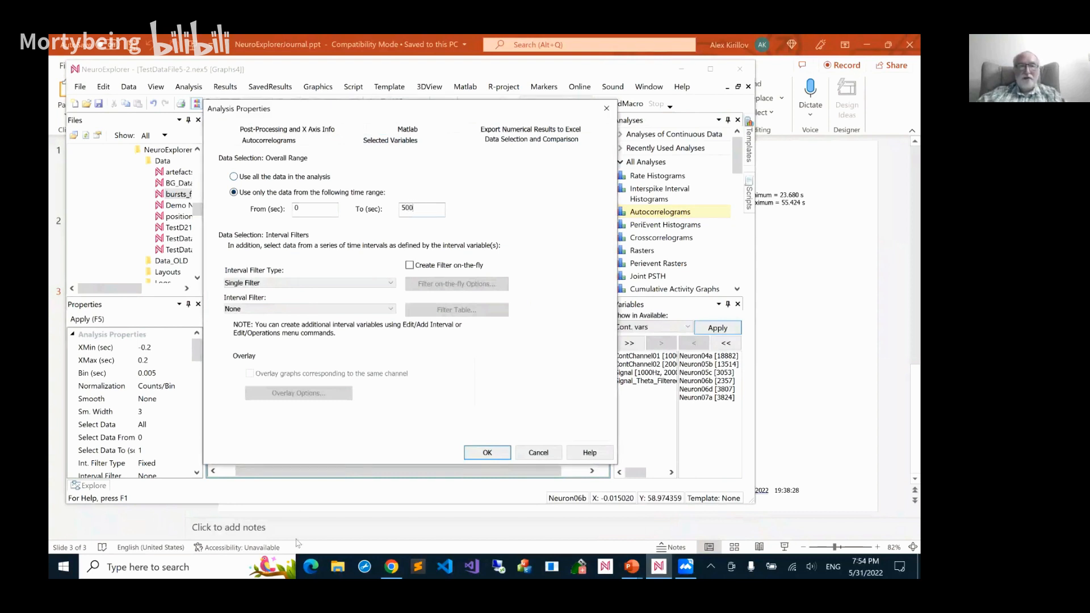
{"action": "left_click", "coordinate": [483, 452]}
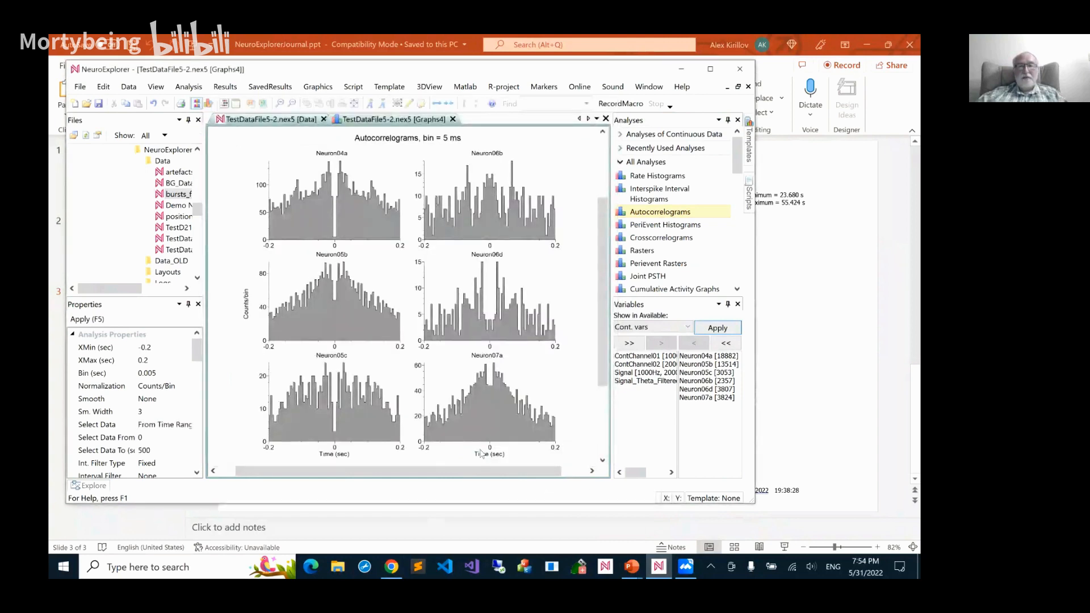
Change the Autocorrelograms' data selection to the time range from 1000 to 1500 seconds and inspect Neuron06d's peaks
{"action": "double_click", "coordinate": [507, 312]}
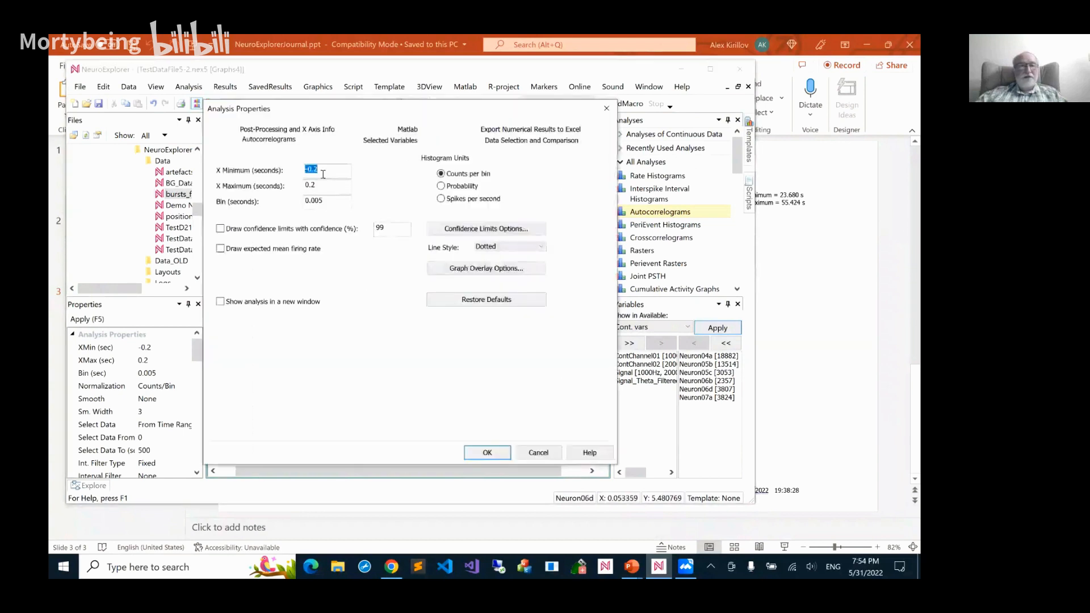
{"action": "left_click", "coordinate": [487, 142]}
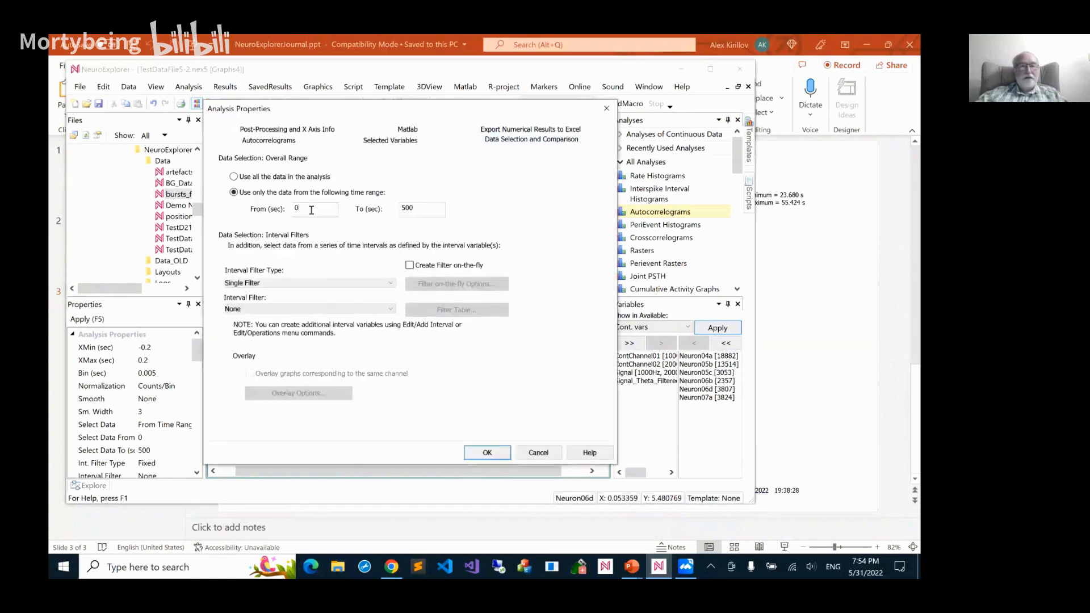
{"action": "left_click", "coordinate": [311, 210]}
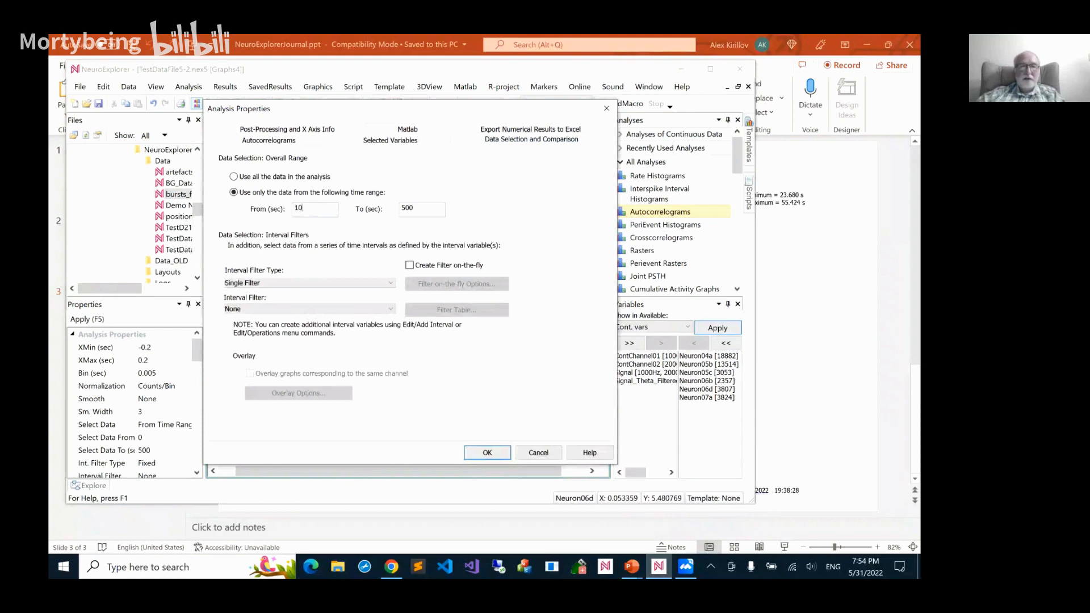
{"action": "type", "text": "00"}
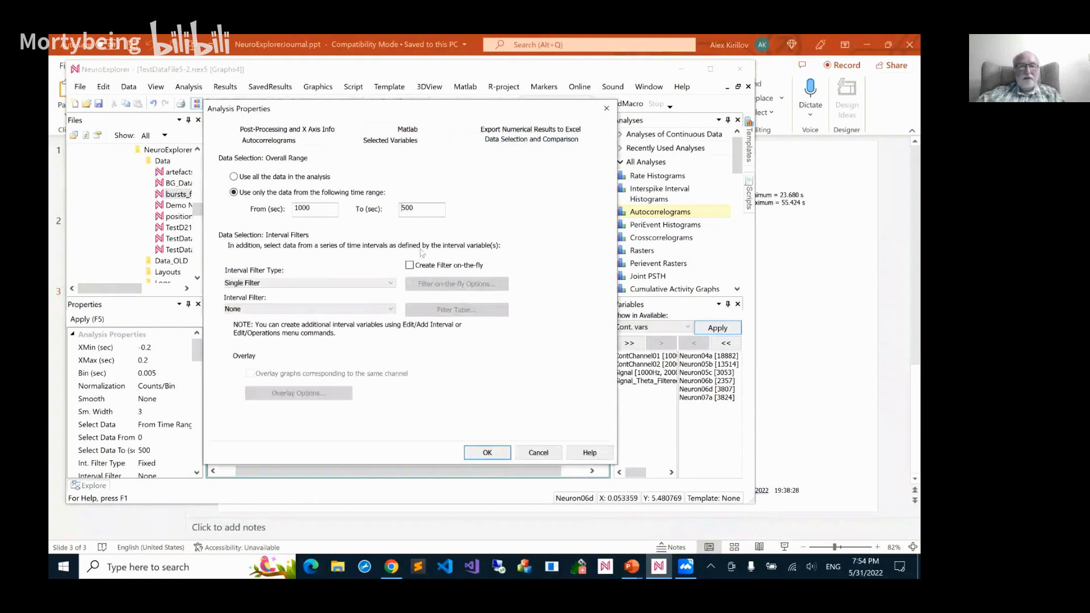
{"action": "type", "text": "1"}
{"action": "left_click", "coordinate": [486, 452]}
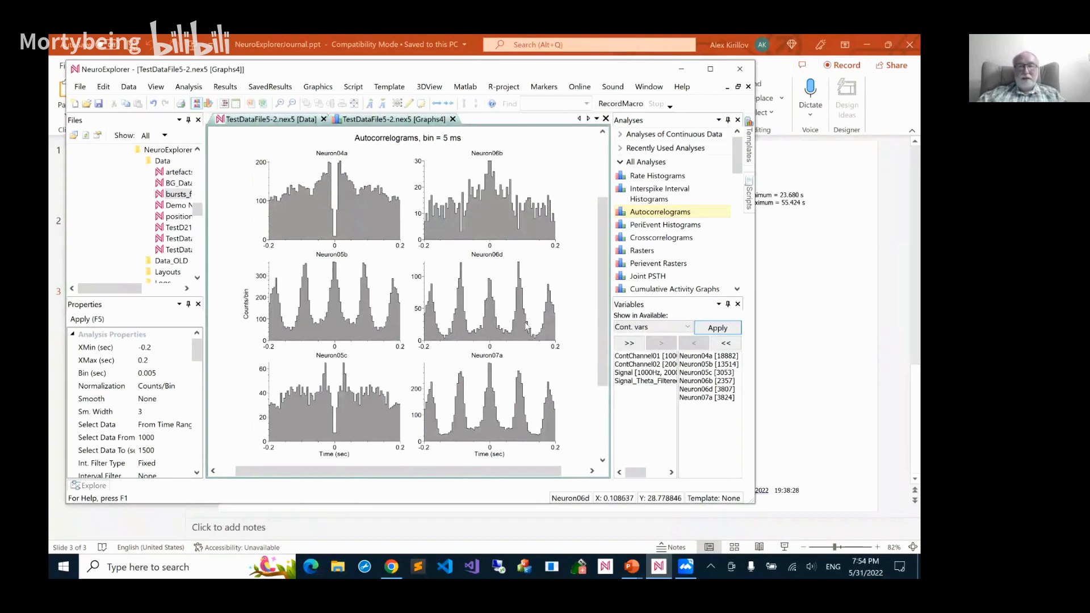
{"action": "mouse_move", "coordinate": [527, 326]}
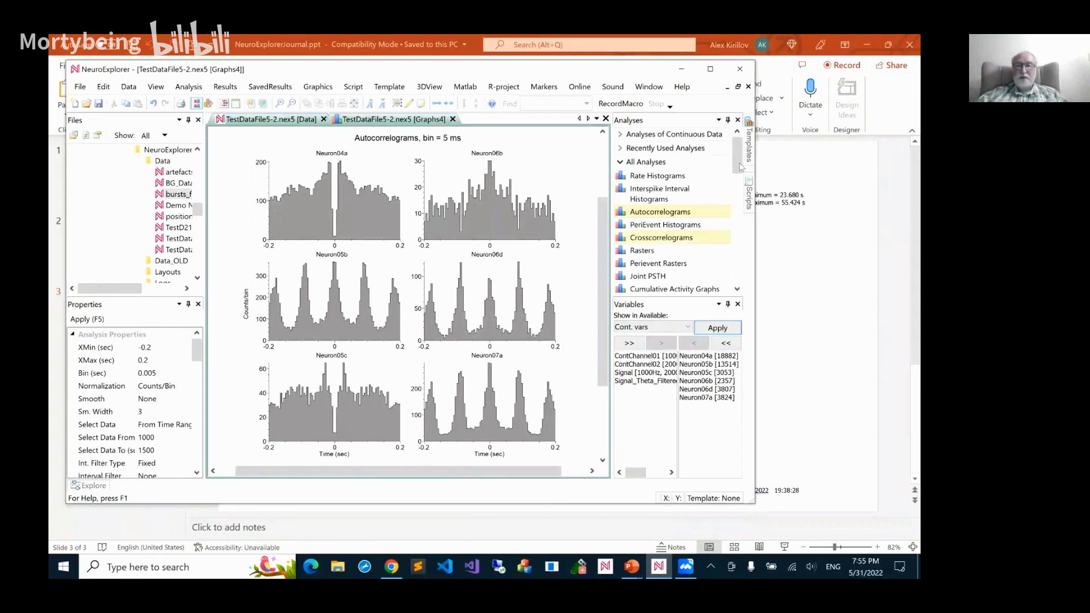
Run Autocorr. versus Time from -0.2 to 0.2 seconds with 0.005-second bins, 100-second duration and 200 shifts of 10 seconds, and enlarge the graph fonts
{"action": "left_click", "coordinate": [741, 192]}
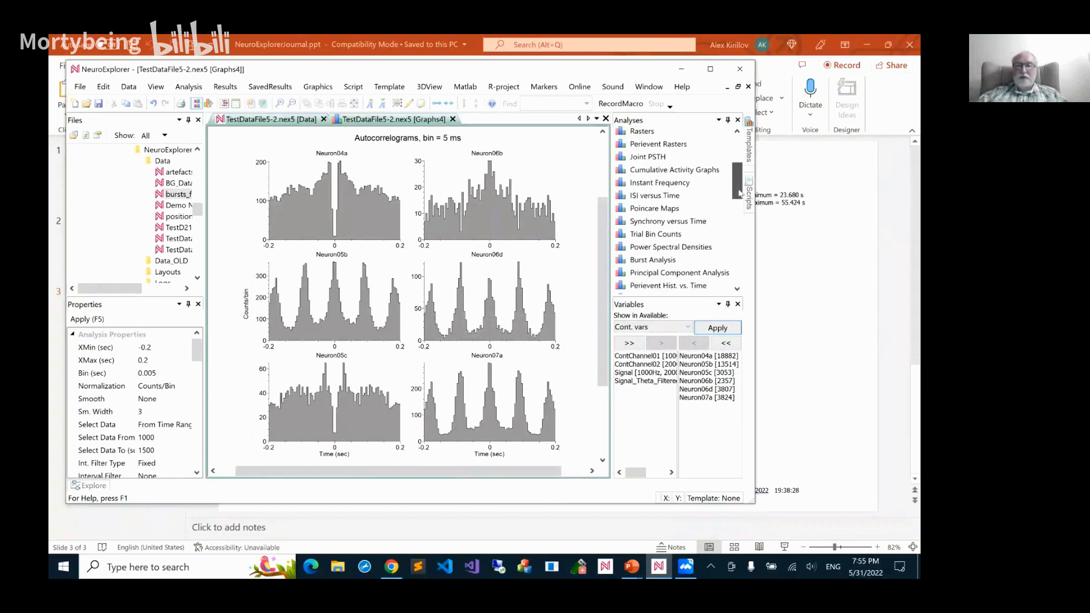
{"action": "left_click_drag", "start_coordinate": [732, 173], "coordinate": [732, 148]}
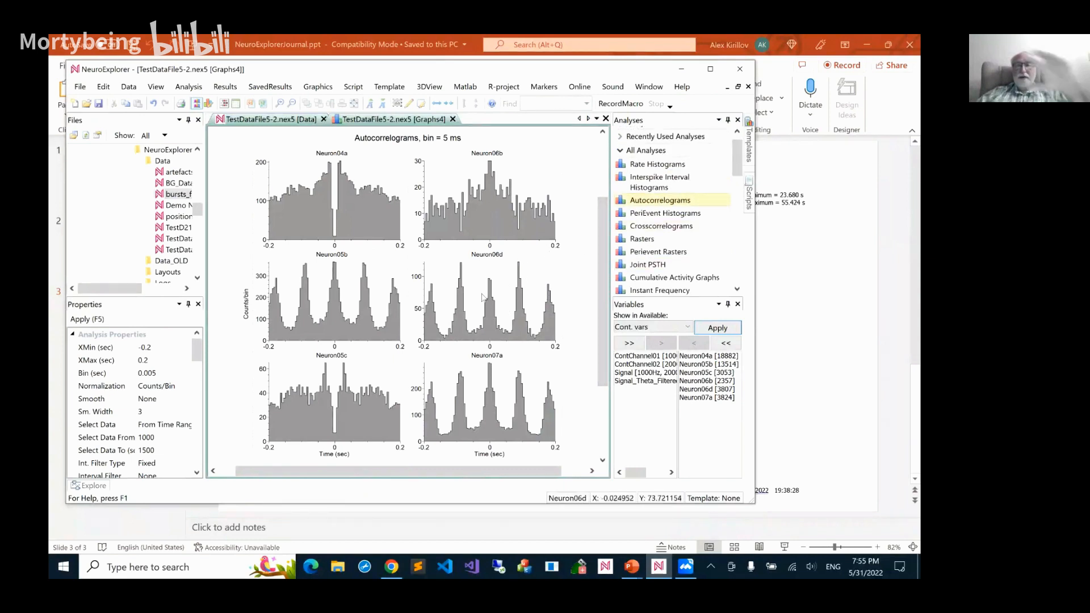
{"action": "mouse_move", "coordinate": [482, 297]}
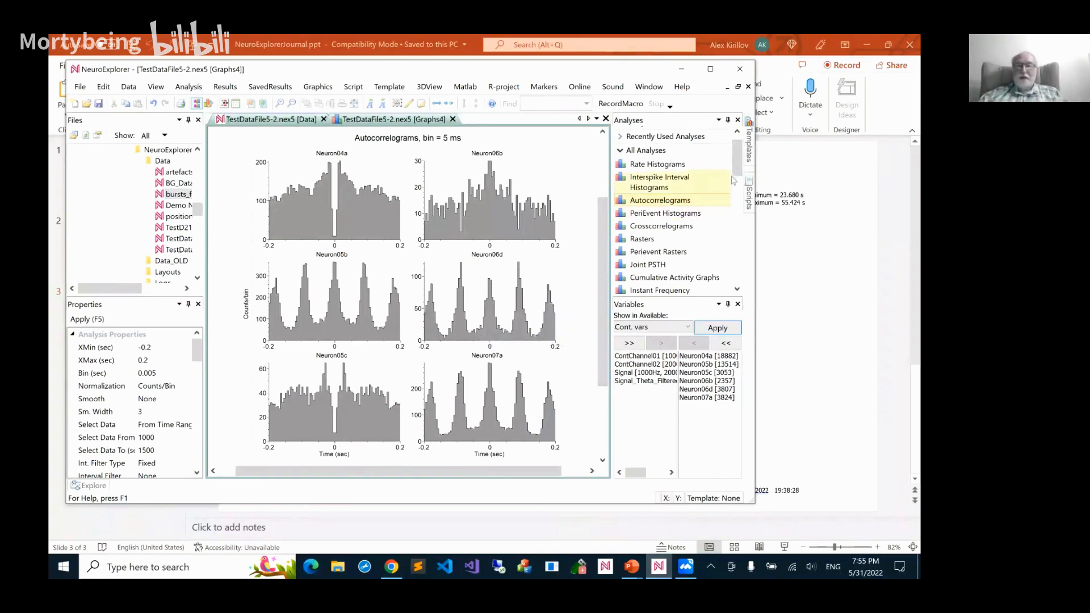
{"action": "left_click_drag", "start_coordinate": [737, 181], "coordinate": [739, 243]}
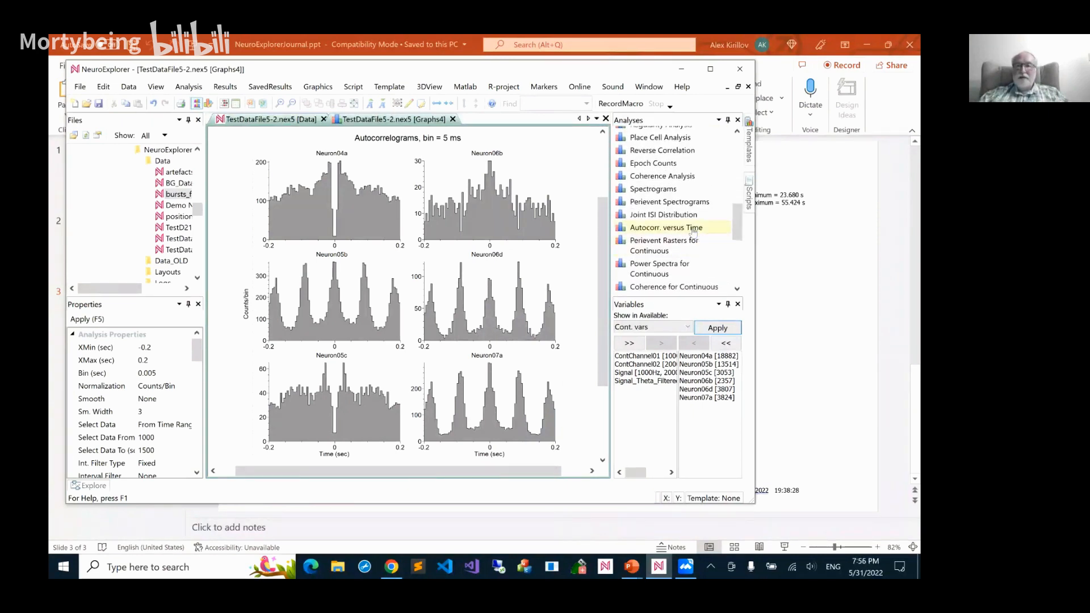
{"action": "double_click", "coordinate": [665, 227]}
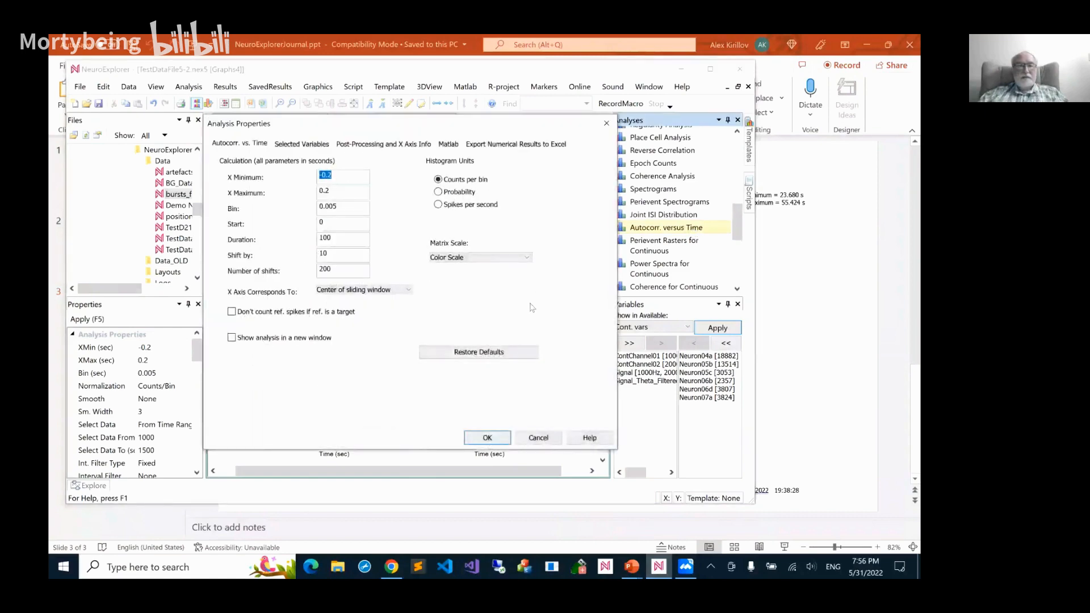
{"action": "left_click", "coordinate": [478, 441]}
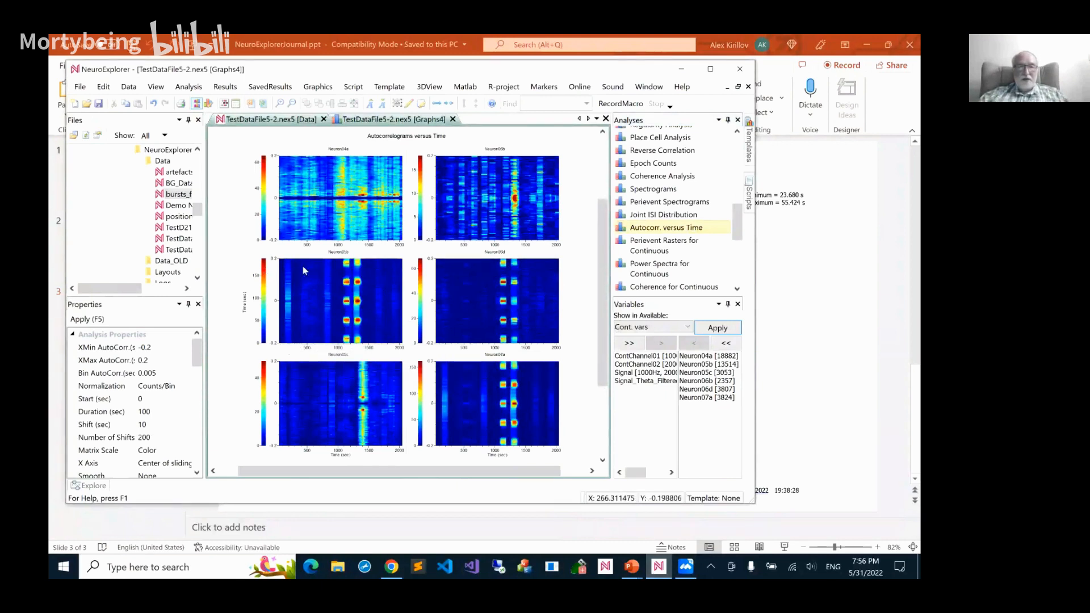
{"action": "left_click", "coordinate": [376, 106]}
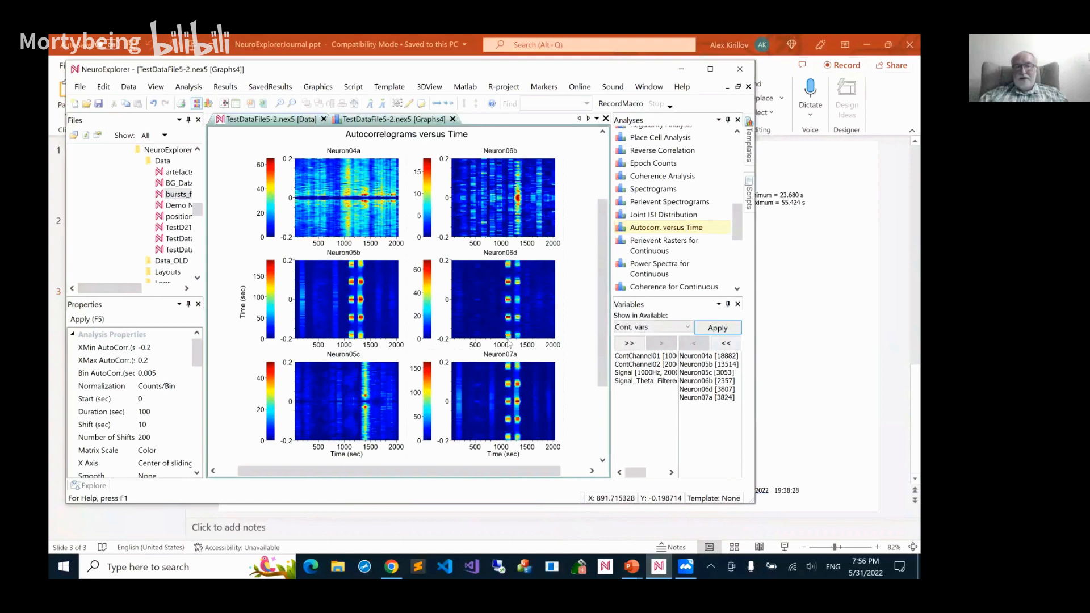
{"action": "mouse_move", "coordinate": [508, 342]}
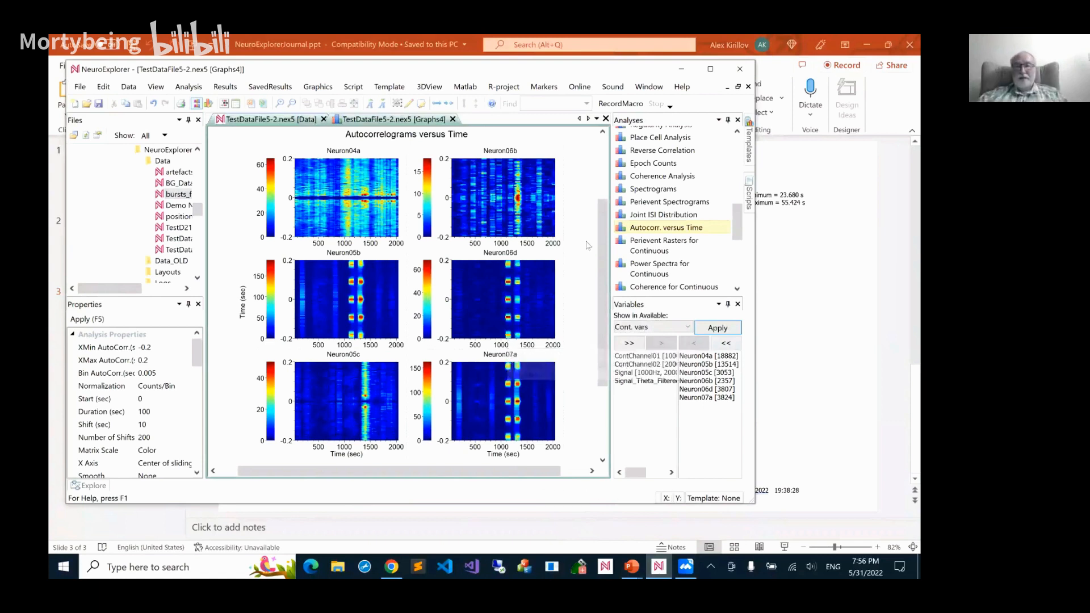
Run Perievent Rasters with Neuron06d as the fixed reference from -0.2 to 0.2 seconds, and enlarge the graph fonts
{"action": "left_click_drag", "start_coordinate": [737, 224], "coordinate": [737, 165]}
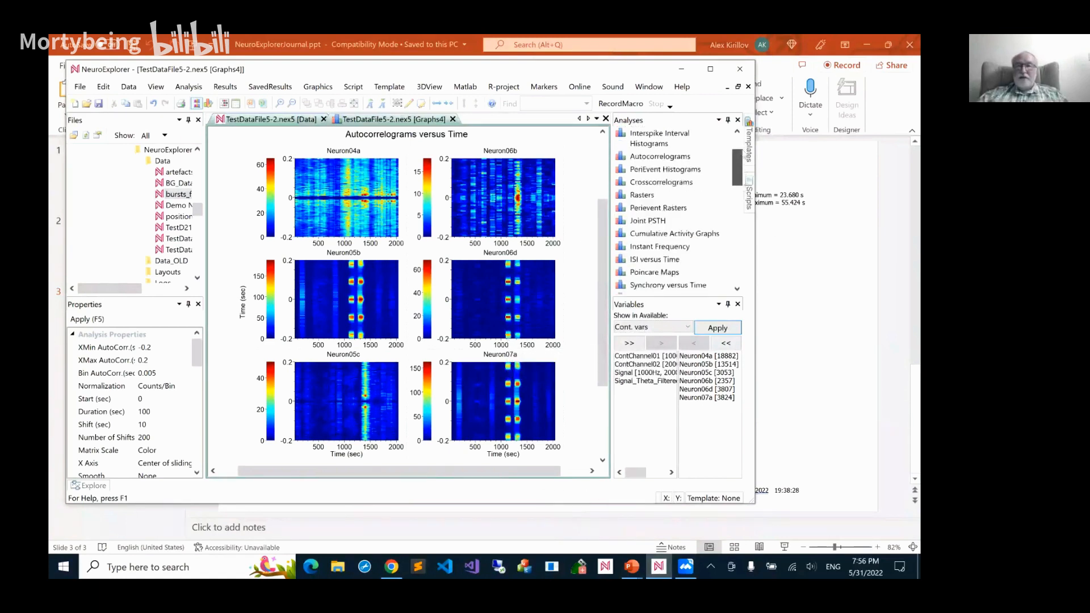
{"action": "scroll", "coordinate": [736, 172], "scroll_direction": "up", "scroll_amount": 3}
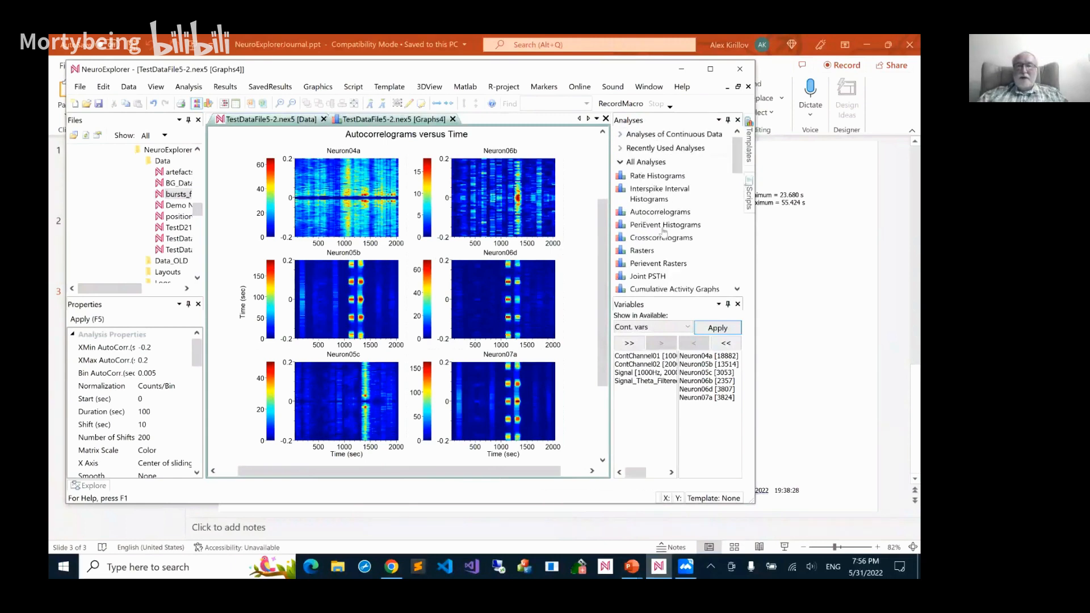
{"action": "left_click_drag", "start_coordinate": [737, 171], "coordinate": [737, 181]}
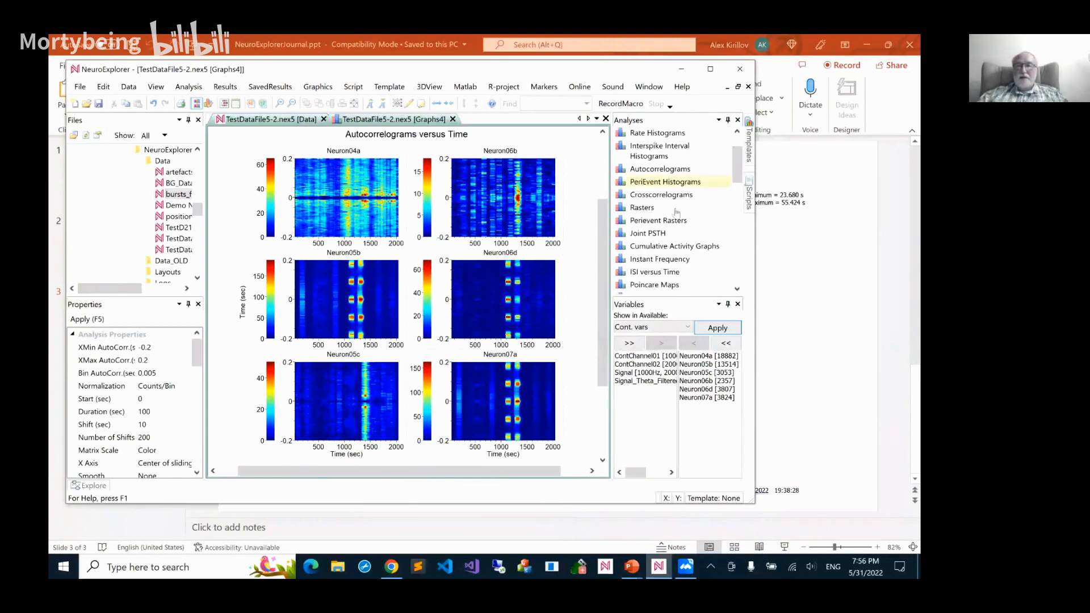
{"action": "double_click", "coordinate": [659, 221]}
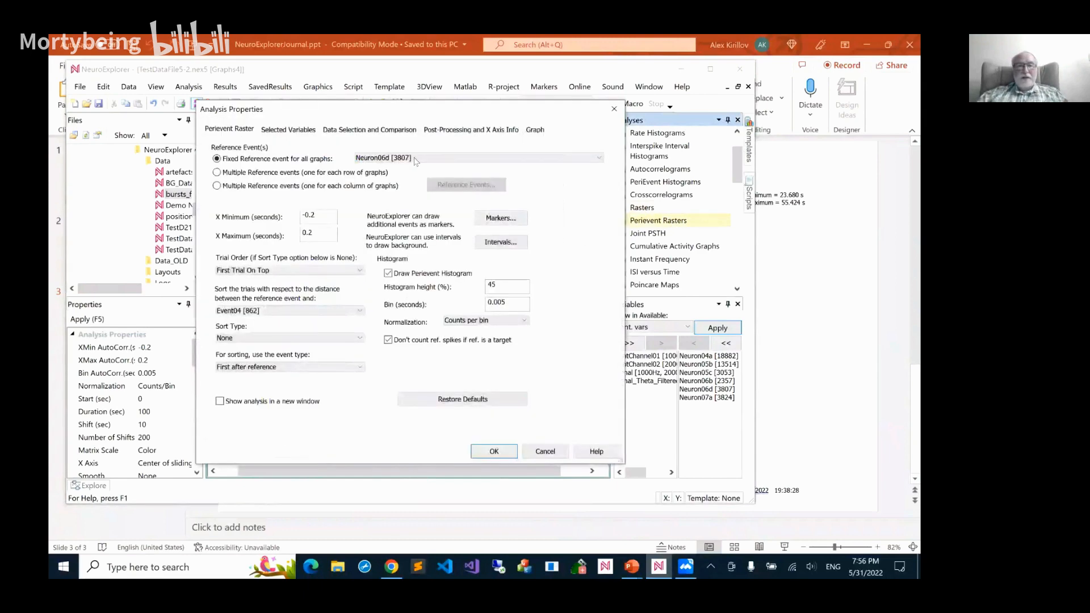
{"action": "left_click", "coordinate": [493, 451]}
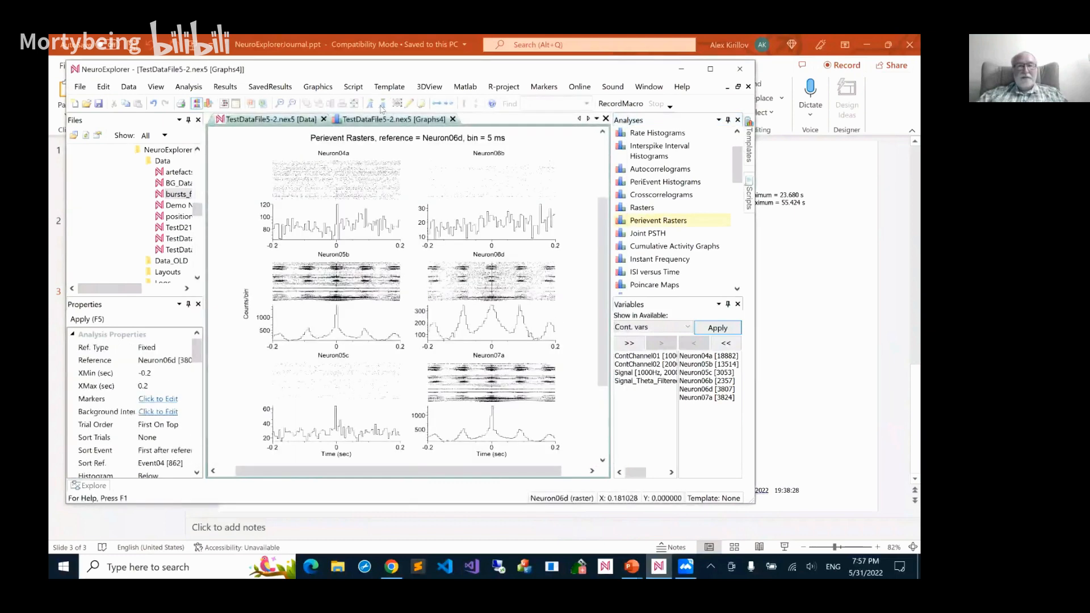
{"action": "left_click", "coordinate": [371, 106]}
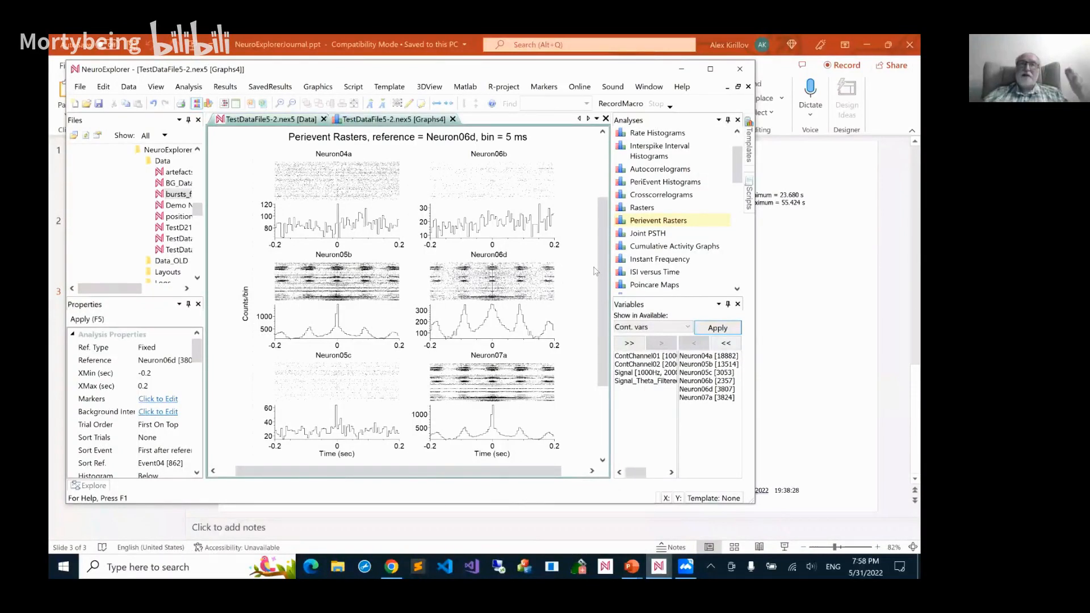
Open the 1D Viewer for the selected neurons and widen its displayed time range to about 90 seconds
{"action": "left_click", "coordinate": [224, 104]}
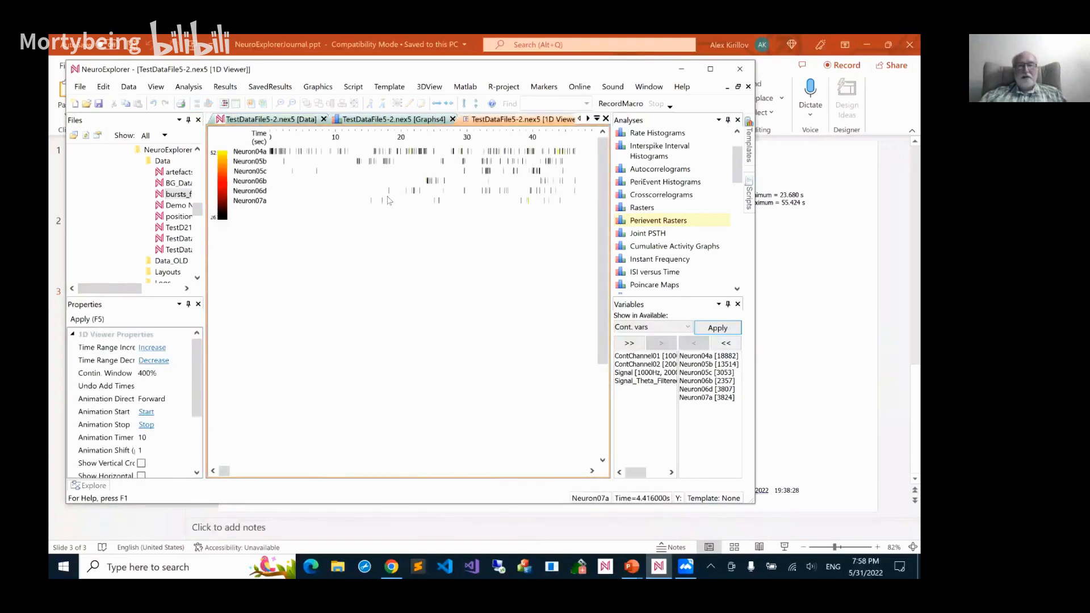
{"action": "scroll", "coordinate": [453, 201], "scroll_direction": "down", "scroll_amount": 1}
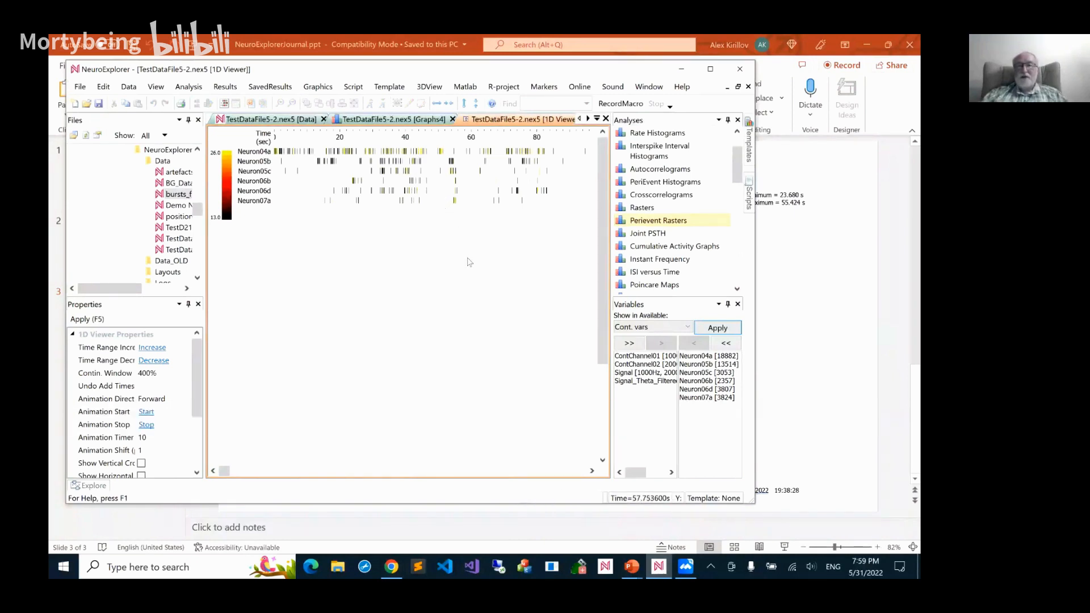
Run Crosscorrelograms with Neuron06d as the reference from -0.2 to 0.2 seconds in 0.005-second bins, using all the data in the analysis
{"action": "double_click", "coordinate": [639, 198]}
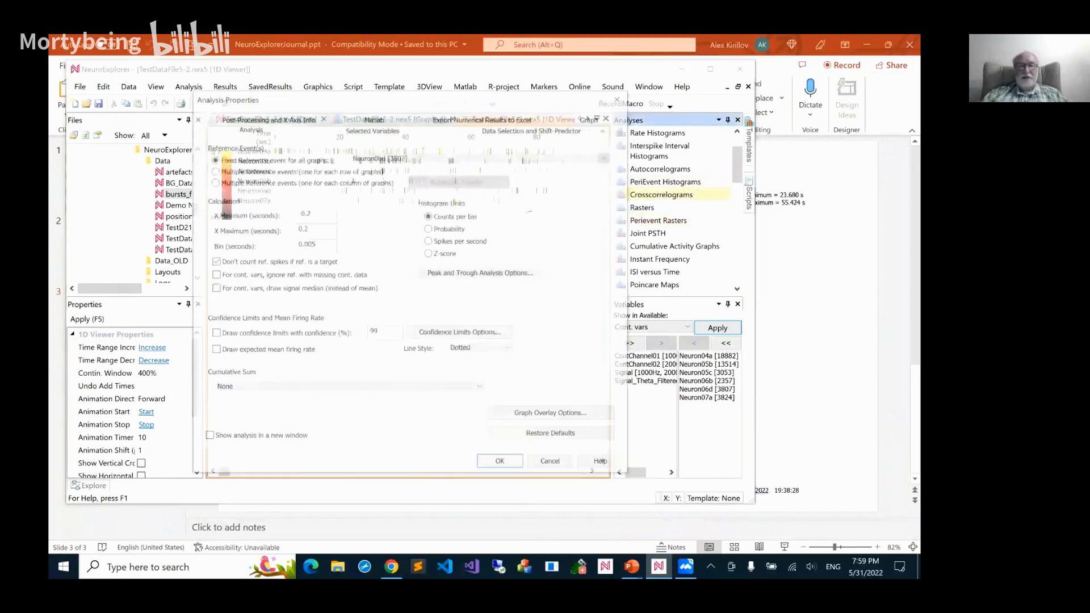
{"action": "left_click", "coordinate": [495, 466]}
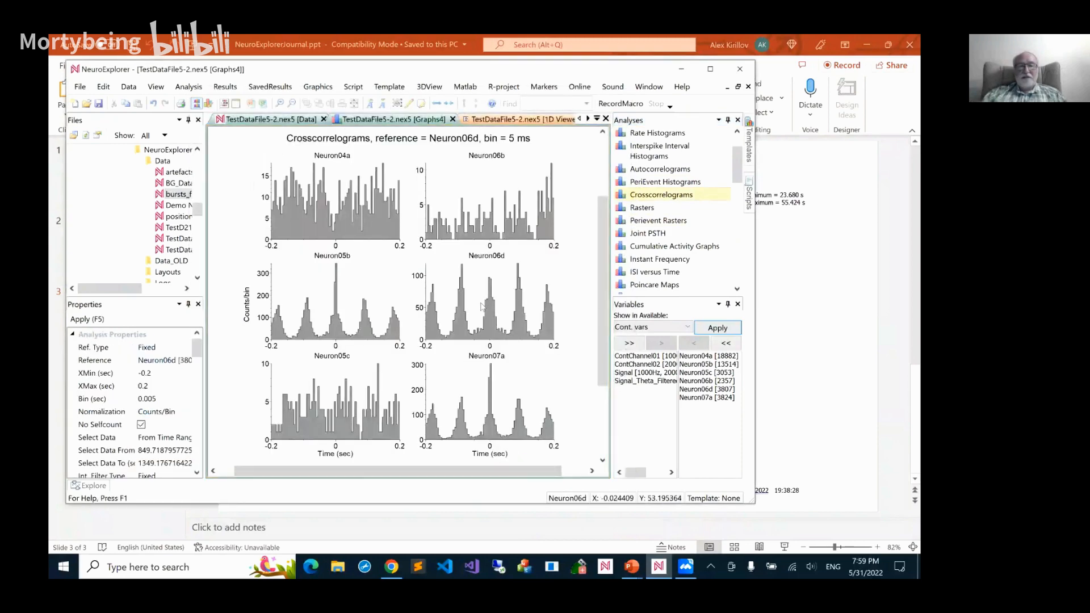
{"action": "double_click", "coordinate": [460, 226]}
{"action": "left_click", "coordinate": [489, 127]}
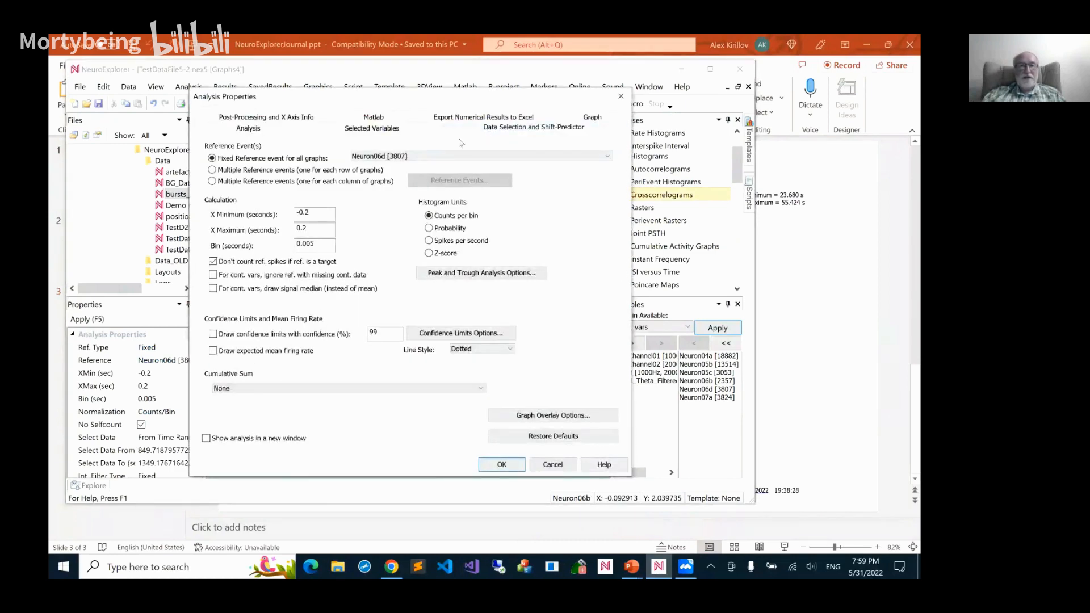
{"action": "left_click", "coordinate": [292, 159]}
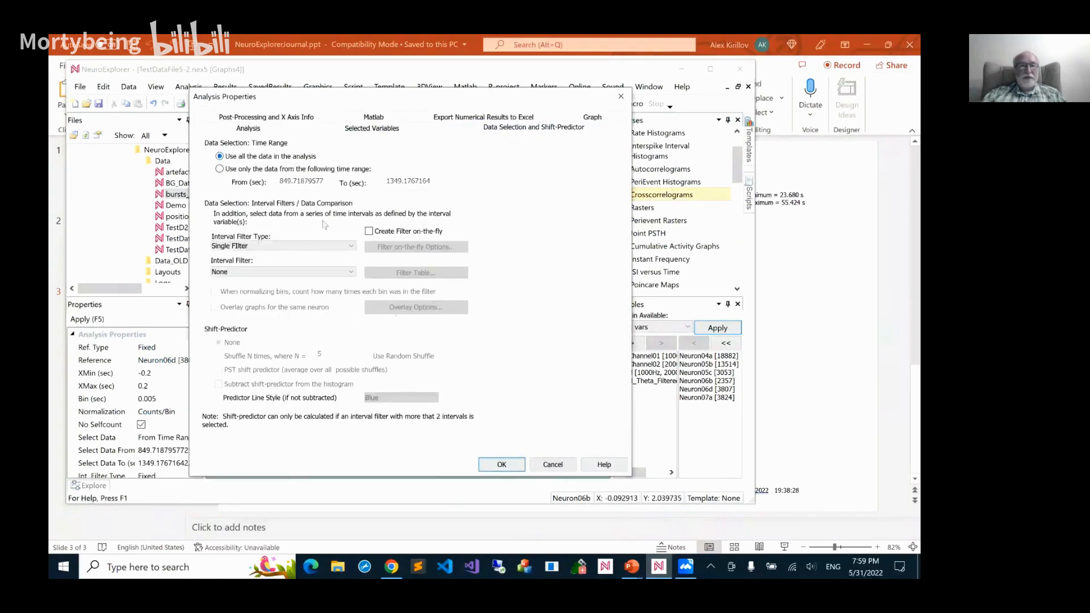
{"action": "left_click", "coordinate": [502, 464]}
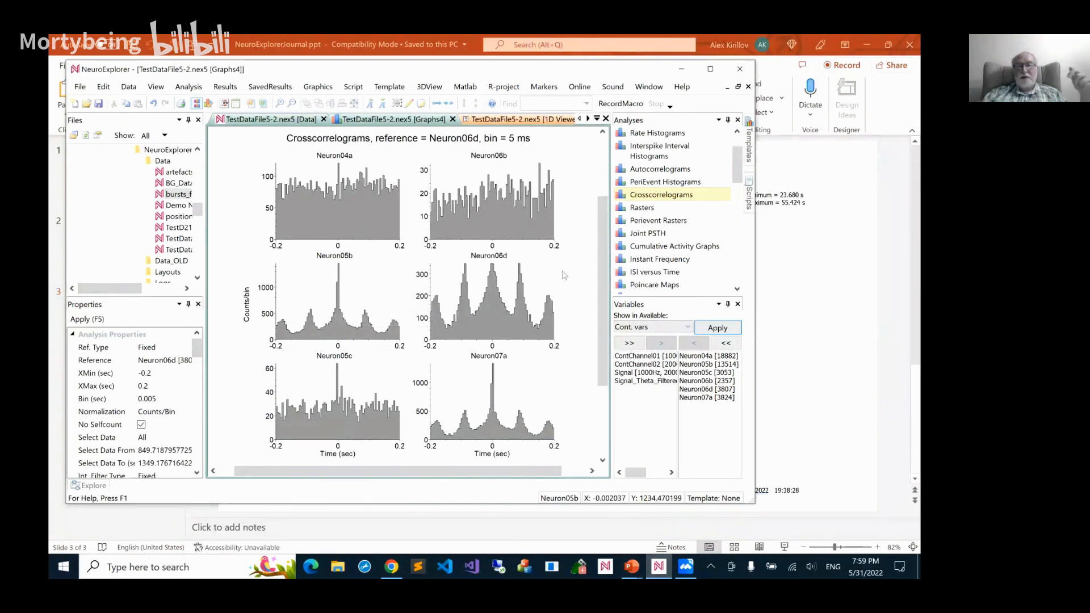
{"action": "mouse_move", "coordinate": [495, 305]}
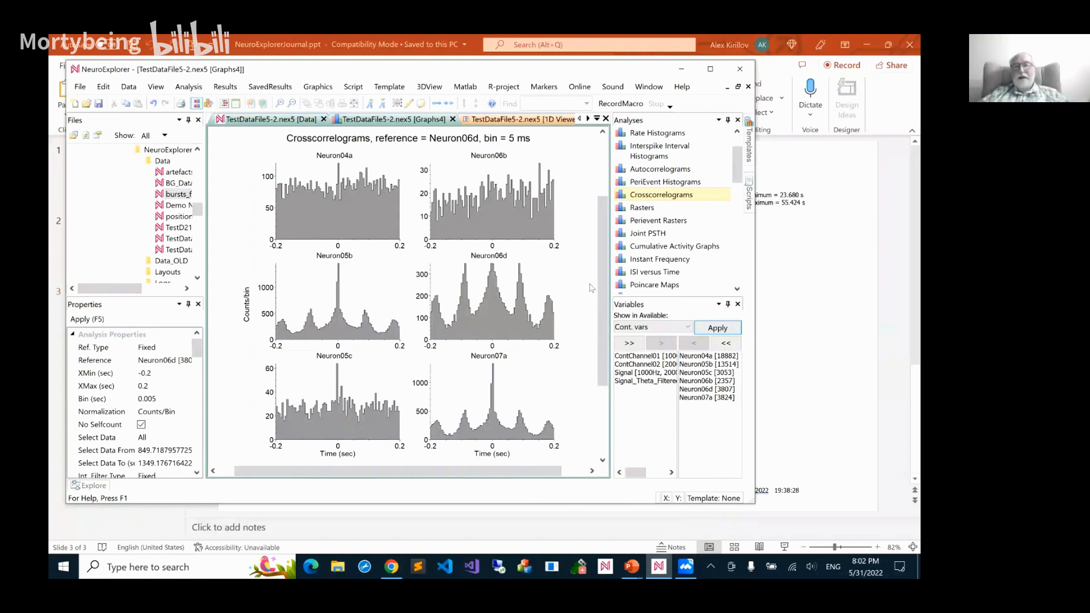
Rerun Perievent Rasters with Neuron06d as the reference, and close the graphs and the 1D Viewer after reviewing them
{"action": "double_click", "coordinate": [652, 221]}
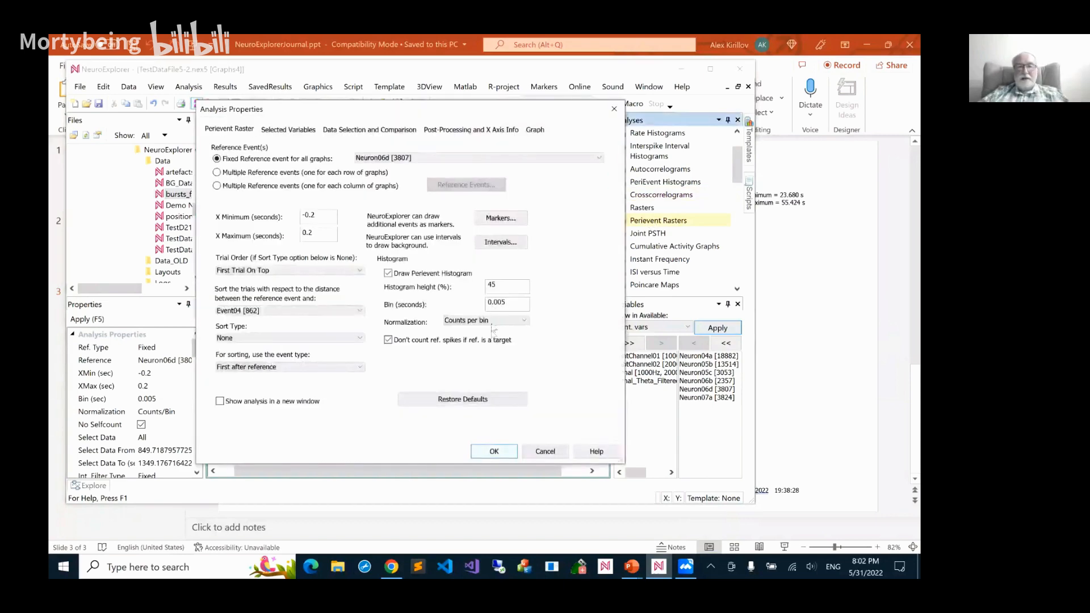
{"action": "key", "text": "Return"}
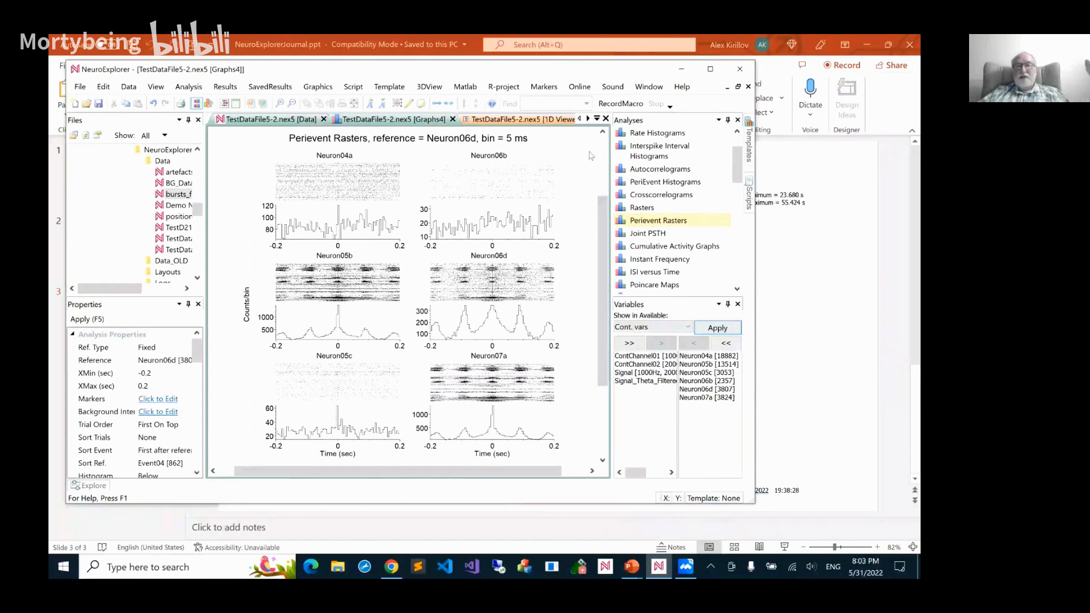
{"action": "left_click", "coordinate": [606, 118]}
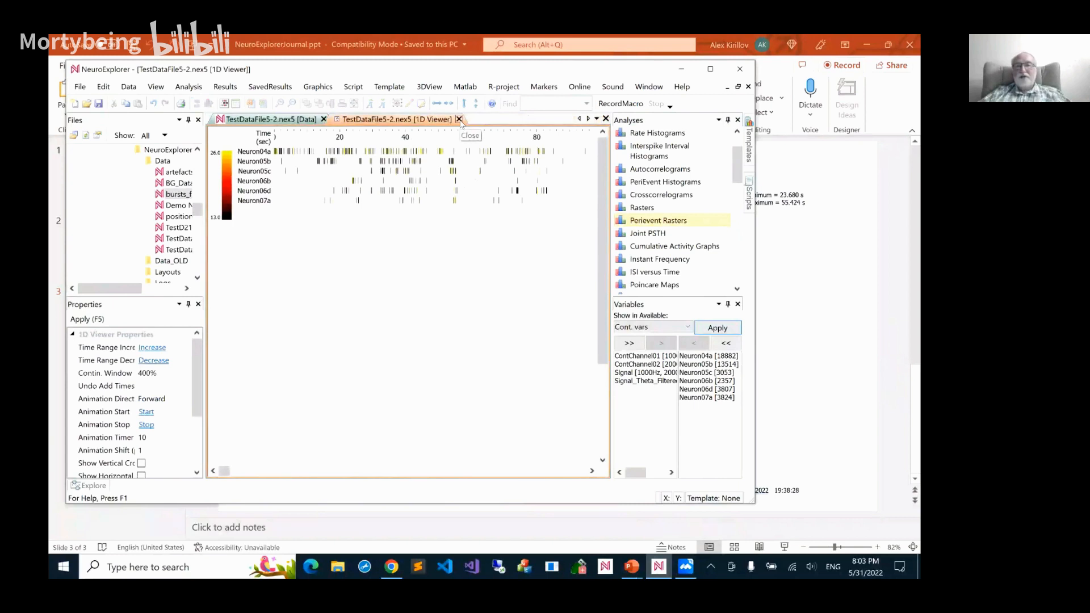
{"action": "left_click", "coordinate": [459, 119]}
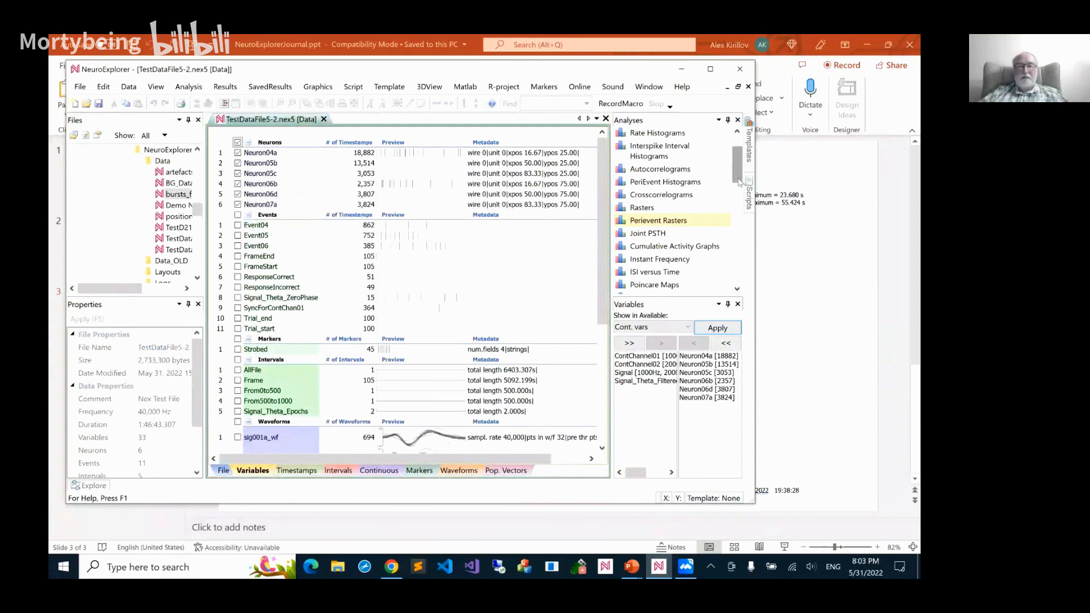
Run Coherence Analysis on the selected neurons with Neuron06d as the reference, up to 50 Hz with 256 frequency values
{"action": "left_click_drag", "start_coordinate": [739, 181], "coordinate": [739, 185]}
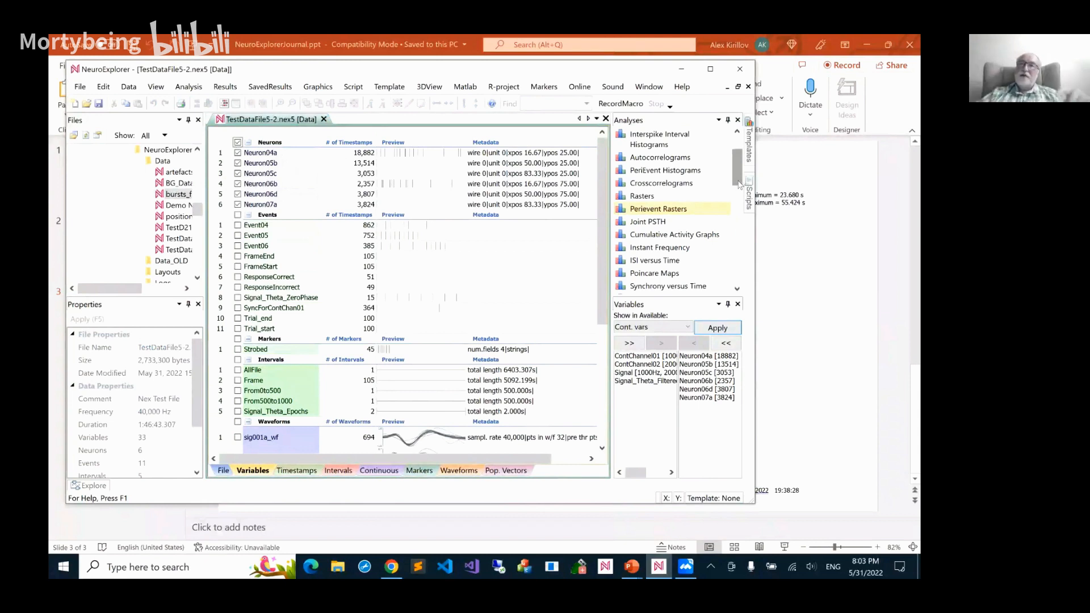
{"action": "left_click_drag", "start_coordinate": [738, 180], "coordinate": [740, 158]}
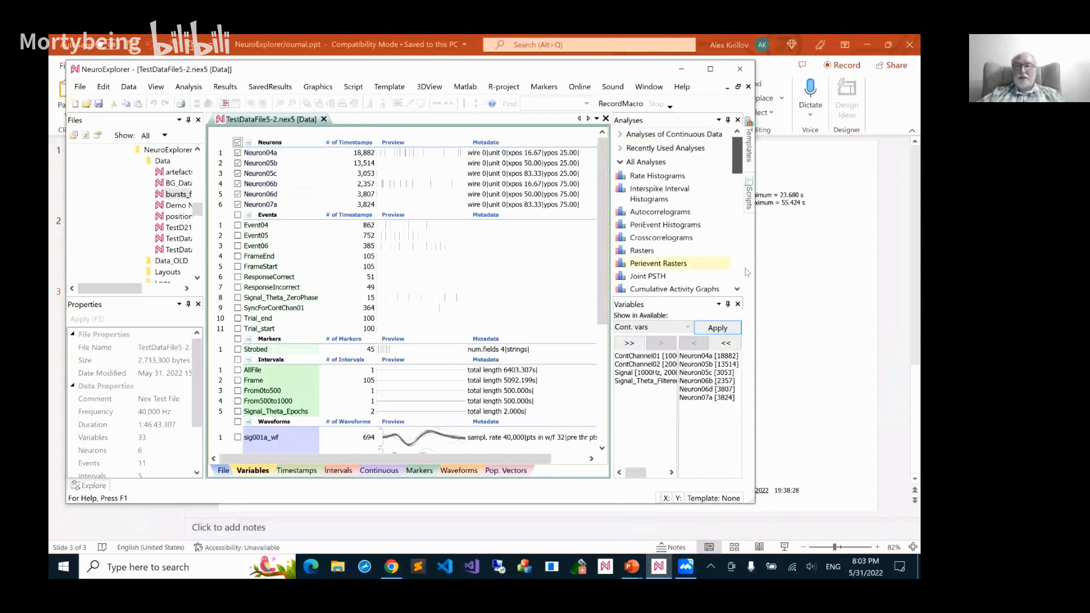
{"action": "scroll", "coordinate": [741, 273], "scroll_direction": "down", "scroll_amount": 5}
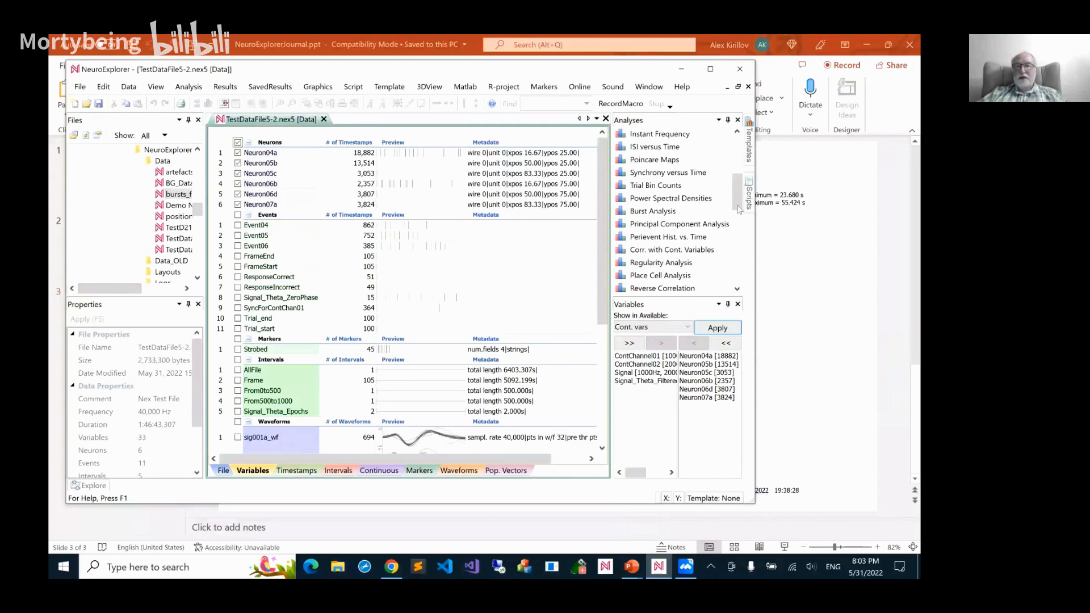
{"action": "left_click_drag", "start_coordinate": [738, 207], "coordinate": [738, 228]}
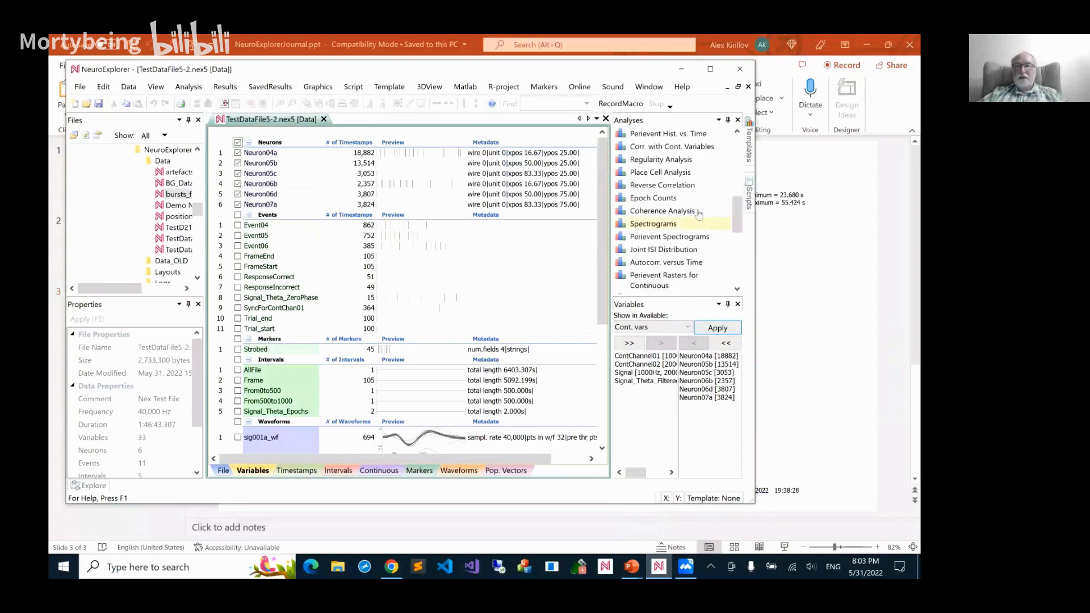
{"action": "double_click", "coordinate": [662, 211]}
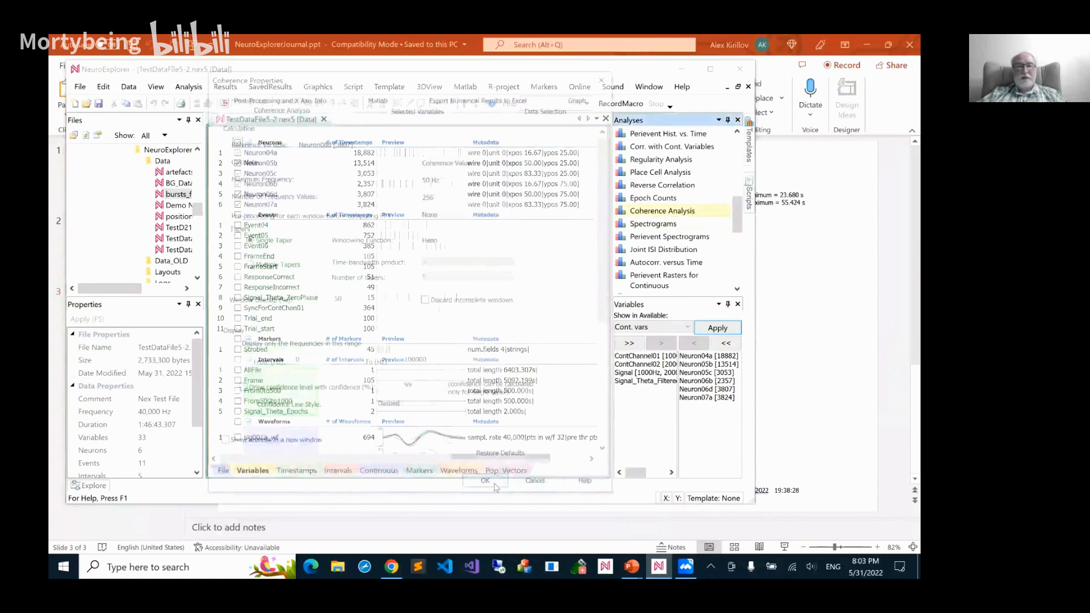
{"action": "left_click", "coordinate": [494, 481]}
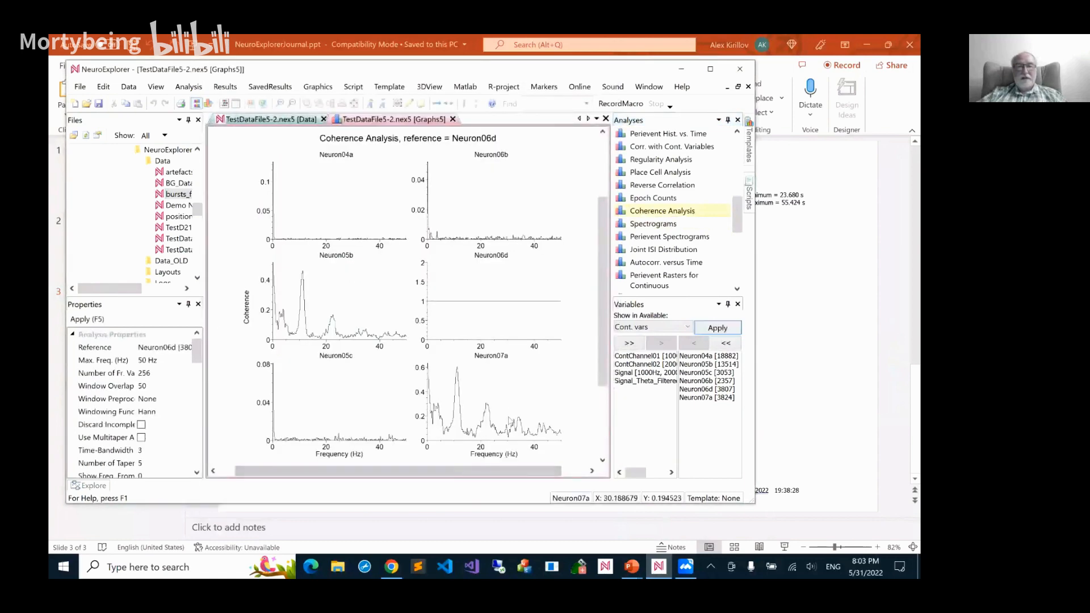
Examine the coherence graphs, especially the peaks of Neuron07a and Neuron05b relative to Neuron06d
{"action": "mouse_move", "coordinate": [502, 405]}
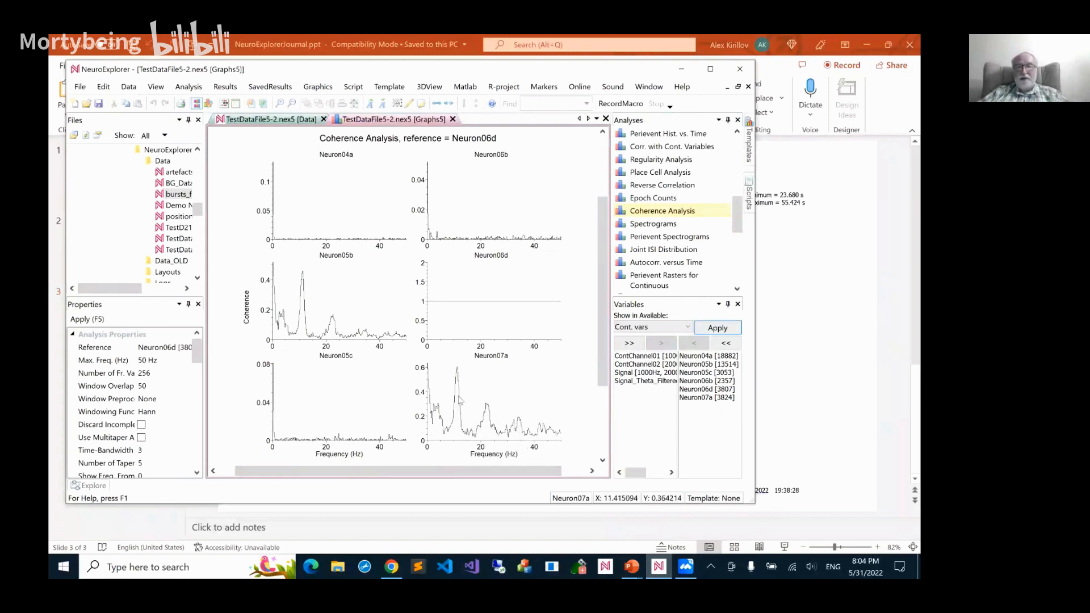
{"action": "mouse_move", "coordinate": [460, 400]}
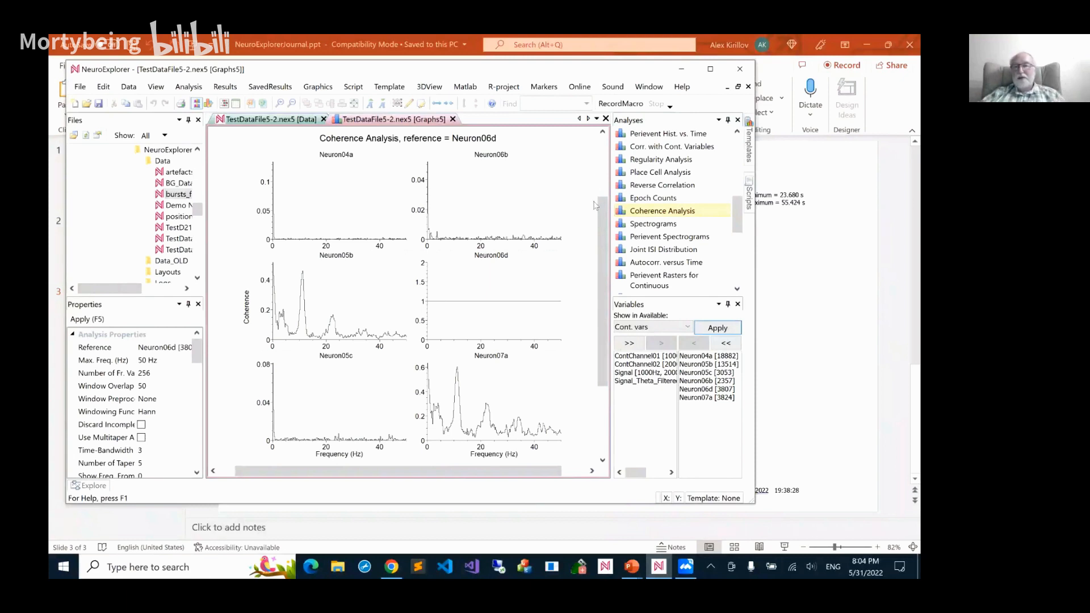
{"action": "left_click_drag", "start_coordinate": [606, 214], "coordinate": [606, 191]}
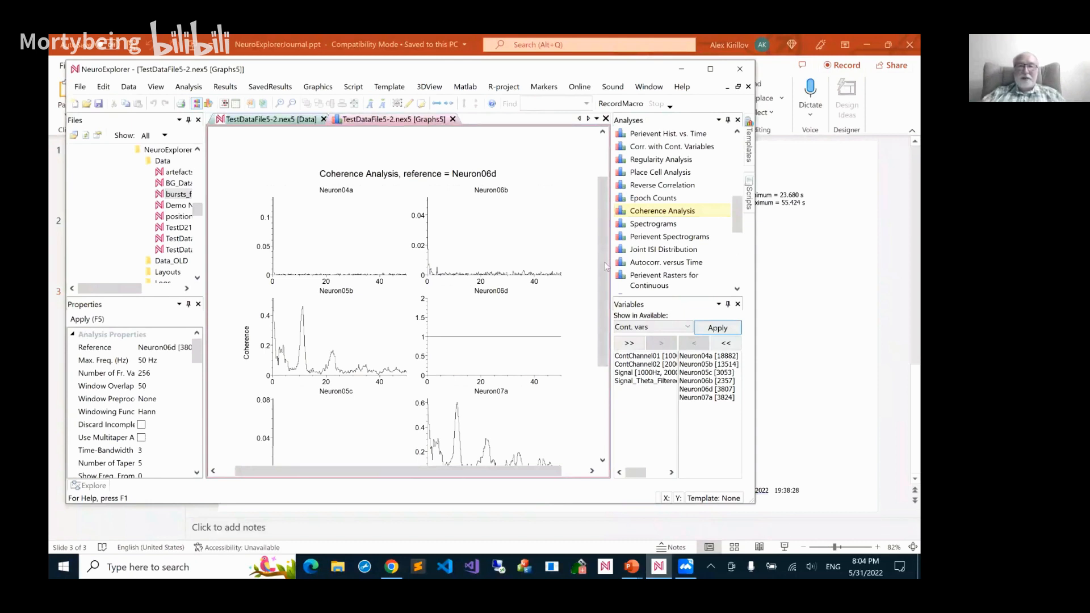
{"action": "left_click_drag", "start_coordinate": [606, 257], "coordinate": [608, 272]}
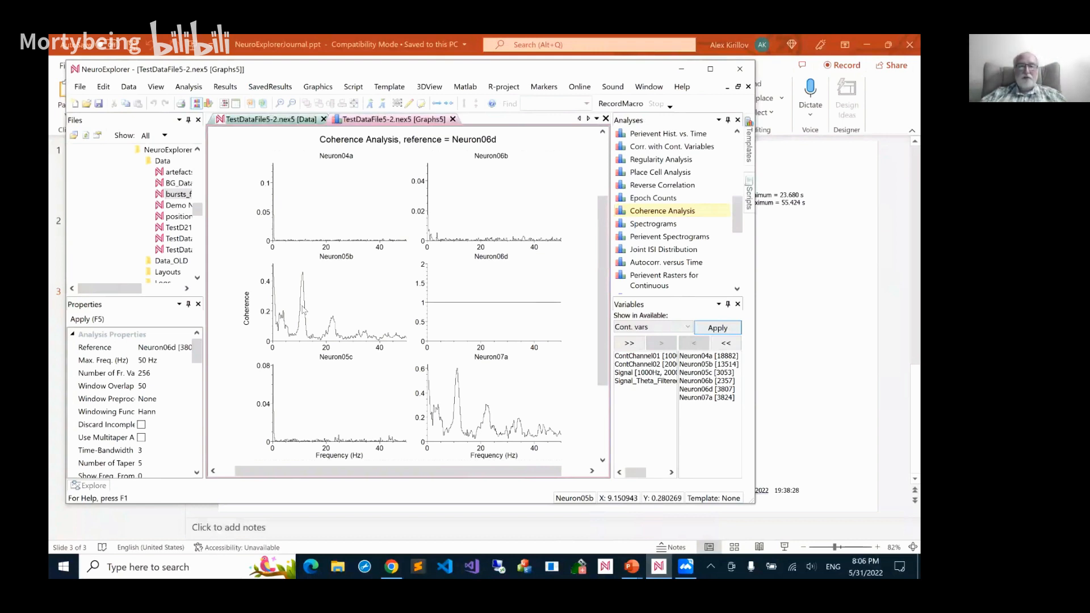
{"action": "mouse_move", "coordinate": [303, 310]}
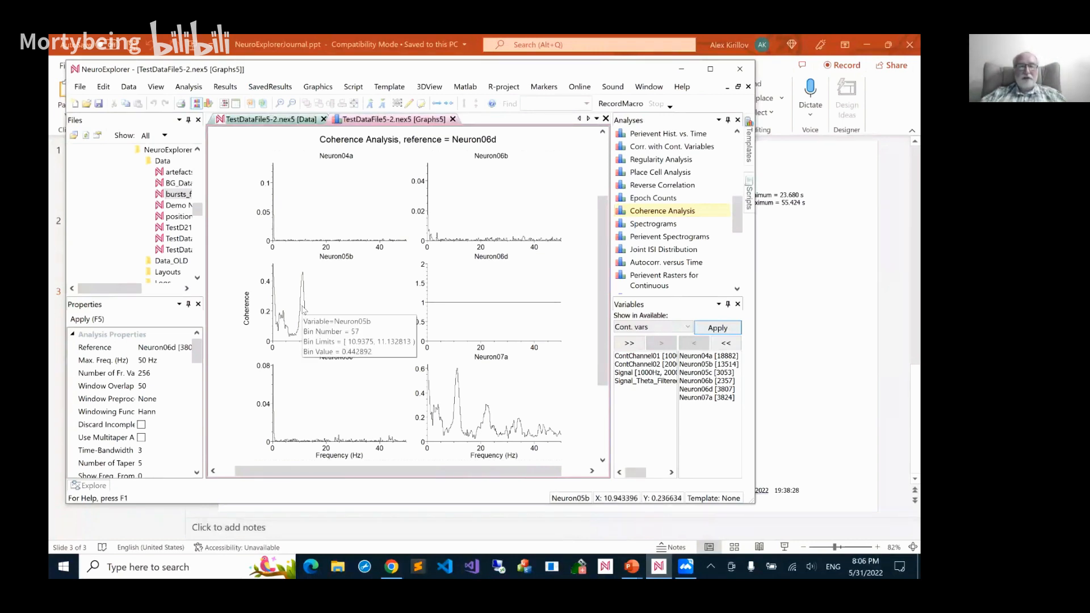
Set the coherence graphs' fill color to dark gray, with the area below the graph line filled
{"action": "left_click", "coordinate": [320, 87]}
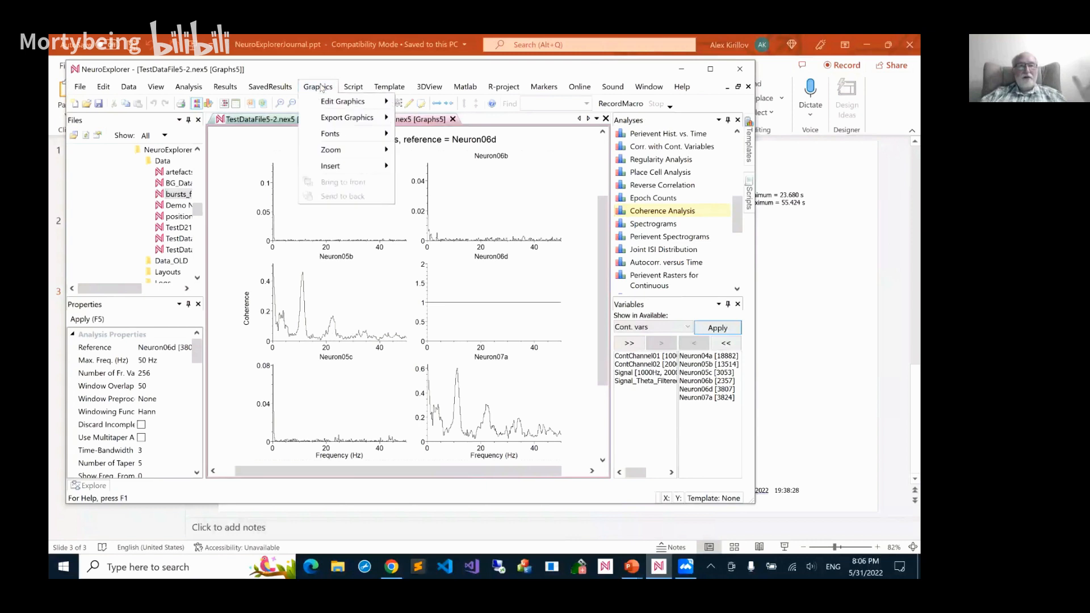
{"action": "mouse_move", "coordinate": [326, 120]}
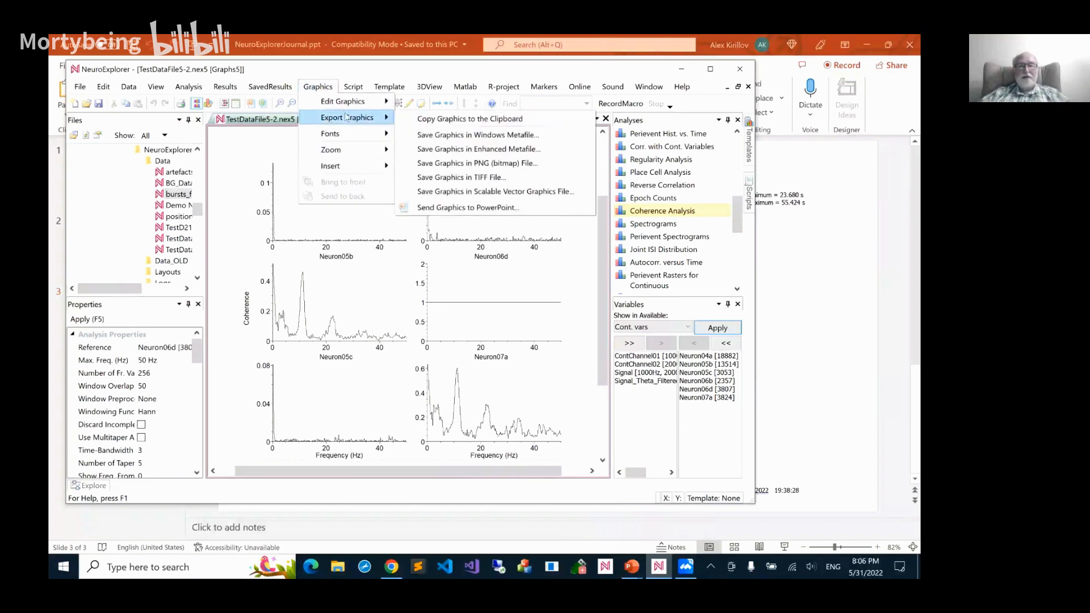
{"action": "mouse_move", "coordinate": [343, 102]}
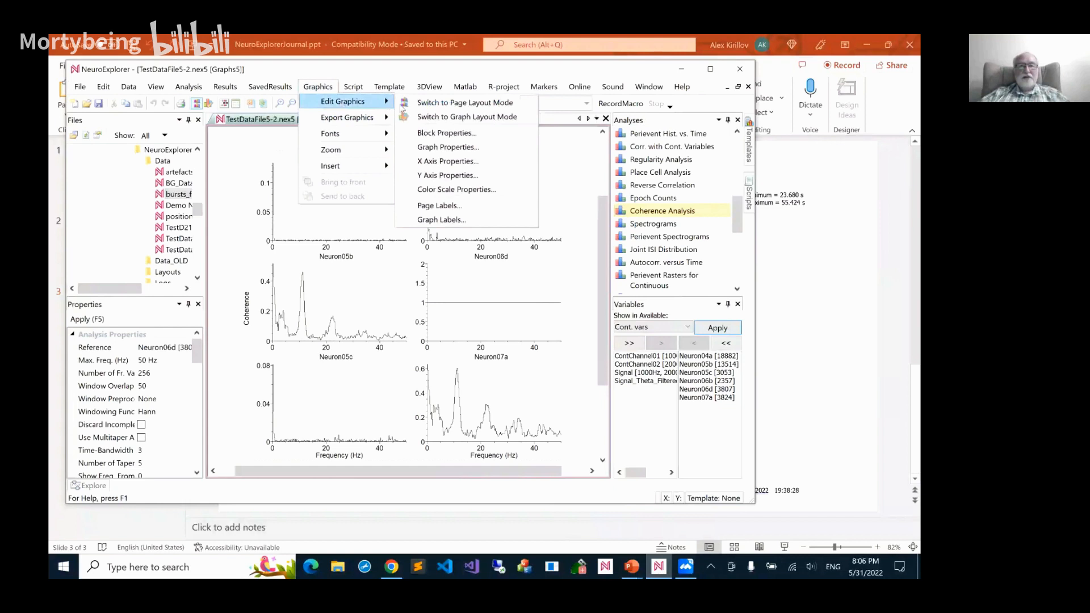
{"action": "left_click", "coordinate": [430, 148]}
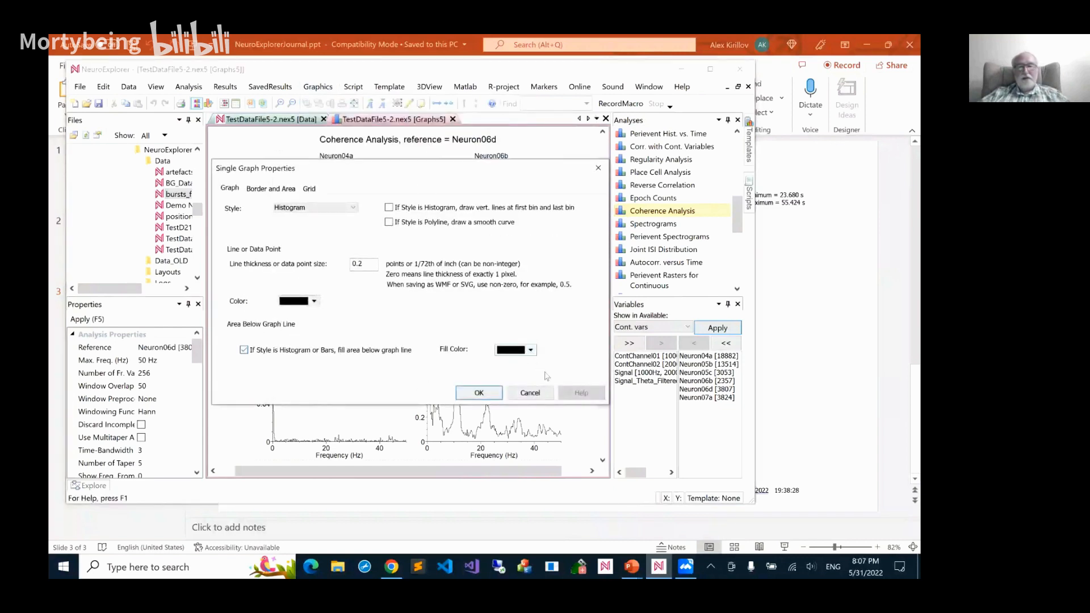
{"action": "left_click", "coordinate": [531, 350]}
{"action": "left_click", "coordinate": [586, 396]}
{"action": "left_click", "coordinate": [495, 393]}
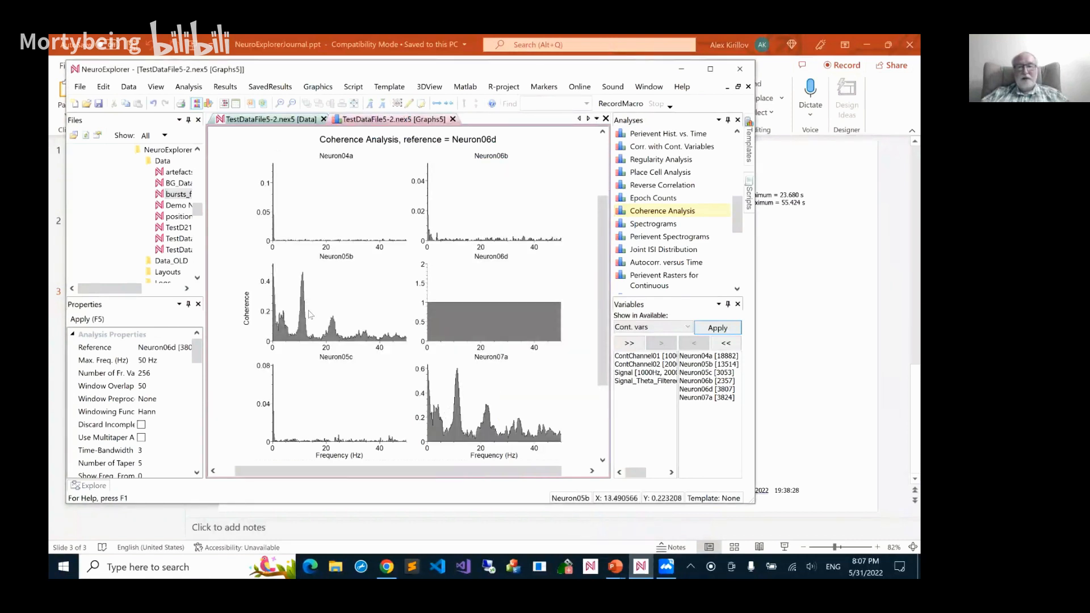
{"action": "mouse_move", "coordinate": [310, 319]}
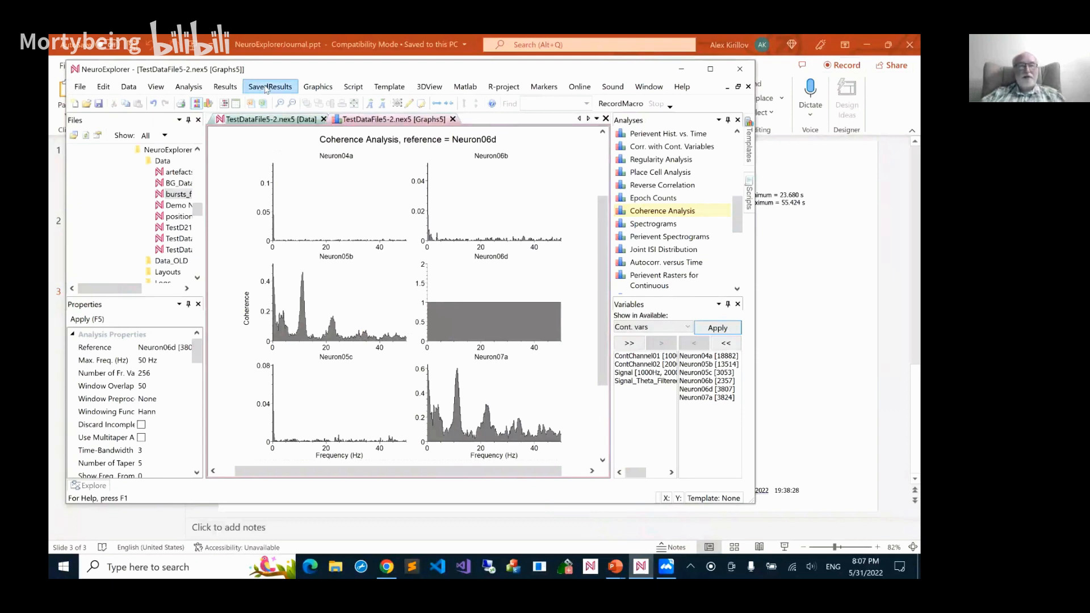
Quick-save the Coherence Analysis results and open the Results Folder Summary
{"action": "left_click", "coordinate": [265, 88]}
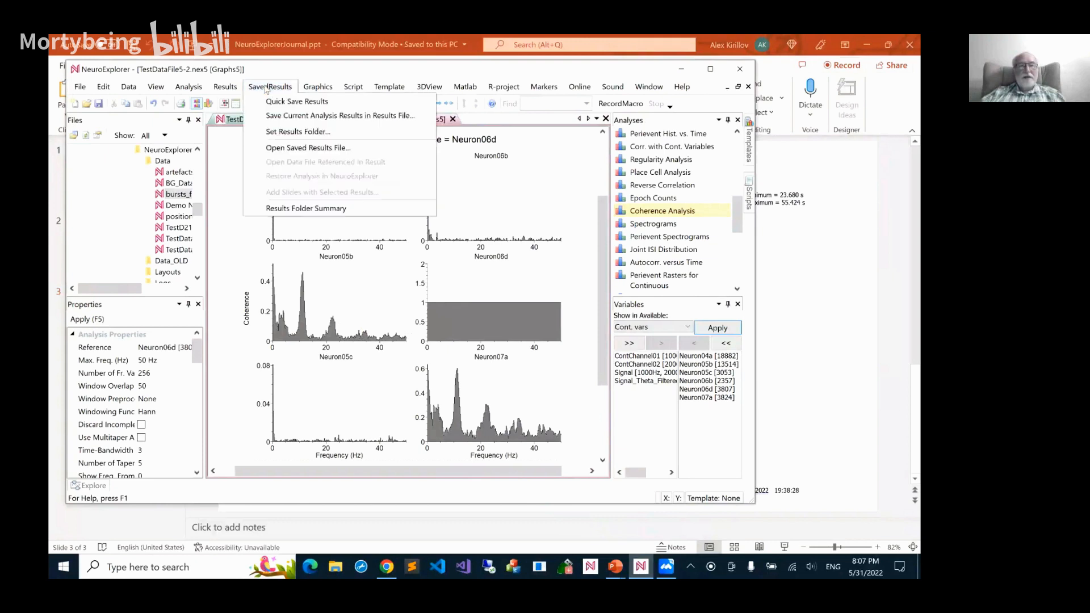
{"action": "left_click", "coordinate": [279, 103]}
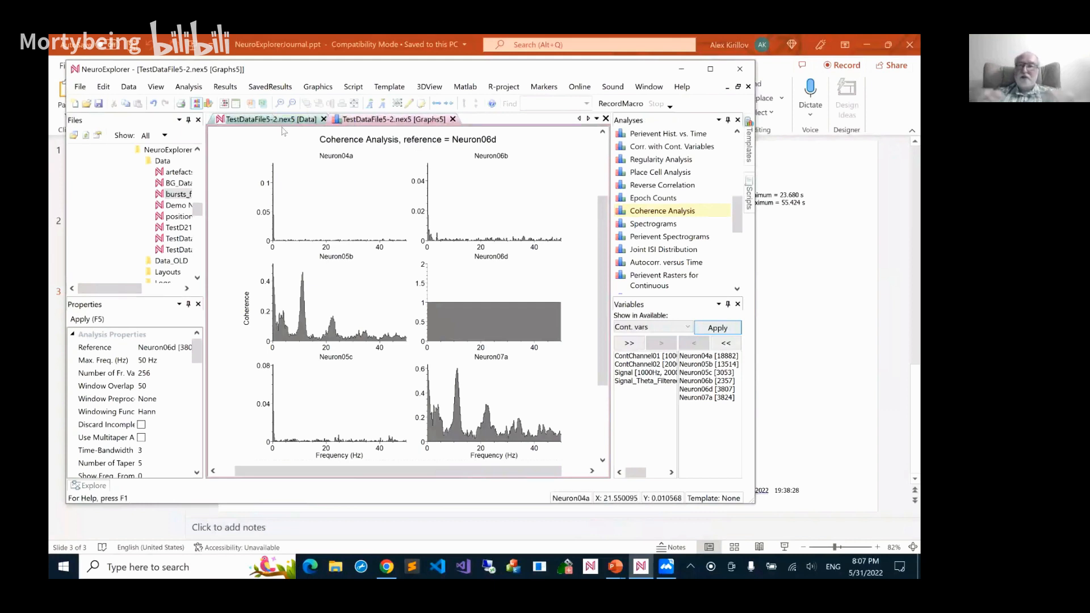
{"action": "mouse_move", "coordinate": [282, 131]}
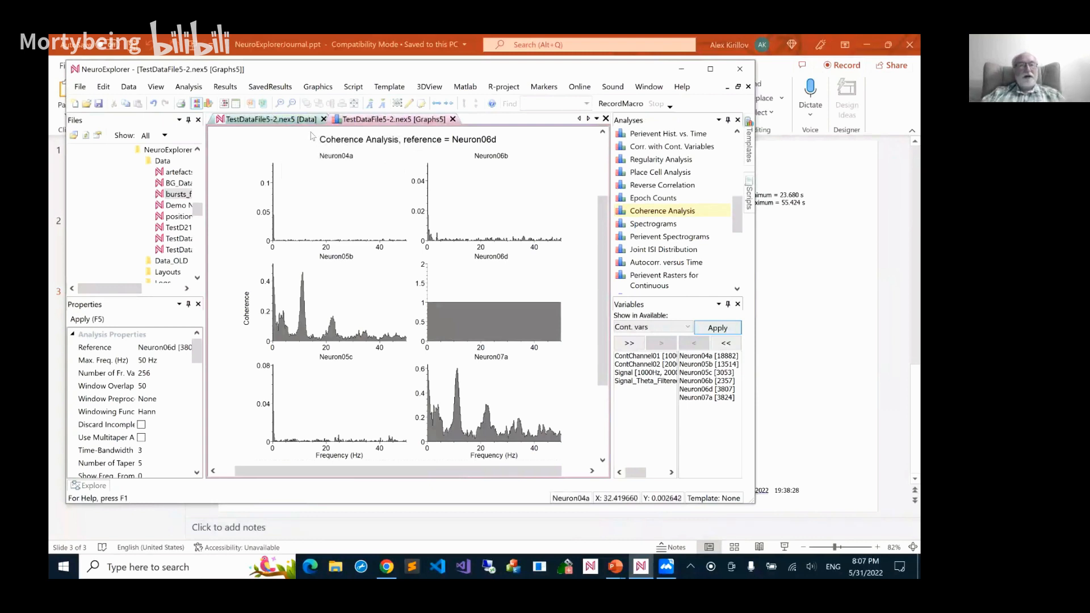
{"action": "left_click", "coordinate": [285, 91]}
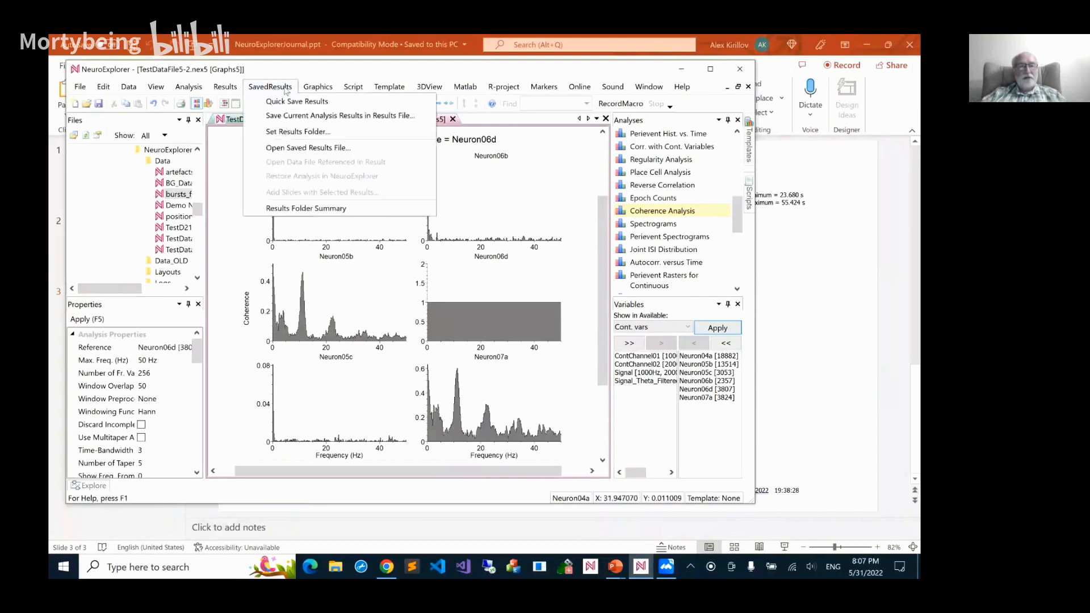
{"action": "left_click", "coordinate": [300, 209]}
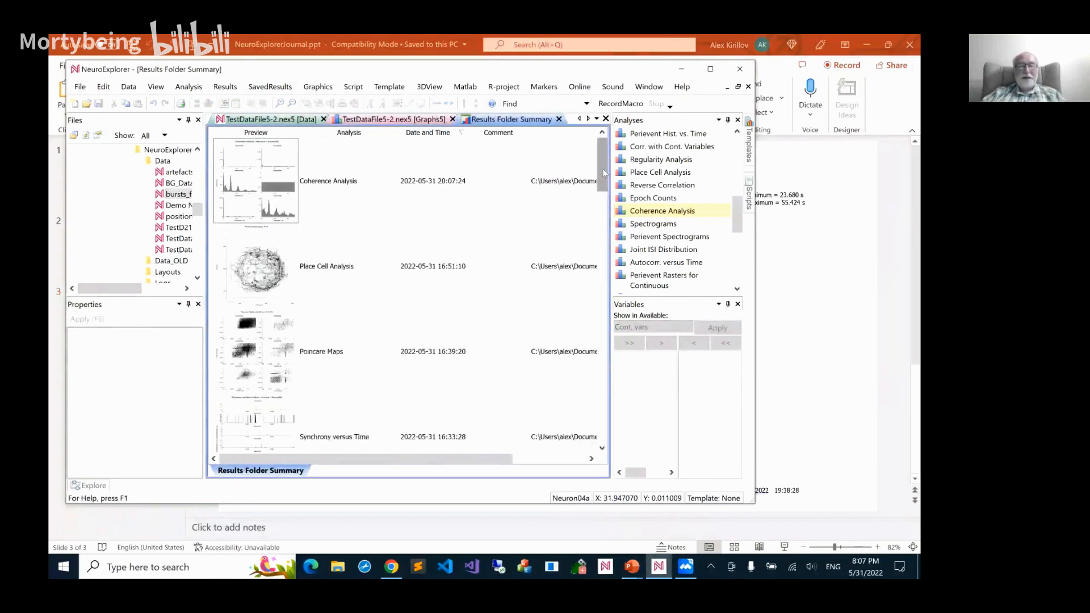
Browse the previews, analysis names and dates of the saved results in the Results Folder Summary
{"action": "left_click_drag", "start_coordinate": [609, 332], "coordinate": [619, 166]}
{"action": "left_click", "coordinate": [265, 257]}
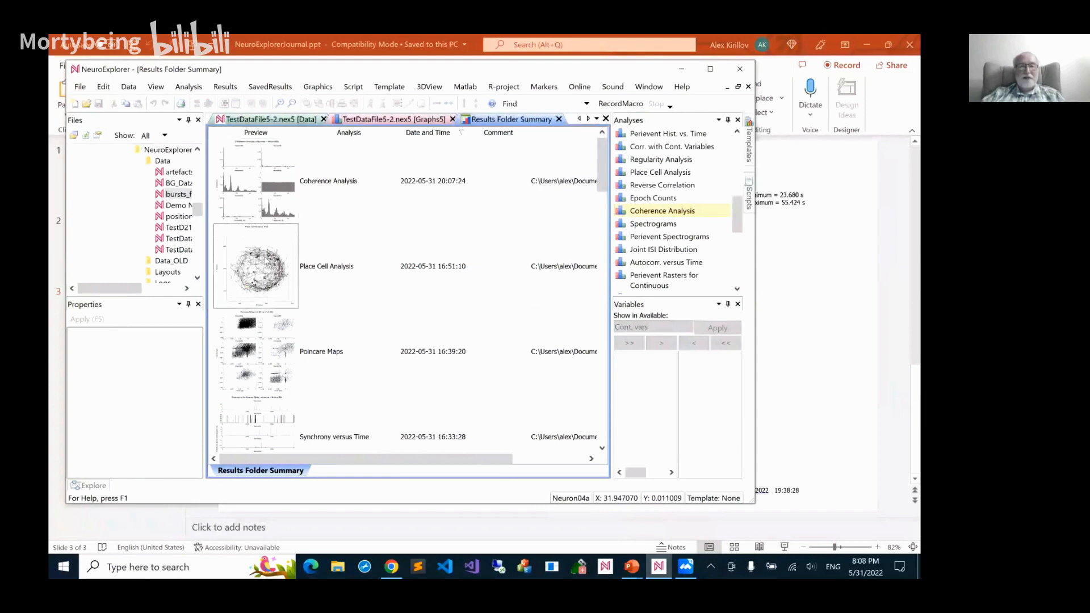
{"action": "scroll", "coordinate": [265, 258], "scroll_direction": "down", "scroll_amount": 3}
{"action": "scroll", "coordinate": [265, 259], "scroll_direction": "down", "scroll_amount": 3}
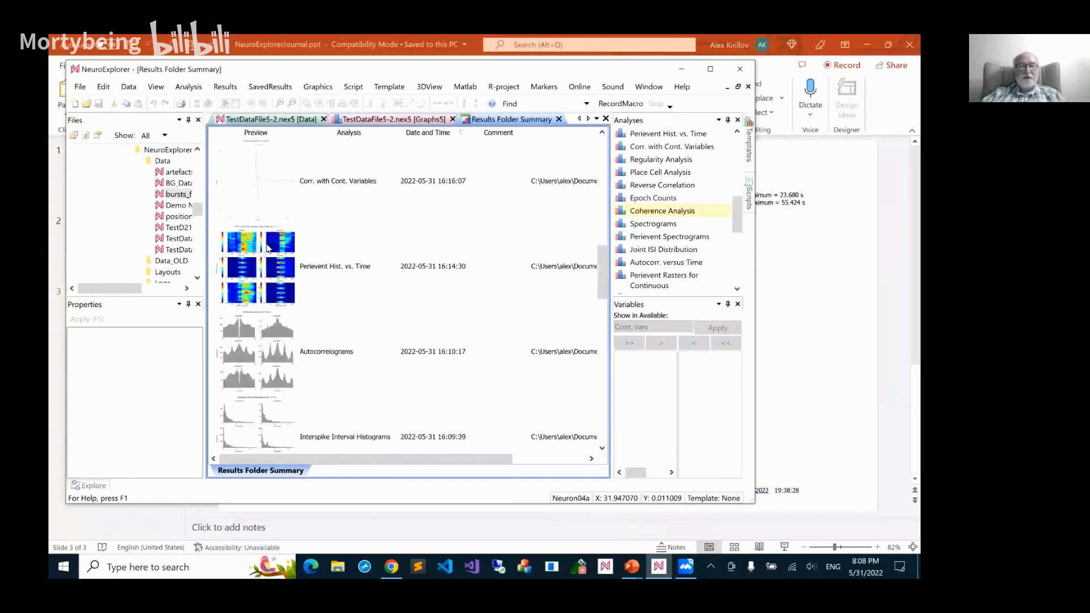
{"action": "scroll", "coordinate": [268, 248], "scroll_direction": "up", "scroll_amount": 3}
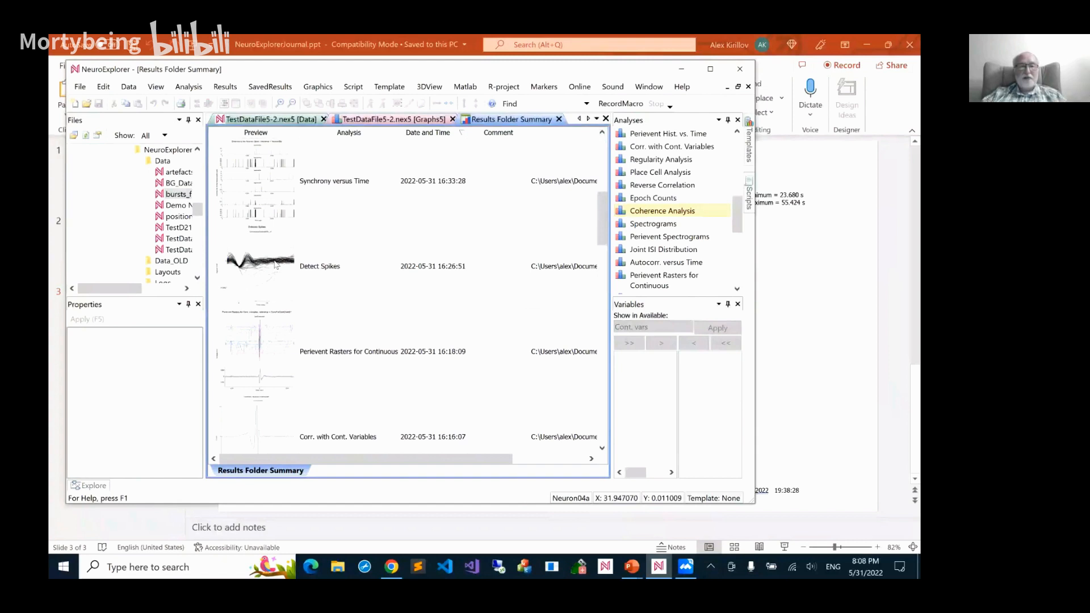
{"action": "scroll", "coordinate": [288, 271], "scroll_direction": "down", "scroll_amount": 3}
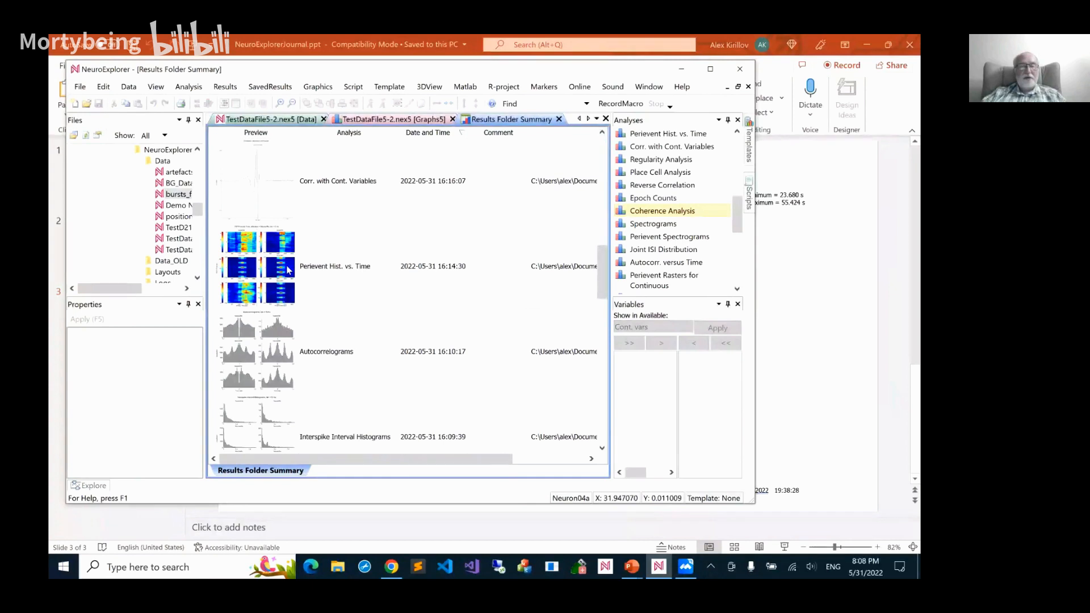
{"action": "scroll", "coordinate": [285, 271], "scroll_direction": "down", "scroll_amount": 3}
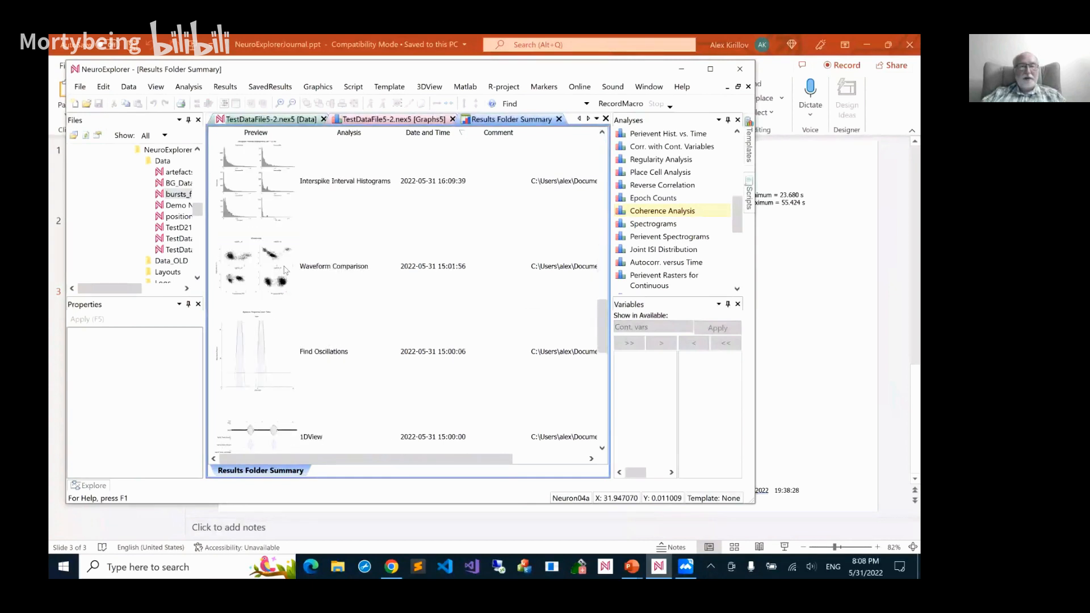
{"action": "scroll", "coordinate": [286, 270], "scroll_direction": "up", "scroll_amount": 6}
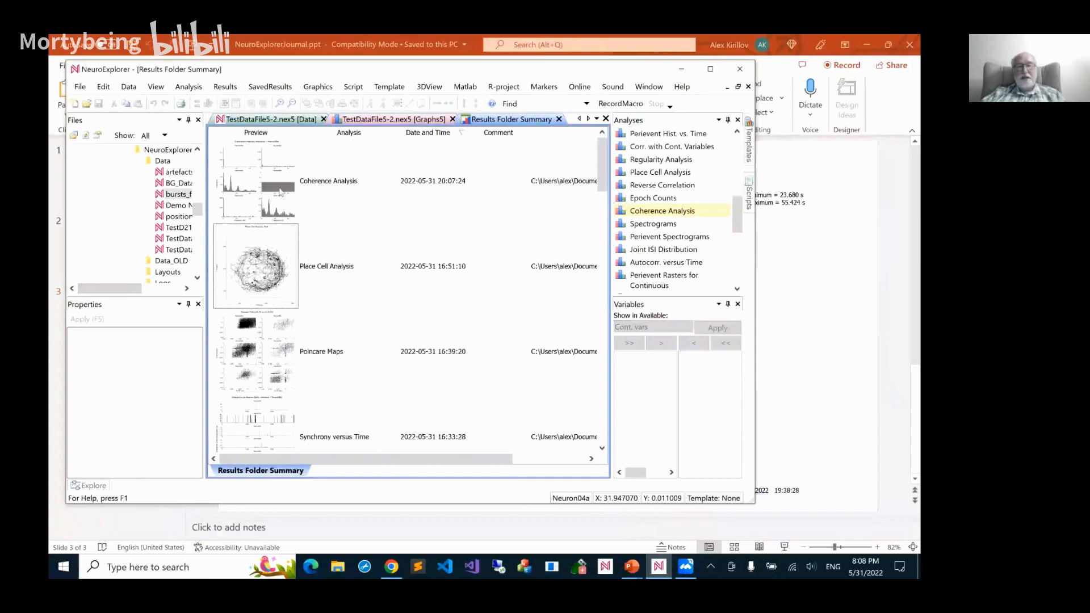
{"action": "scroll", "coordinate": [275, 253], "scroll_direction": "down", "scroll_amount": 3}
{"action": "scroll", "coordinate": [282, 245], "scroll_direction": "down", "scroll_amount": 3}
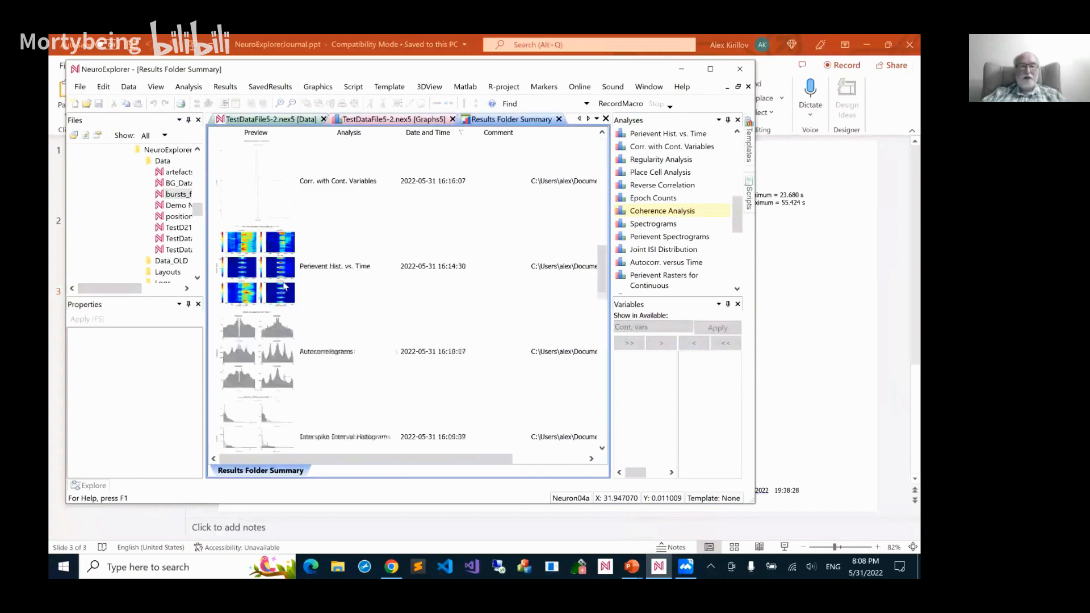
{"action": "scroll", "coordinate": [279, 214], "scroll_direction": "up", "scroll_amount": 3}
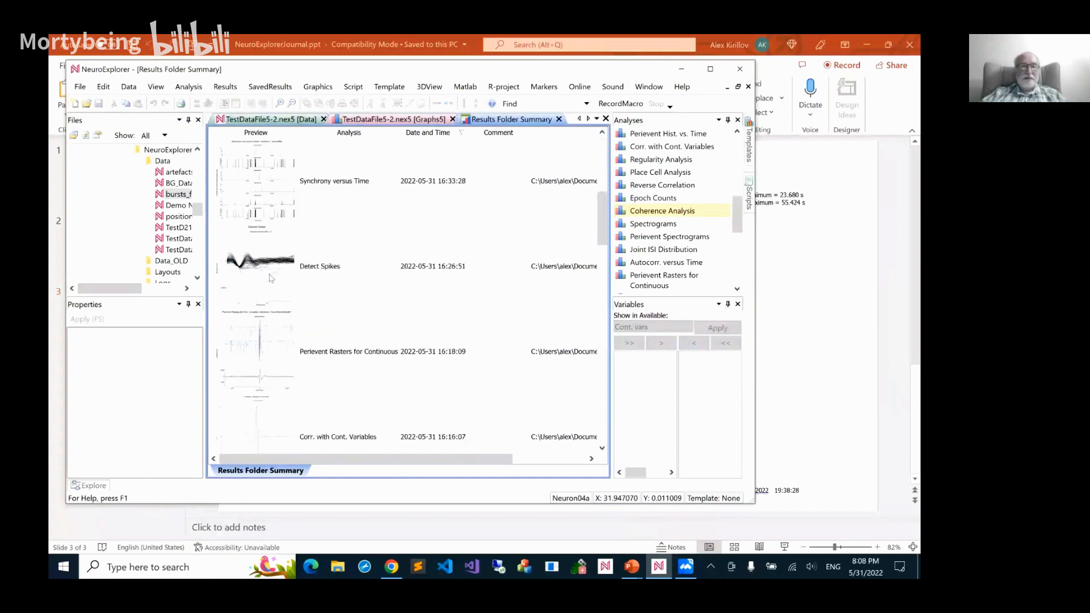
Open the saved Perievent Rasters for Continuous result and review its numerical summary, numerical results, parameters and graphics
{"action": "double_click", "coordinate": [266, 342]}
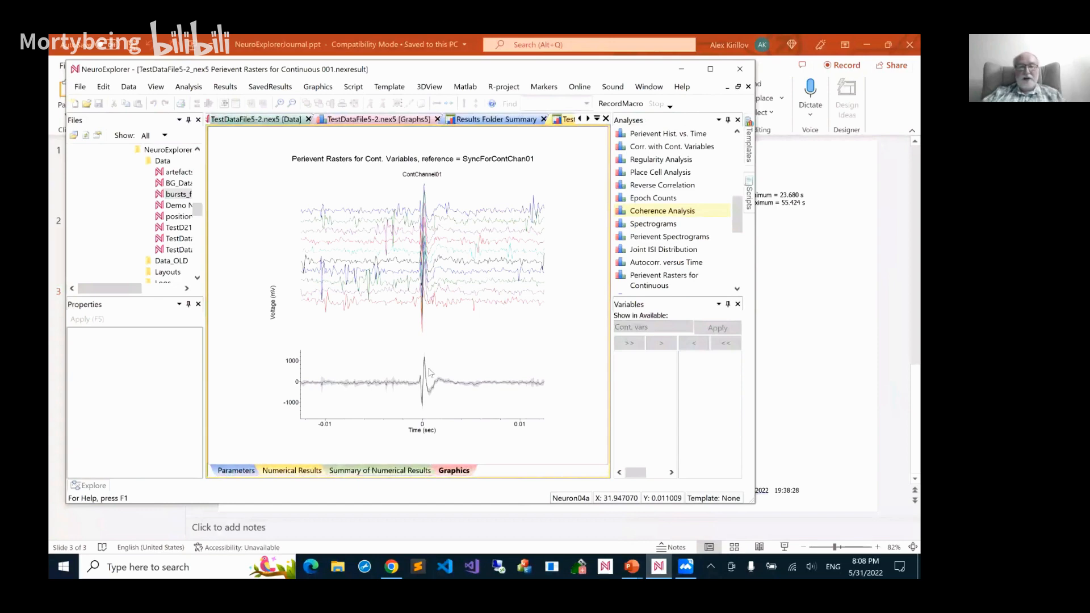
{"action": "left_click", "coordinate": [383, 471]}
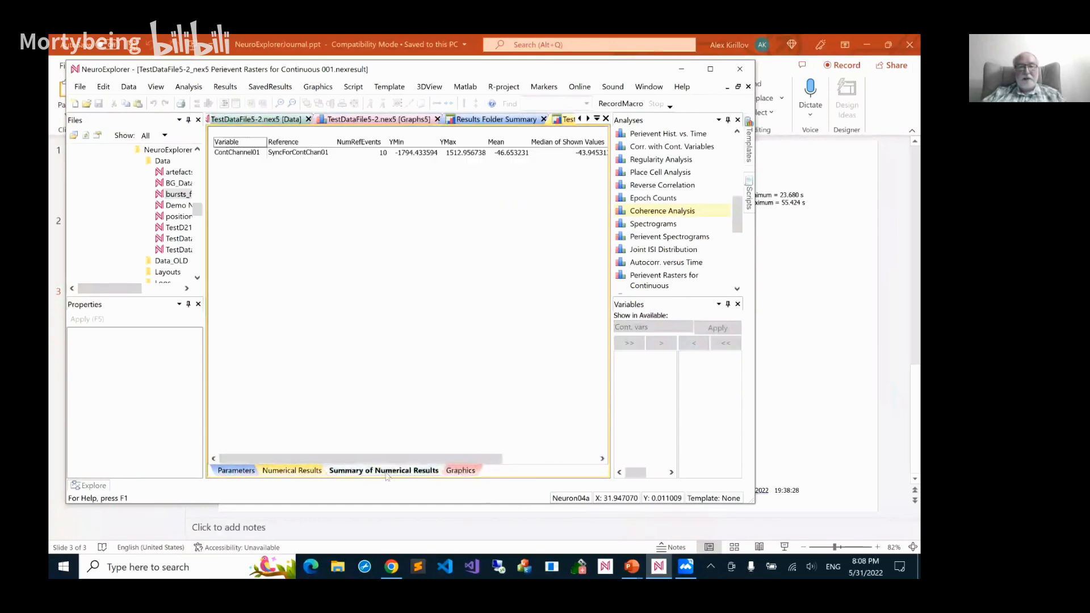
{"action": "left_click", "coordinate": [291, 472]}
{"action": "left_click", "coordinate": [237, 474]}
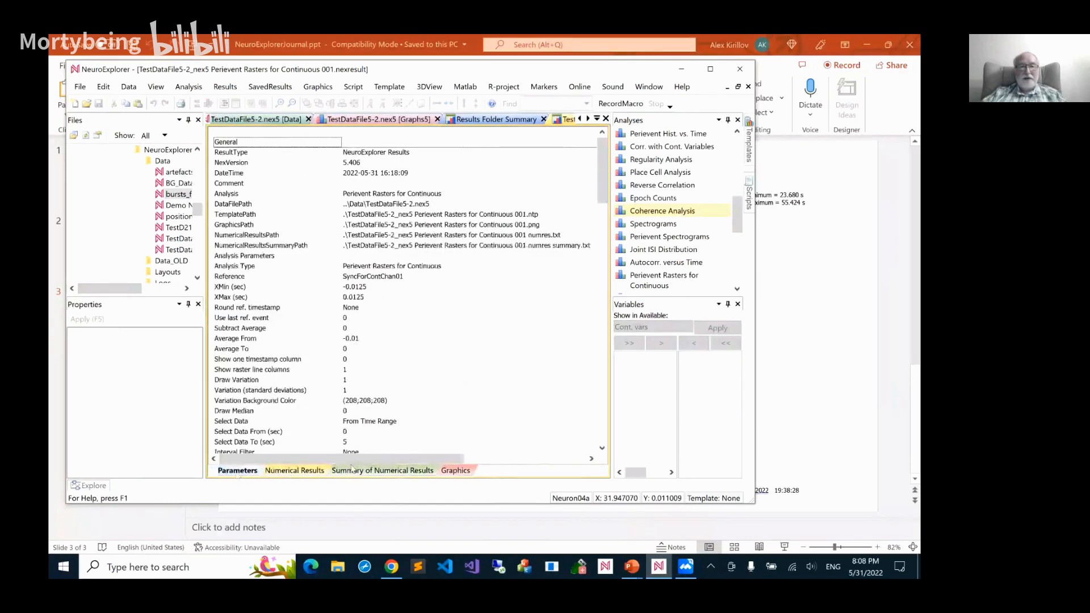
{"action": "left_click", "coordinate": [461, 472]}
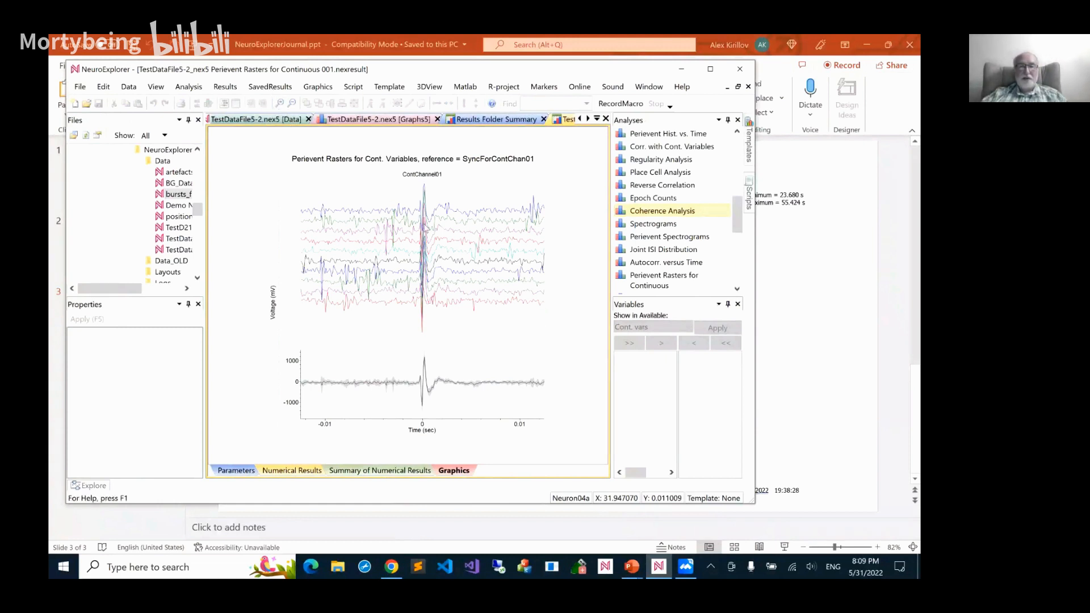
Restore the analysis from the saved perievent rasters result and widen the graph's time range to -0.025 to 0.025 s
{"action": "right_click", "coordinate": [442, 239]}
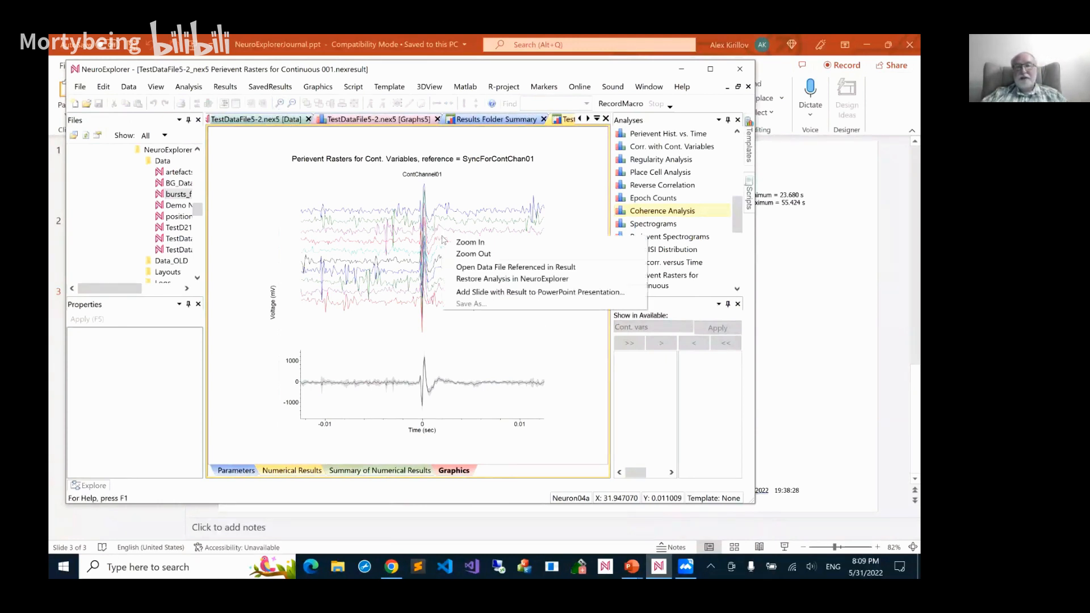
{"action": "left_click", "coordinate": [468, 279]}
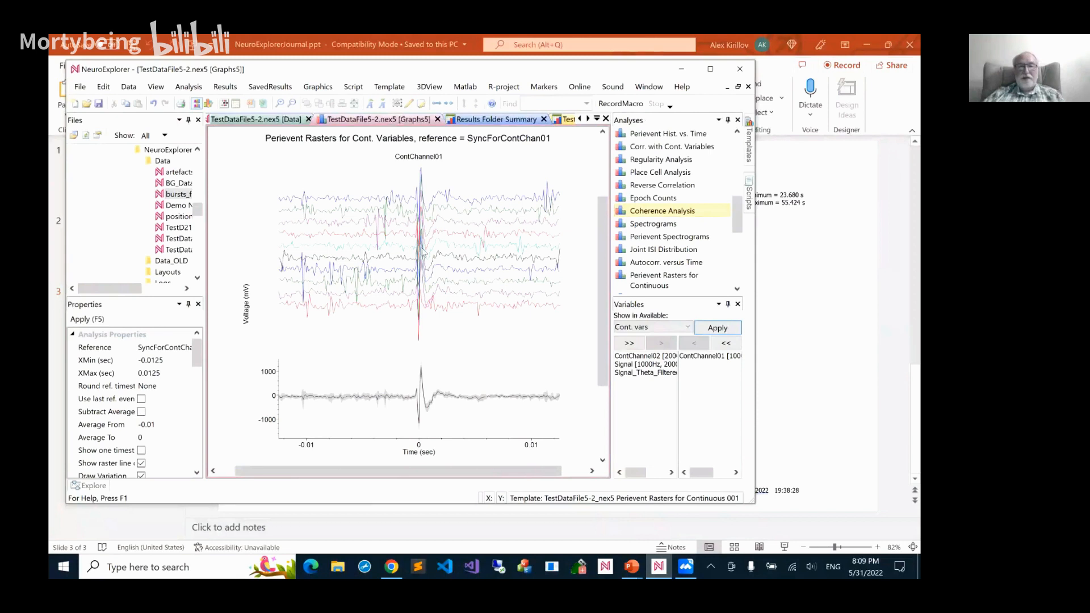
{"action": "left_click", "coordinate": [451, 105]}
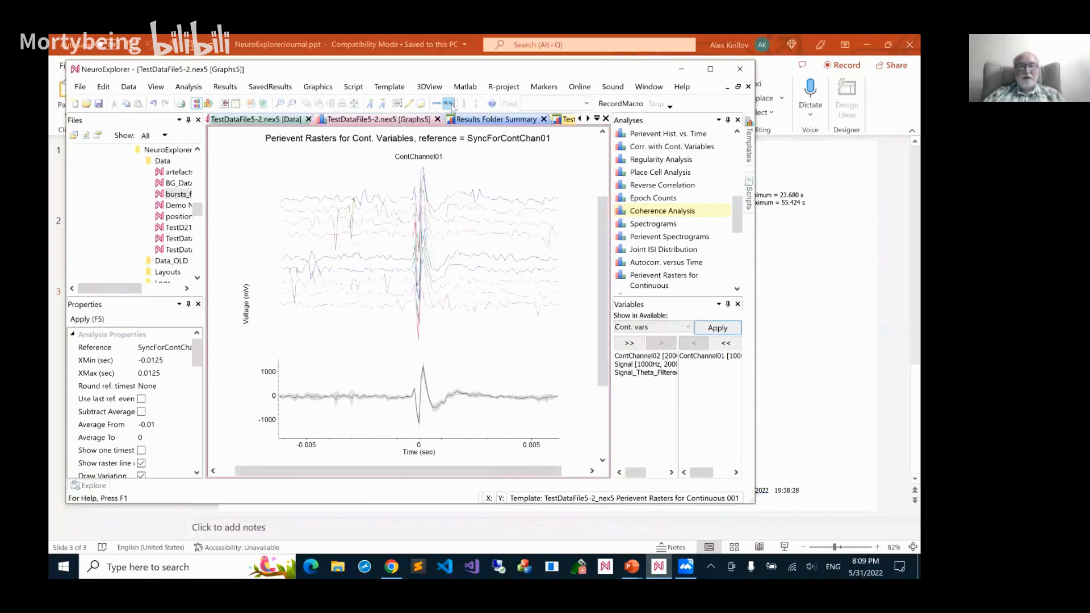
{"action": "double_click", "coordinate": [442, 106]}
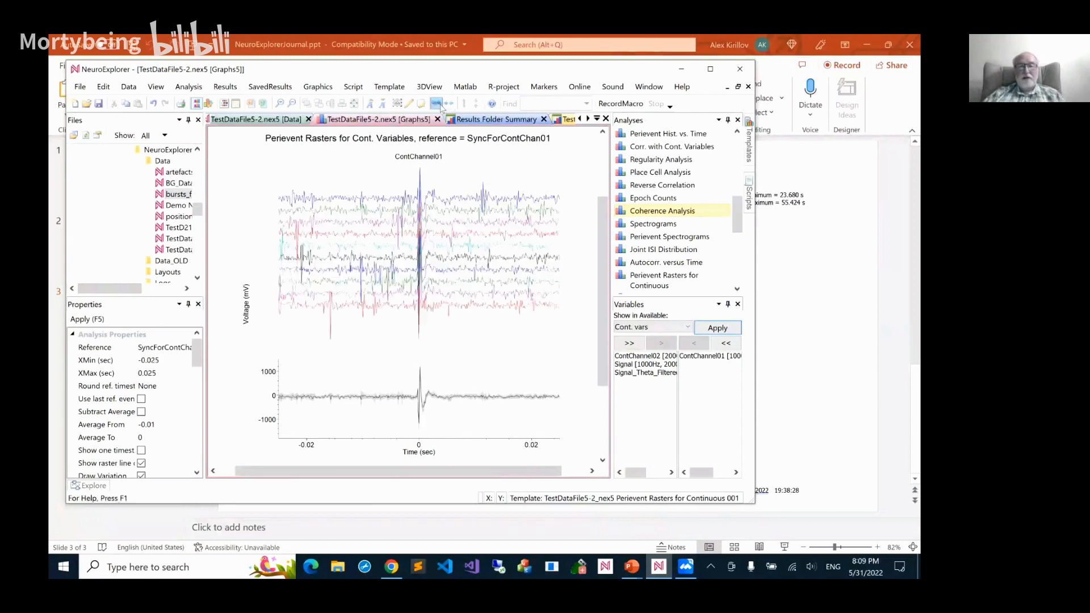
Close the Results Folder Summary and the restored graphs, then run Coherence Analysis on the data file's neurons with Neuron06d as reference
{"action": "left_click", "coordinate": [544, 119]}
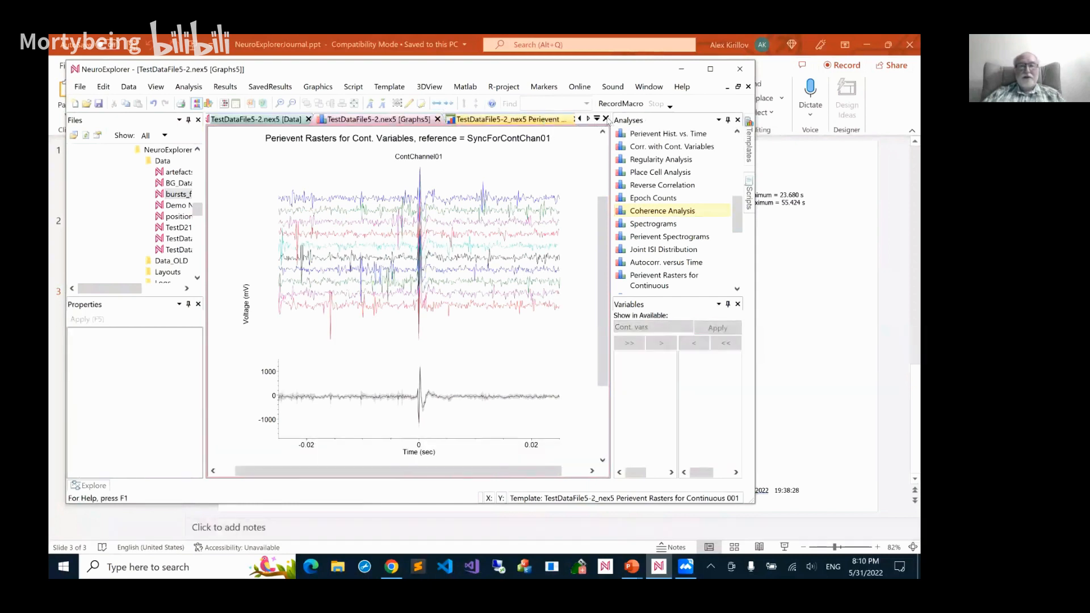
{"action": "left_click", "coordinate": [605, 119]}
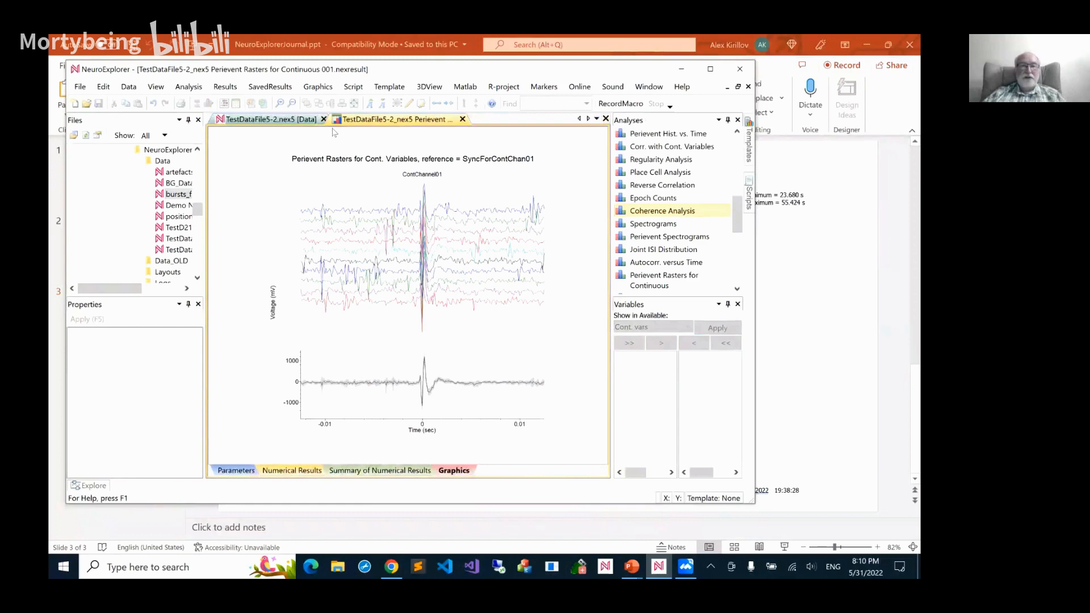
{"action": "left_click", "coordinate": [296, 117]}
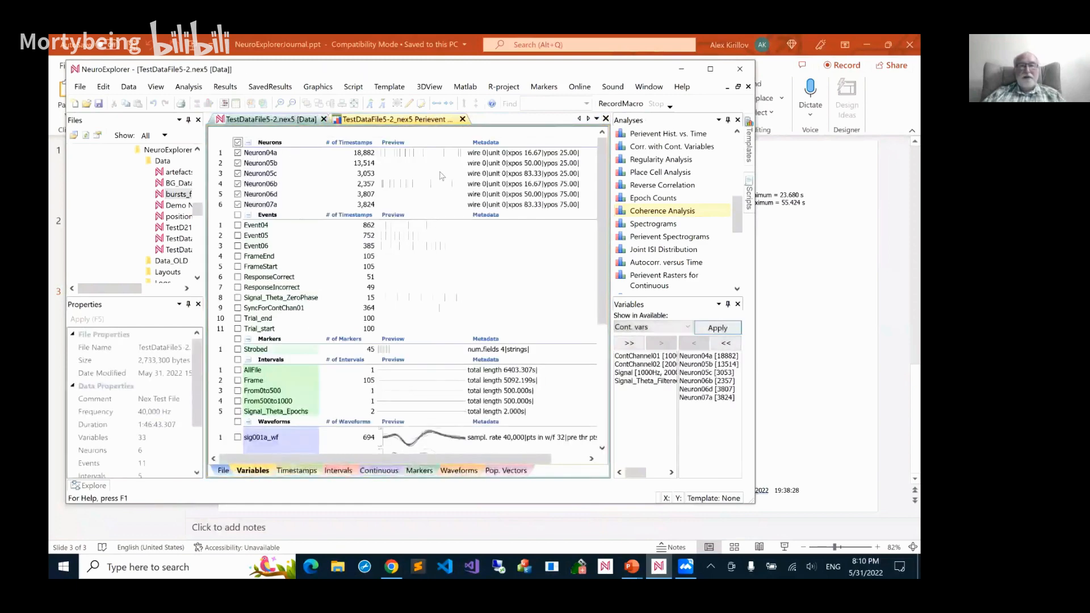
{"action": "double_click", "coordinate": [623, 215]}
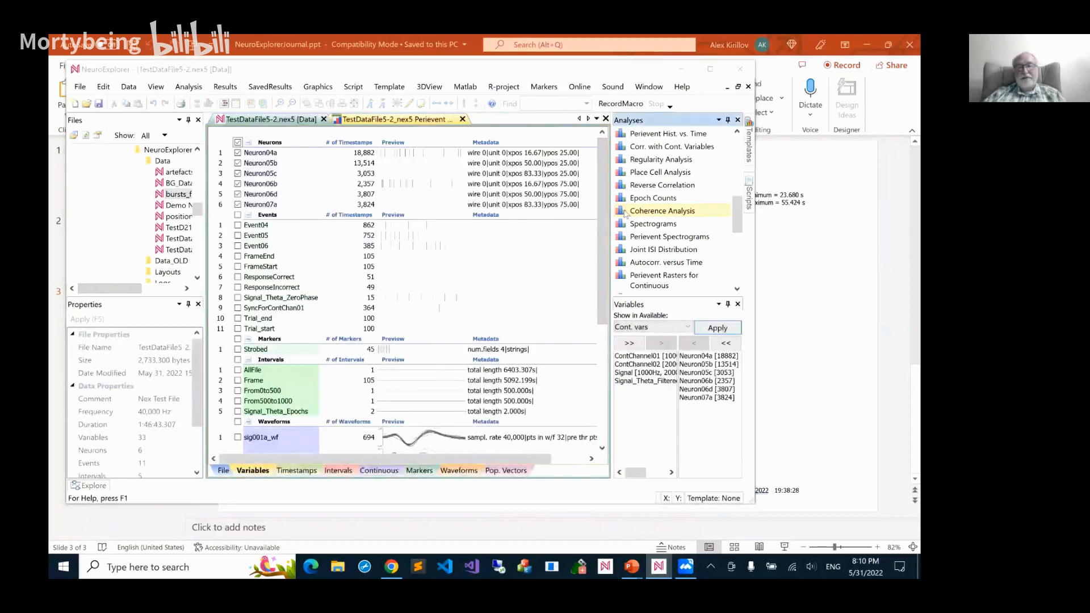
{"action": "left_click", "coordinate": [487, 486]}
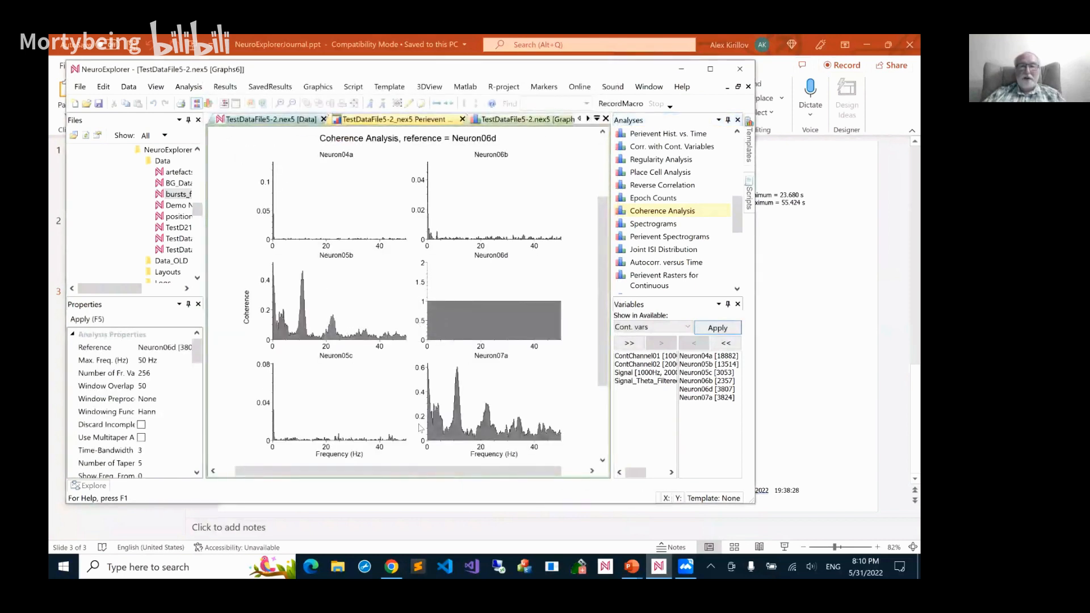
Open the numerical results of the Coherence Analysis and examine the coherence values by frequency for each neuron
{"action": "mouse_move", "coordinate": [456, 421]}
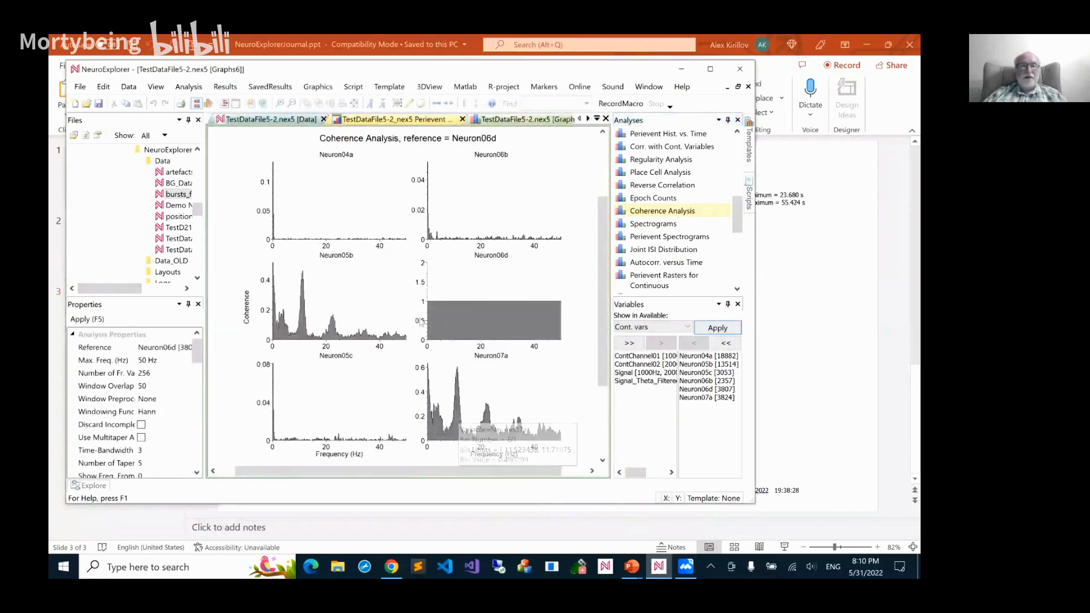
{"action": "left_click", "coordinate": [155, 87]}
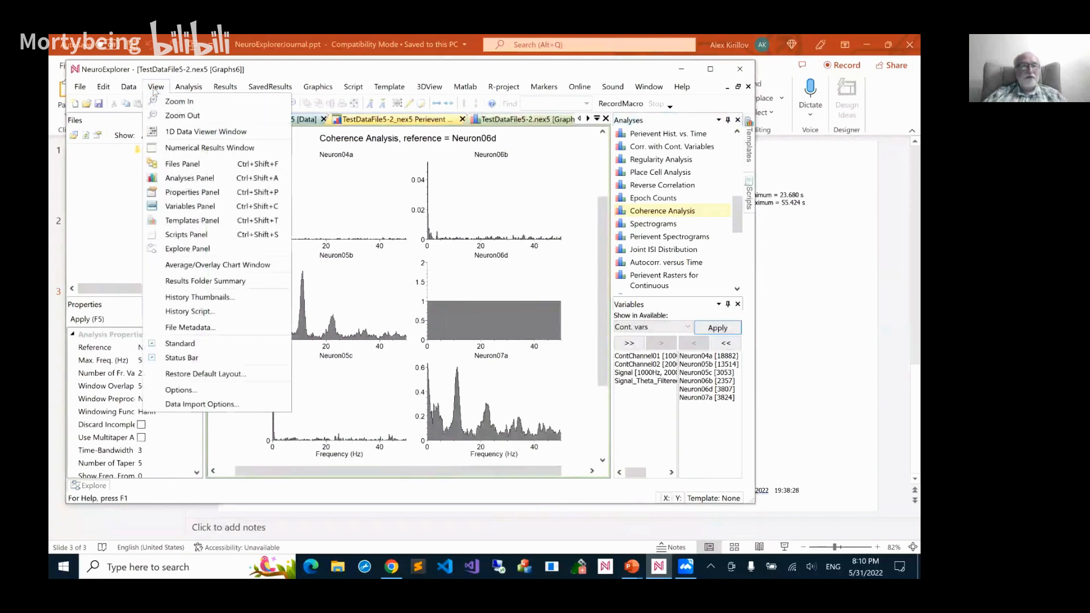
{"action": "left_click", "coordinate": [175, 149]}
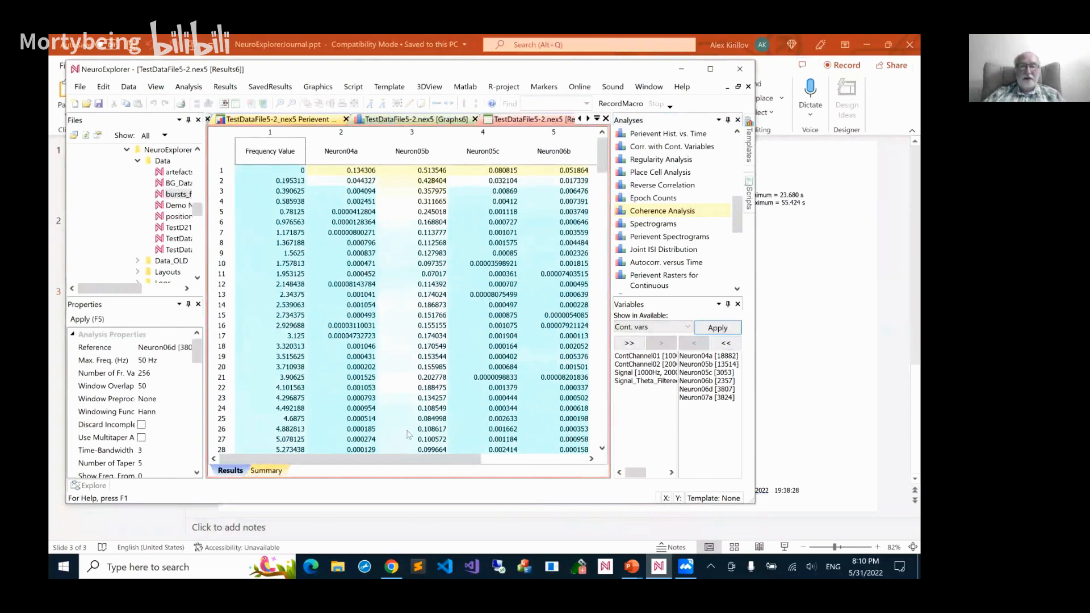
{"action": "left_click_drag", "start_coordinate": [603, 167], "coordinate": [604, 226]}
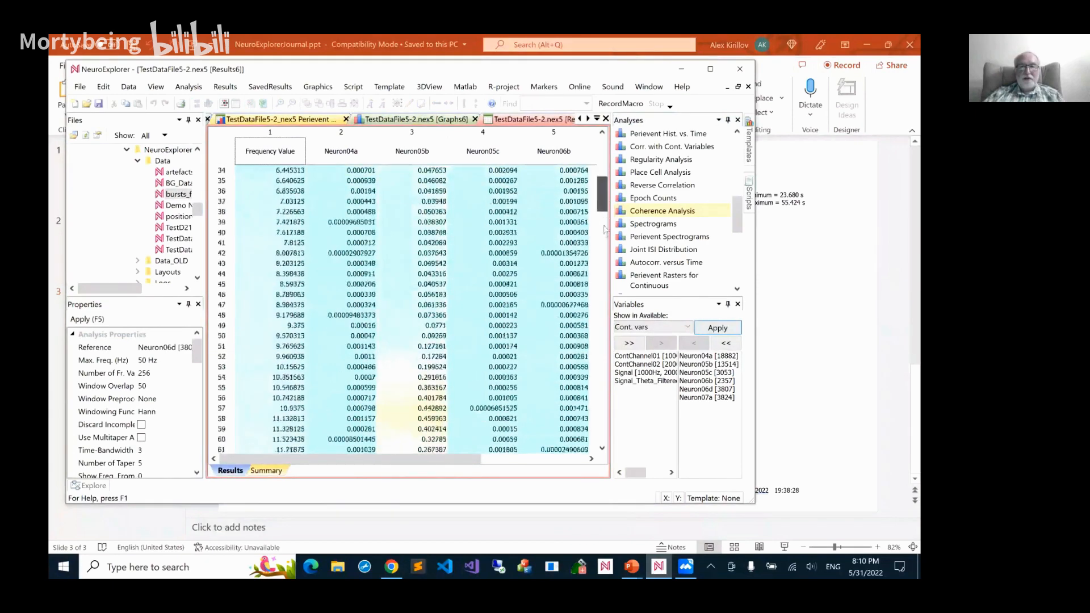
{"action": "scroll", "coordinate": [605, 227], "scroll_direction": "down", "scroll_amount": 2}
{"action": "scroll", "coordinate": [606, 222], "scroll_direction": "down", "scroll_amount": 3}
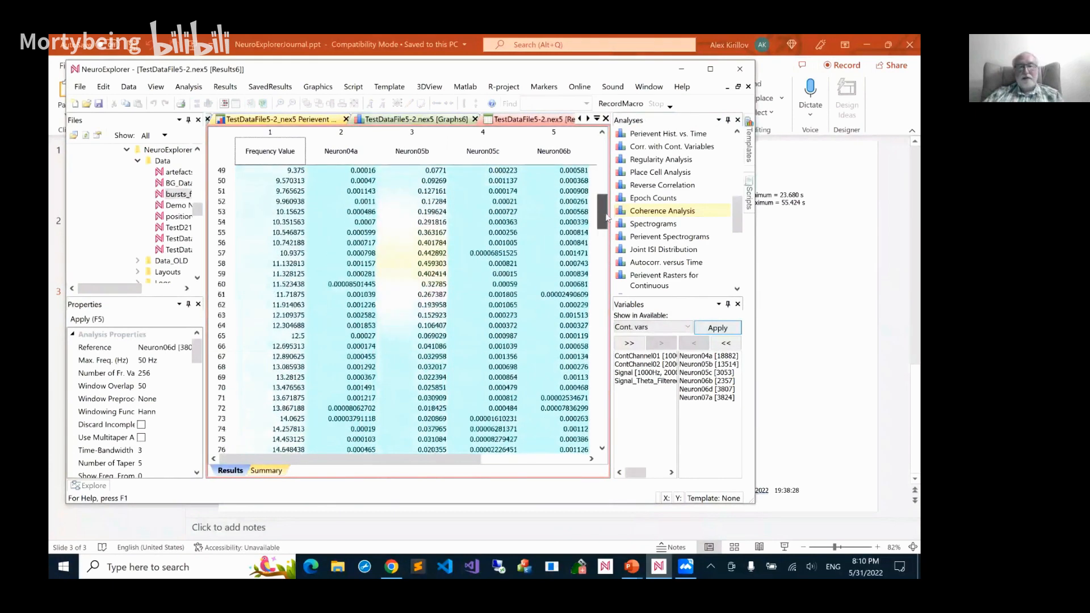
{"action": "scroll", "coordinate": [606, 219], "scroll_direction": "up", "scroll_amount": 2}
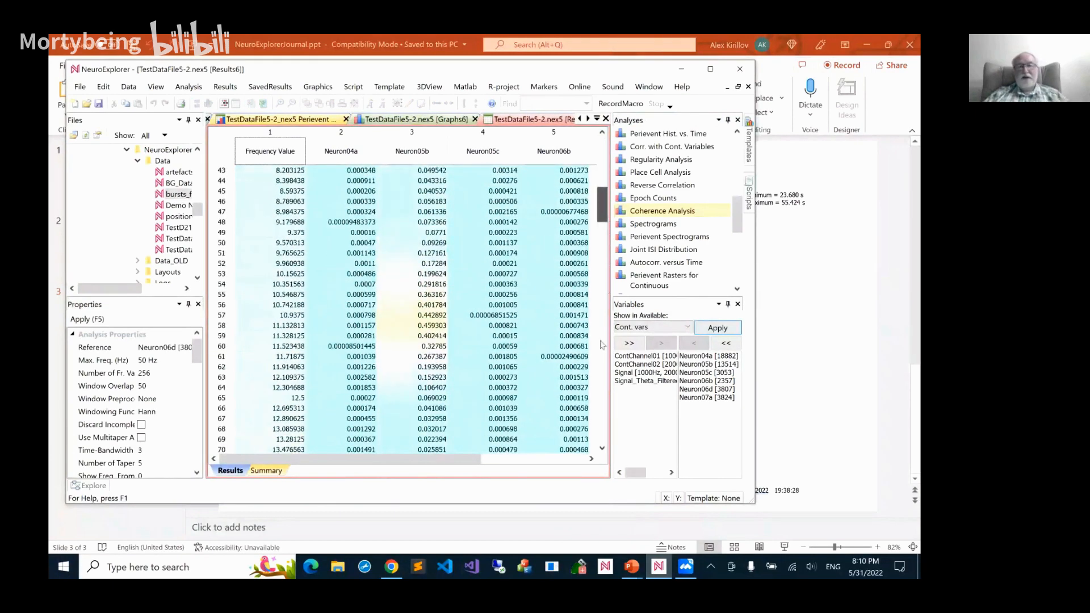
{"action": "left_click_drag", "start_coordinate": [602, 345], "coordinate": [623, 143]}
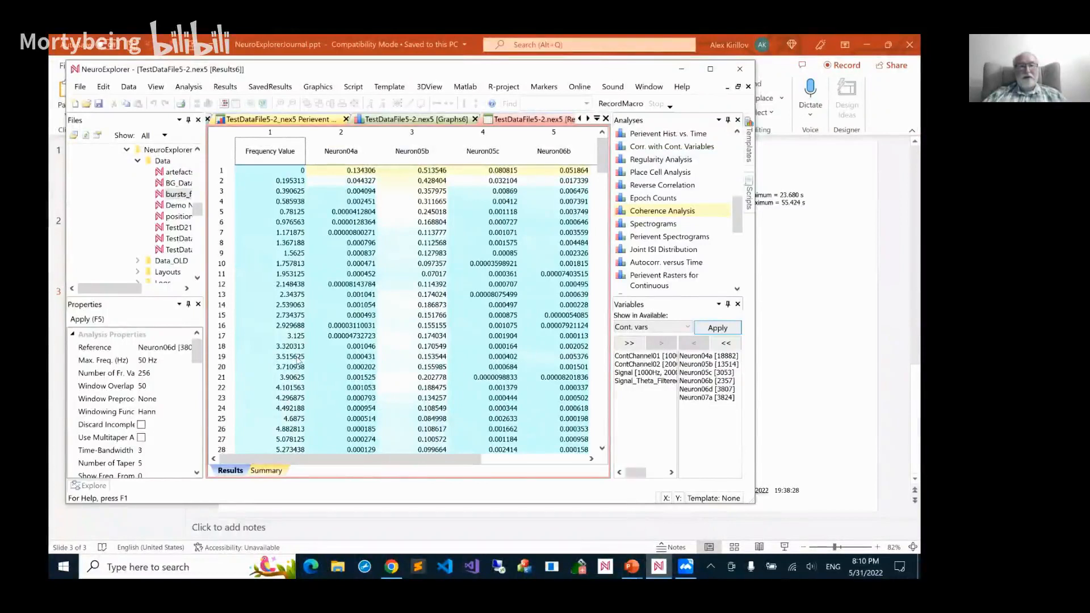
Review all columns of the numerical results summary through Confidence Level, and close the results window
{"action": "left_click", "coordinate": [266, 470]}
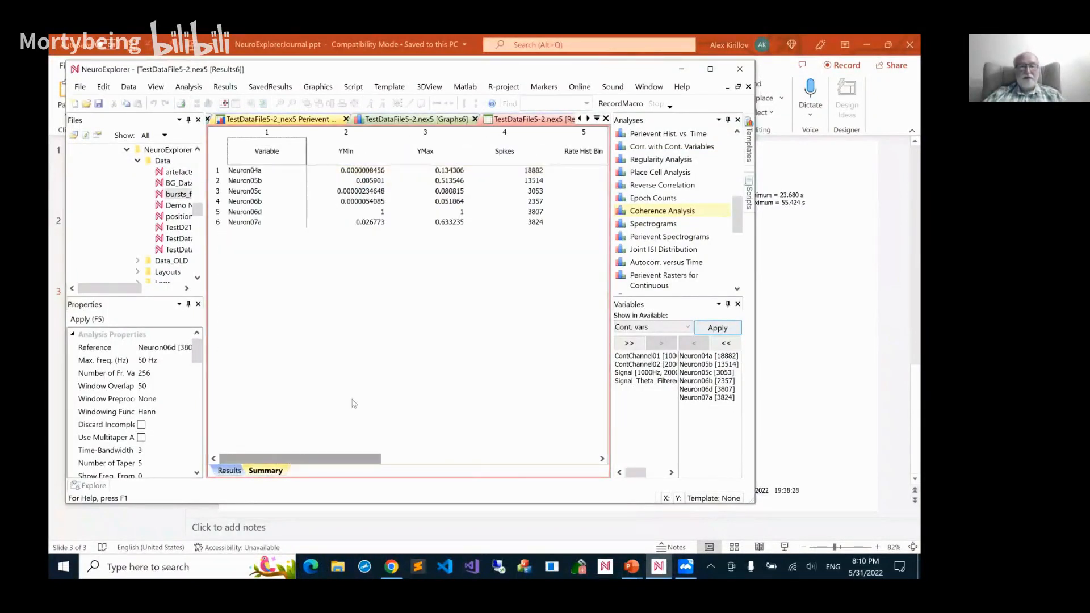
{"action": "left_click_drag", "start_coordinate": [352, 461], "coordinate": [568, 454]}
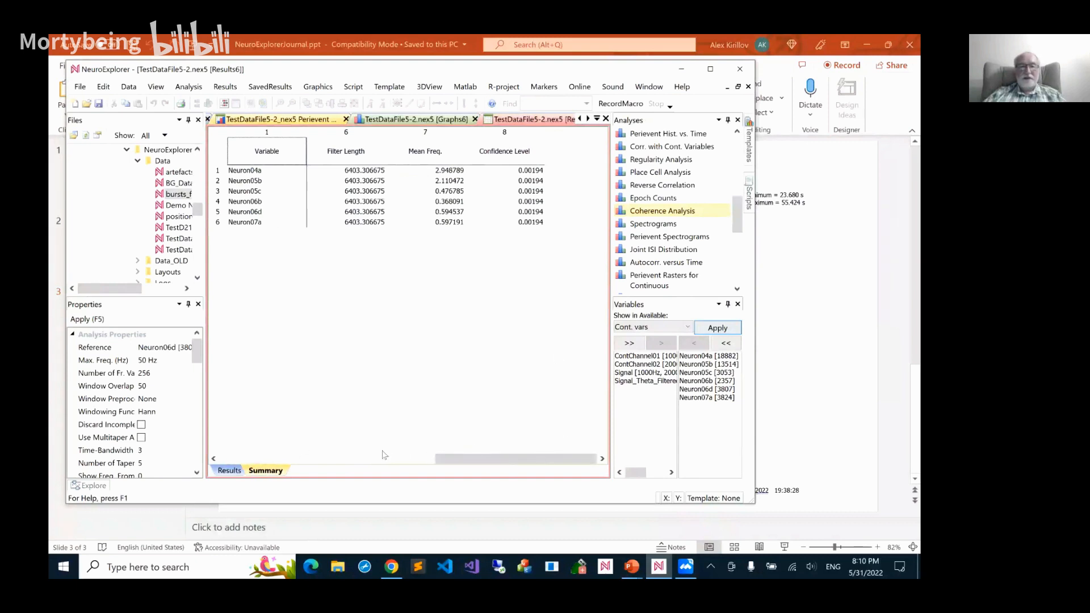
{"action": "left_click_drag", "start_coordinate": [443, 459], "coordinate": [227, 459]}
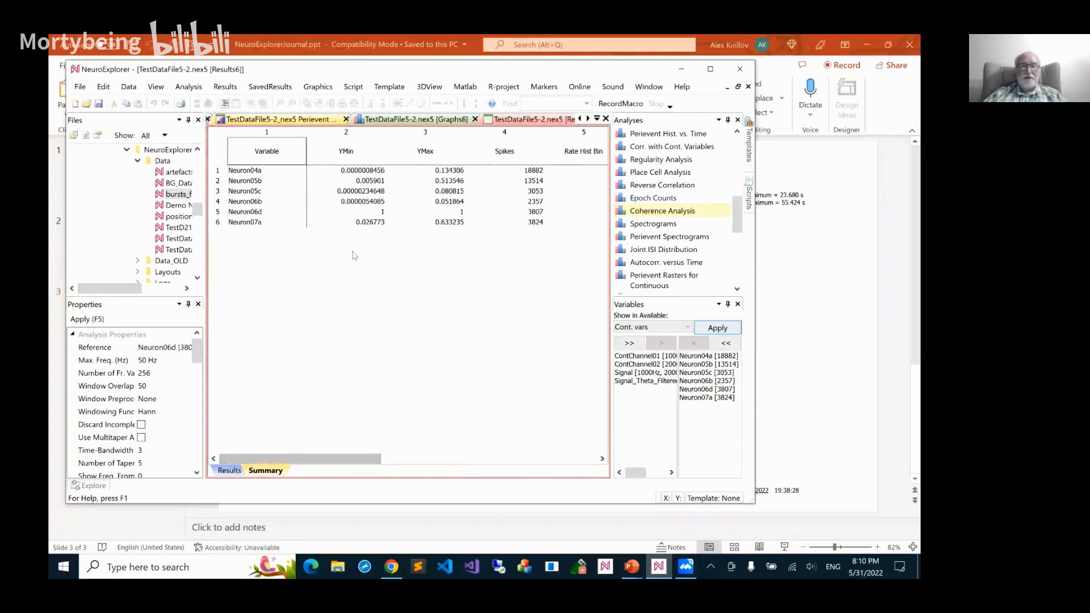
{"action": "left_click", "coordinate": [606, 119]}
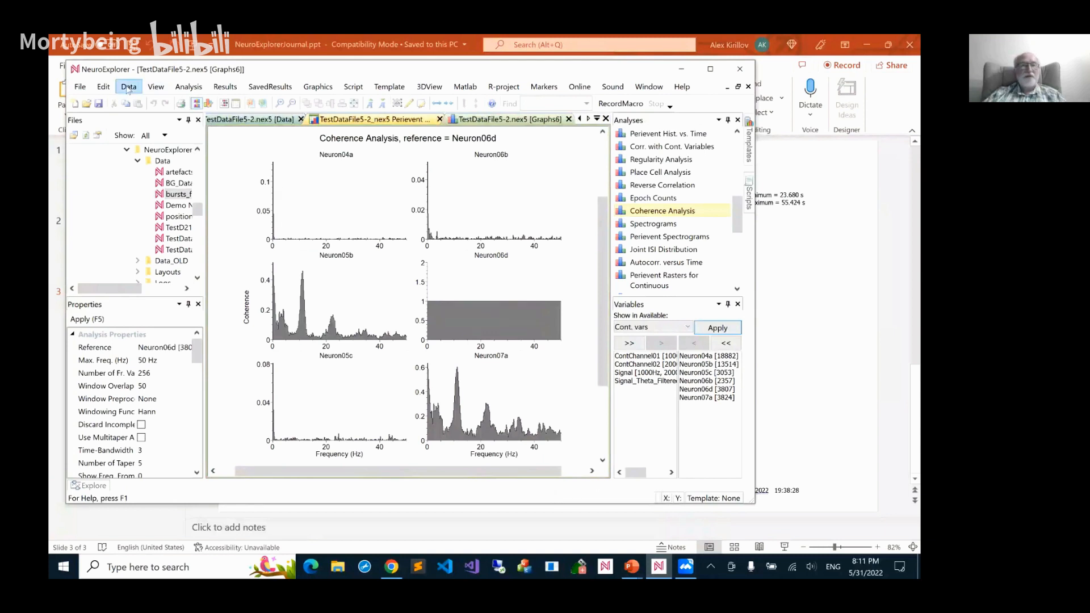
Reopen the Coherence Analysis numerical results window and look through its rows
{"action": "left_click", "coordinate": [156, 86]}
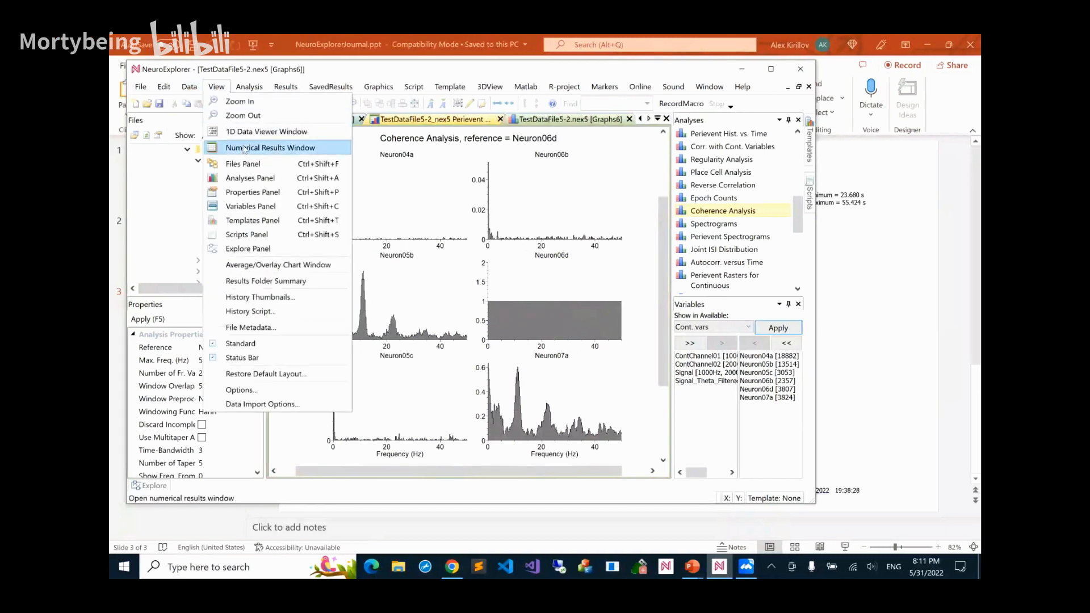
{"action": "left_click", "coordinate": [368, 63]}
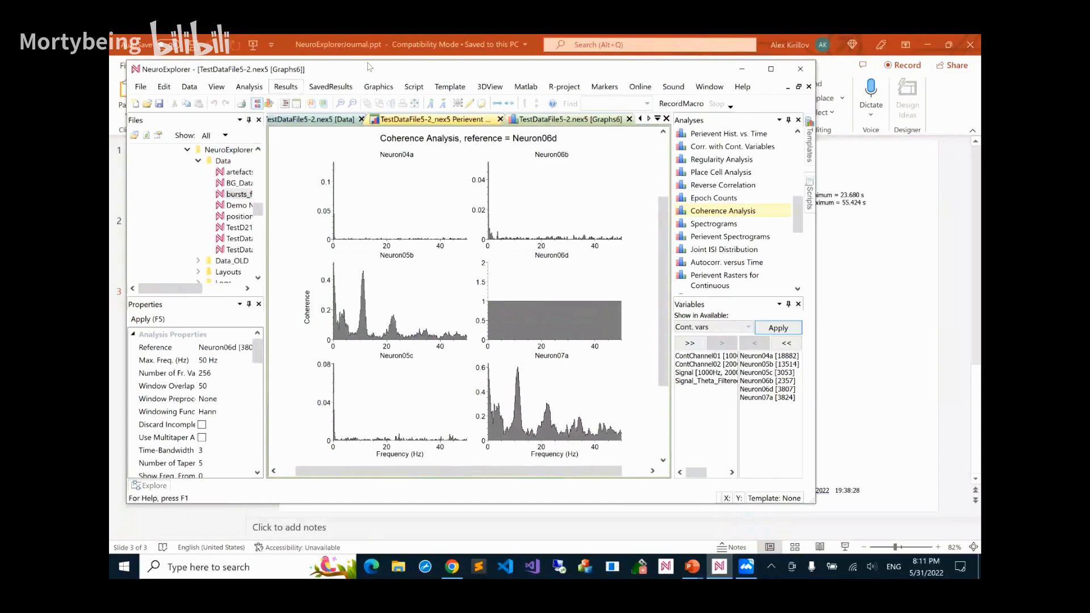
{"action": "left_click", "coordinate": [296, 105]}
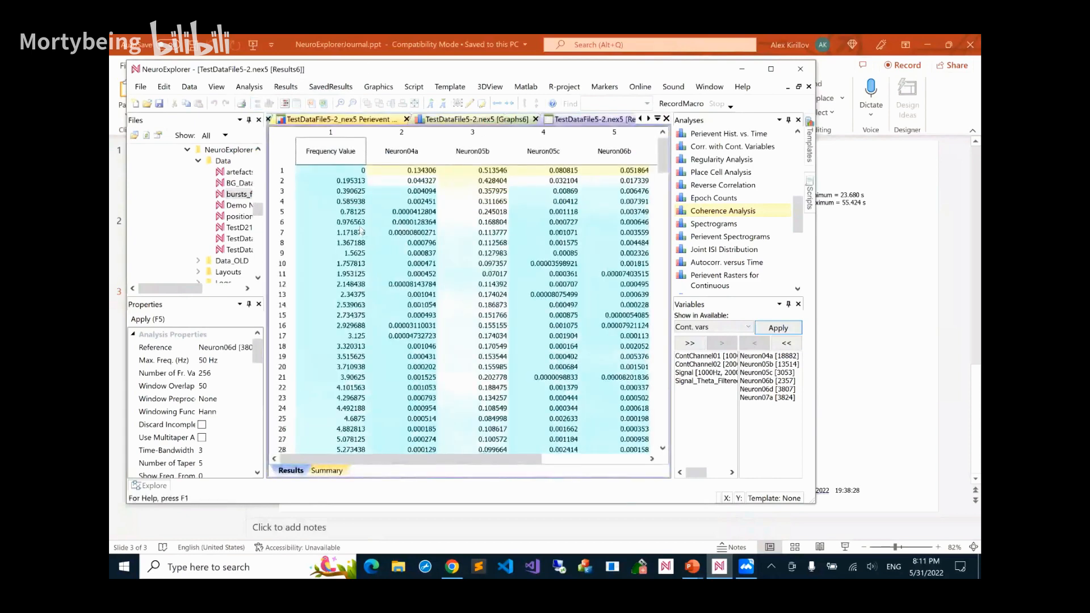
{"action": "scroll", "coordinate": [373, 309], "scroll_direction": "down", "scroll_amount": 6}
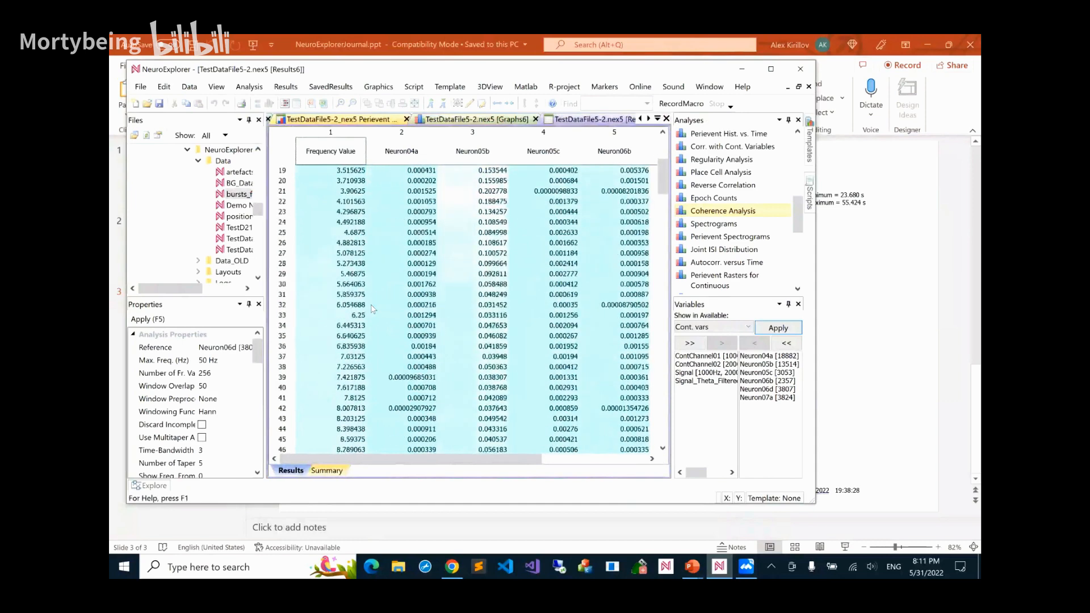
{"action": "scroll", "coordinate": [373, 309], "scroll_direction": "up", "scroll_amount": 6}
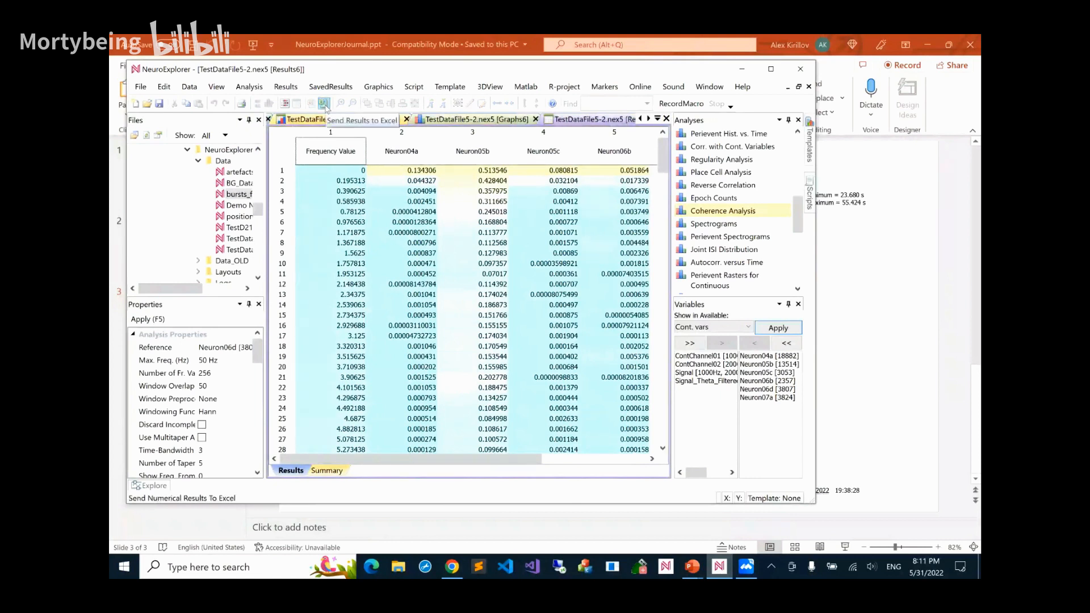
Export all numerical results with column names to NeuroExplorerResults.xlsx, worksheet Results from Nex, starting at cell A1
{"action": "left_click", "coordinate": [285, 86]}
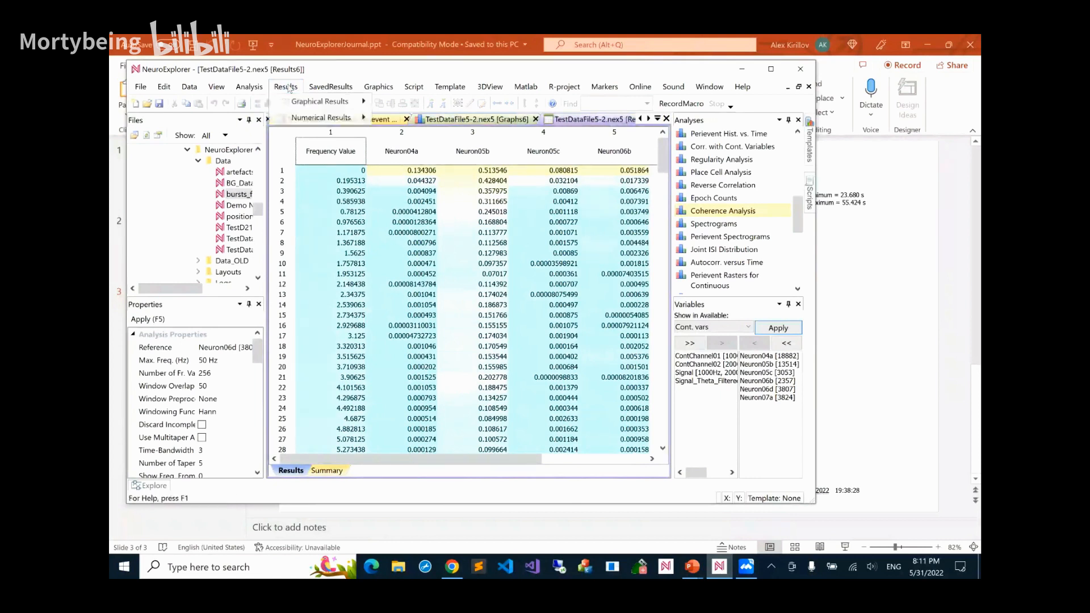
{"action": "mouse_move", "coordinate": [299, 121]}
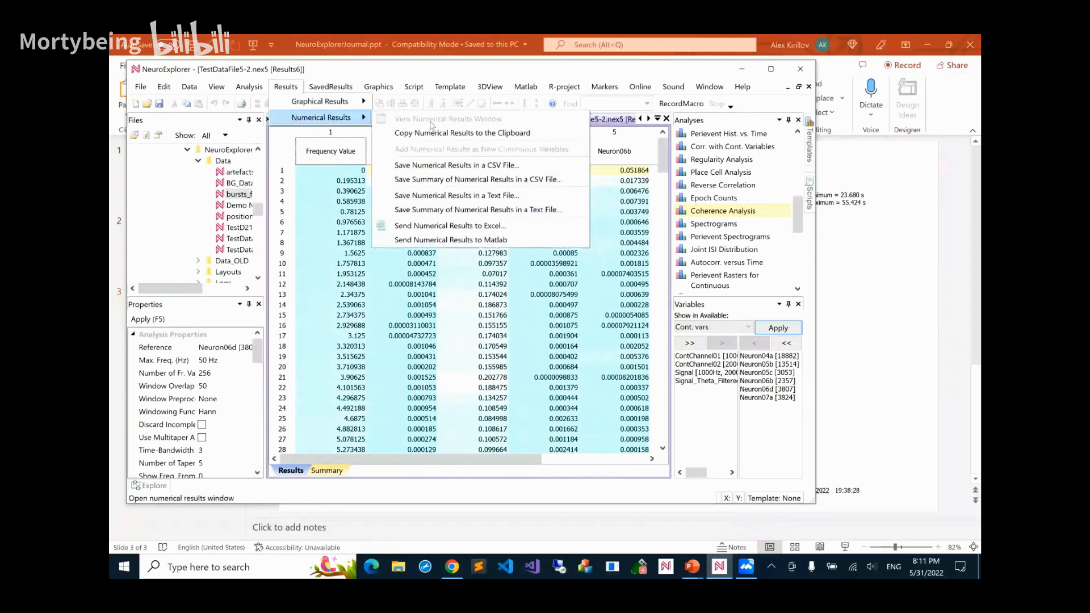
{"action": "left_click", "coordinate": [437, 227]}
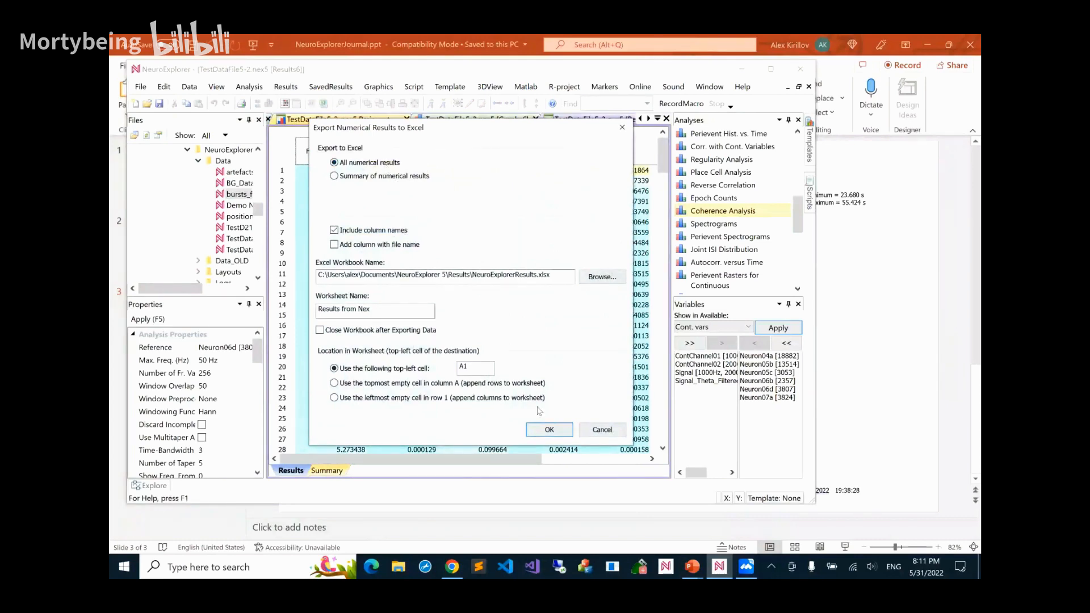
{"action": "left_click", "coordinate": [551, 433]}
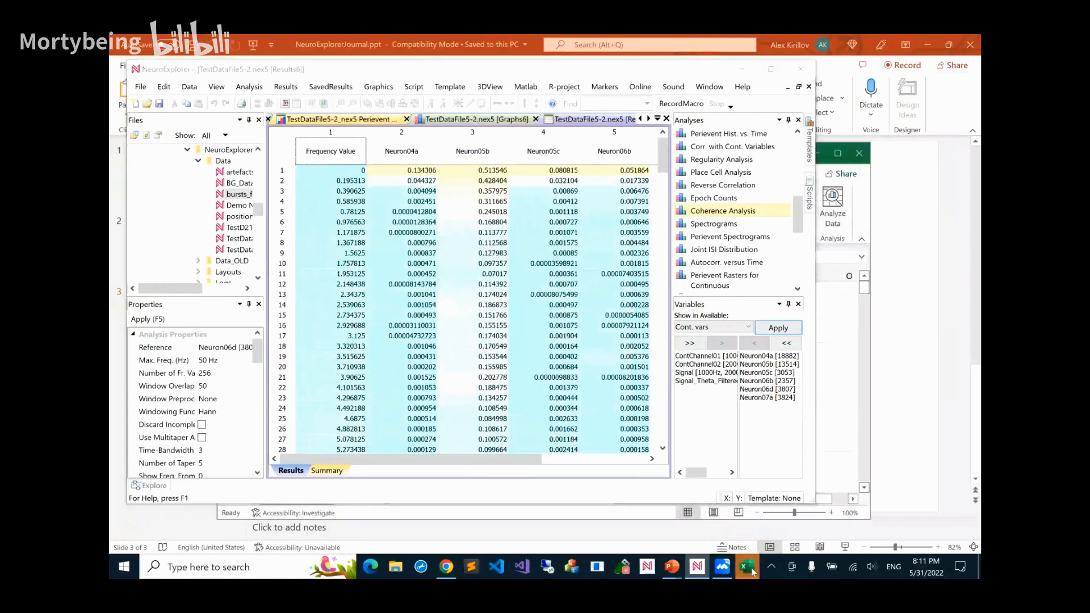
Switch to Excel to check the exported results, select the Frequency and Neuron04a columns, and minimize the workbook
{"action": "left_click", "coordinate": [749, 567]}
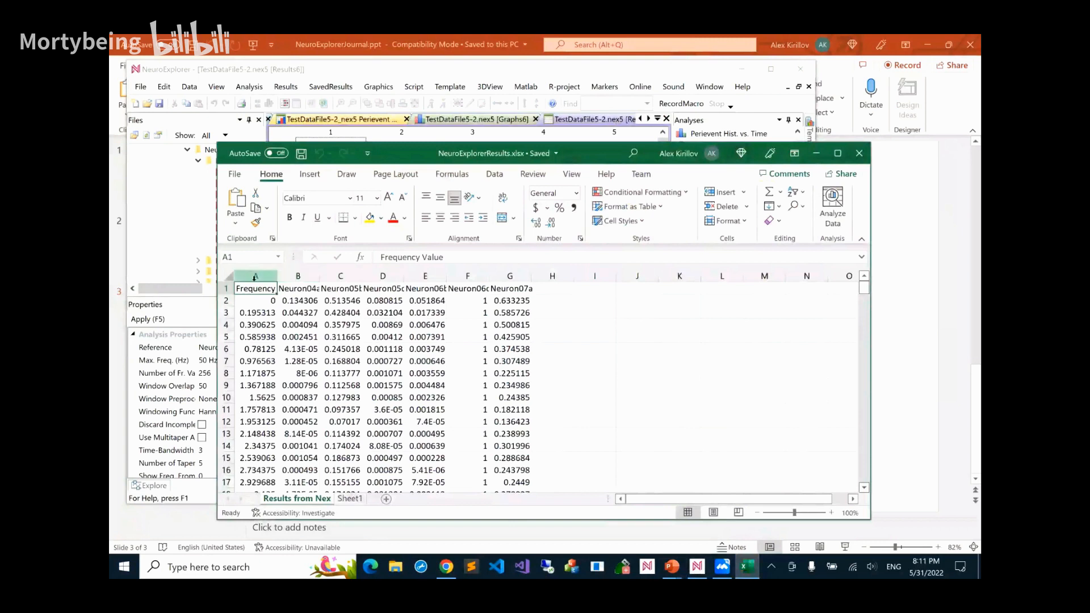
{"action": "left_click_drag", "start_coordinate": [255, 276], "coordinate": [285, 277]}
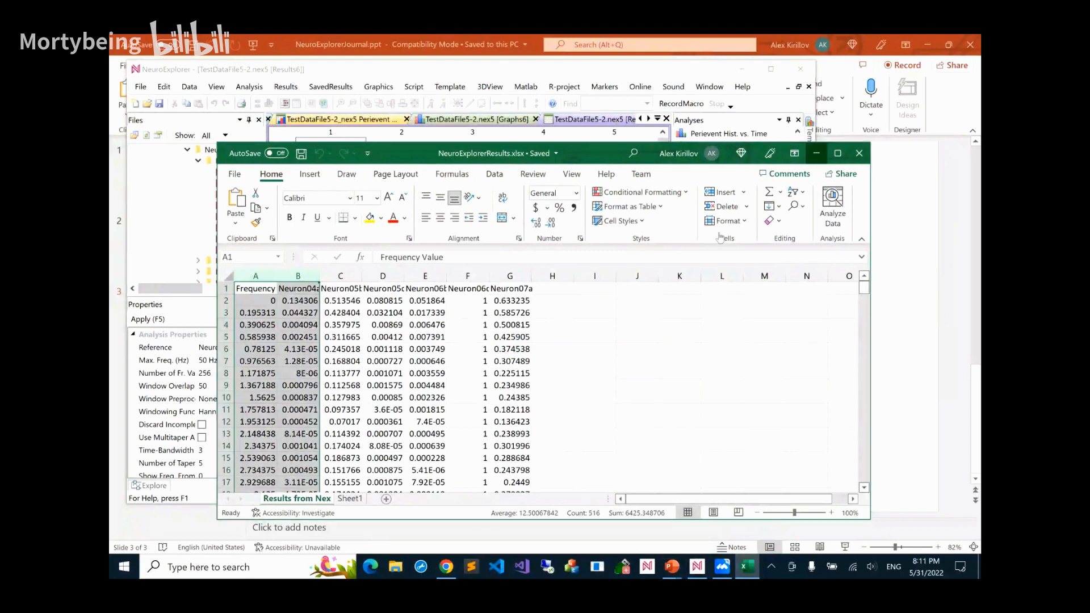
{"action": "left_click", "coordinate": [816, 153]}
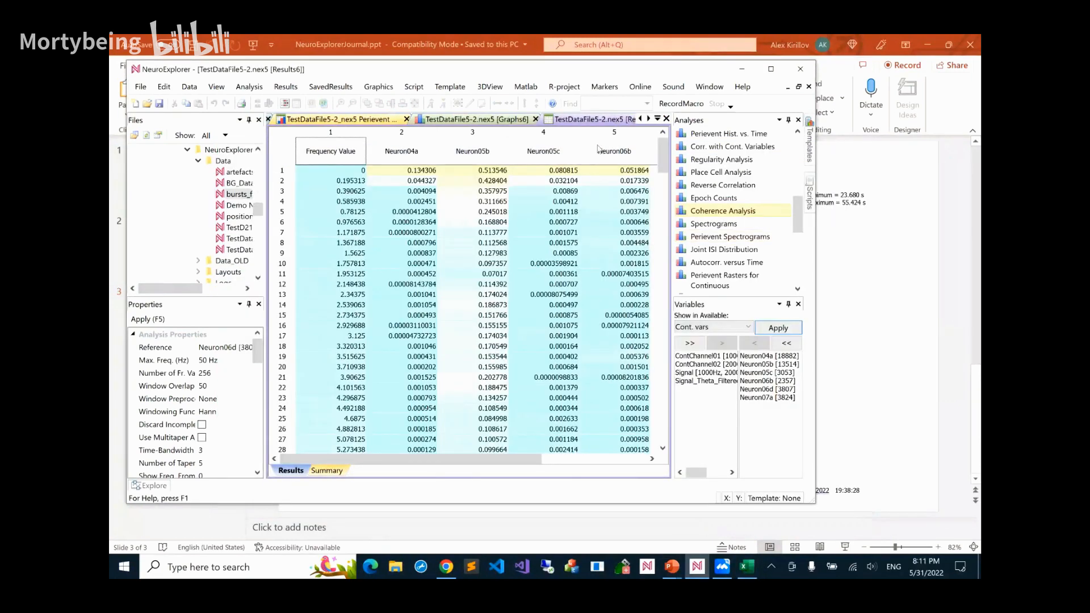
Close the numerical results, the coherence graphs and the saved perievent rasters result, leaving only the data file open
{"action": "left_click", "coordinate": [666, 118]}
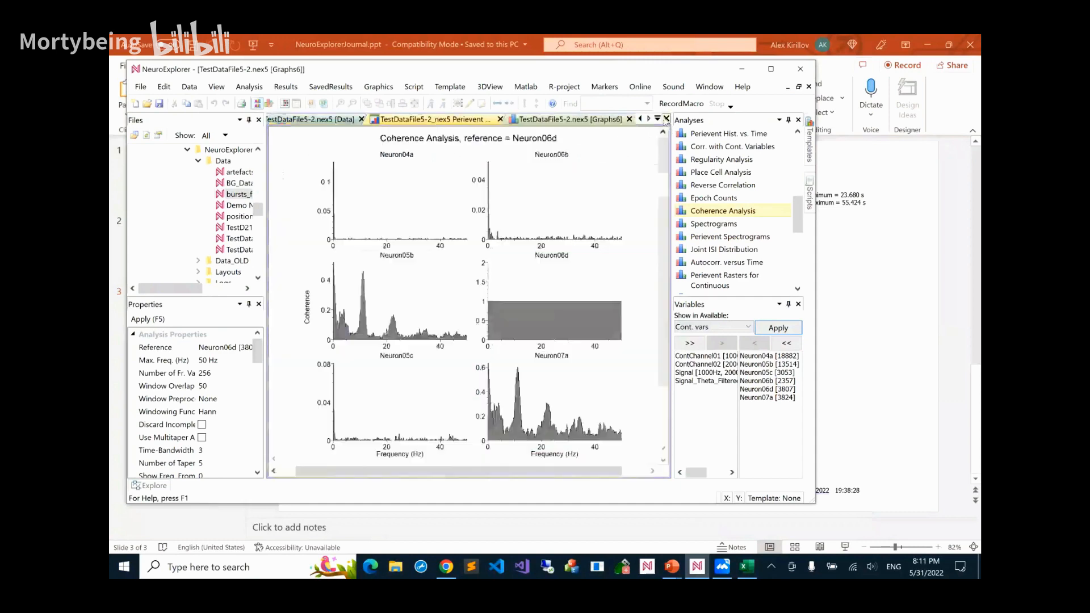
{"action": "left_click", "coordinate": [629, 120]}
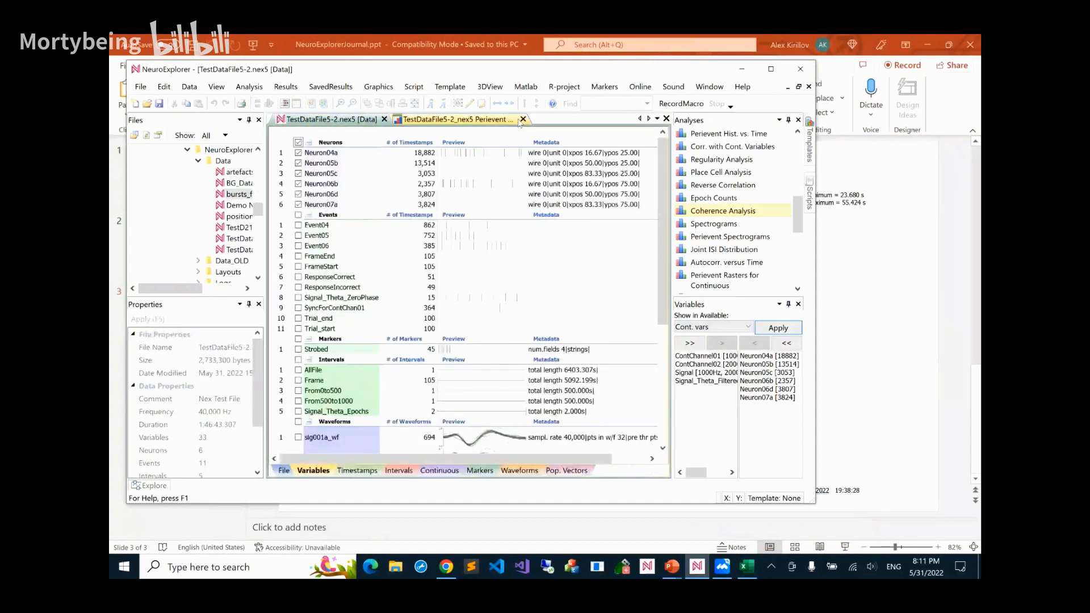
{"action": "left_click", "coordinate": [523, 119]}
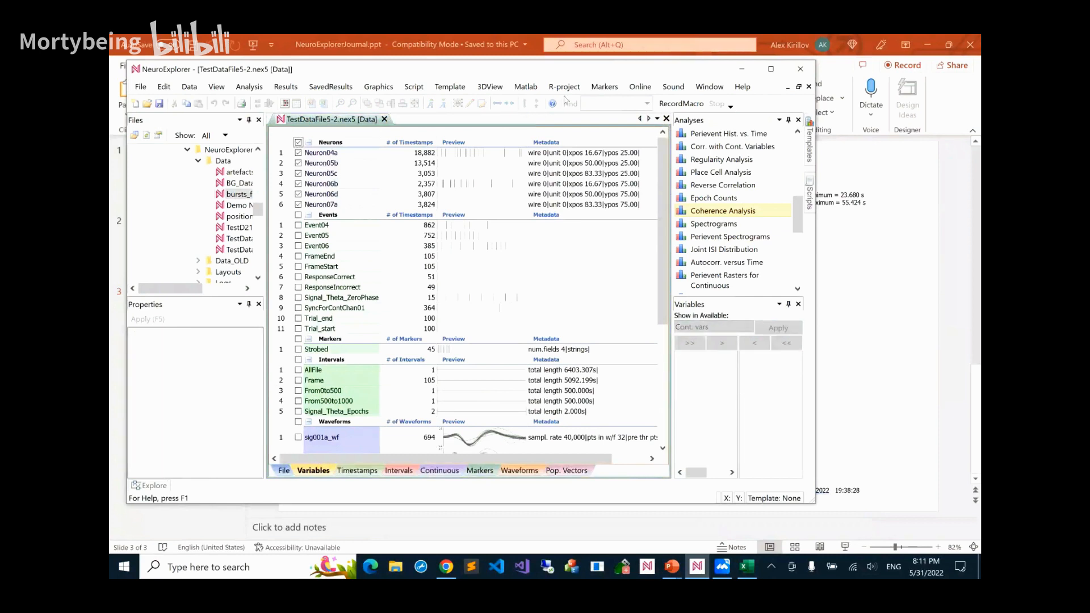
{"action": "left_click", "coordinate": [526, 86]}
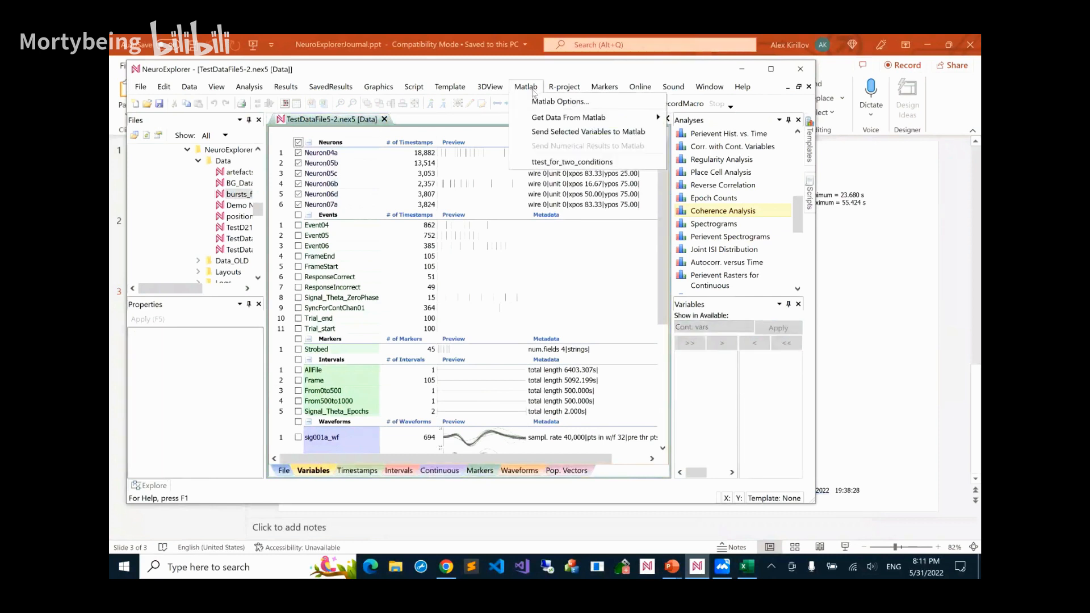
{"action": "mouse_move", "coordinate": [541, 117]}
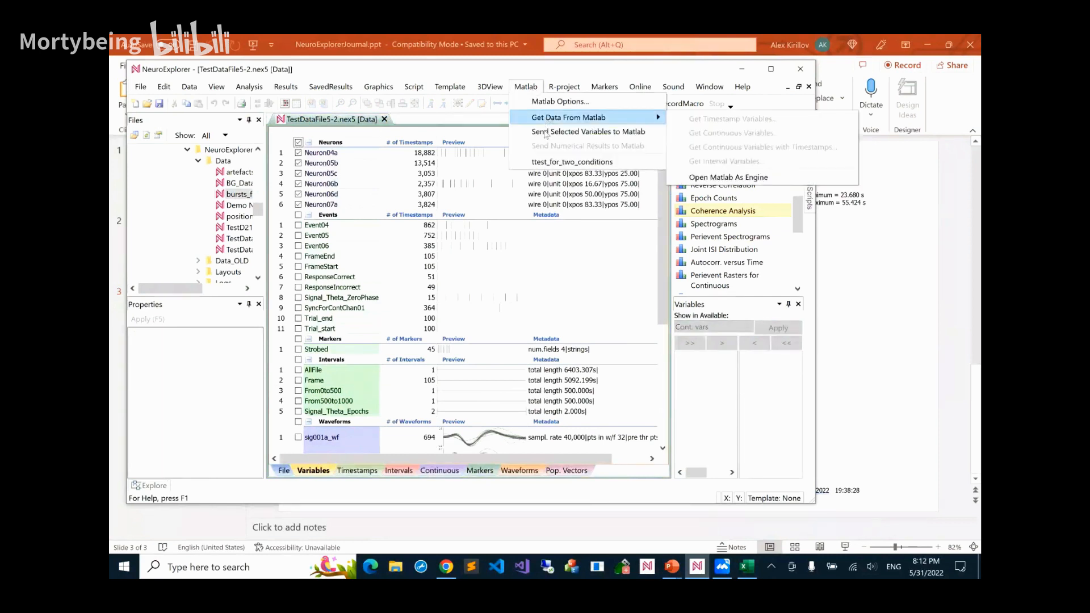
{"action": "left_click", "coordinate": [421, 119]}
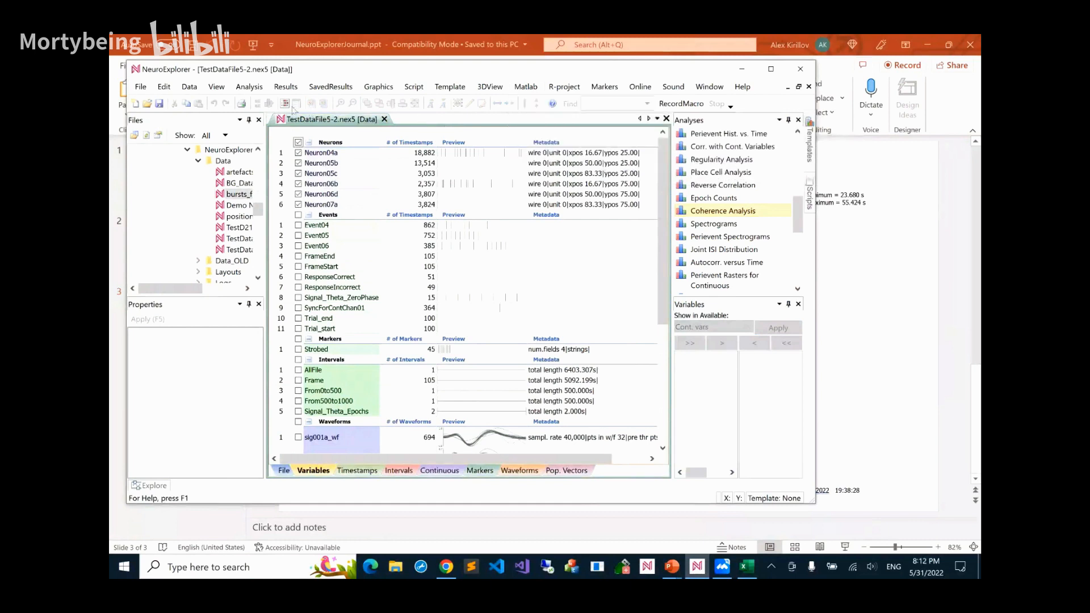
Run Coherence Analysis with Neuron06d as the reference variable and send its numerical results to Matlab
{"action": "double_click", "coordinate": [696, 216]}
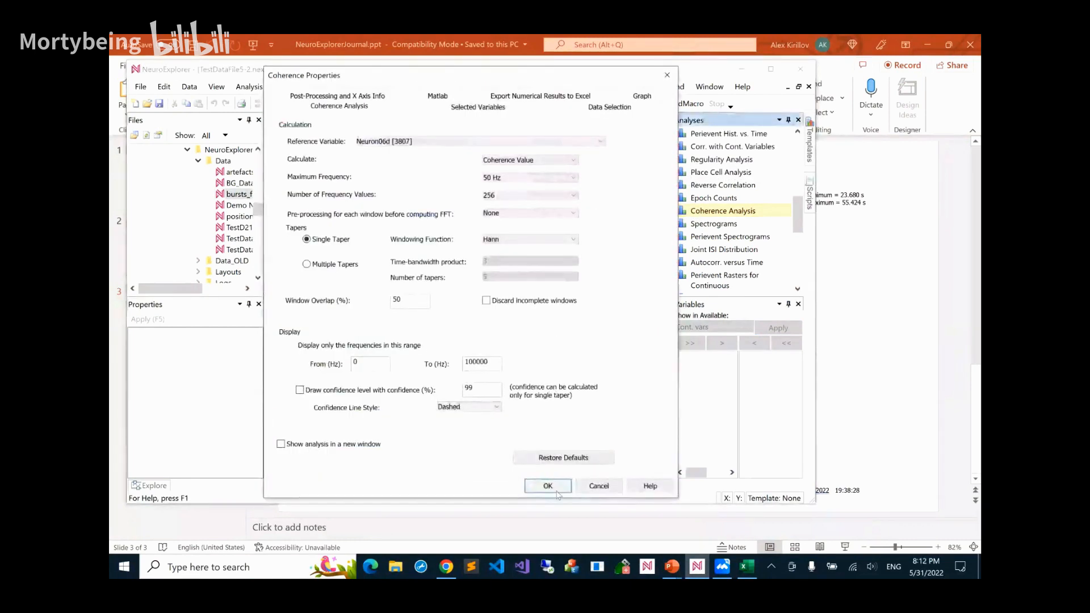
{"action": "left_click", "coordinate": [547, 484]}
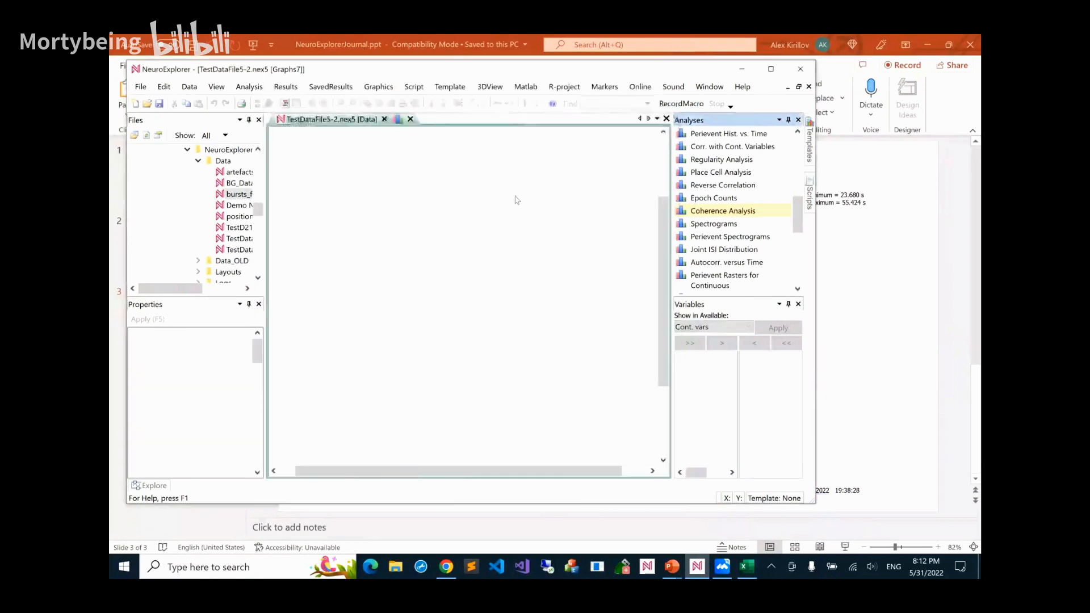
{"action": "left_click", "coordinate": [524, 87]}
{"action": "left_click", "coordinate": [539, 141]}
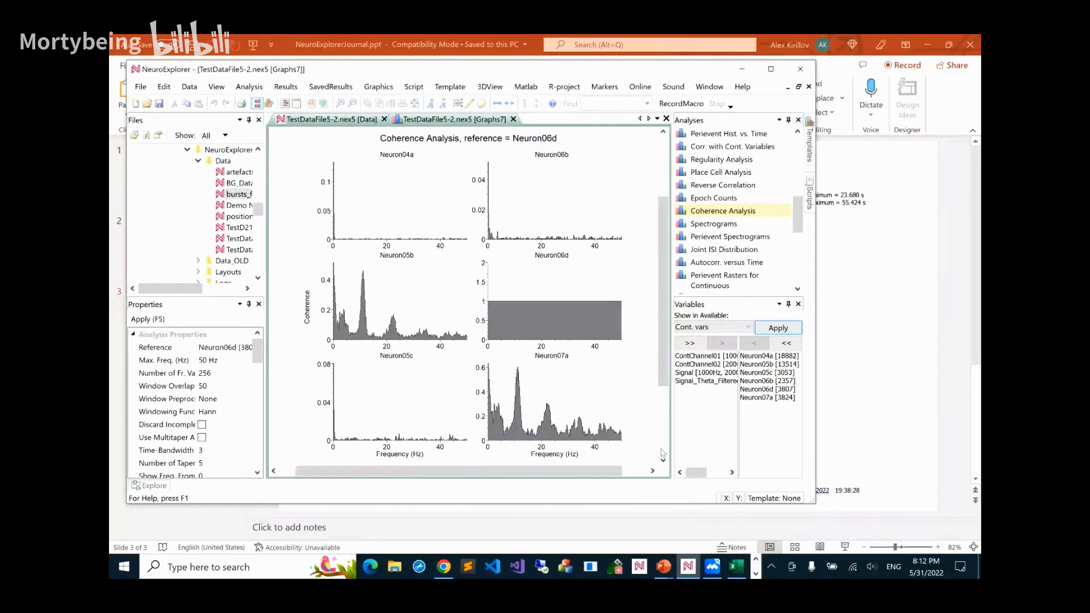
Switch to MATLAB, maximize its window, and open the nex matrix from the workspace to check the transferred results
{"action": "left_click", "coordinate": [755, 572]}
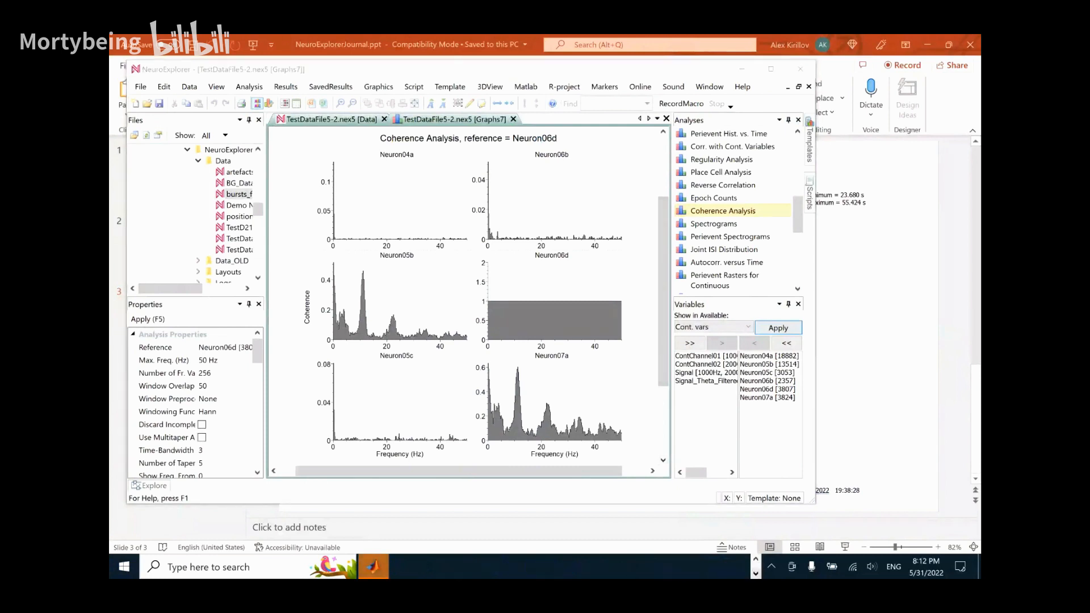
{"action": "left_click", "coordinate": [385, 569]}
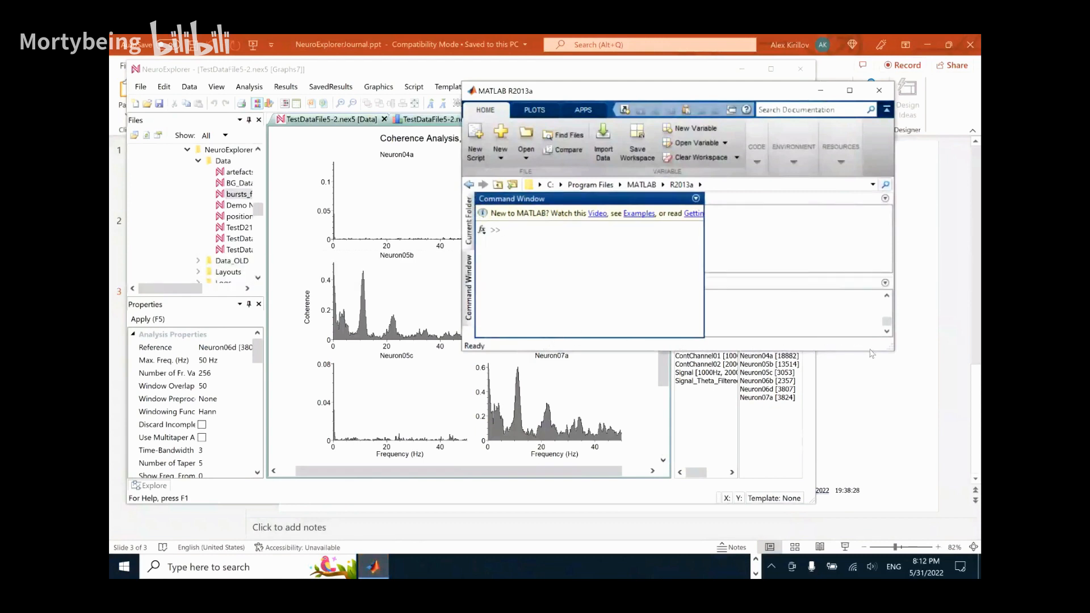
{"action": "left_click_drag", "start_coordinate": [892, 349], "coordinate": [892, 423]}
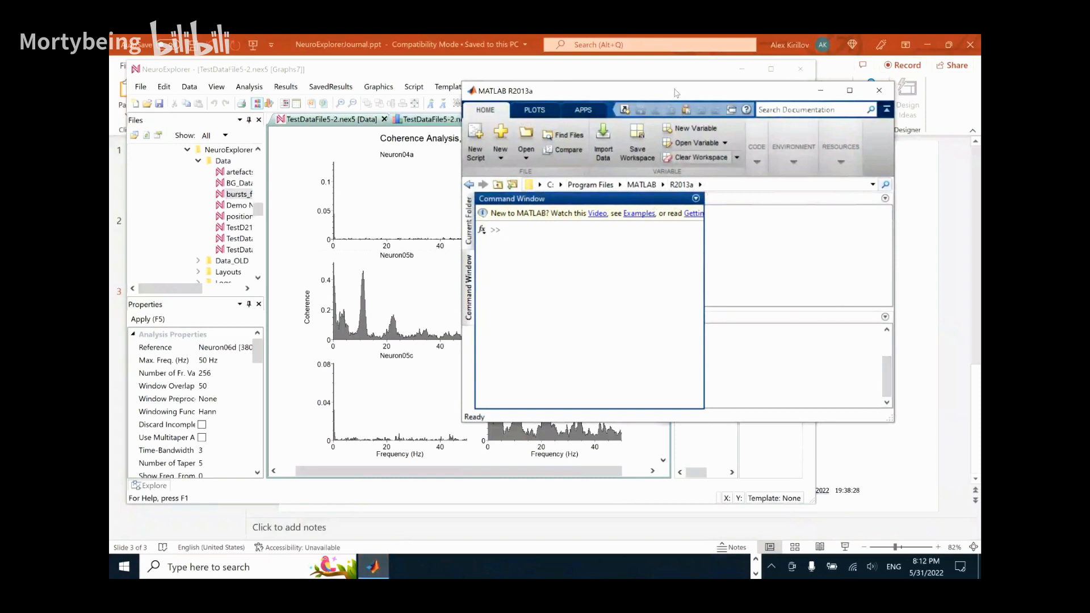
{"action": "left_click_drag", "start_coordinate": [653, 93], "coordinate": [466, 72]}
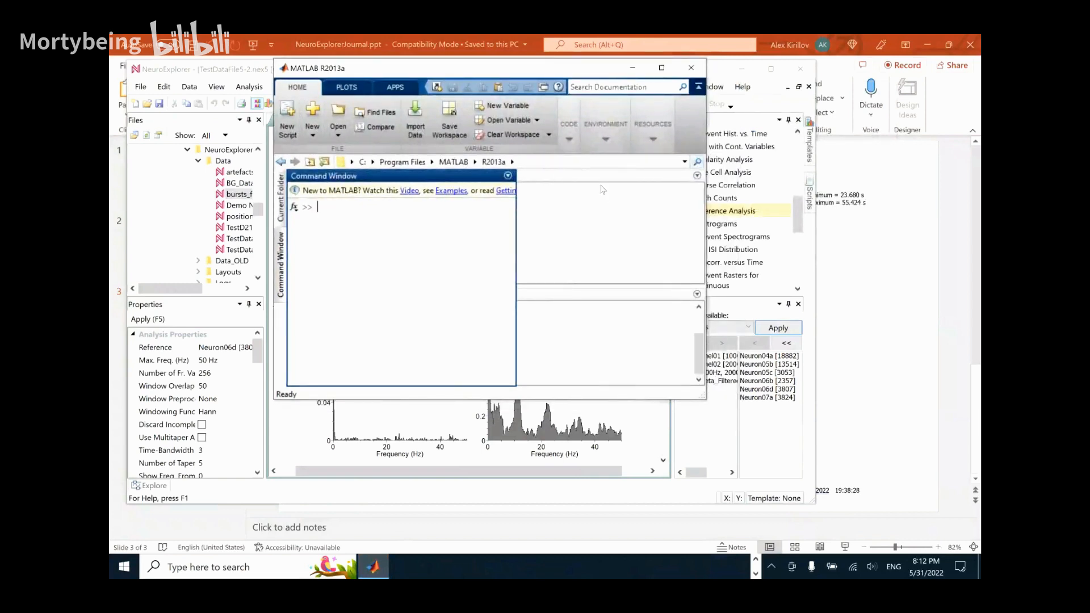
{"action": "left_click", "coordinate": [661, 68]}
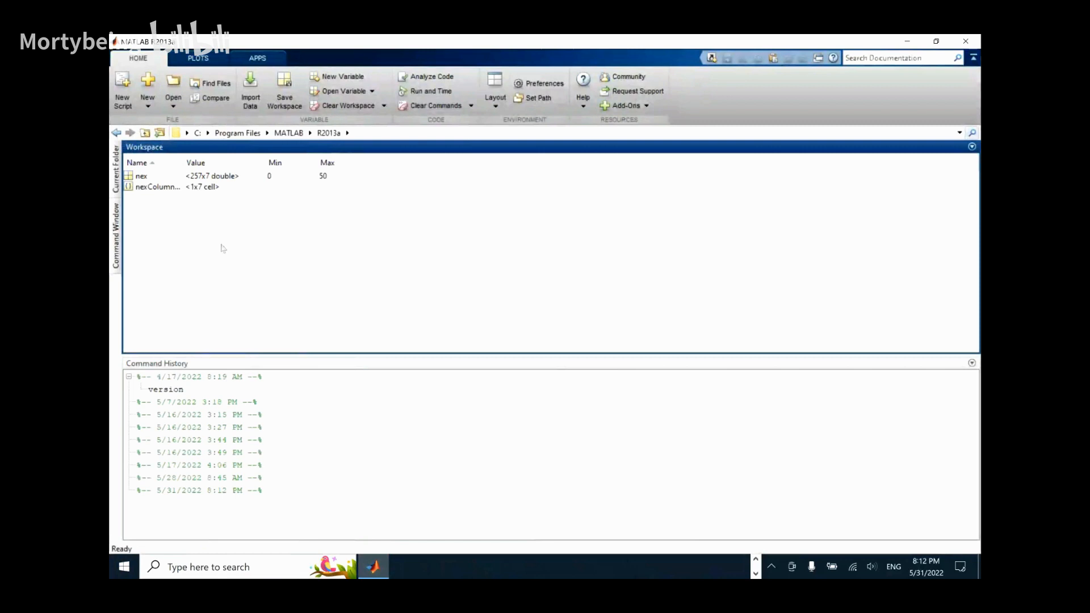
{"action": "left_click", "coordinate": [141, 176]}
{"action": "double_click", "coordinate": [141, 177]}
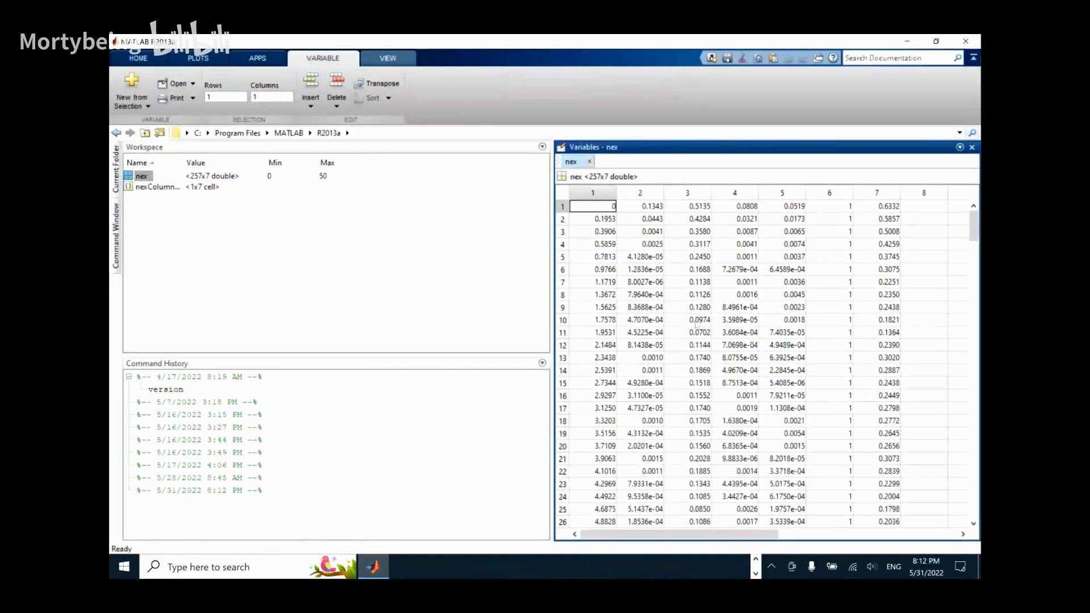
Close MATLAB and the coherence graphs, leaving only the TestDataFile5-2.nex5 data view open
{"action": "right_click", "coordinate": [373, 567]}
{"action": "left_click", "coordinate": [342, 540]}
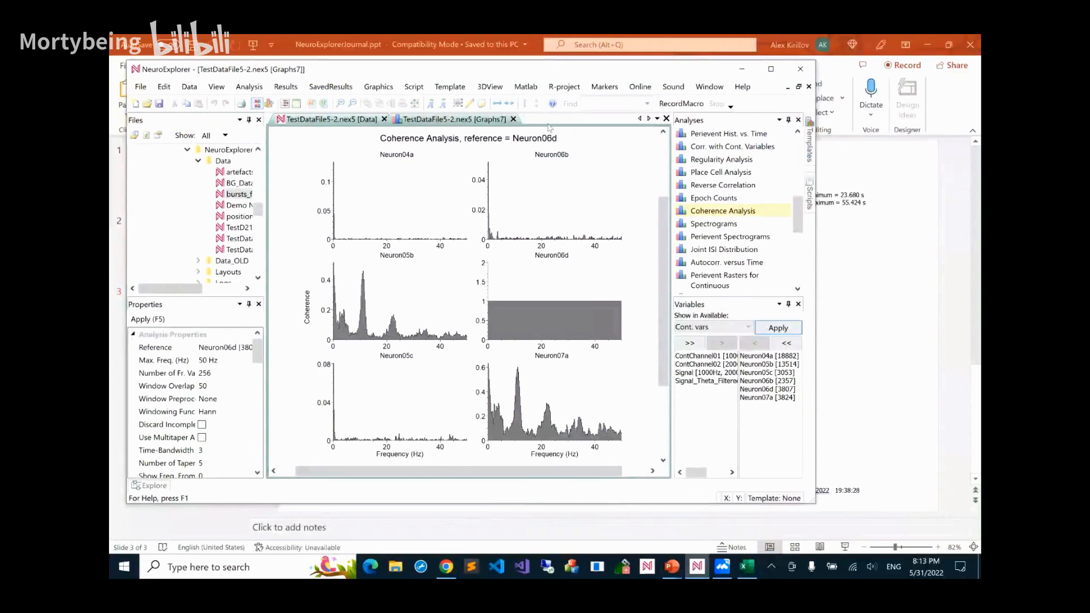
{"action": "left_click", "coordinate": [513, 119]}
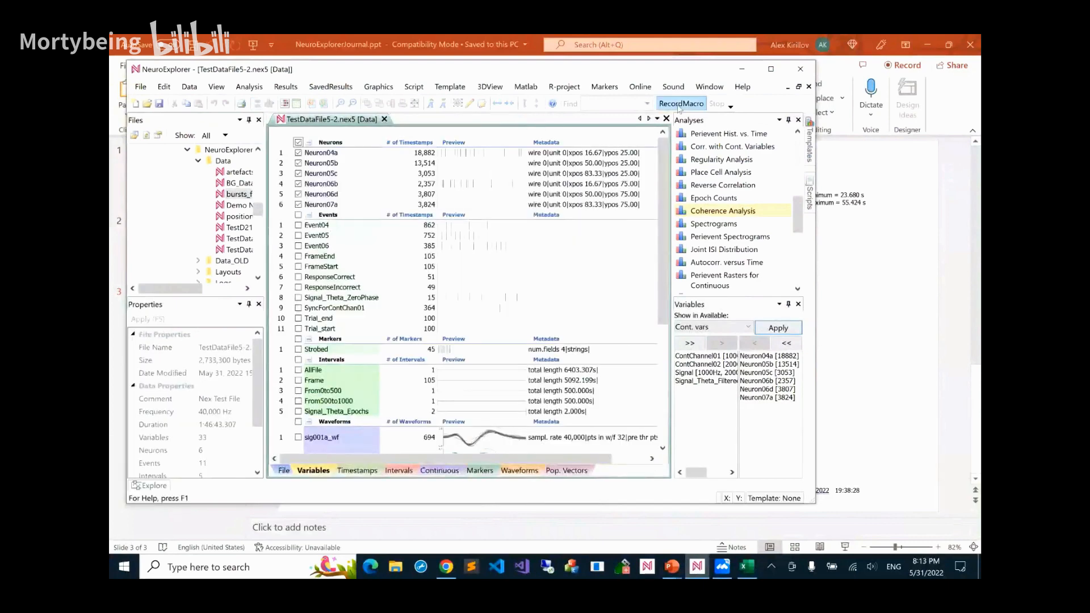
Open the recent script eli.py and read through its code to the end in a taller editor window
{"action": "left_click", "coordinate": [415, 87]}
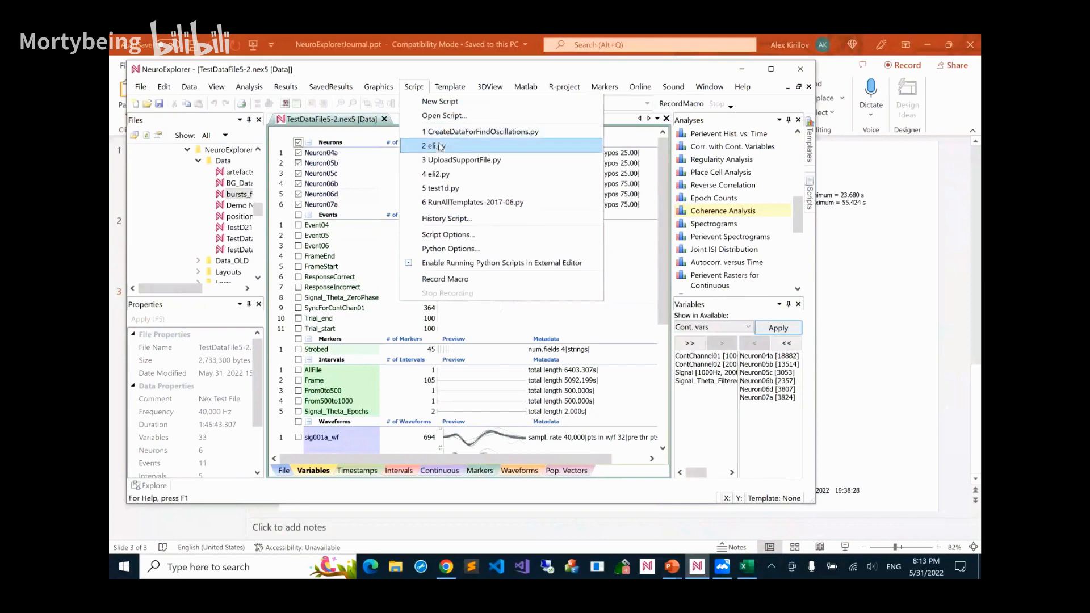
{"action": "left_click", "coordinate": [441, 147]}
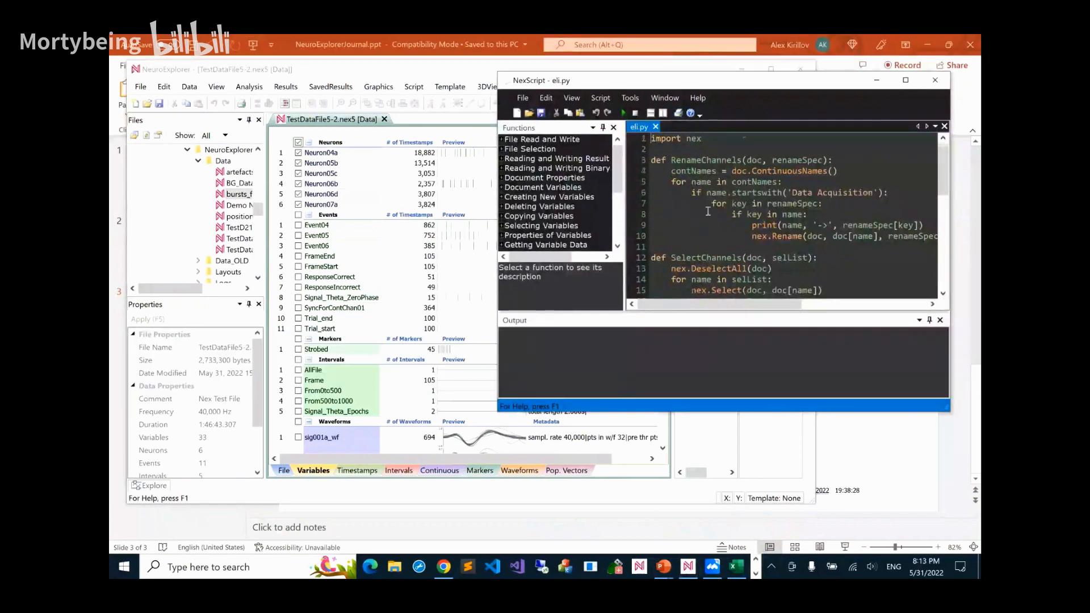
{"action": "scroll", "coordinate": [708, 211], "scroll_direction": "down", "scroll_amount": 1}
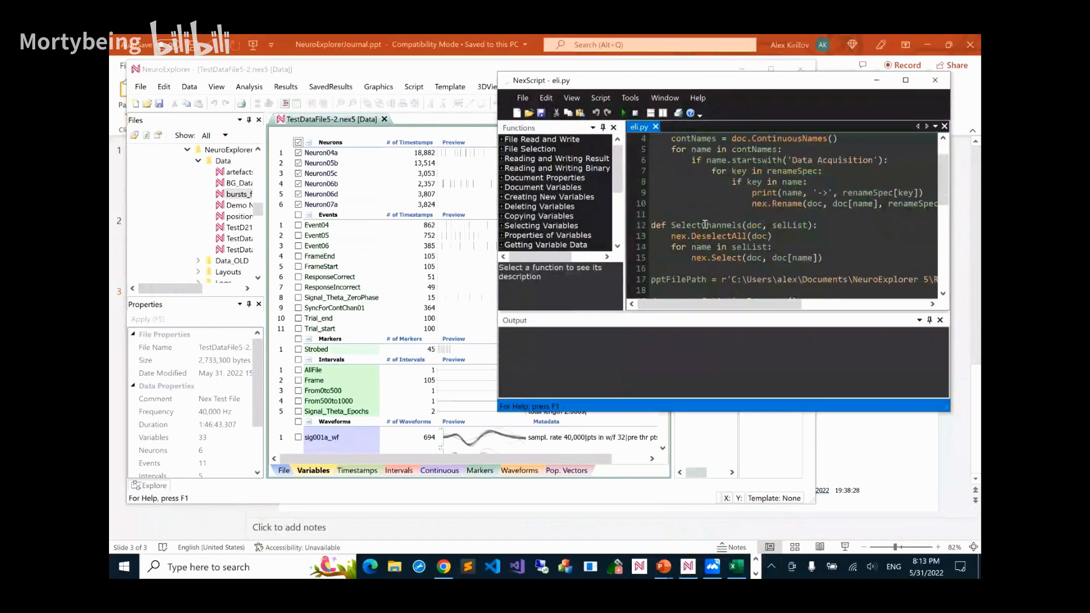
{"action": "scroll", "coordinate": [704, 224], "scroll_direction": "down", "scroll_amount": 2}
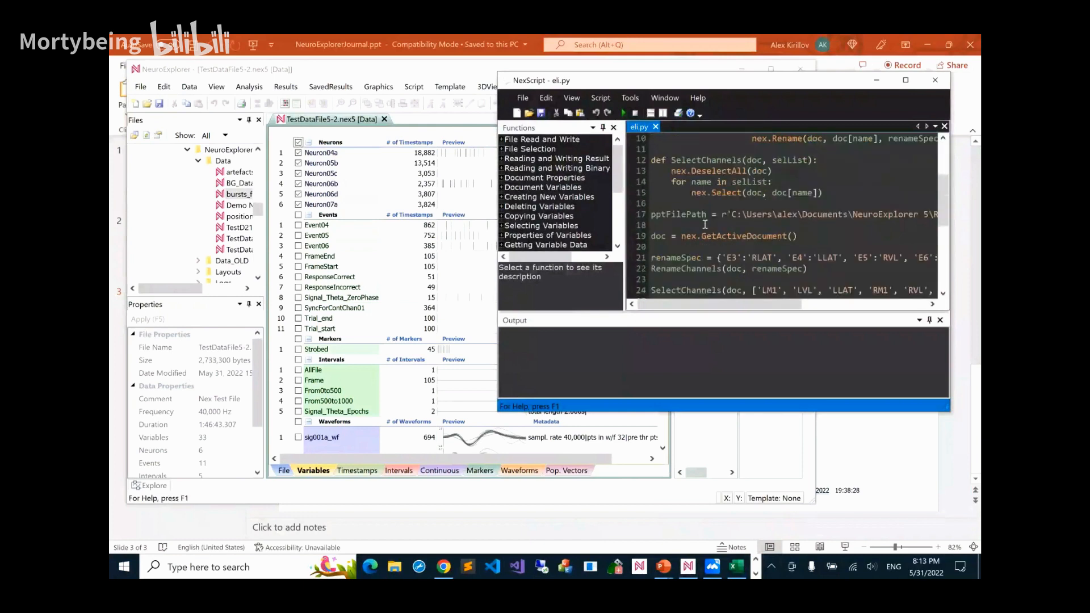
{"action": "scroll", "coordinate": [738, 225], "scroll_direction": "down", "scroll_amount": 3}
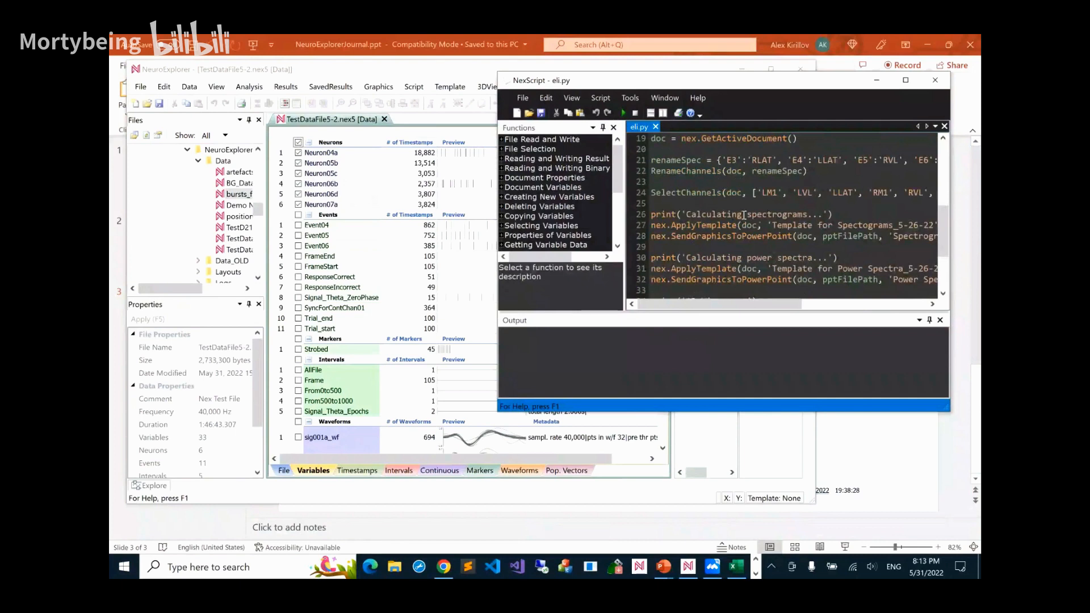
{"action": "scroll", "coordinate": [678, 259], "scroll_direction": "down", "scroll_amount": 1}
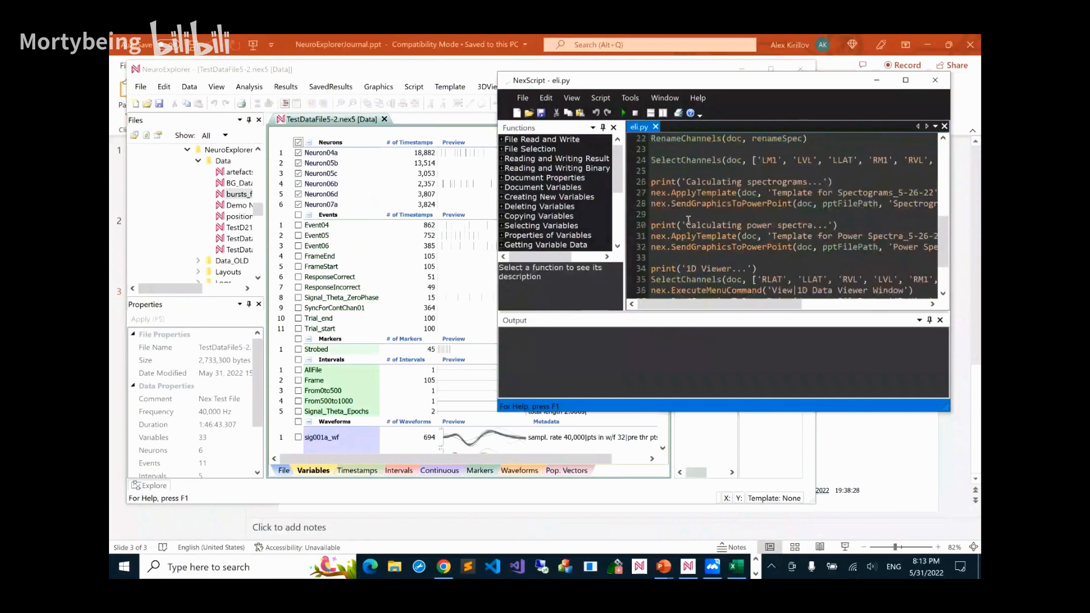
{"action": "scroll", "coordinate": [688, 213], "scroll_direction": "down", "scroll_amount": 1}
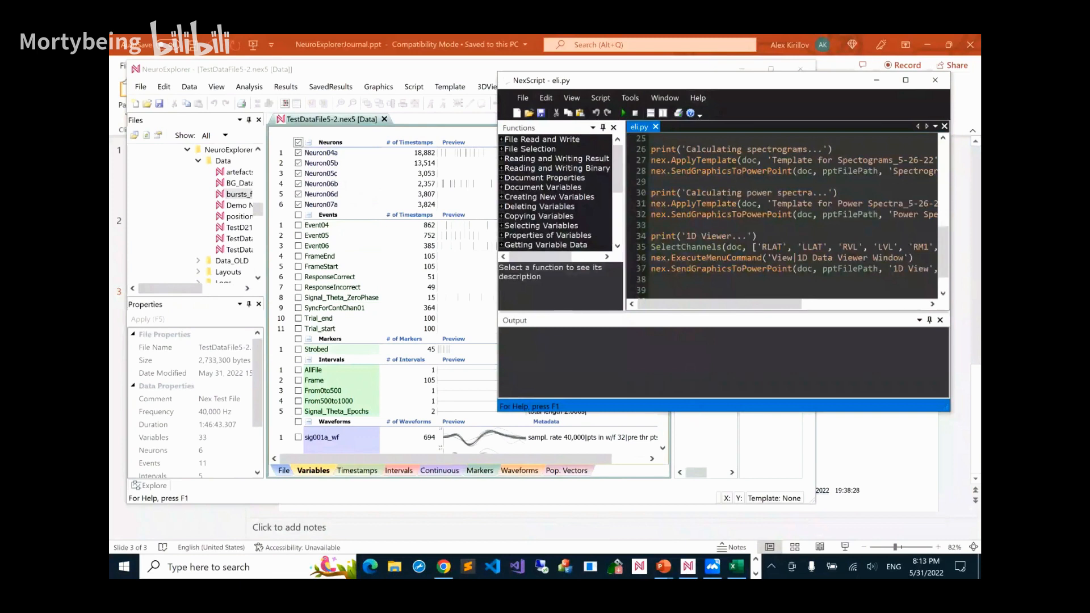
{"action": "left_click_drag", "start_coordinate": [706, 410], "coordinate": [706, 517]}
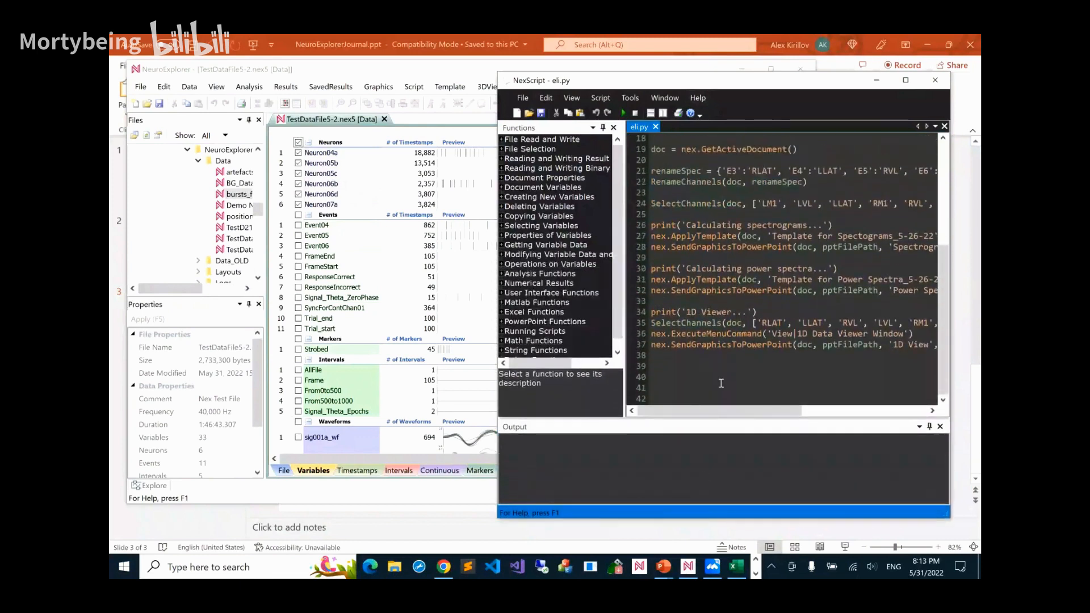
{"action": "mouse_move", "coordinate": [713, 243]}
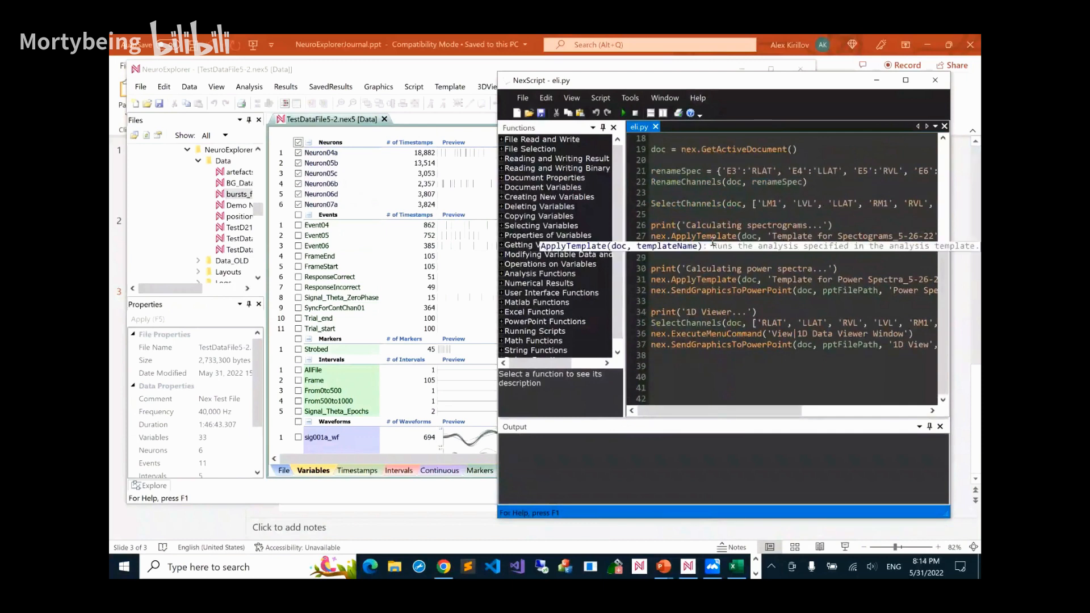
Open the Python and NexScript Functions reference and go to the Creating New Variables topic
{"action": "left_click", "coordinate": [700, 98]}
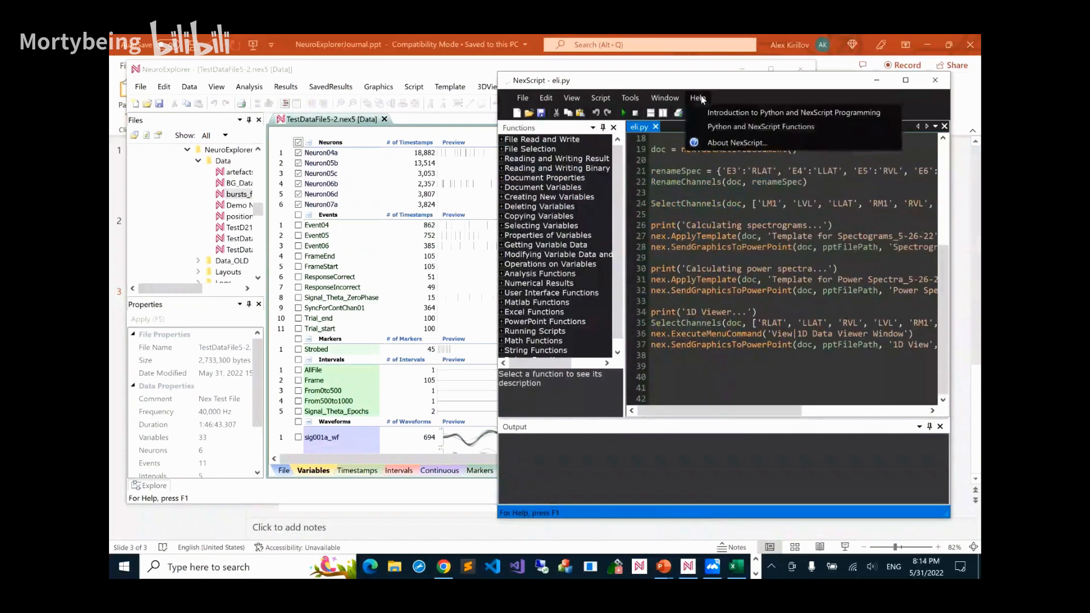
{"action": "left_click", "coordinate": [711, 127]}
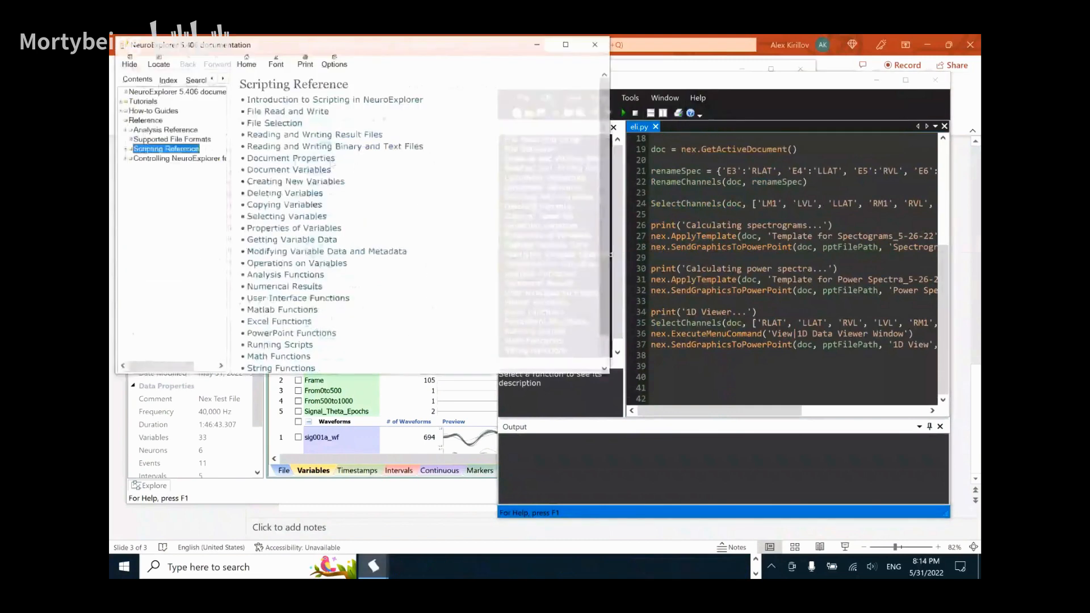
{"action": "scroll", "coordinate": [297, 160], "scroll_direction": "down", "scroll_amount": 1}
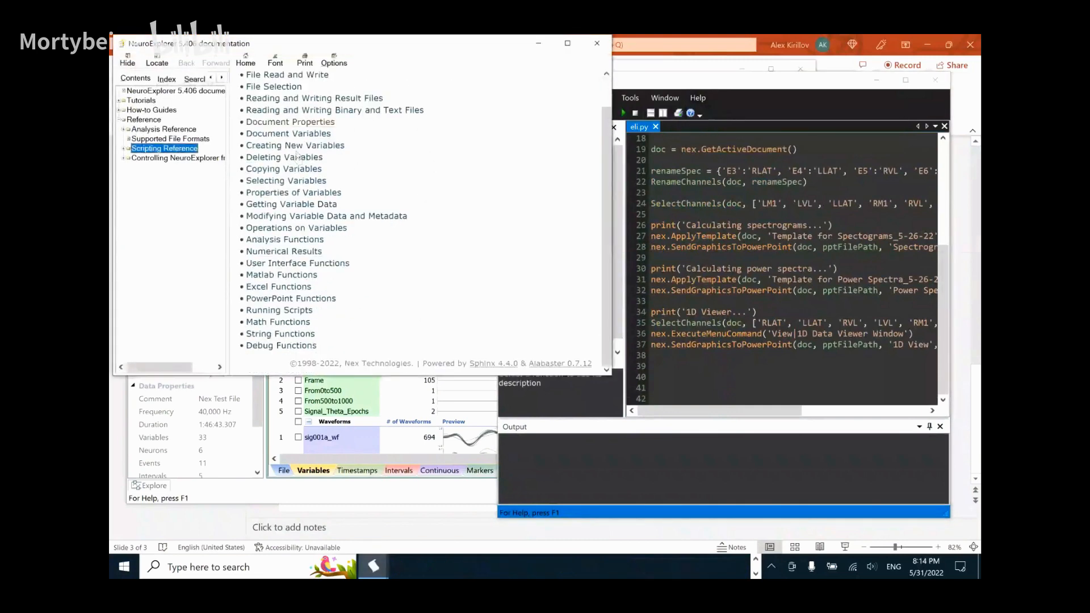
{"action": "left_click", "coordinate": [257, 148]}
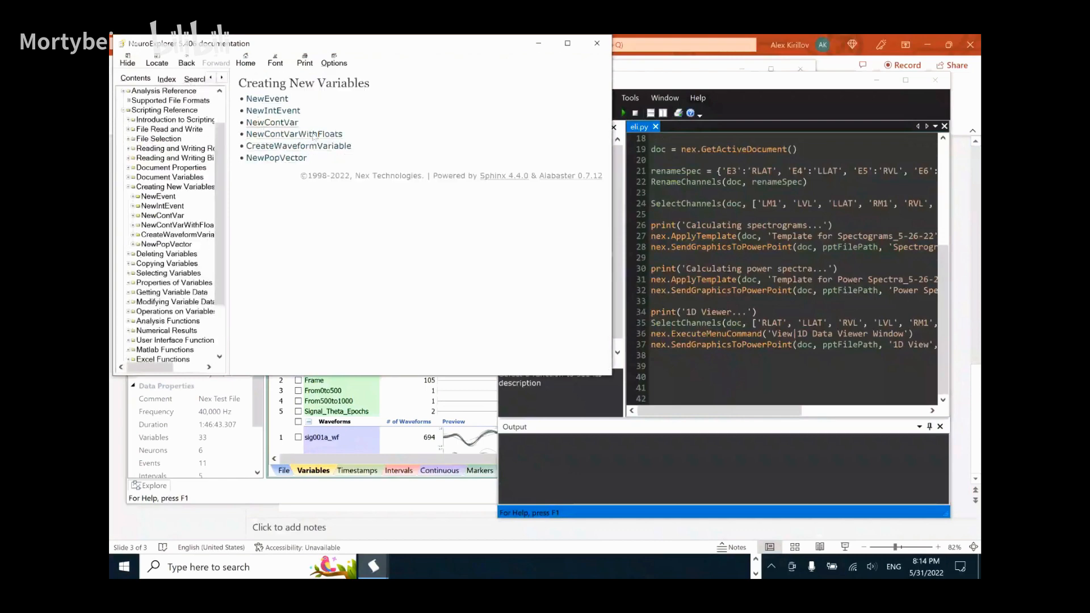
Examine the NewContVar page's syntax, parameters, and Python and NexScript examples, and minimize the documentation window
{"action": "scroll", "coordinate": [508, 118], "scroll_direction": "down", "scroll_amount": 6}
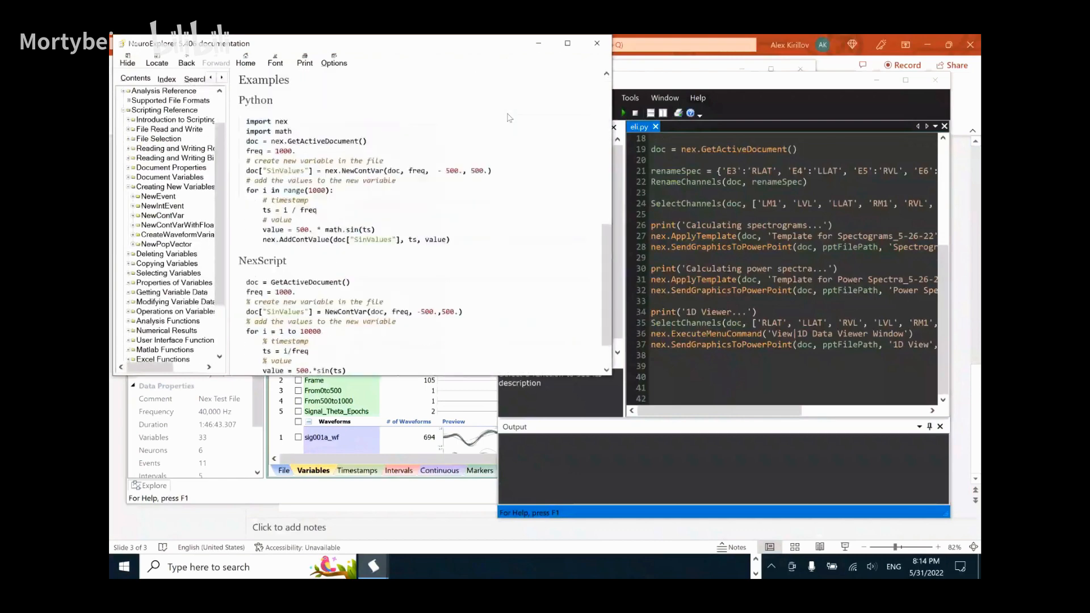
{"action": "scroll", "coordinate": [508, 118], "scroll_direction": "up", "scroll_amount": 6}
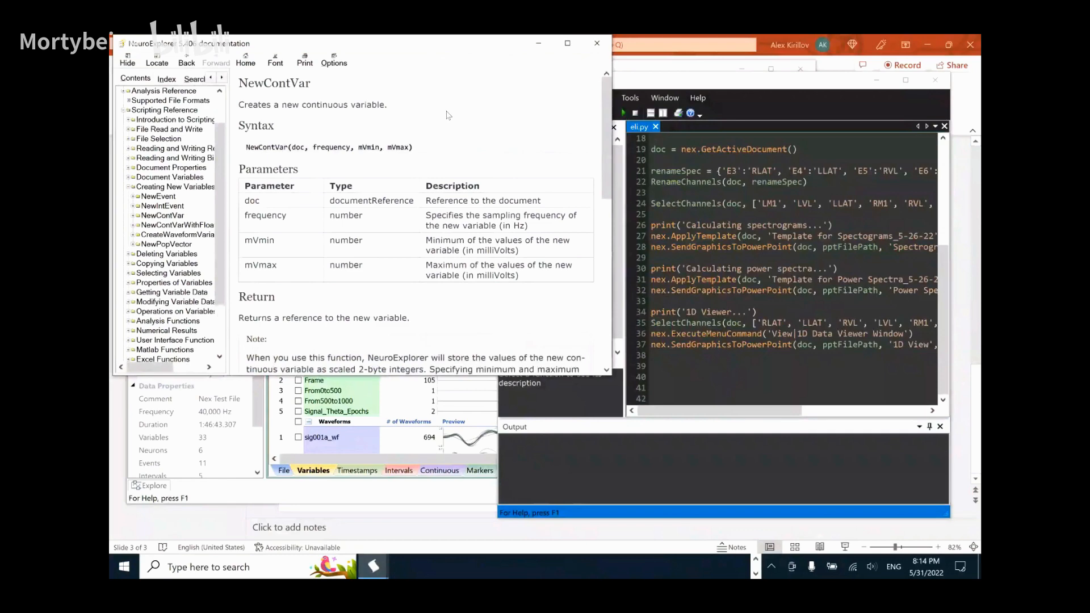
{"action": "scroll", "coordinate": [448, 115], "scroll_direction": "down", "scroll_amount": 1}
{"action": "scroll", "coordinate": [447, 116], "scroll_direction": "up", "scroll_amount": 1}
{"action": "scroll", "coordinate": [448, 116], "scroll_direction": "down", "scroll_amount": 2}
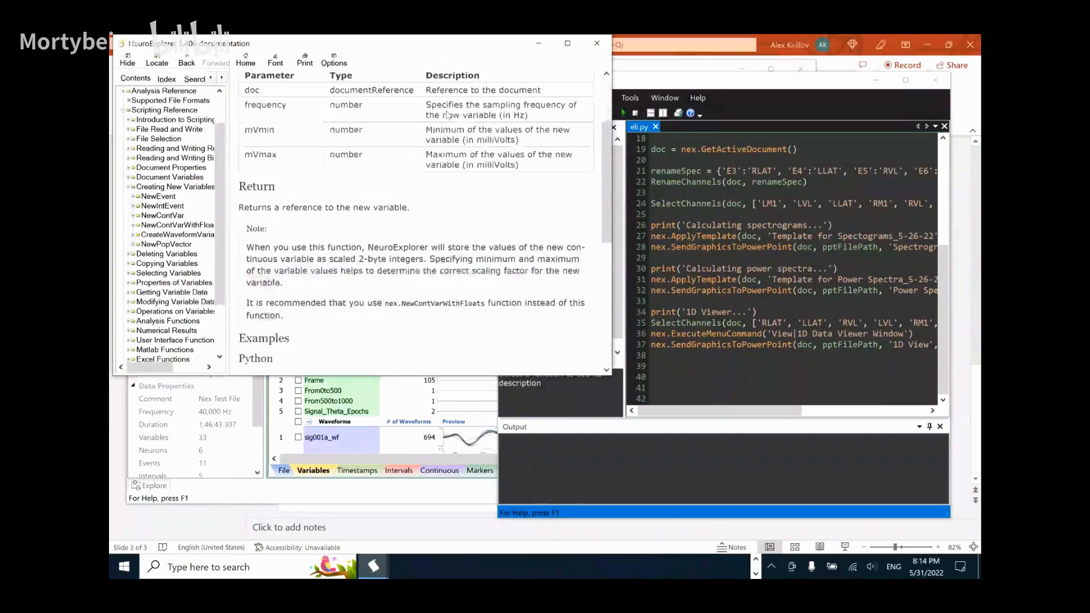
{"action": "scroll", "coordinate": [447, 116], "scroll_direction": "down", "scroll_amount": 4}
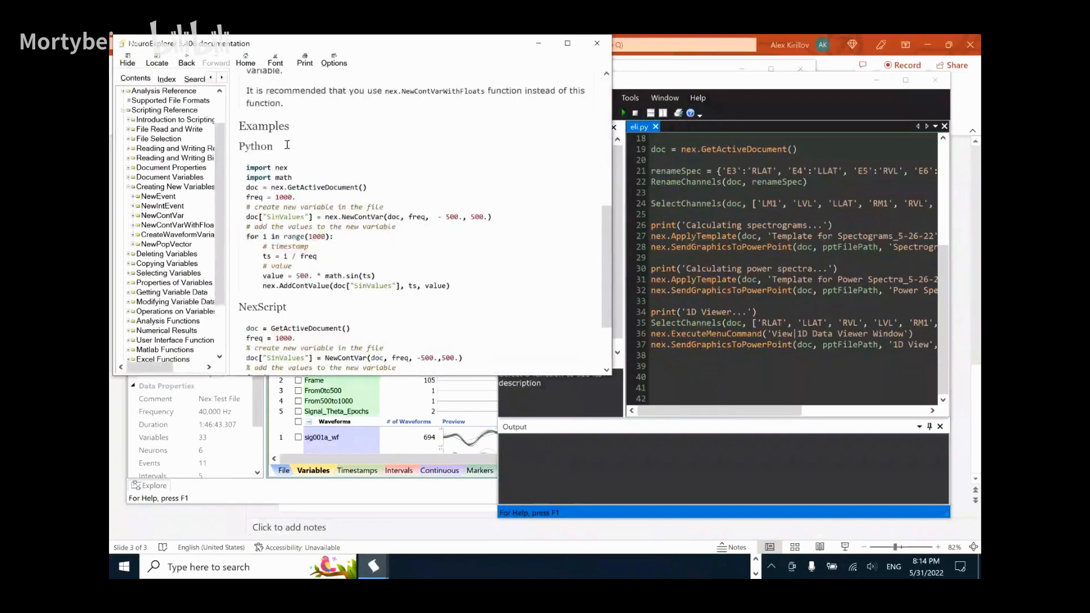
{"action": "scroll", "coordinate": [271, 130], "scroll_direction": "down", "scroll_amount": 1}
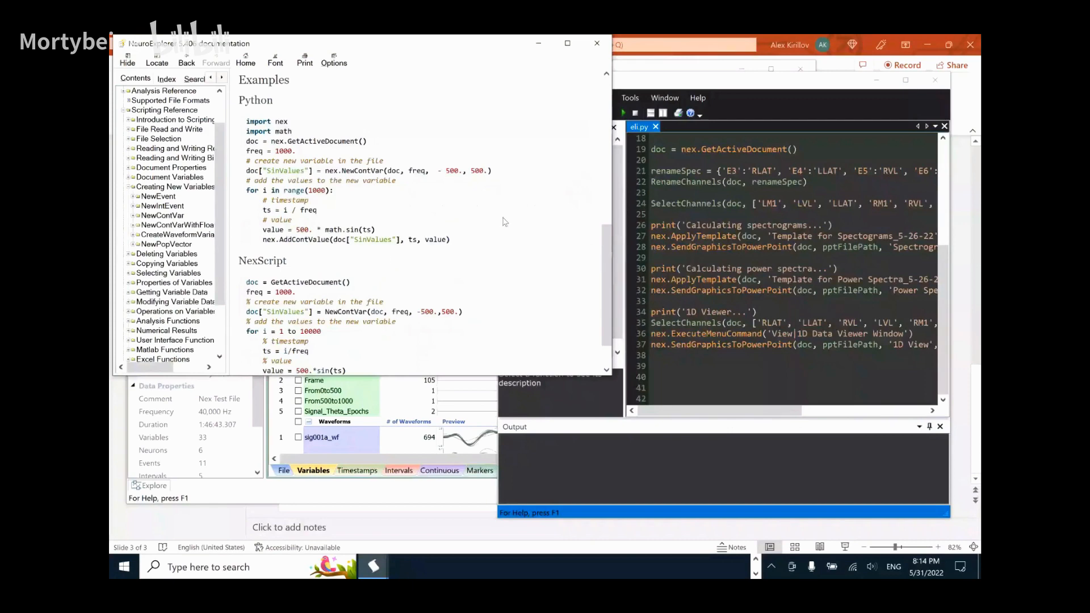
{"action": "scroll", "coordinate": [549, 177], "scroll_direction": "up", "scroll_amount": 3}
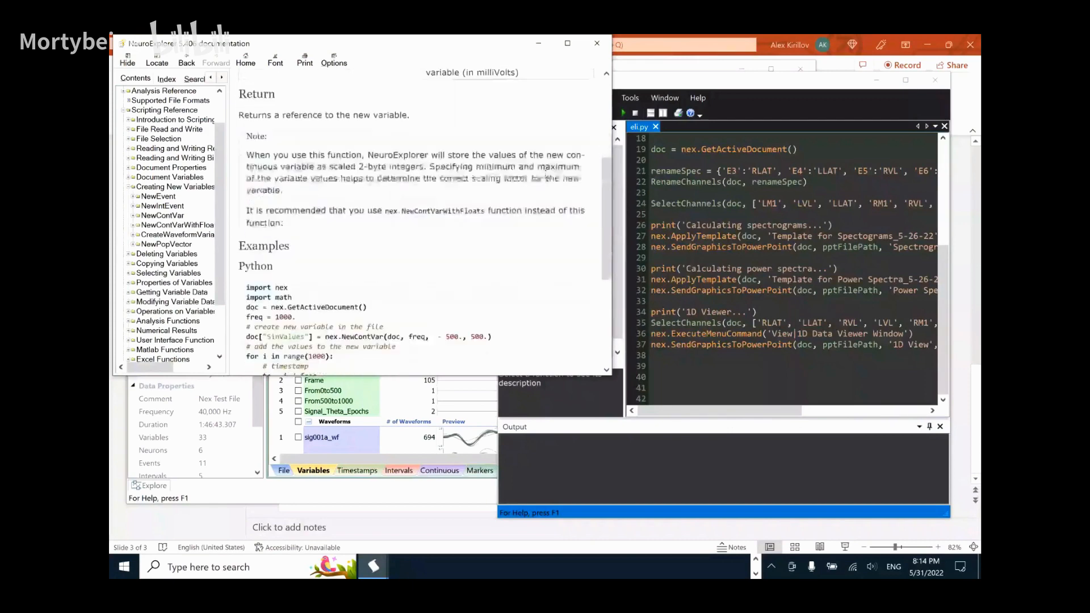
{"action": "scroll", "coordinate": [547, 178], "scroll_direction": "down", "scroll_amount": 4}
{"action": "scroll", "coordinate": [518, 128], "scroll_direction": "up", "scroll_amount": 1}
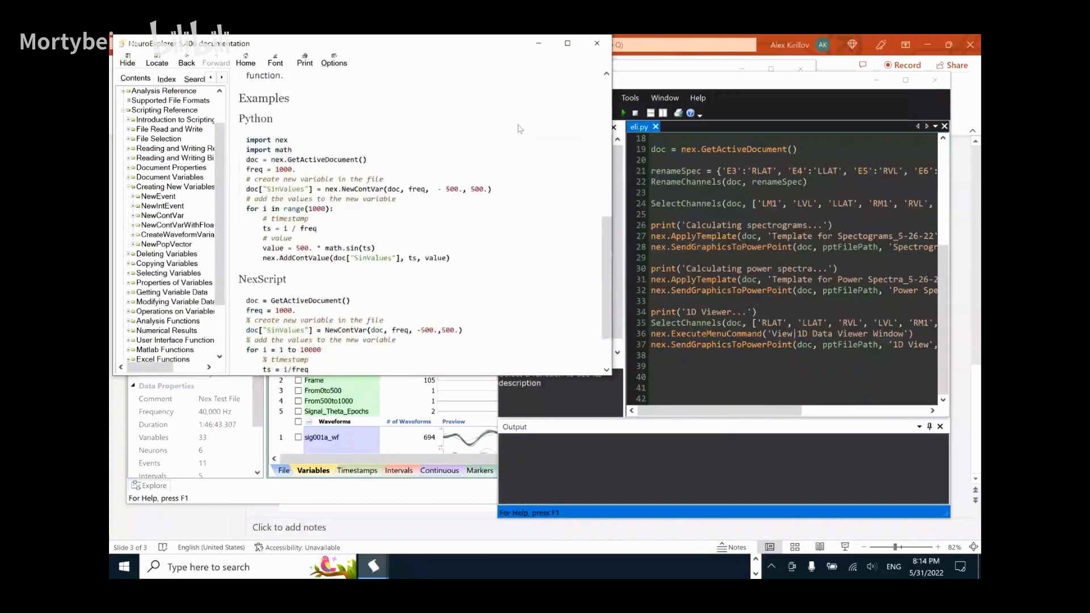
{"action": "scroll", "coordinate": [519, 129], "scroll_direction": "up", "scroll_amount": 1}
{"action": "left_click_drag", "start_coordinate": [427, 46], "coordinate": [427, 70]}
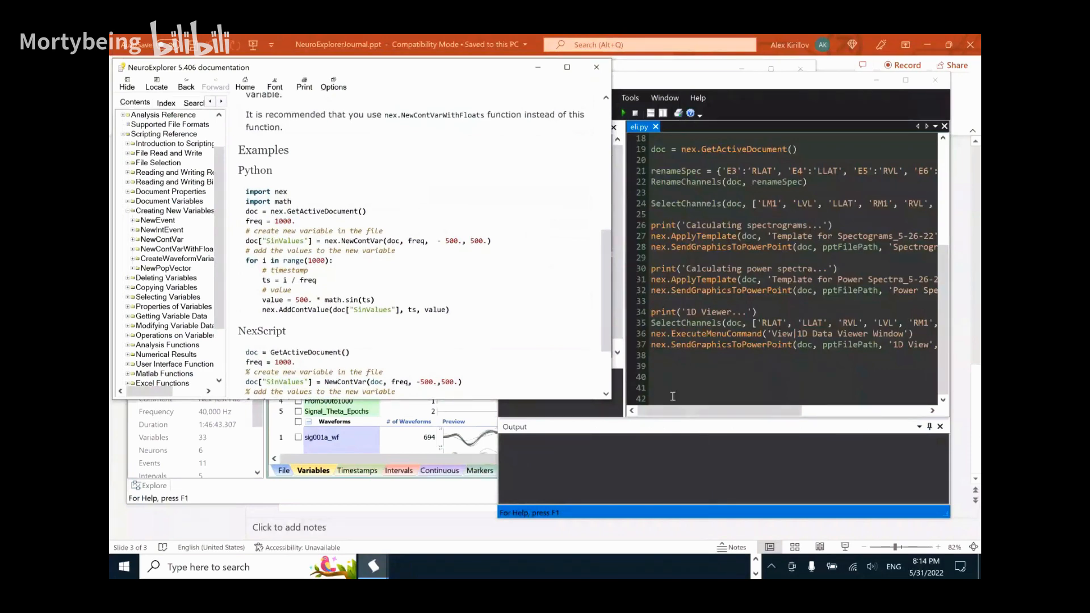
{"action": "left_click", "coordinate": [537, 69]}
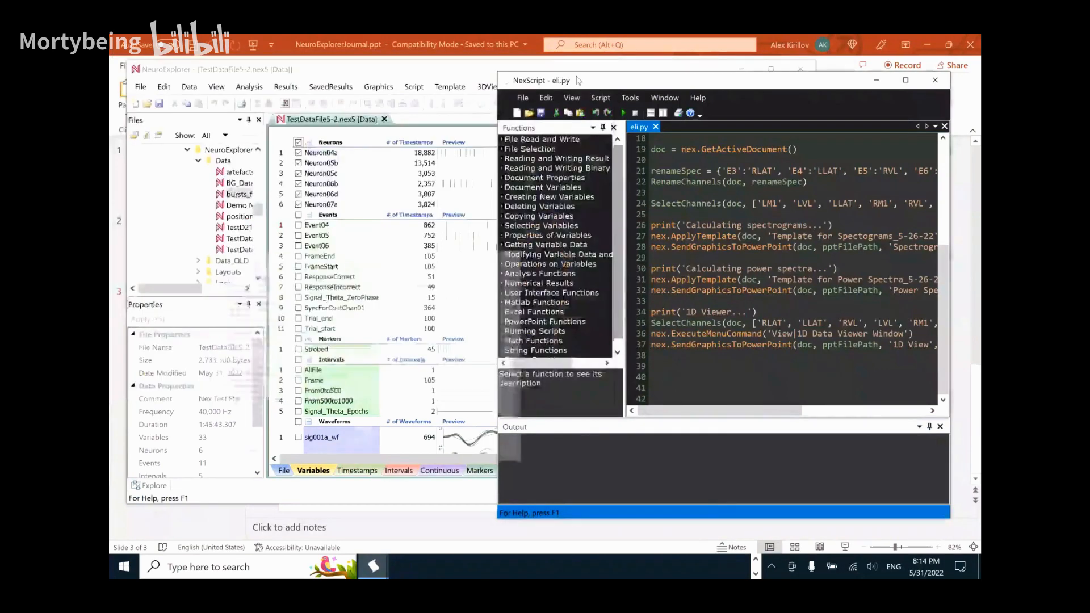
Minimize the eli.py script editor and the PowerPoint presentation so only the TestDataFile5-2.nex5 data window remains over the desktop
{"action": "left_click_drag", "start_coordinate": [634, 83], "coordinate": [468, 88]}
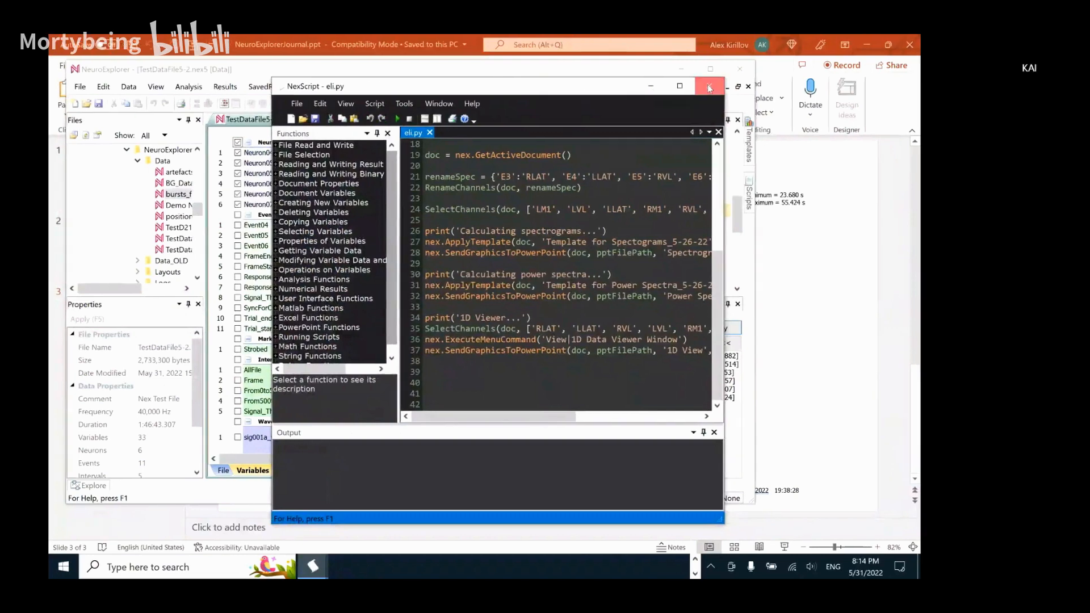
{"action": "left_click", "coordinate": [709, 89]}
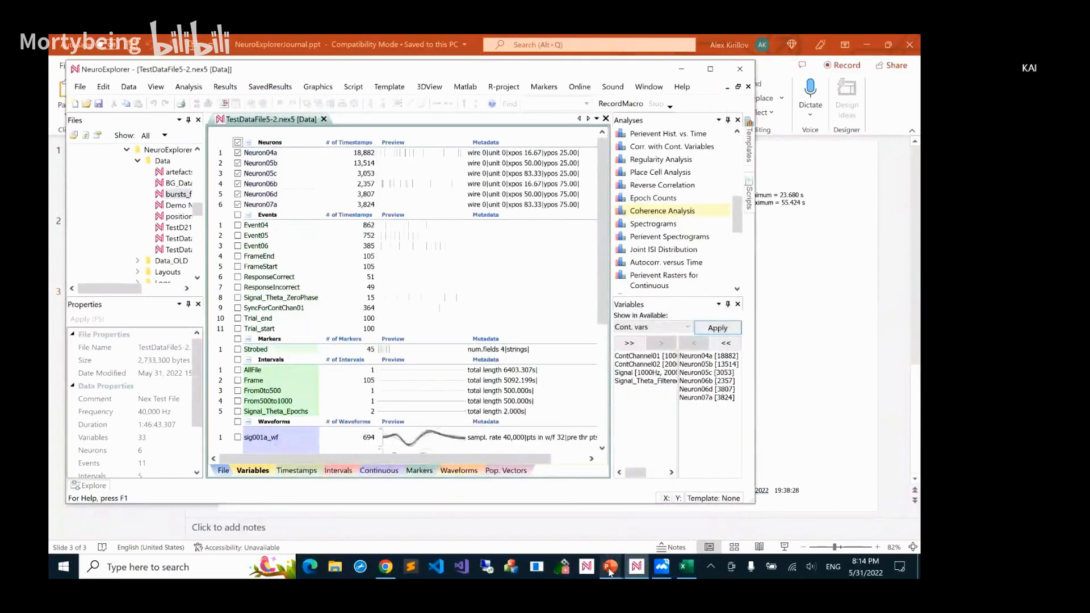
{"action": "mouse_move", "coordinate": [610, 570]}
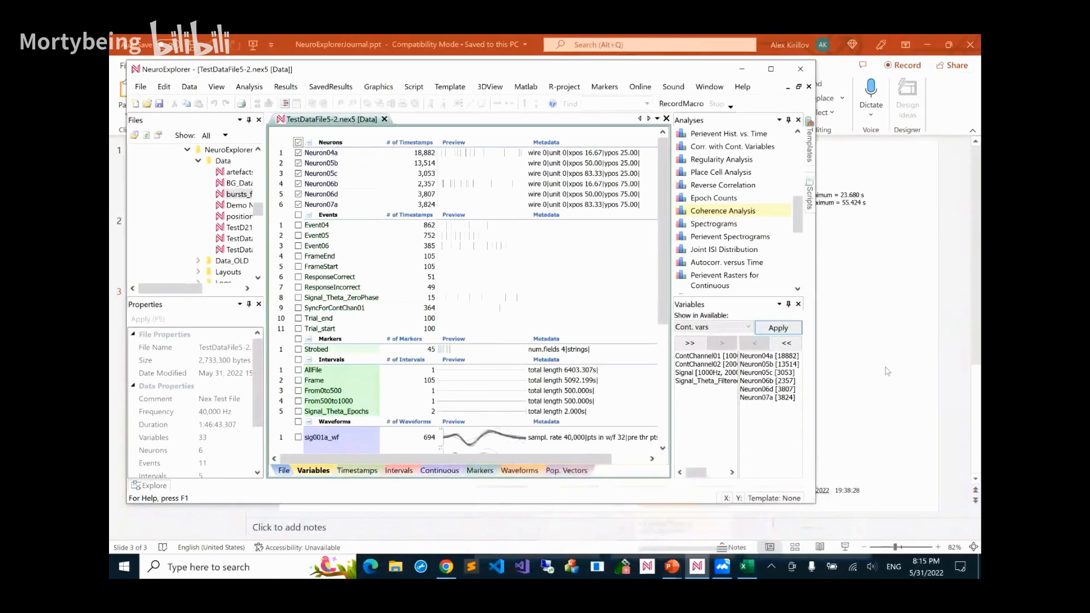
{"action": "left_click", "coordinate": [887, 372]}
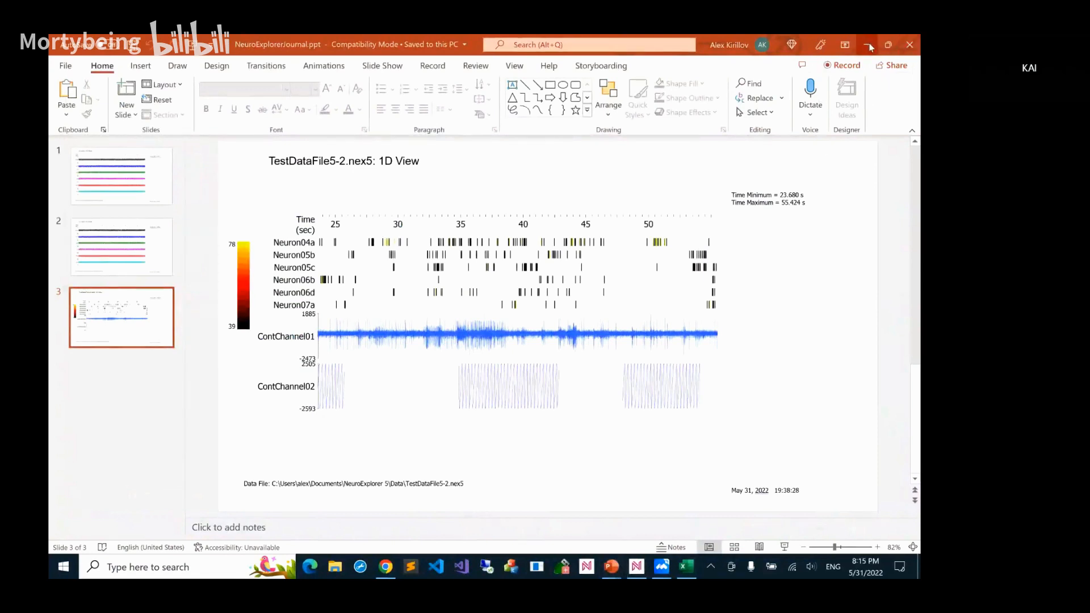
{"action": "left_click", "coordinate": [868, 46]}
{"action": "left_click", "coordinate": [861, 98]}
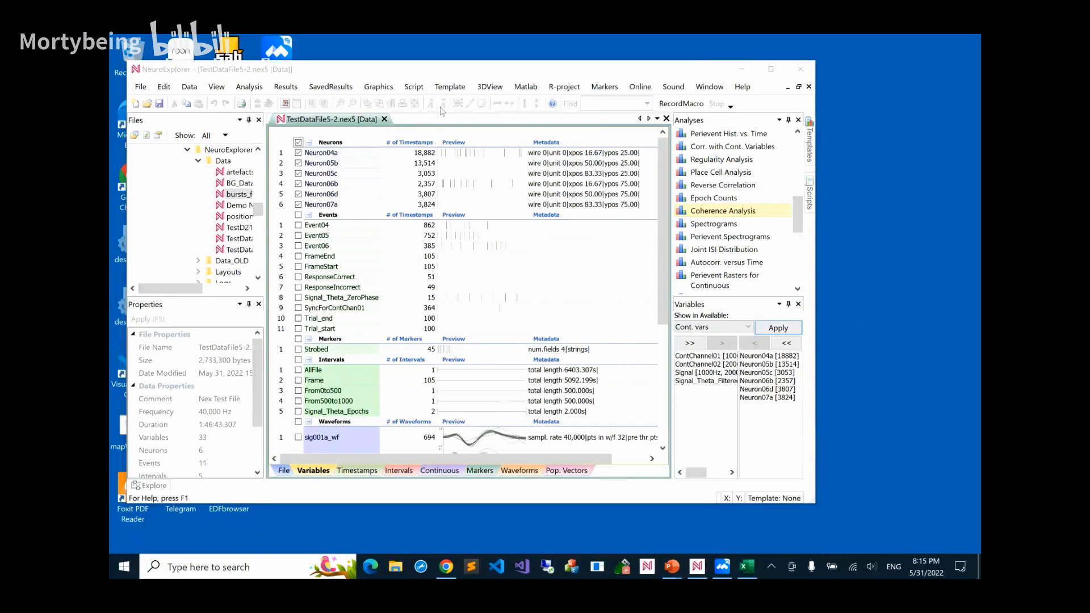
Open the Results Folder Summary, enlarge its preview thumbnails and look through the saved analyses down to the oldest entries
{"action": "left_click", "coordinate": [326, 90]}
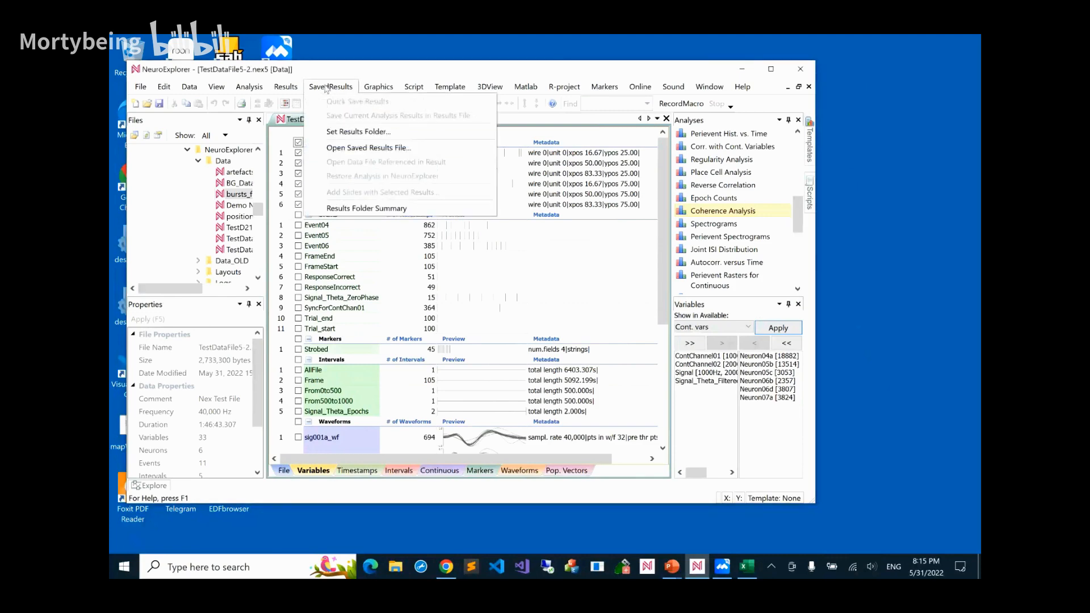
{"action": "left_click", "coordinate": [358, 213]}
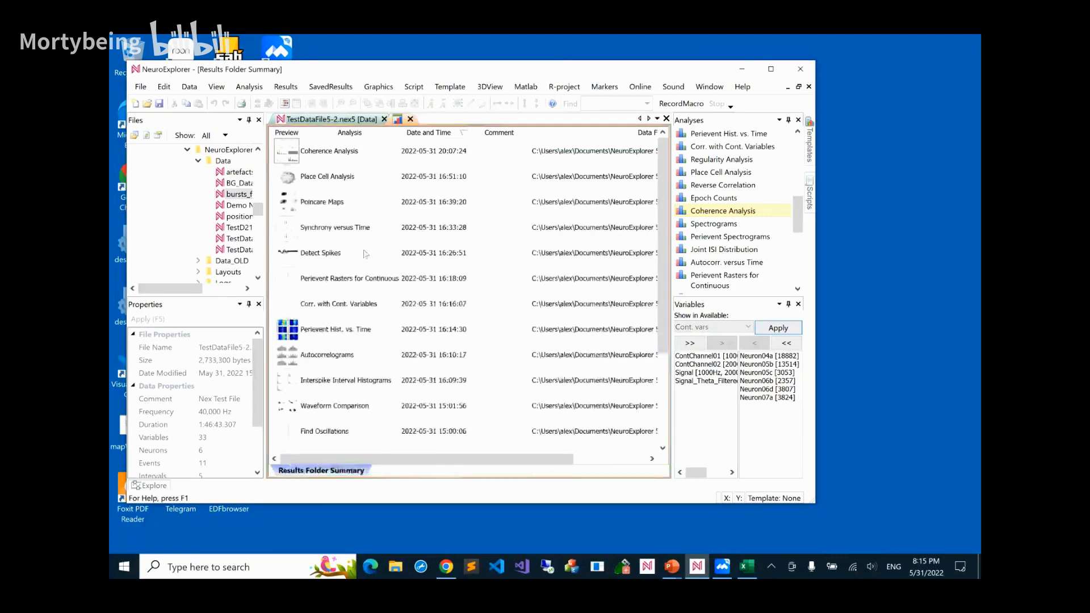
{"action": "scroll", "coordinate": [365, 255], "scroll_direction": "up", "scroll_amount": 5}
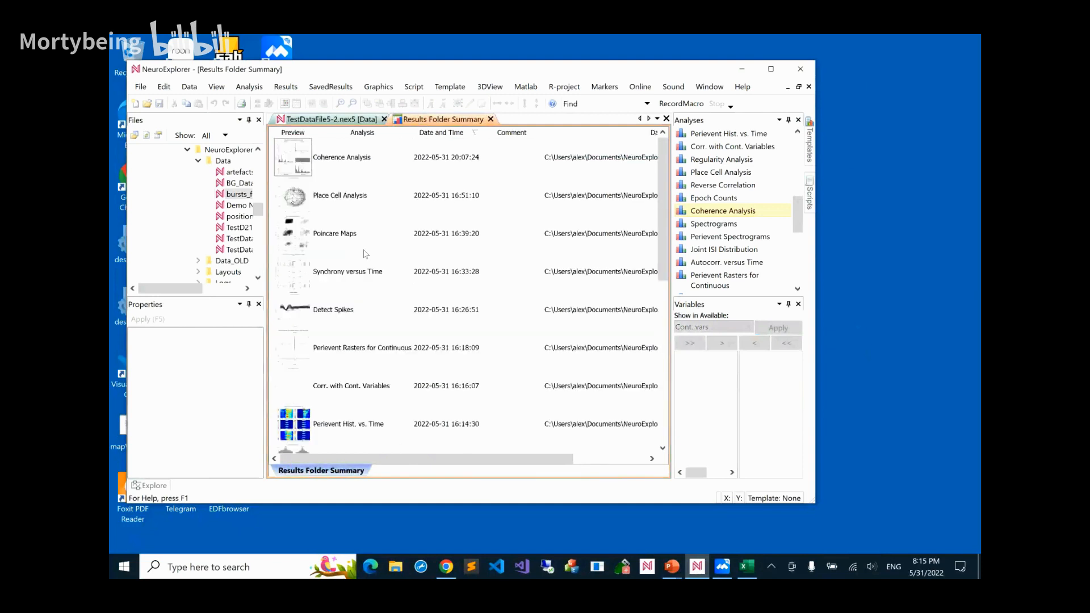
{"action": "scroll", "coordinate": [366, 255], "scroll_direction": "down", "scroll_amount": 3}
{"action": "scroll", "coordinate": [366, 254], "scroll_direction": "up", "scroll_amount": 1}
{"action": "scroll", "coordinate": [365, 254], "scroll_direction": "down", "scroll_amount": 3}
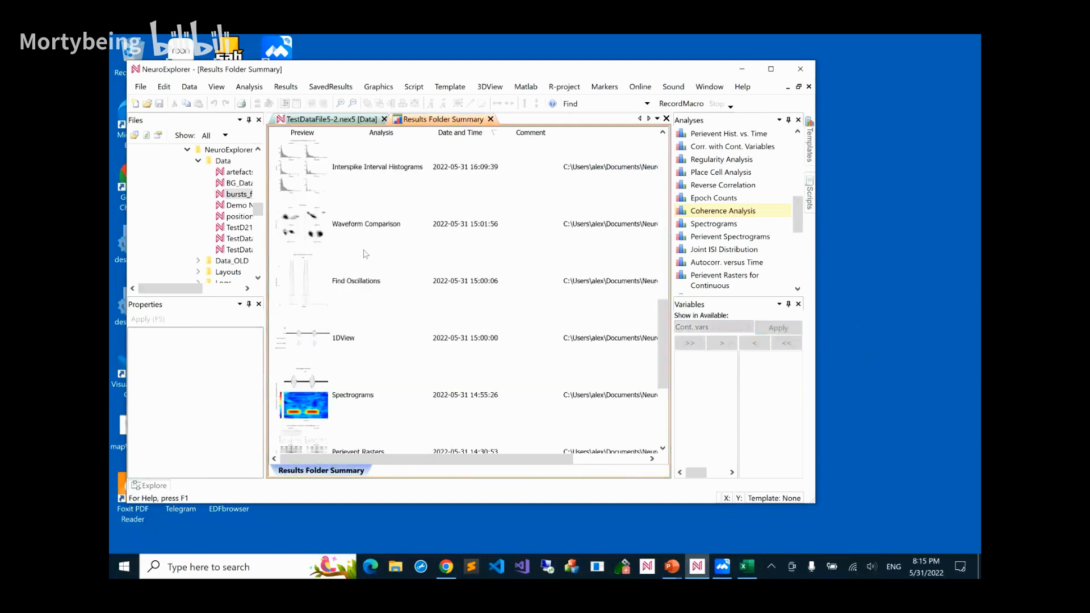
{"action": "scroll", "coordinate": [366, 254], "scroll_direction": "down", "scroll_amount": 3}
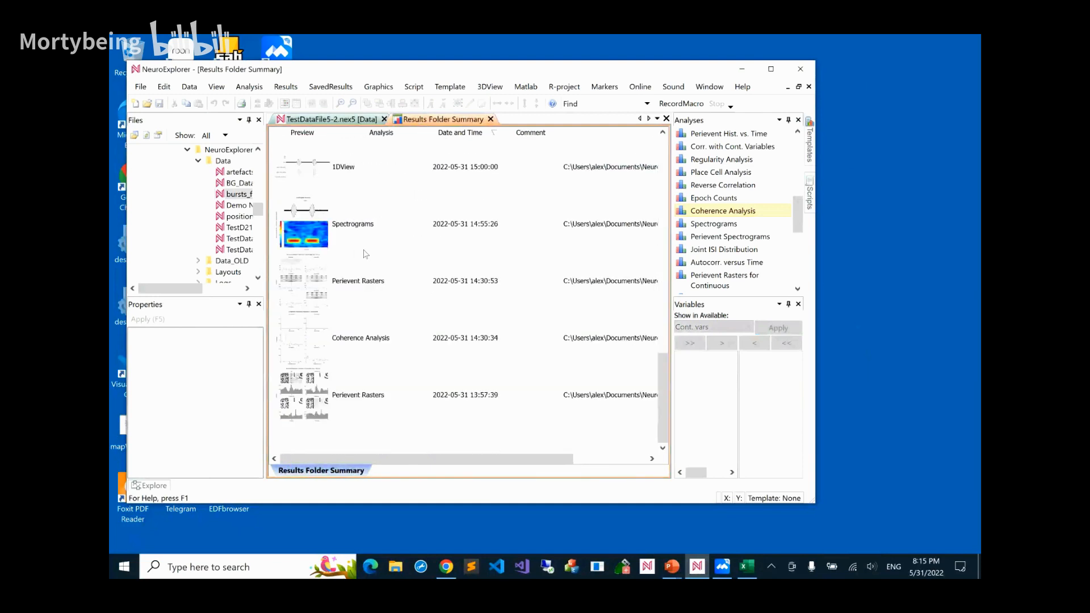
Open the saved Spectrograms result from the summary and restore its analysis in NeuroExplorer
{"action": "double_click", "coordinate": [324, 233]}
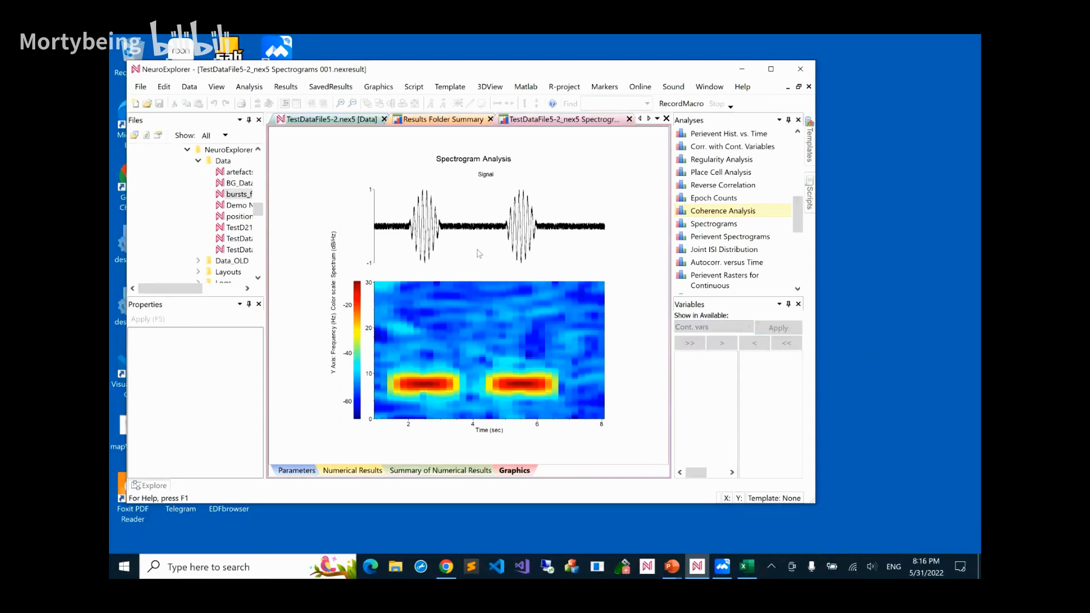
{"action": "right_click", "coordinate": [492, 315]}
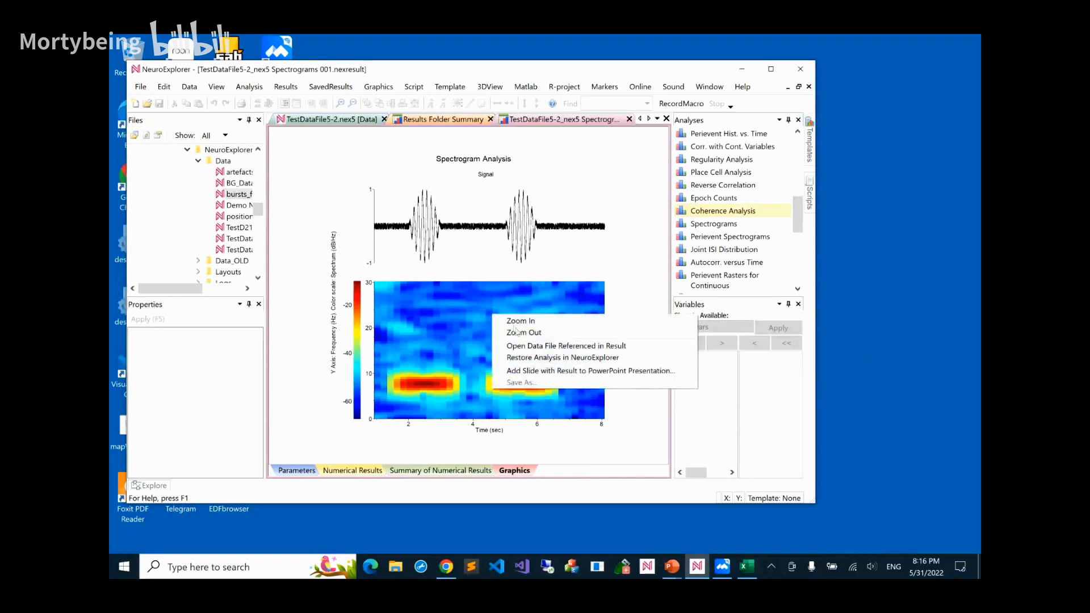
{"action": "left_click", "coordinate": [562, 357]}
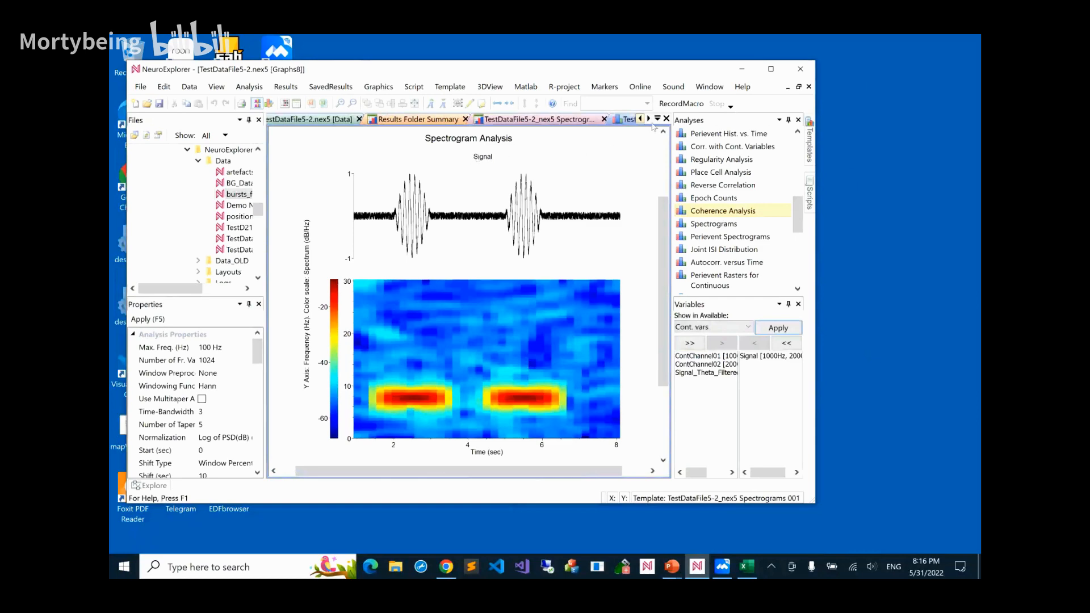
Close all document windows and restore the last analysis, the Spectrograms of TestDataFile5-2.nex5
{"action": "left_click", "coordinate": [710, 86]}
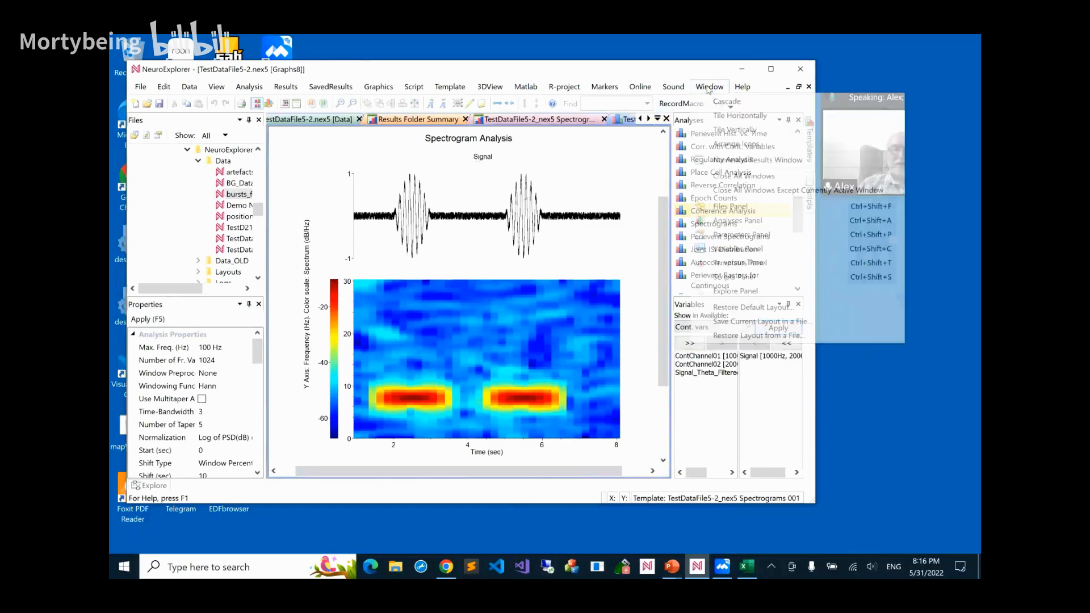
{"action": "left_click", "coordinate": [738, 175]}
{"action": "left_click", "coordinate": [338, 89]}
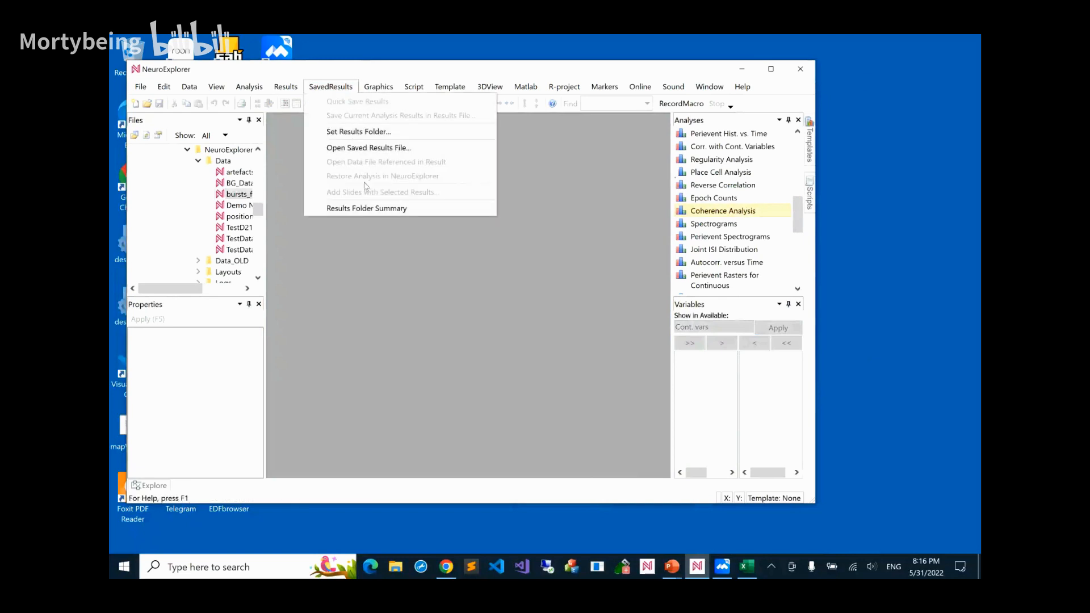
{"action": "left_click", "coordinate": [362, 263]}
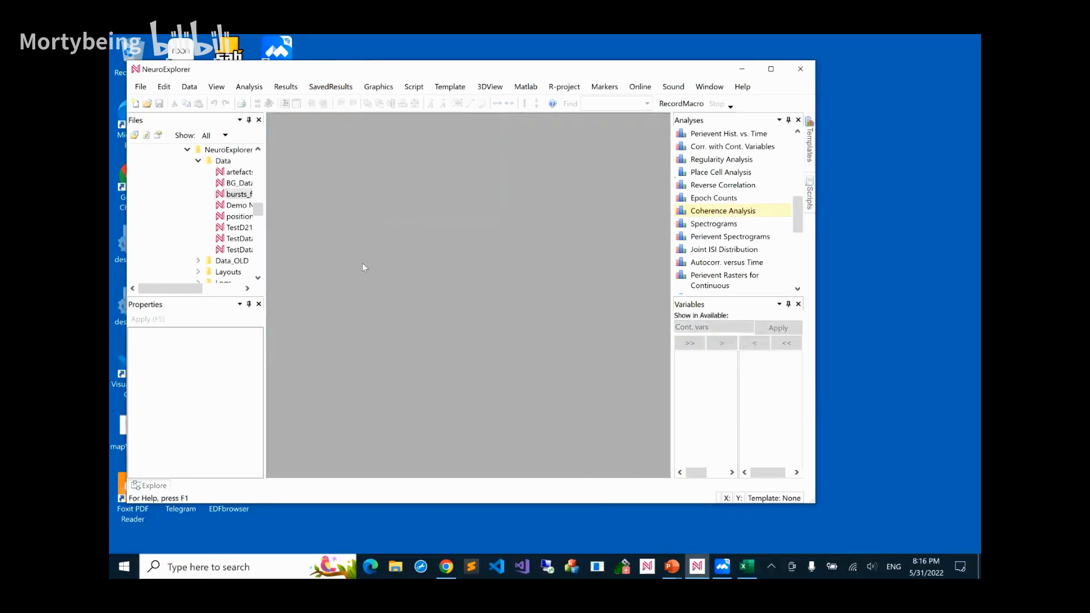
{"action": "left_click", "coordinate": [141, 87]}
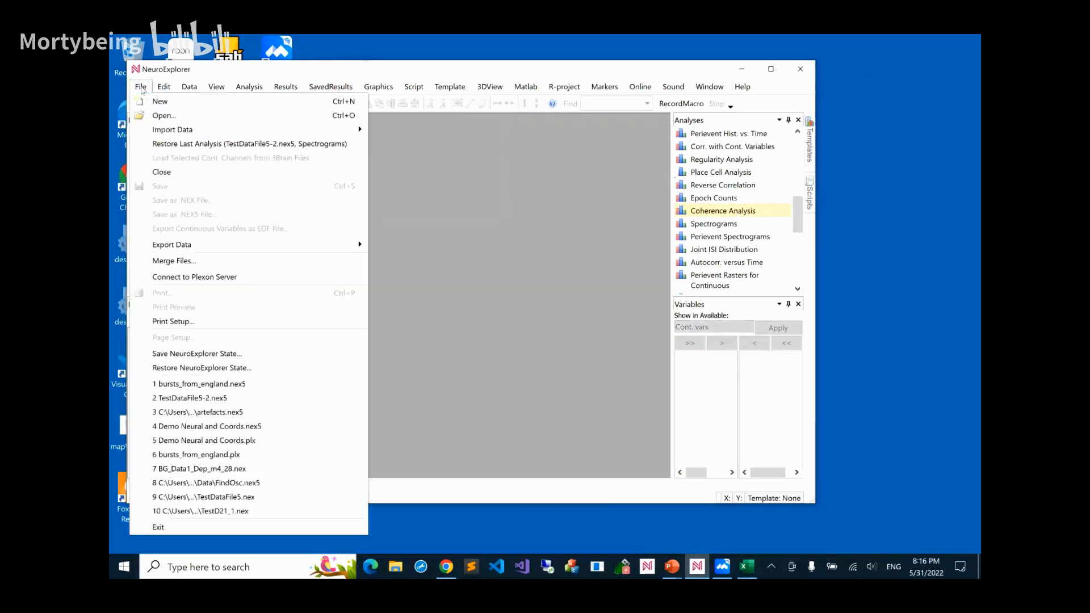
{"action": "left_click", "coordinate": [162, 144]}
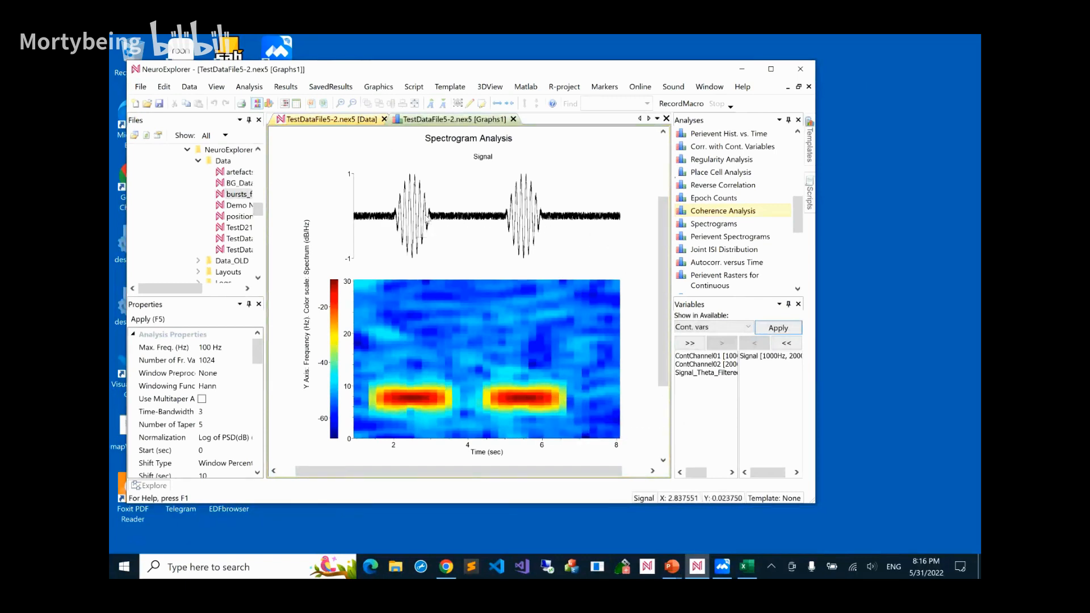
Run Power Spectra for Continuous from the Analyses of Continuous Data group on Signal, accepting the current analysis properties
{"action": "left_click_drag", "start_coordinate": [800, 227], "coordinate": [789, 148]}
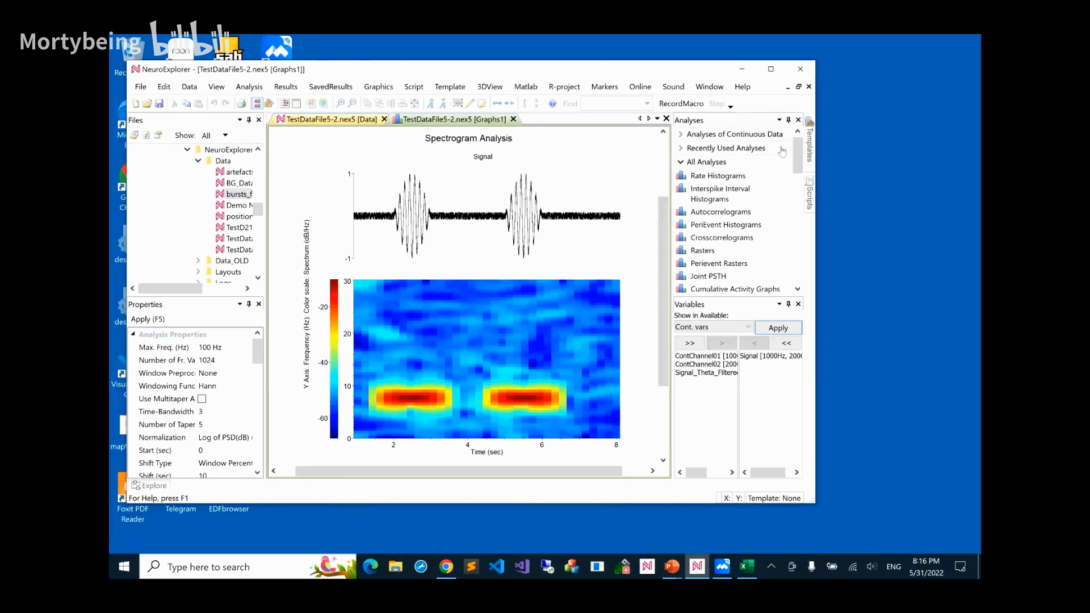
{"action": "left_click", "coordinate": [681, 135]}
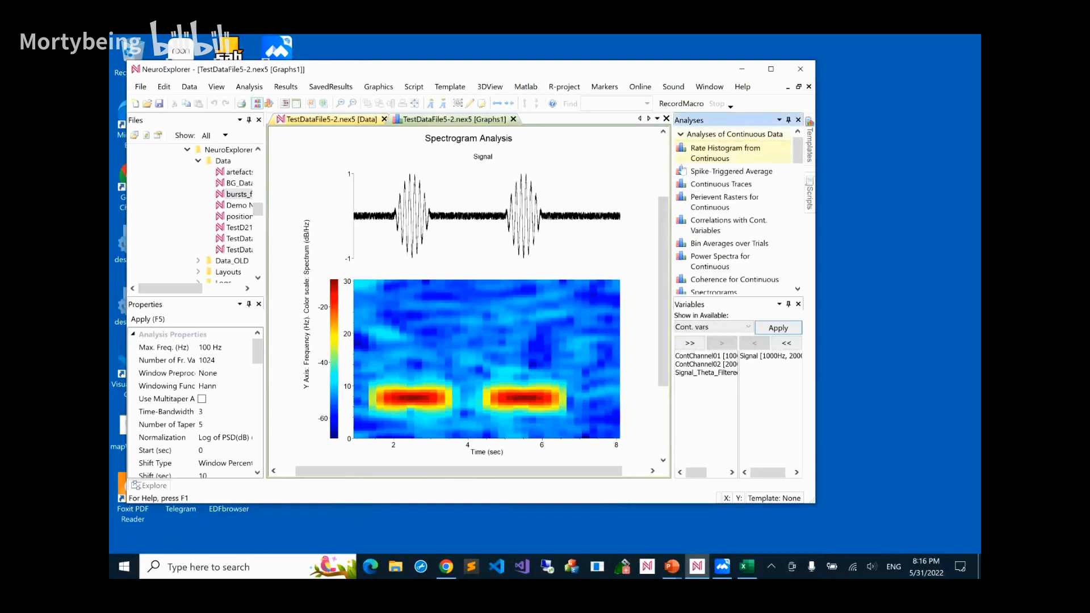
{"action": "double_click", "coordinate": [730, 258]}
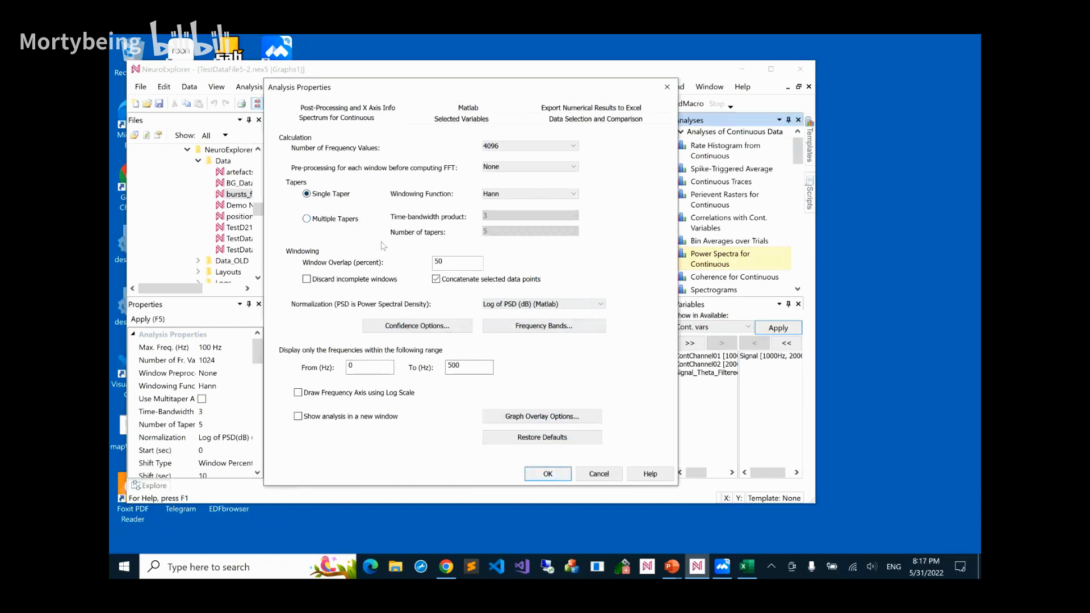
{"action": "left_click", "coordinate": [548, 475]}
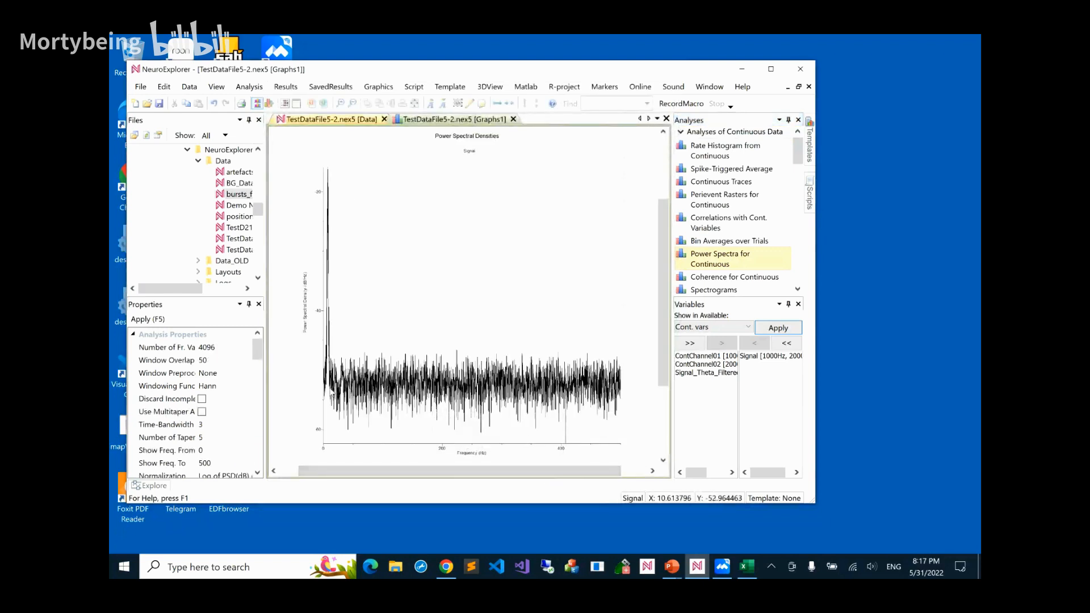
Set the upper limit of the power spectrum's displayed frequency range to 100 Hz
{"action": "double_click", "coordinate": [482, 386]}
{"action": "left_click", "coordinate": [469, 365]}
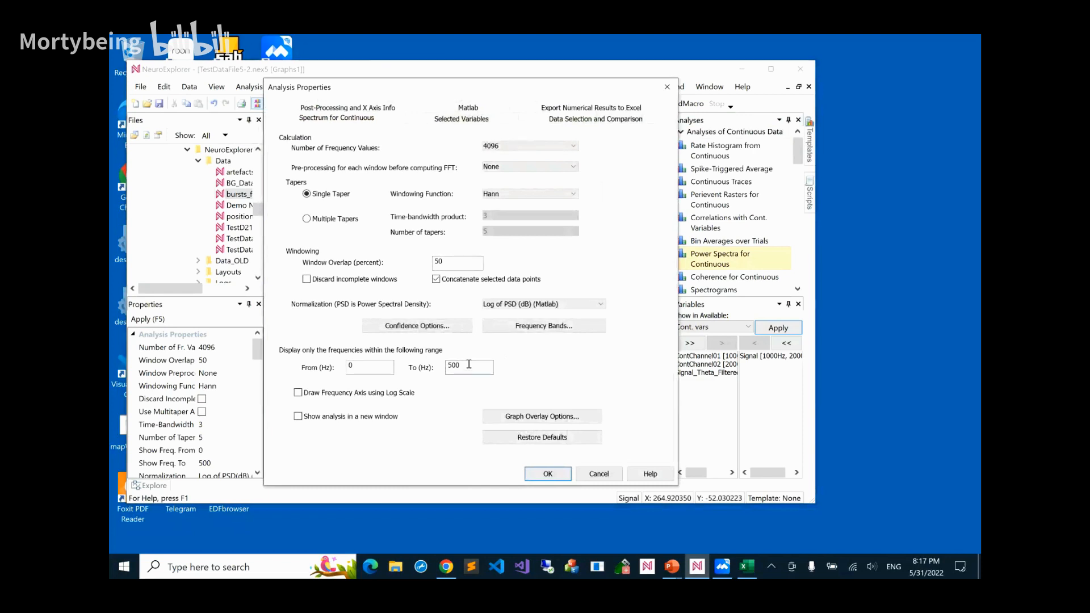
{"action": "key", "text": "BackSpace"}
{"action": "key", "text": "BackSpace"}
{"action": "key", "text": "BackSpace"}
{"action": "type", "text": "100"}
{"action": "left_click", "coordinate": [547, 475]}
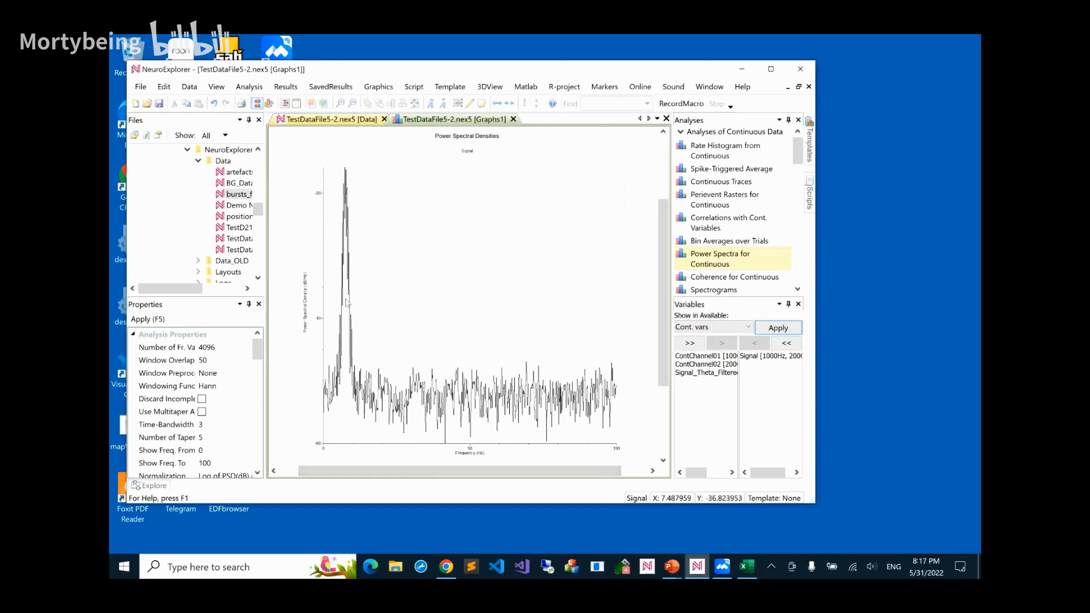
Open the one-dimensional data viewer and add the Signal continuous variable to its displayed variables
{"action": "left_click", "coordinate": [285, 105]}
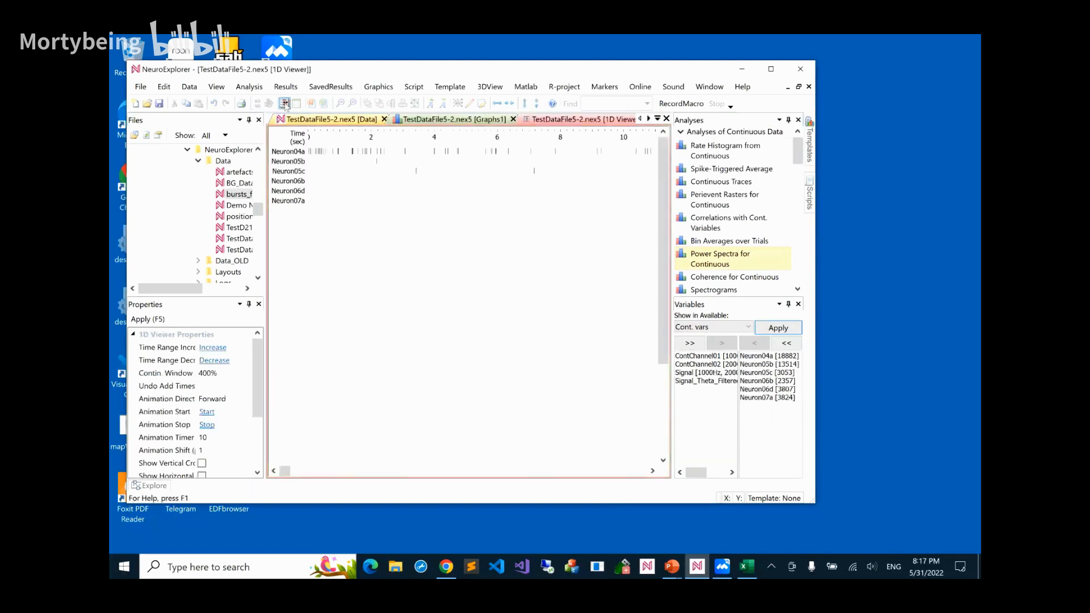
{"action": "double_click", "coordinate": [706, 373]}
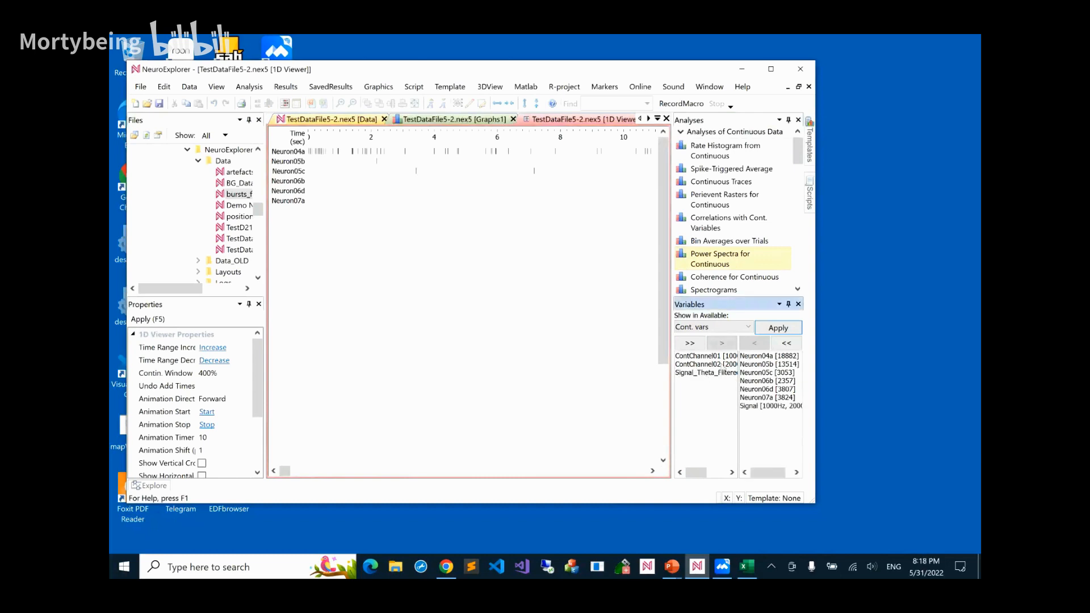
{"action": "left_click", "coordinate": [777, 329]}
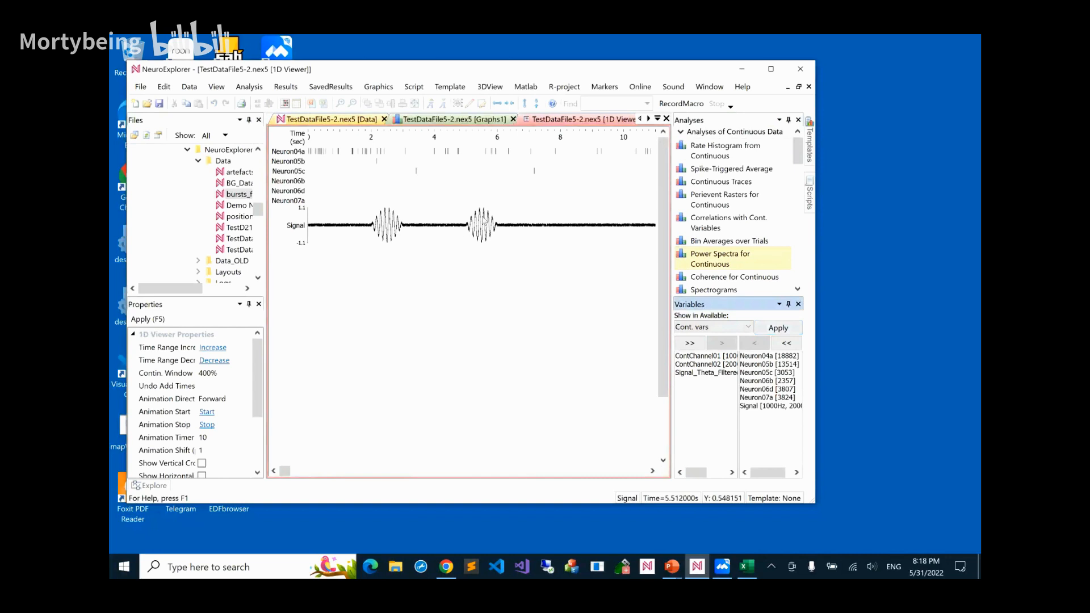
Return to the power spectrum graph, run the Spectrograms analysis with its current properties, and inspect a bin in the second high-power burst
{"action": "left_click", "coordinate": [470, 120]}
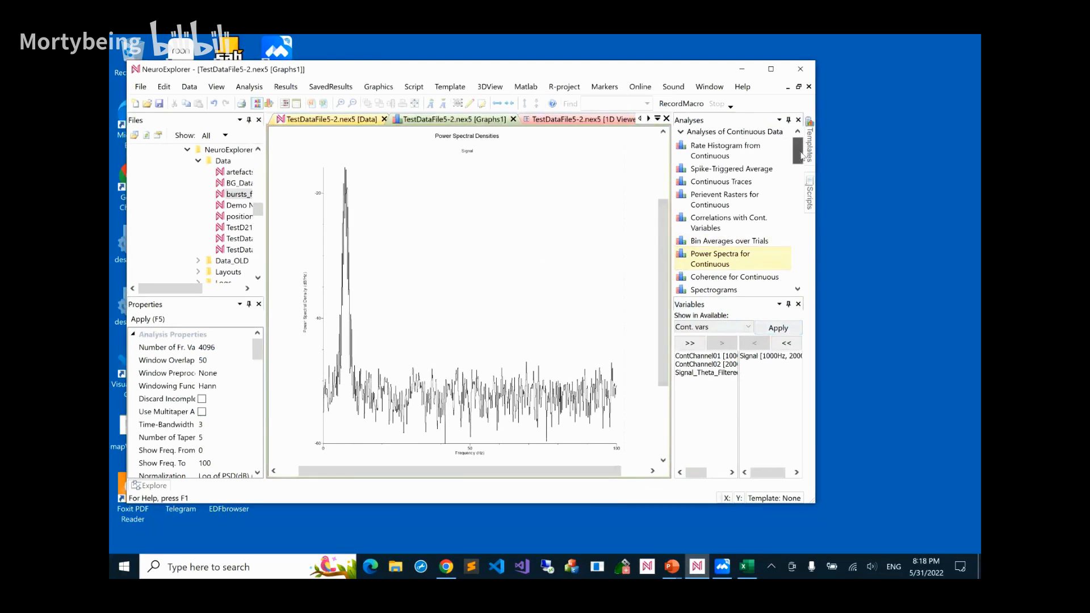
{"action": "left_click_drag", "start_coordinate": [800, 158], "coordinate": [802, 173]}
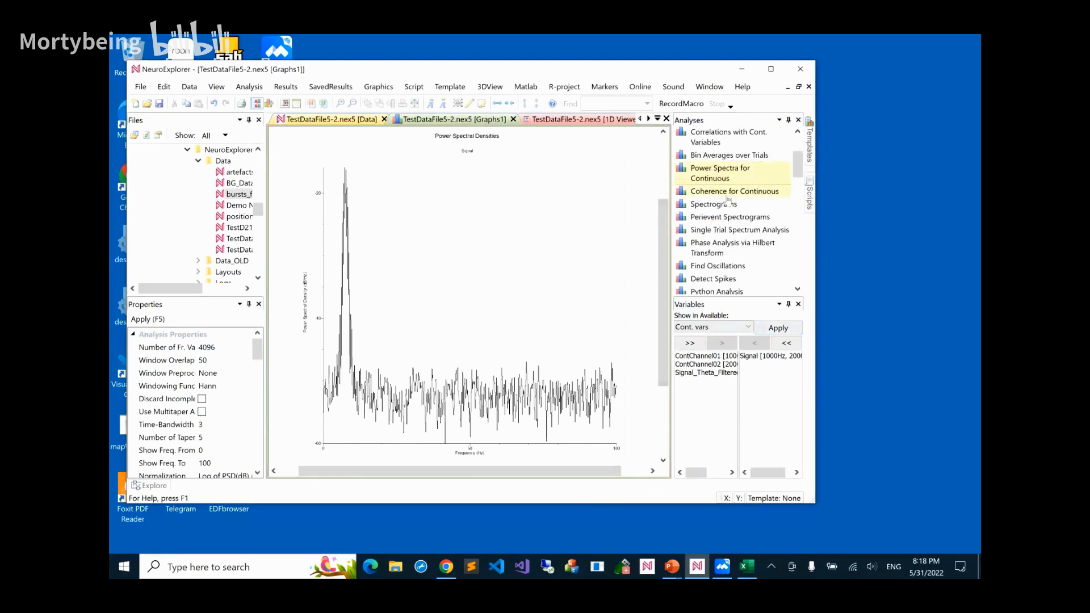
{"action": "double_click", "coordinate": [692, 207]}
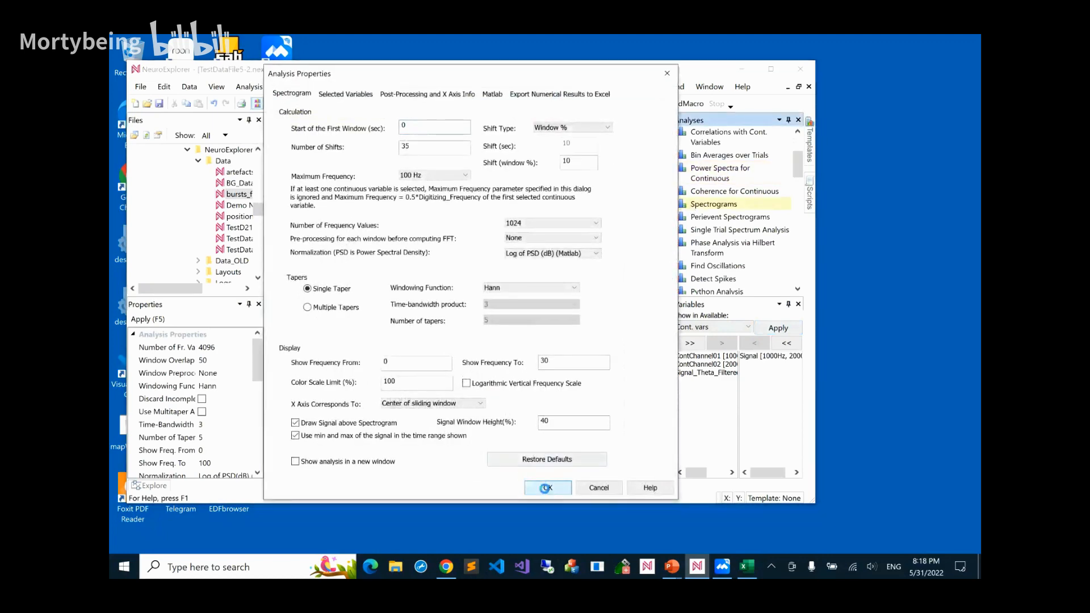
{"action": "left_click", "coordinate": [545, 485]}
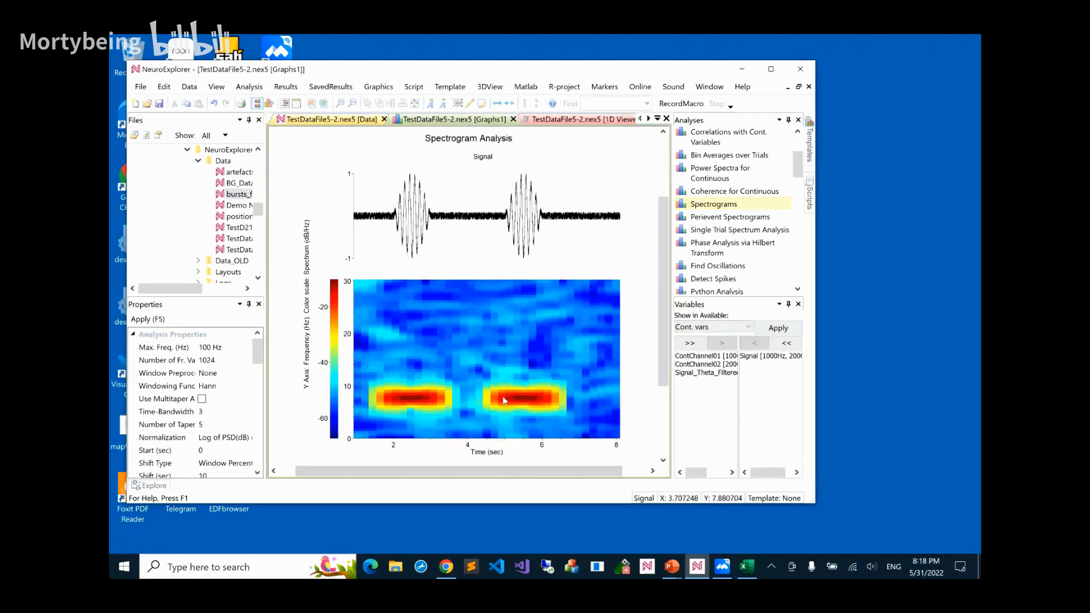
{"action": "mouse_move", "coordinate": [522, 399]}
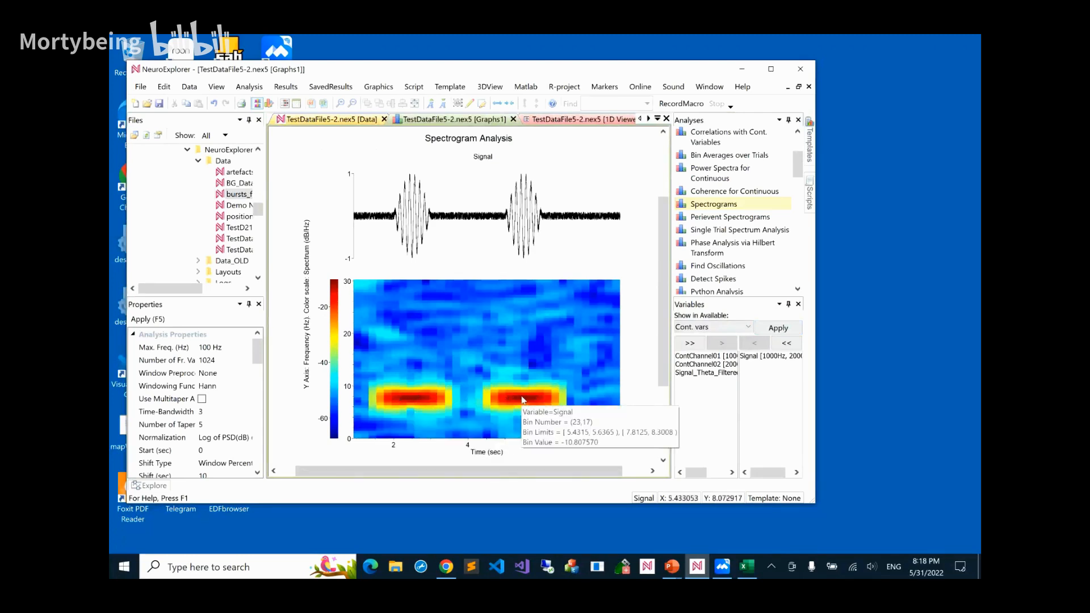
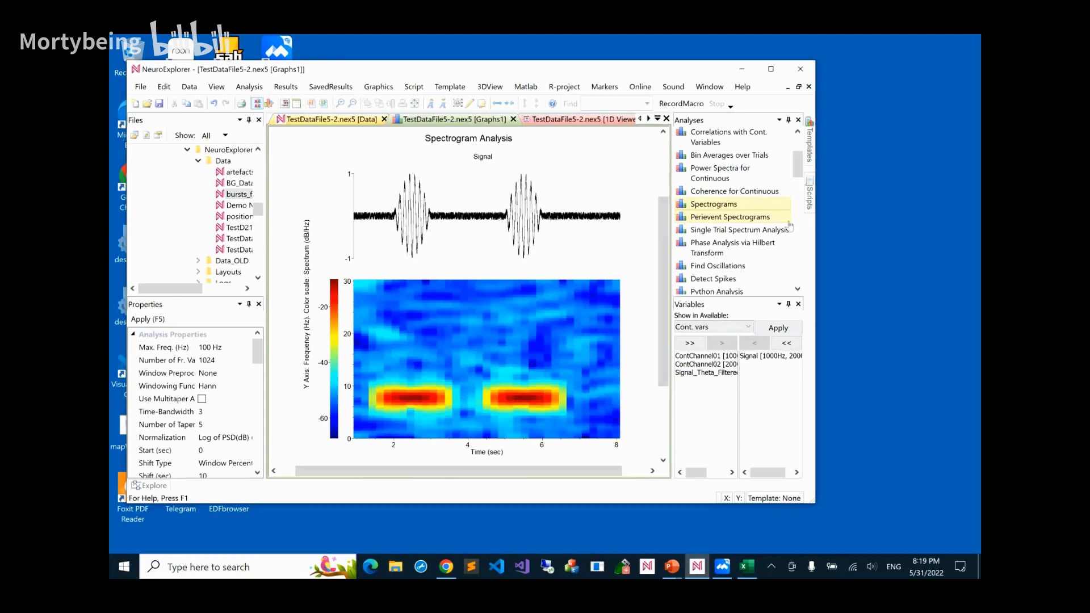
Review the Single Trial Spectrum Analysis properties without running the analysis, and look over the remaining continuous data analyses
{"action": "double_click", "coordinate": [766, 234]}
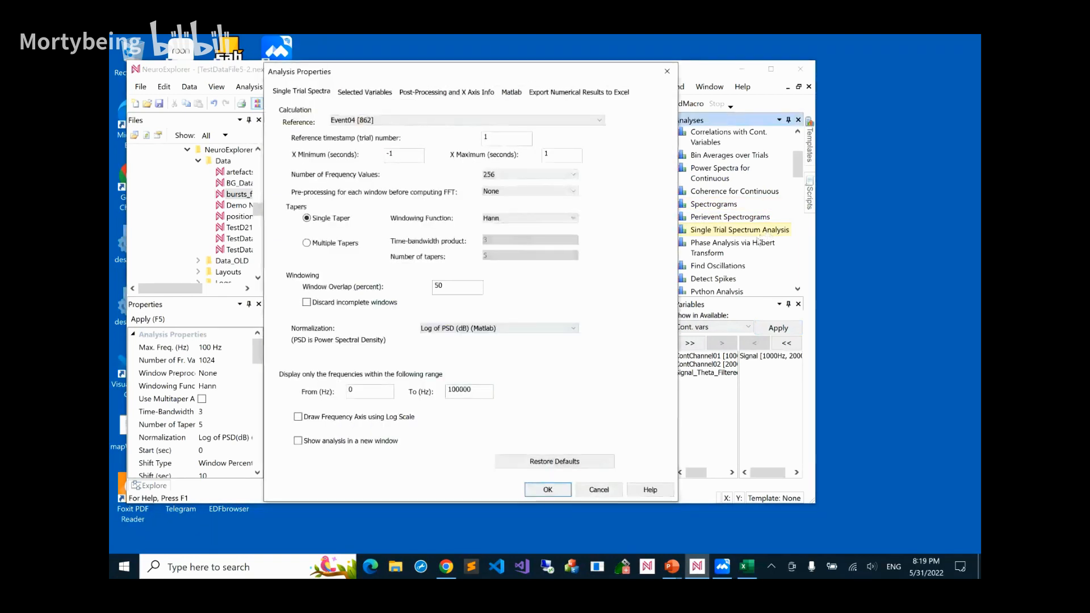
{"action": "left_click", "coordinate": [601, 489]}
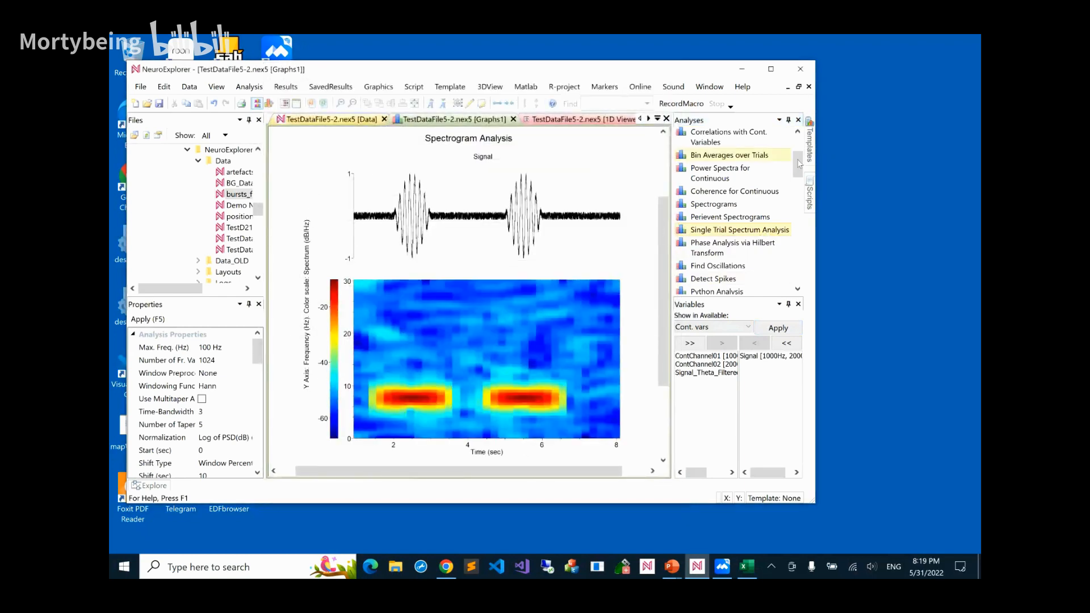
{"action": "left_click_drag", "start_coordinate": [798, 163], "coordinate": [800, 173]}
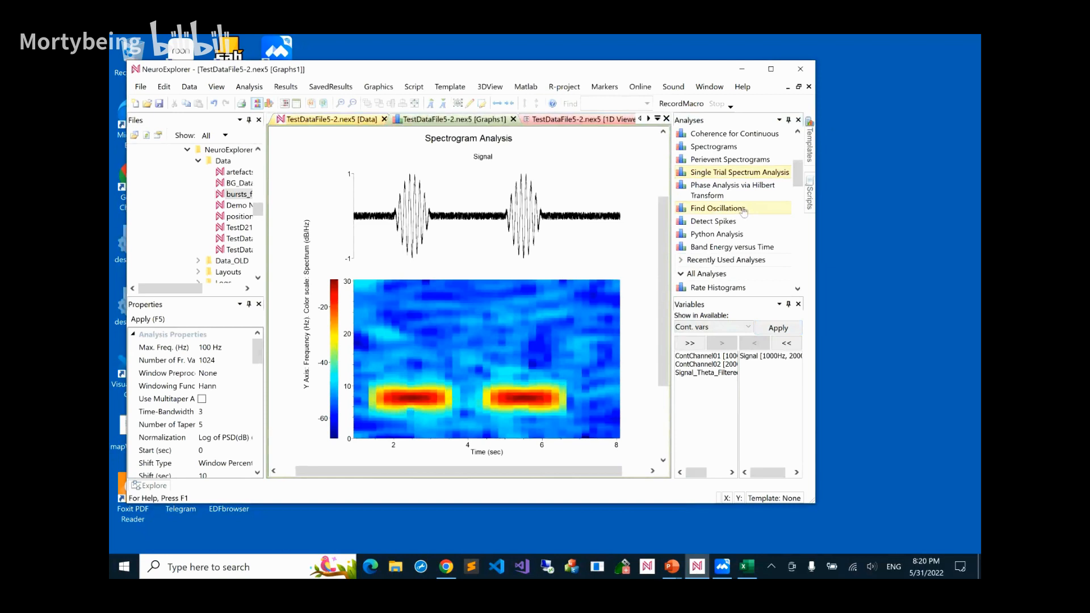
{"action": "scroll", "coordinate": [741, 221], "scroll_direction": "up", "scroll_amount": 1}
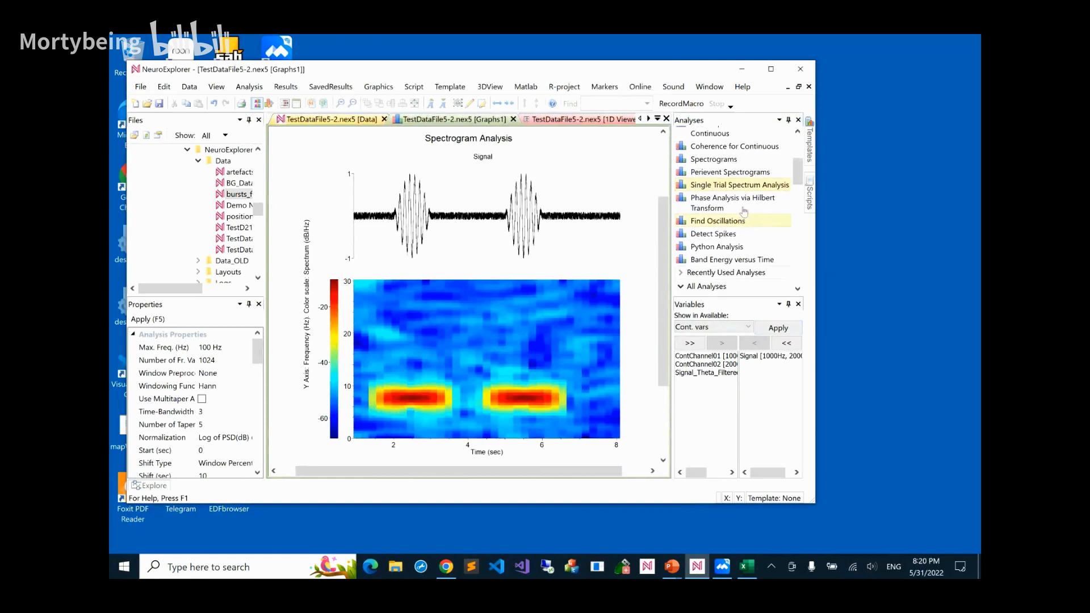
{"action": "left_click", "coordinate": [850, 235]}
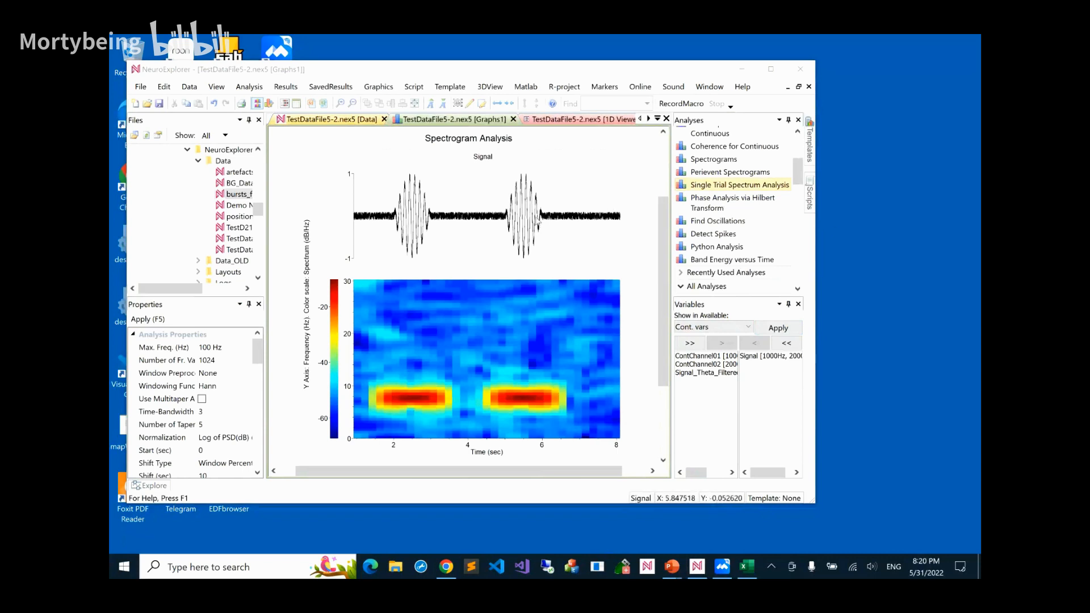
Open the Results Folder Summary and browse the enlarged previews of the saved analyses
{"action": "left_click", "coordinate": [329, 89]}
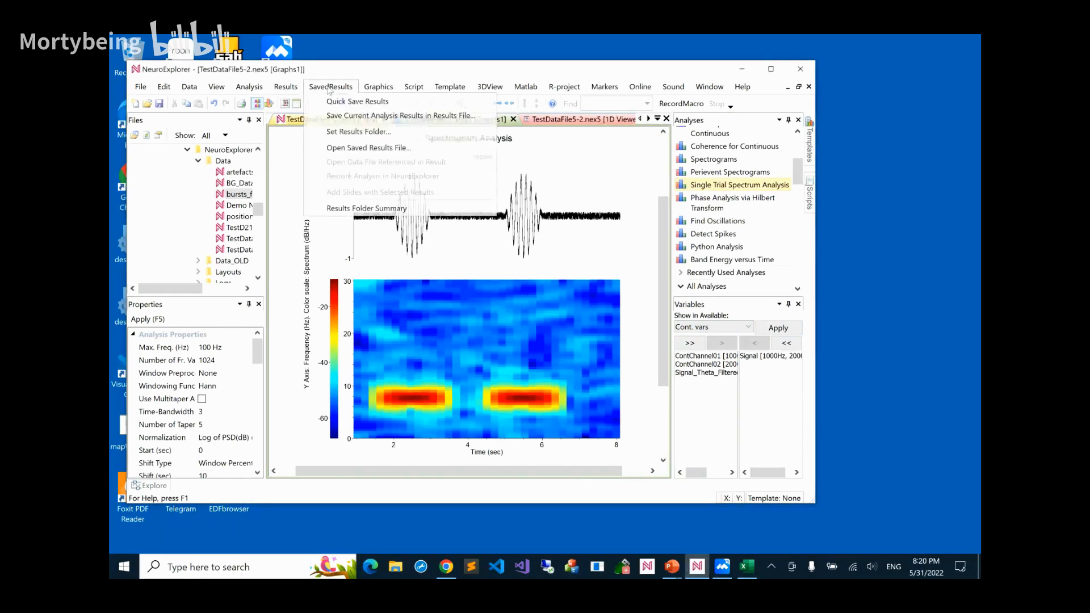
{"action": "left_click", "coordinate": [346, 208]}
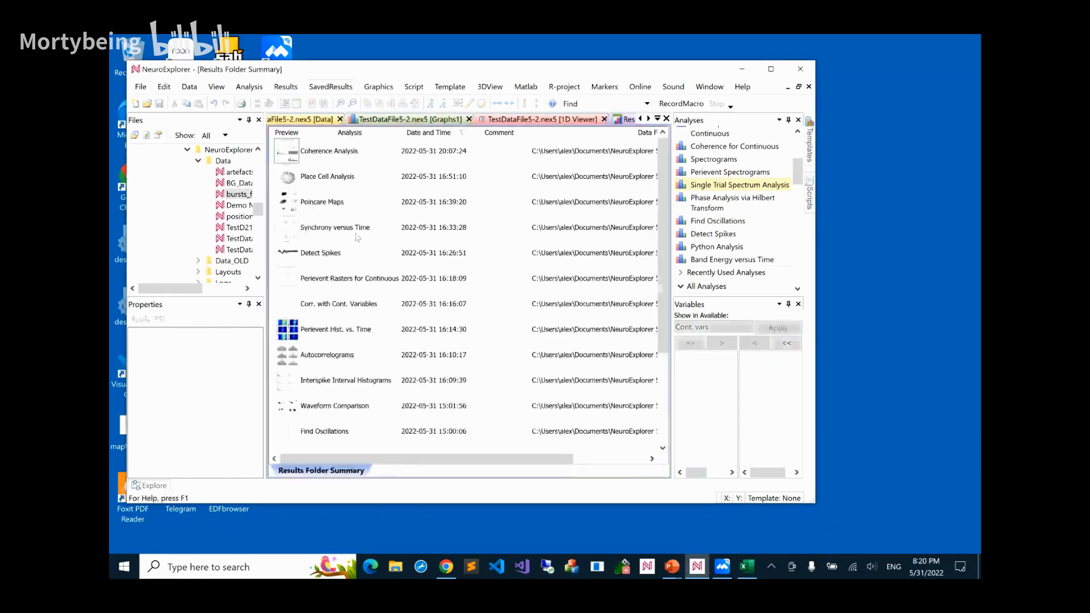
{"action": "scroll", "coordinate": [365, 253], "scroll_direction": "up", "scroll_amount": 1}
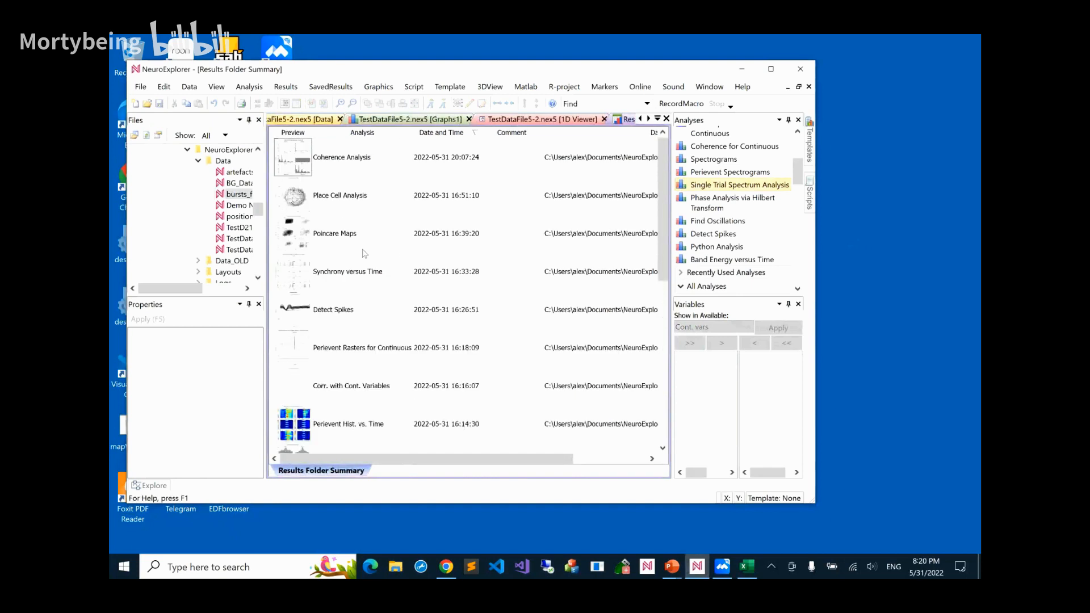
{"action": "scroll", "coordinate": [364, 254], "scroll_direction": "down", "scroll_amount": 3}
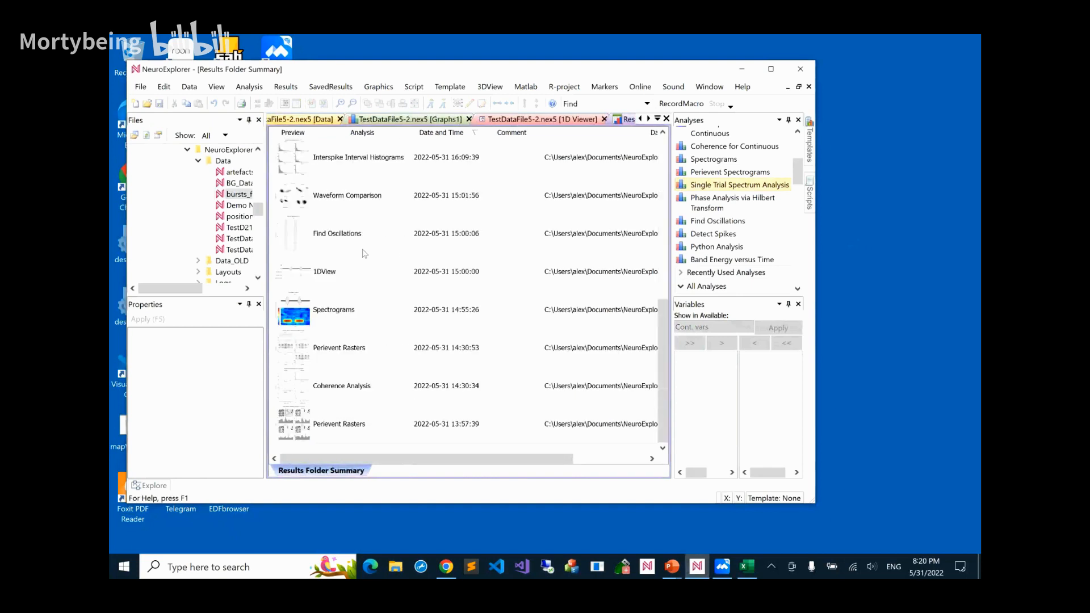
{"action": "scroll", "coordinate": [364, 254], "scroll_direction": "up", "scroll_amount": 2}
{"action": "scroll", "coordinate": [365, 253], "scroll_direction": "down", "scroll_amount": 1}
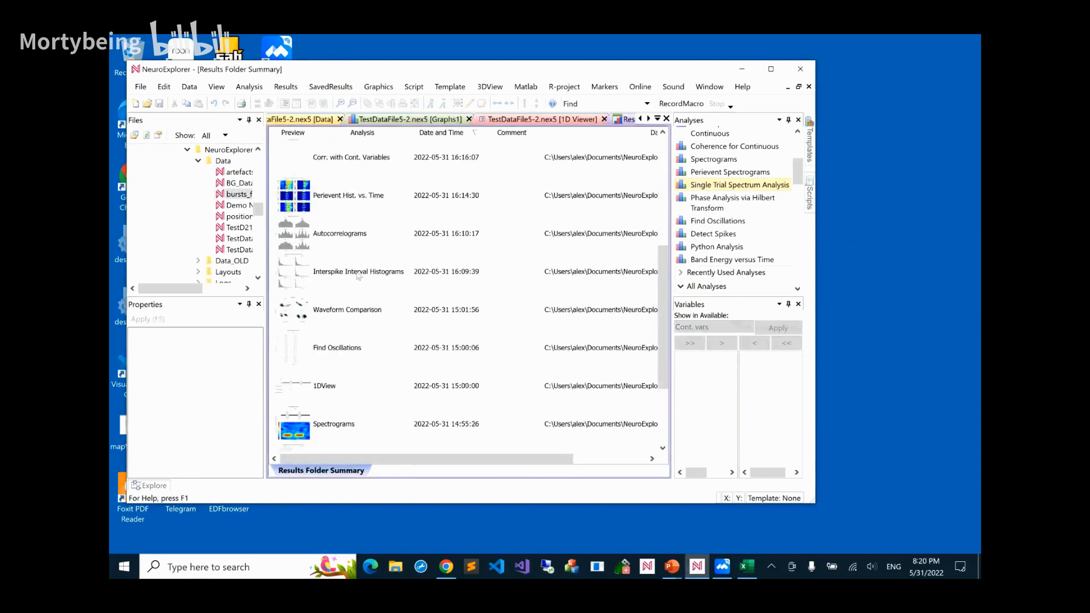
Open the saved Find Oscillations result and restore its analysis in NeuroExplorer
{"action": "double_click", "coordinate": [303, 347]}
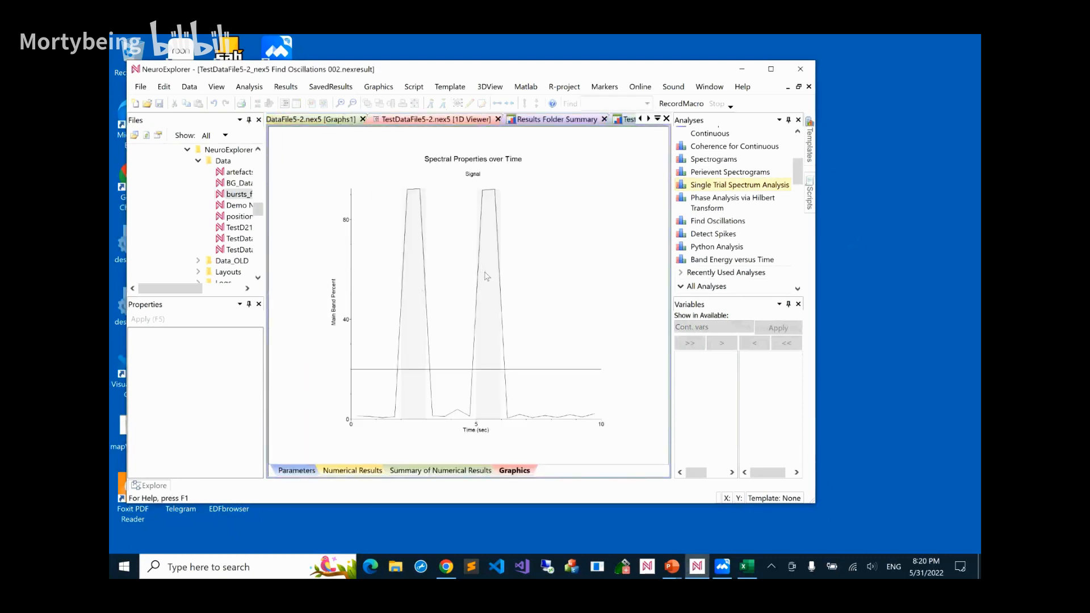
{"action": "right_click", "coordinate": [486, 277]}
{"action": "left_click", "coordinate": [513, 316]}
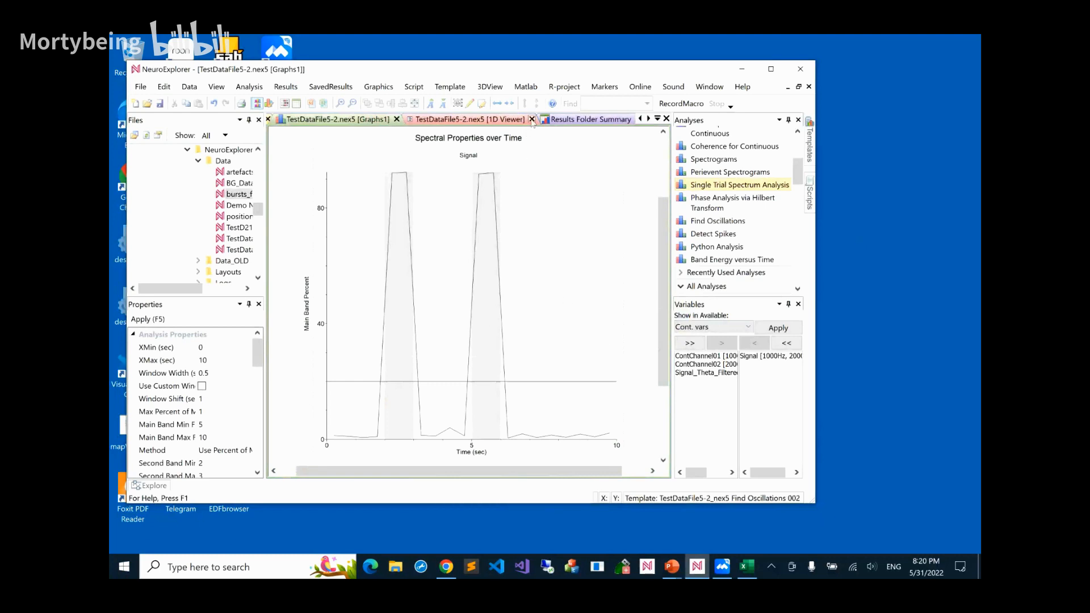
Compare the Find Oscillations graph with the Signal trace in the 1D viewer, and view the data file's variables list
{"action": "left_click", "coordinate": [494, 120]}
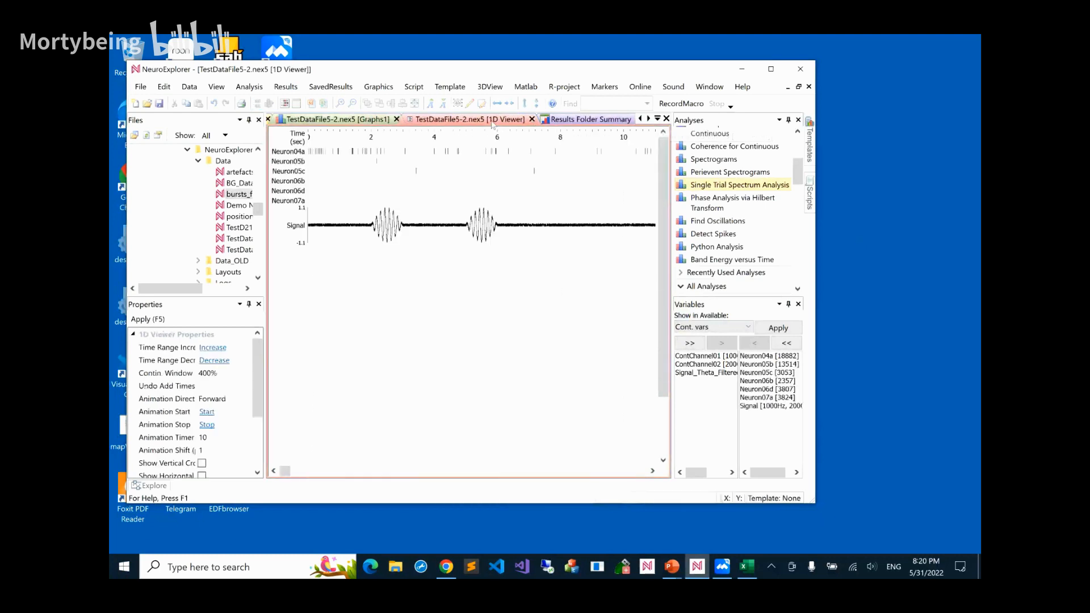
{"action": "left_click", "coordinate": [357, 120]}
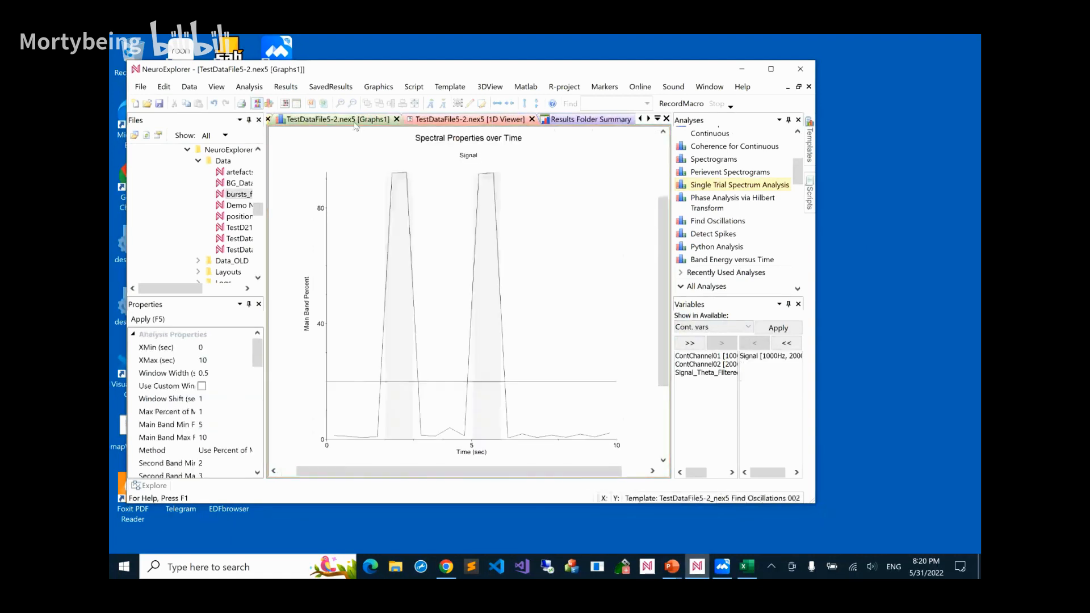
{"action": "left_click", "coordinate": [640, 118]}
{"action": "left_click", "coordinate": [639, 119]}
{"action": "left_click", "coordinate": [282, 122]}
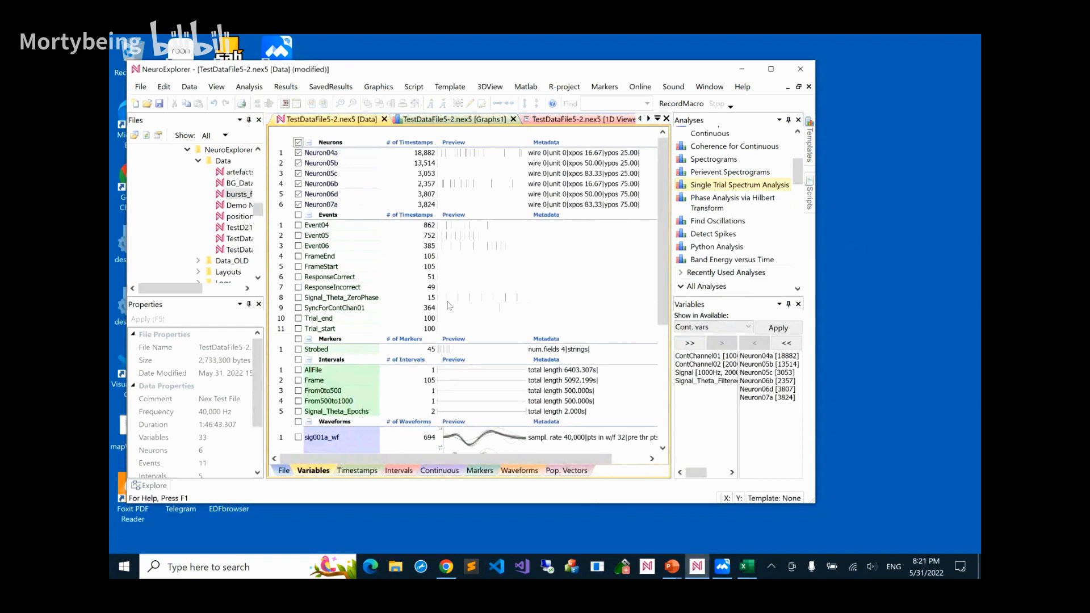
In the 1D viewer, list all available variable types and add the Signal_Theta_Epochs interval variable to the display
{"action": "left_click", "coordinate": [584, 119]}
{"action": "left_click", "coordinate": [699, 328]}
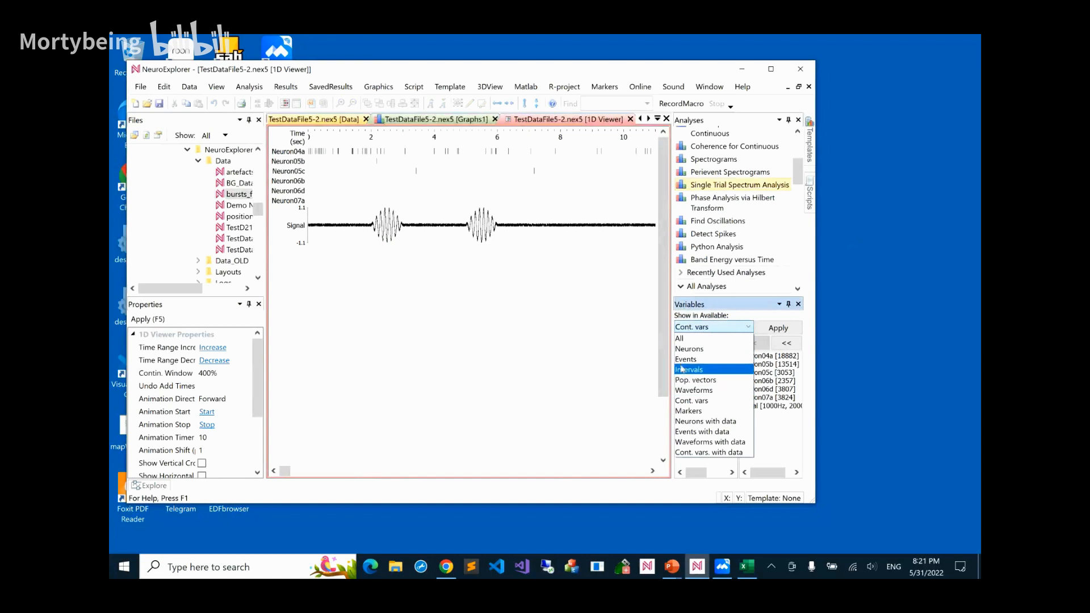
{"action": "left_click", "coordinate": [679, 338]}
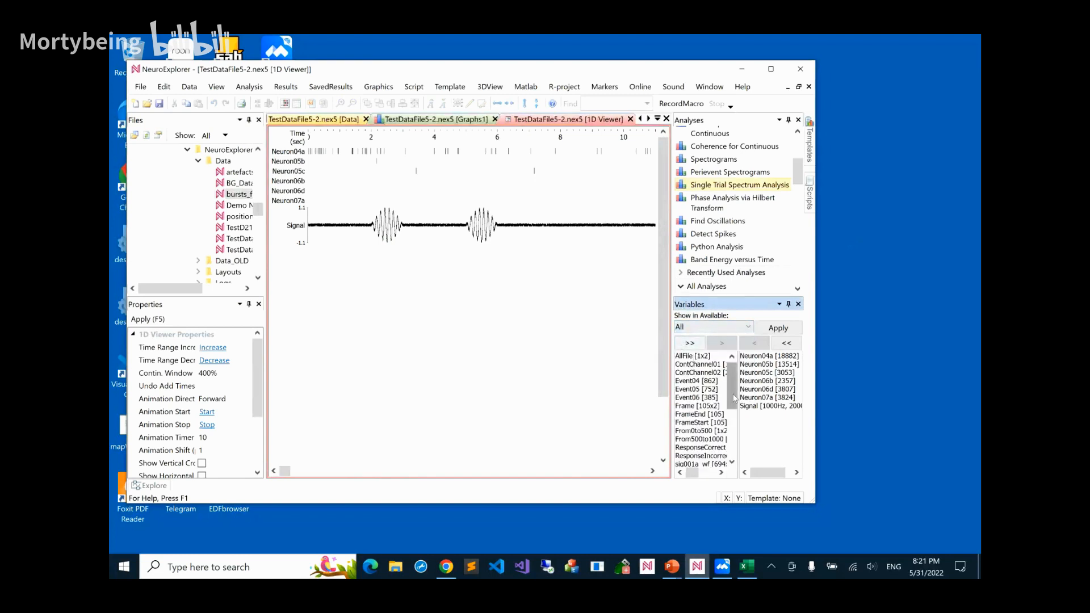
{"action": "scroll", "coordinate": [735, 417], "scroll_direction": "down", "scroll_amount": 2}
{"action": "scroll", "coordinate": [735, 423], "scroll_direction": "down", "scroll_amount": 1}
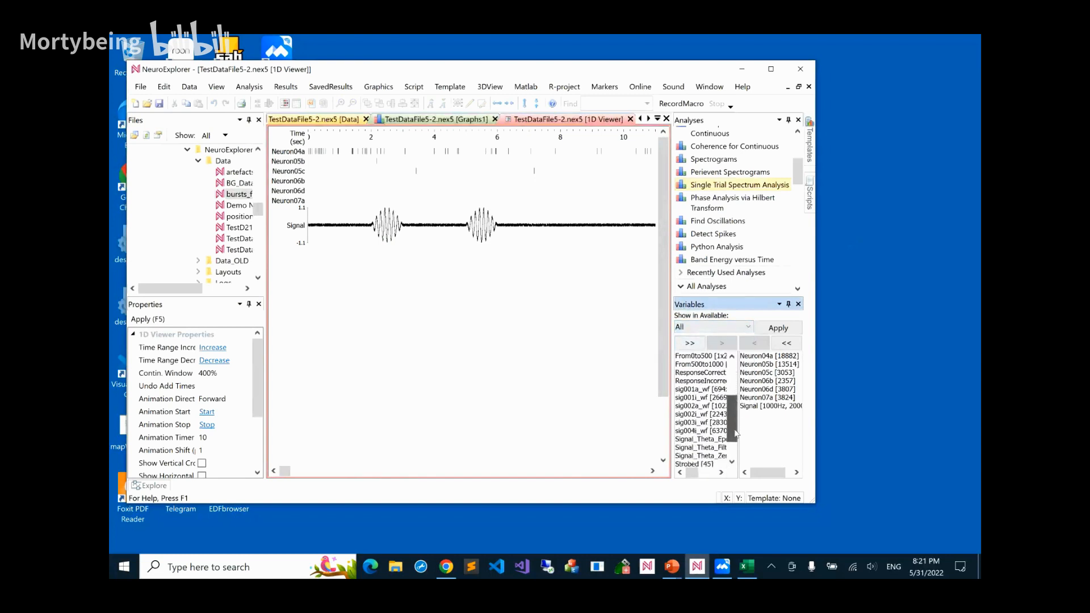
{"action": "left_click", "coordinate": [710, 432]}
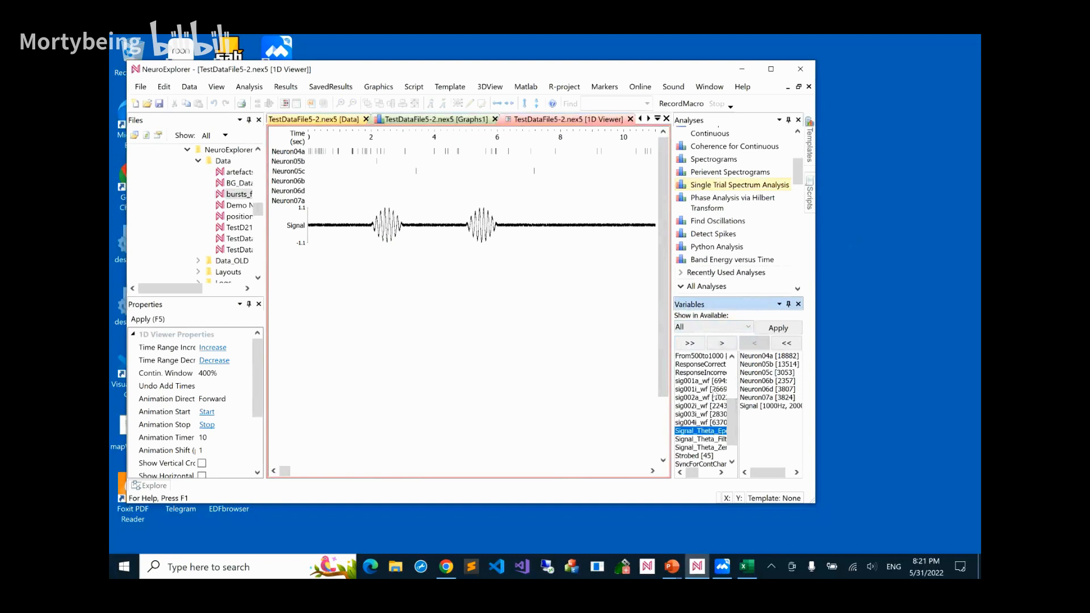
{"action": "left_click", "coordinate": [721, 343]}
{"action": "left_click", "coordinate": [775, 333]}
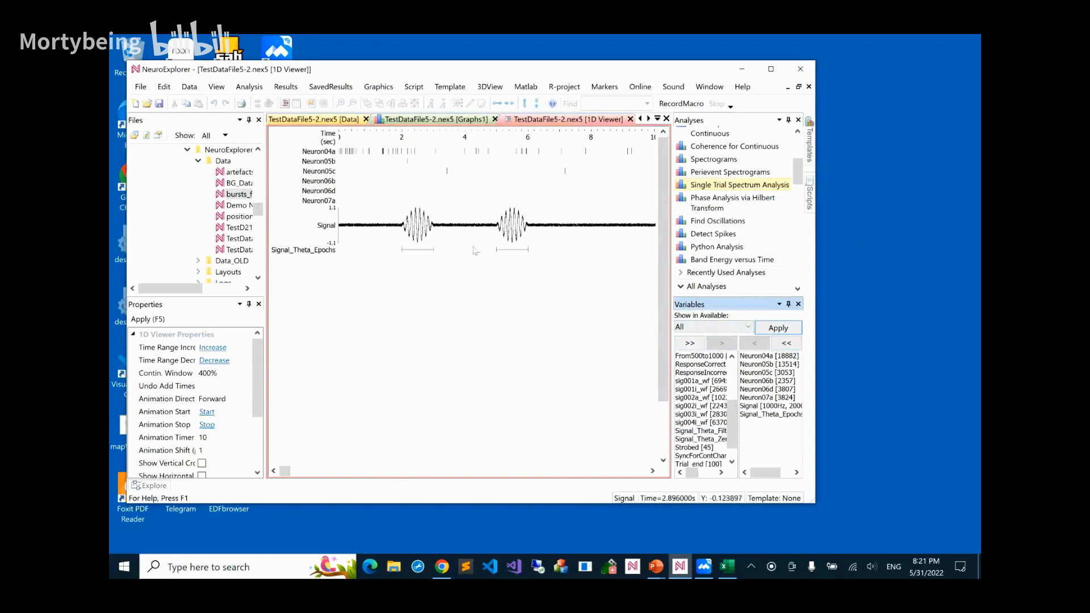
Add the Signal_Theta_Filtered continuous variable to the 1D viewer's displayed variables
{"action": "left_click", "coordinate": [701, 431]}
{"action": "left_click", "coordinate": [722, 343]}
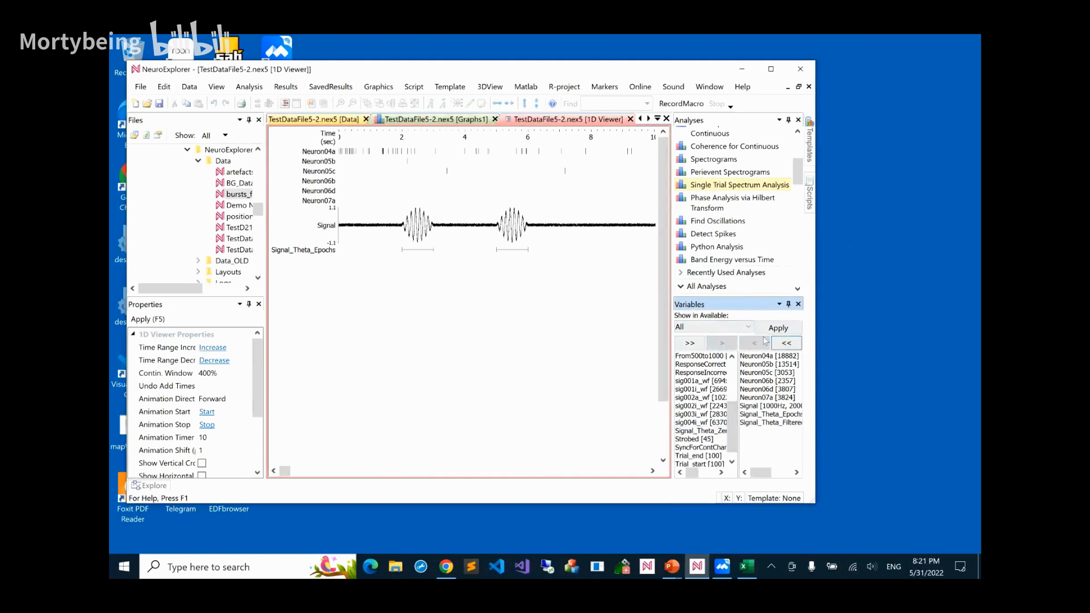
{"action": "left_click", "coordinate": [778, 328]}
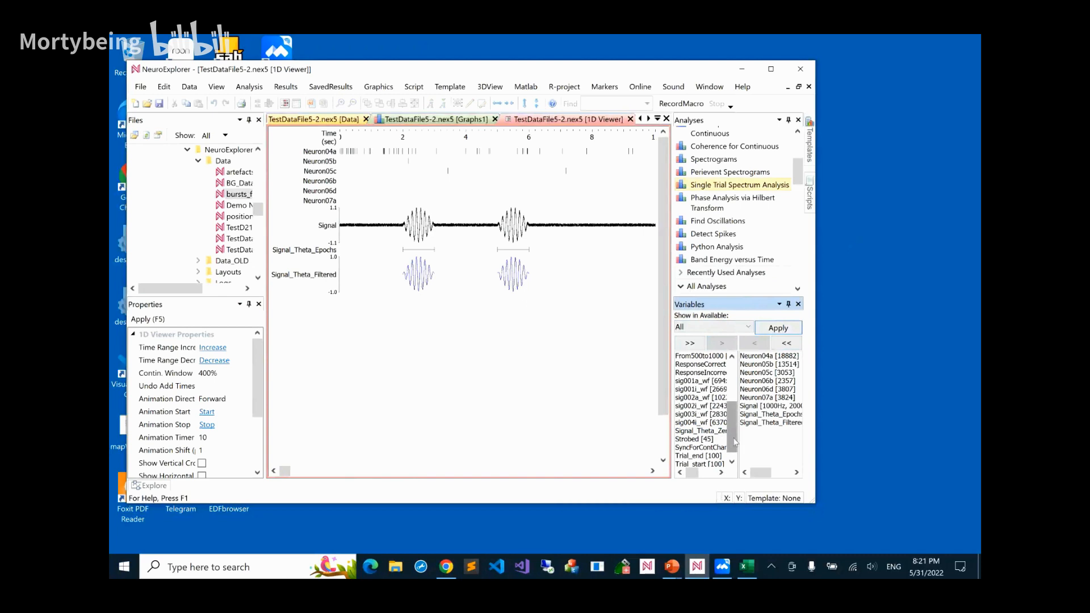
Add the Signal_Theta_ZeroPhase event variable to the 1D viewer's displayed variables
{"action": "scroll", "coordinate": [734, 442], "scroll_direction": "down", "scroll_amount": 1}
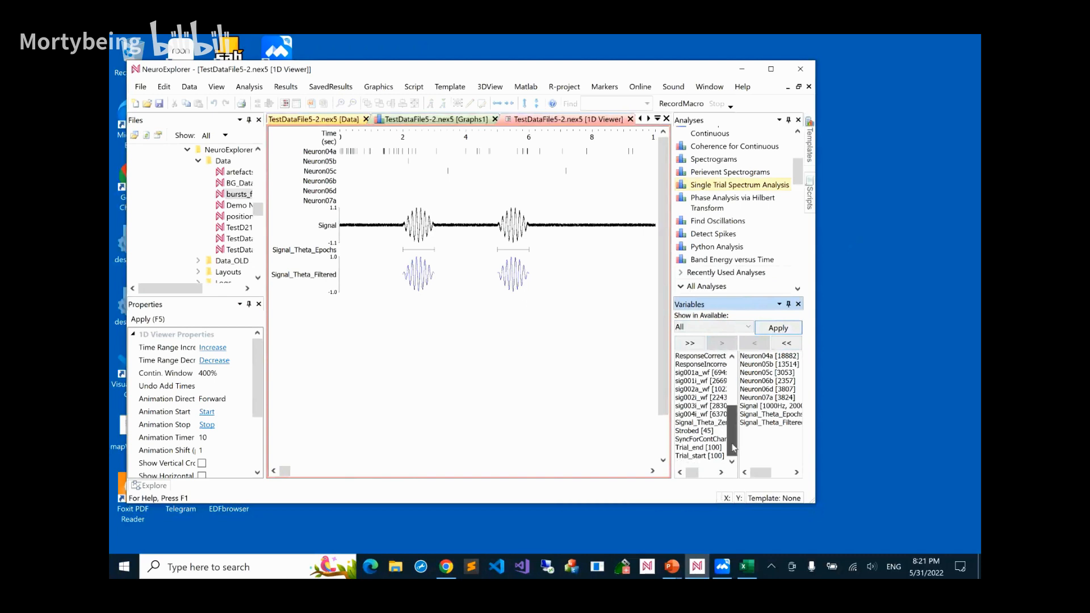
{"action": "left_click", "coordinate": [704, 423]}
{"action": "left_click", "coordinate": [721, 343]}
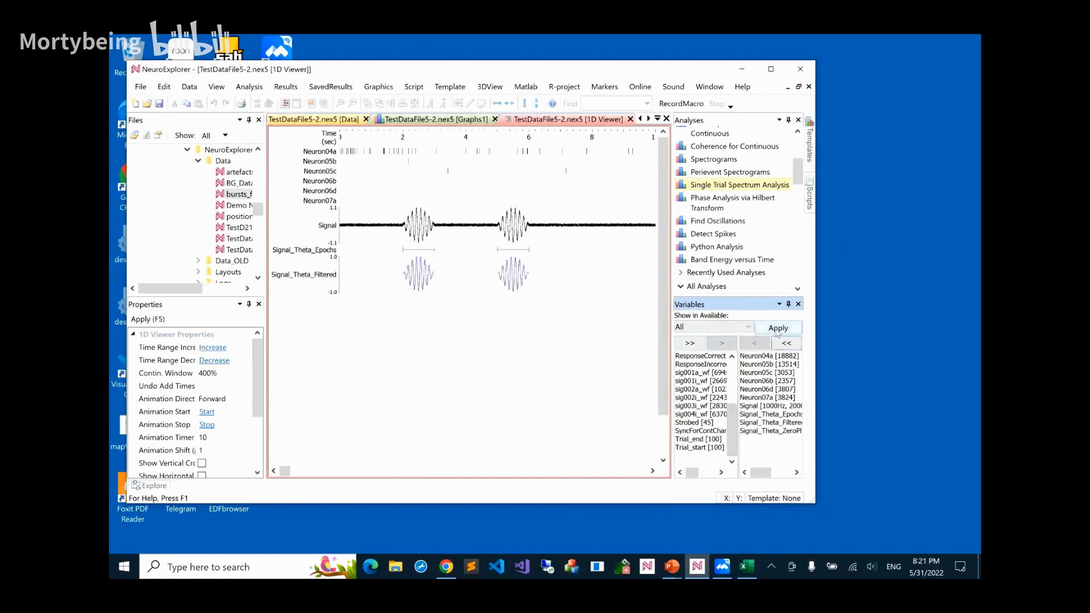
{"action": "left_click", "coordinate": [778, 328]}
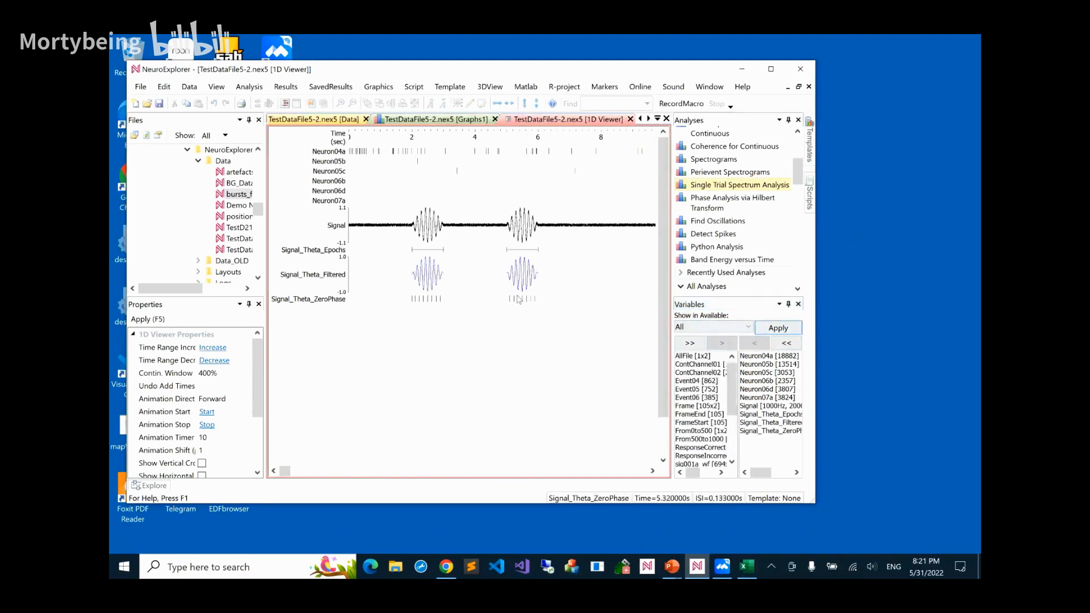
Zoom the 1D viewer's time axis in around the second Signal burst, and look through the All Analyses group
{"action": "scroll", "coordinate": [519, 299], "scroll_direction": "up", "scroll_amount": 2}
{"action": "scroll", "coordinate": [518, 300], "scroll_direction": "up", "scroll_amount": 1}
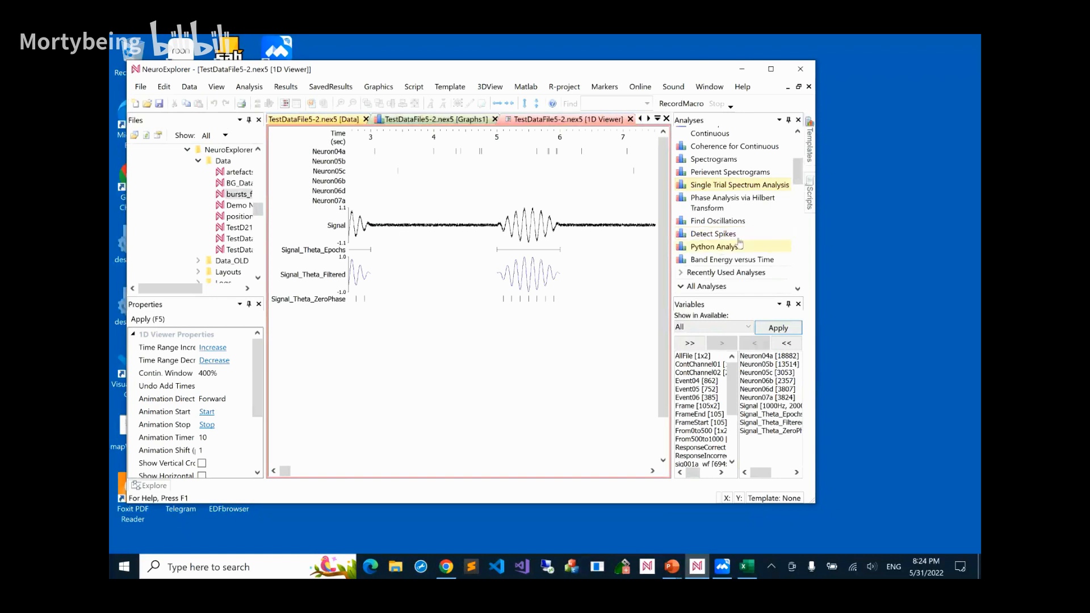
{"action": "left_click_drag", "start_coordinate": [799, 185], "coordinate": [799, 210]}
{"action": "left_click", "coordinate": [837, 289]}
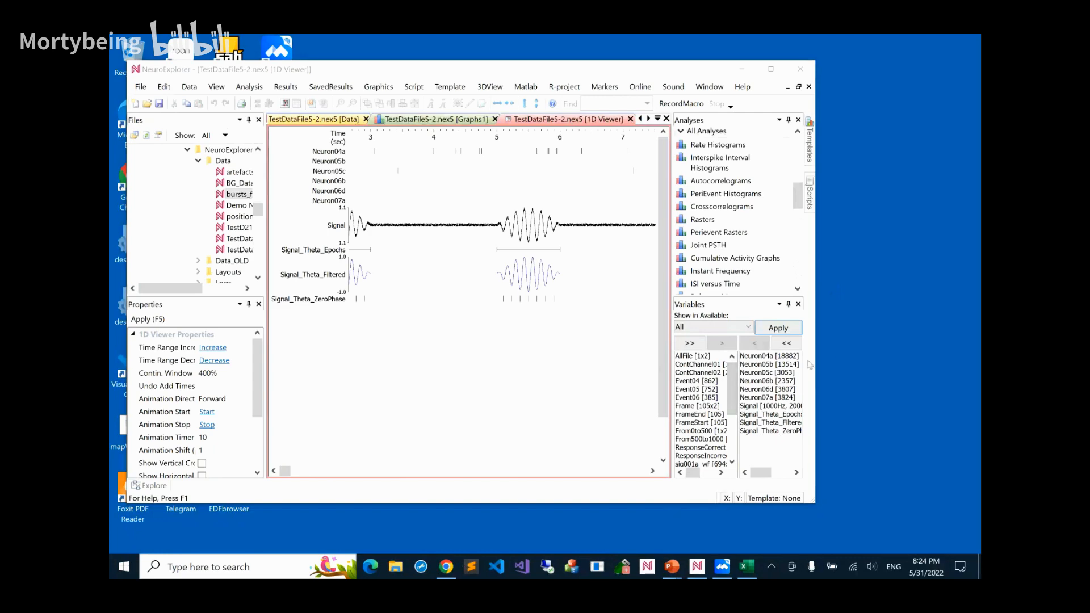
Switch to Chrome, view the How-to Guides index of the NeuroExplorer documentation, and return to the documentation home page
{"action": "left_click", "coordinate": [446, 567]}
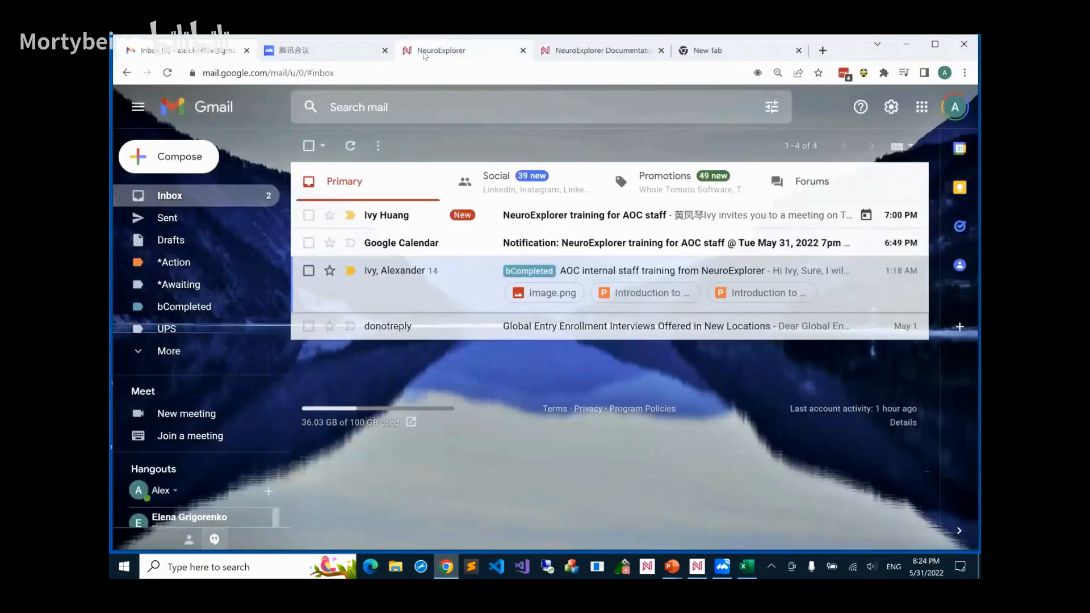
{"action": "left_click", "coordinate": [423, 55]}
{"action": "left_click", "coordinate": [559, 58]}
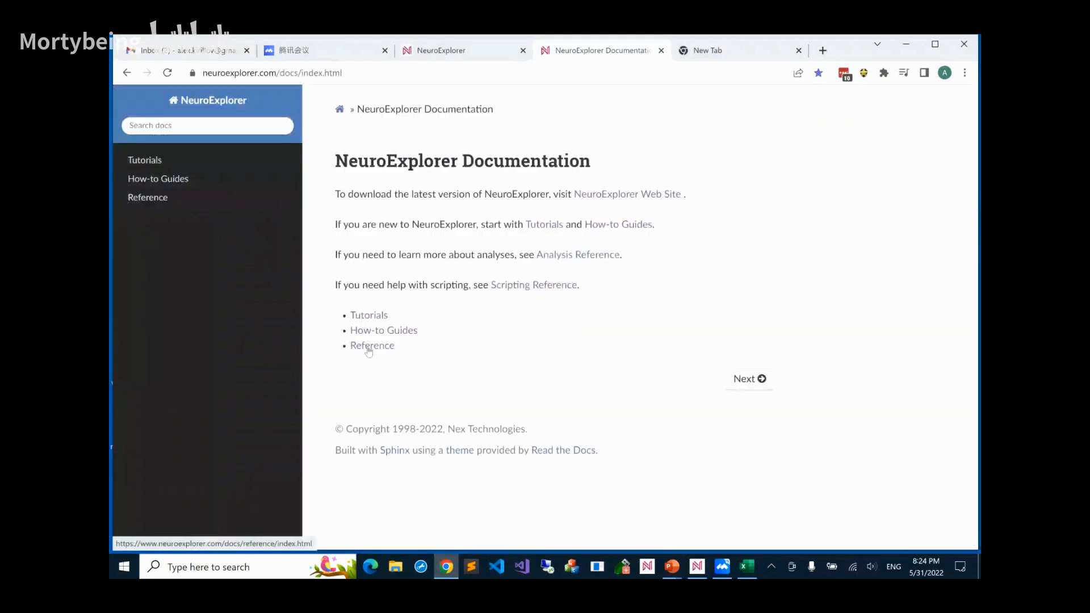
{"action": "left_click", "coordinate": [374, 331]}
{"action": "left_click", "coordinate": [127, 73]}
{"action": "left_click", "coordinate": [372, 331]}
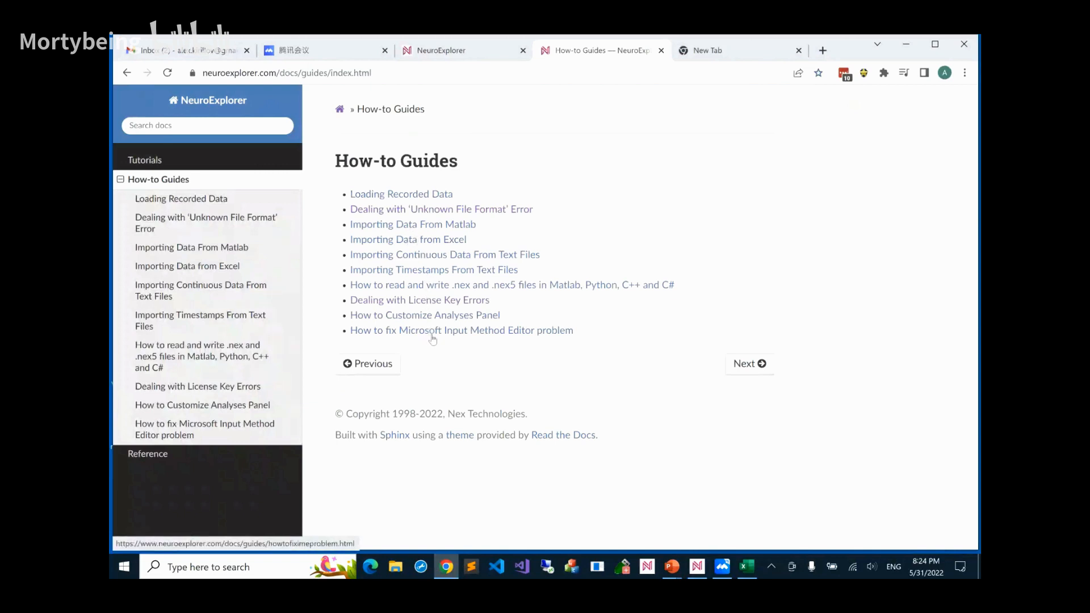
{"action": "left_click", "coordinate": [127, 73]}
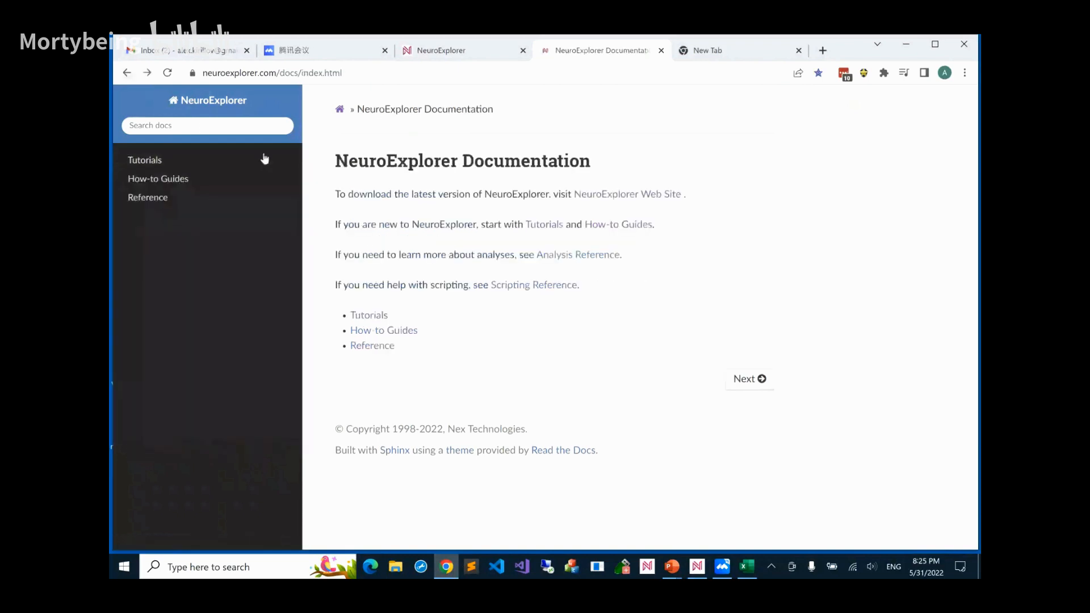
Open the Analysis Types page within the Analysis Reference of the documentation
{"action": "left_click", "coordinate": [390, 346]}
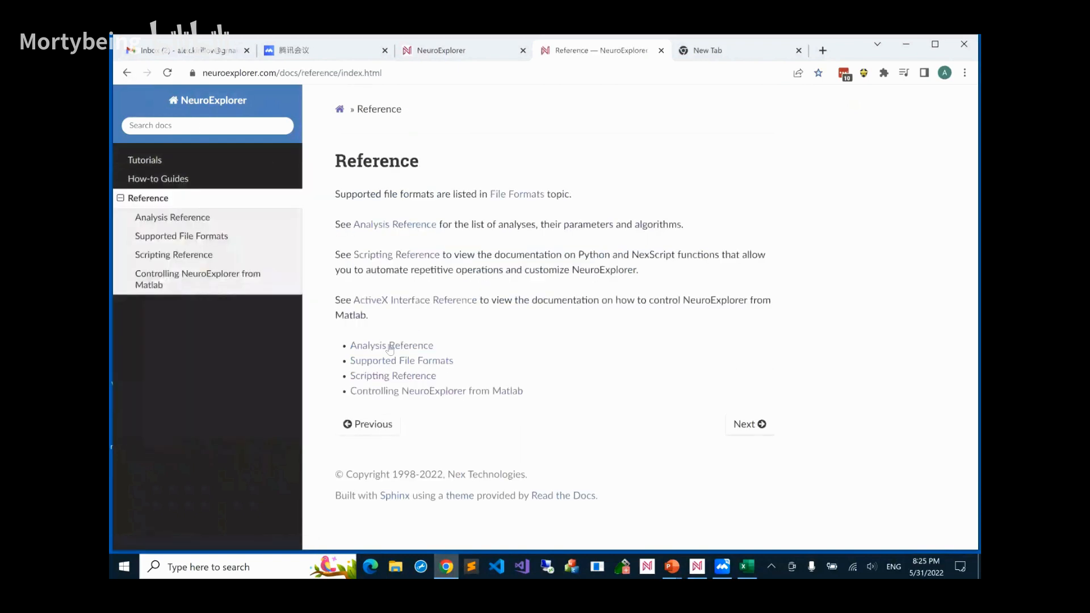
{"action": "left_click", "coordinate": [389, 346]}
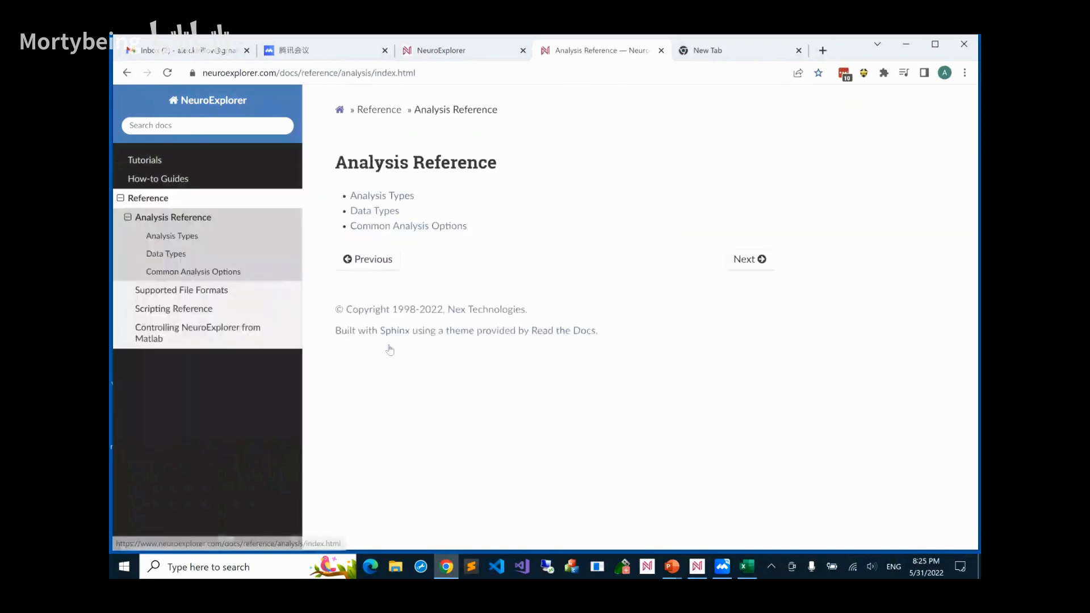
{"action": "left_click", "coordinate": [386, 199]}
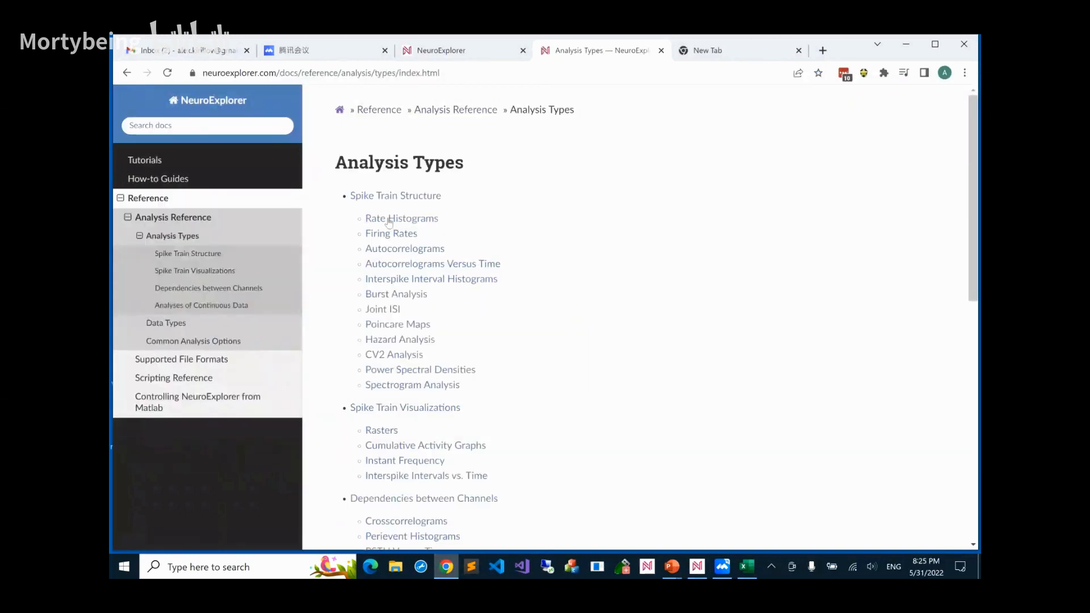
Open the Interspike Interval Histograms documentation page and review its introduction and analysis parameters
{"action": "left_click", "coordinate": [408, 278]}
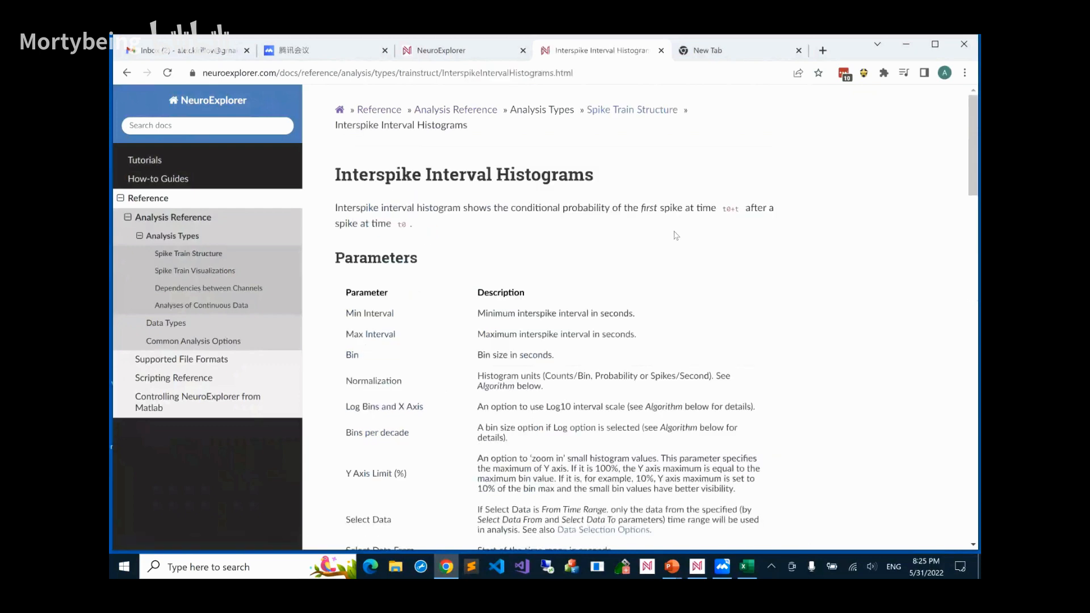
{"action": "scroll", "coordinate": [677, 236], "scroll_direction": "down", "scroll_amount": 2}
{"action": "scroll", "coordinate": [677, 237], "scroll_direction": "down", "scroll_amount": 1}
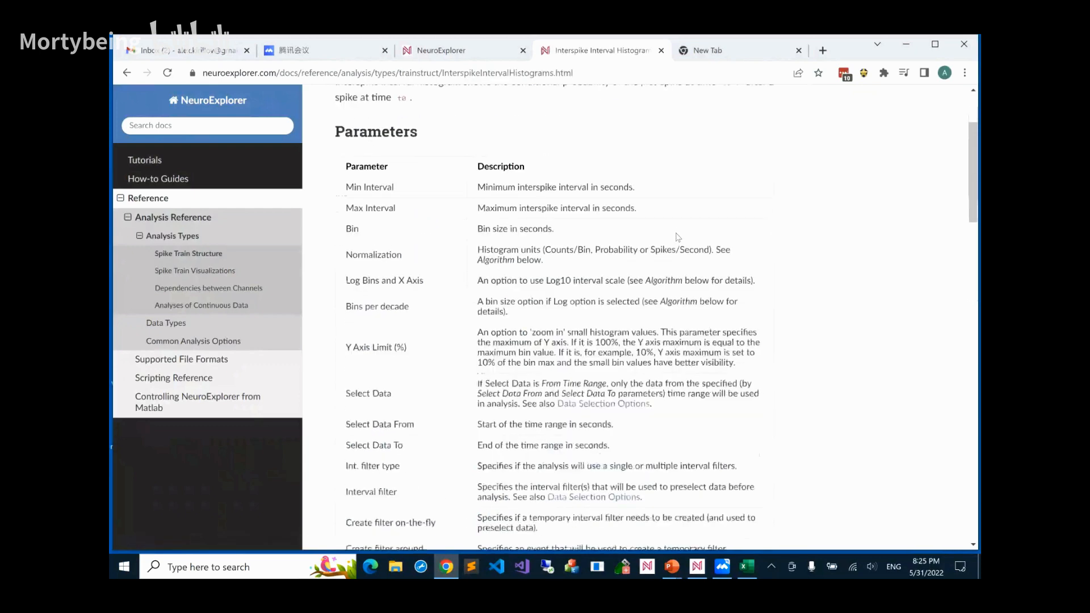
{"action": "scroll", "coordinate": [448, 208], "scroll_direction": "up", "scroll_amount": 3}
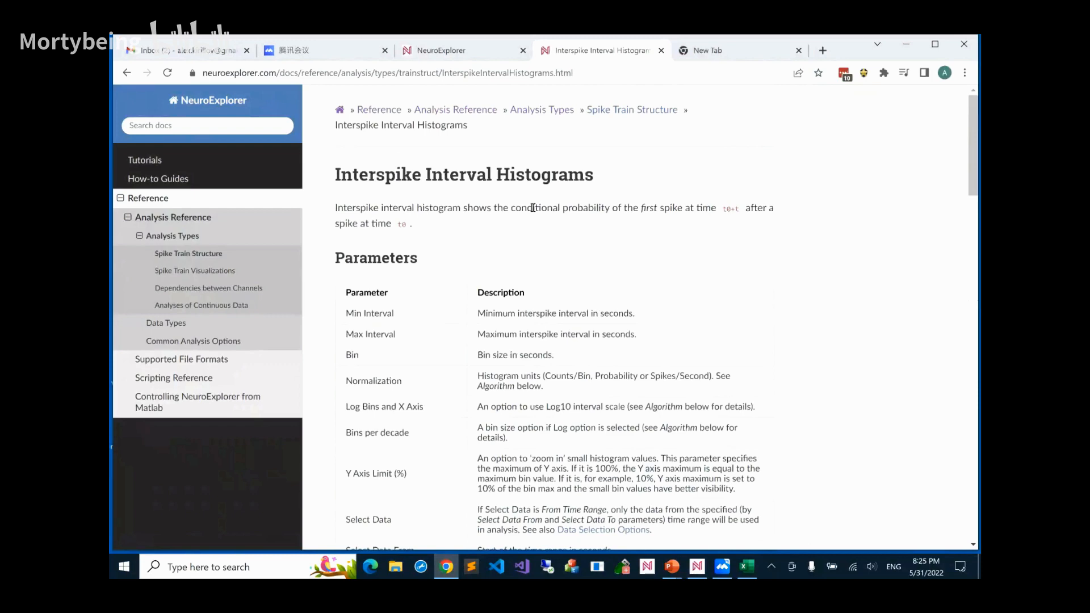
{"action": "scroll", "coordinate": [649, 232], "scroll_direction": "down", "scroll_amount": 2}
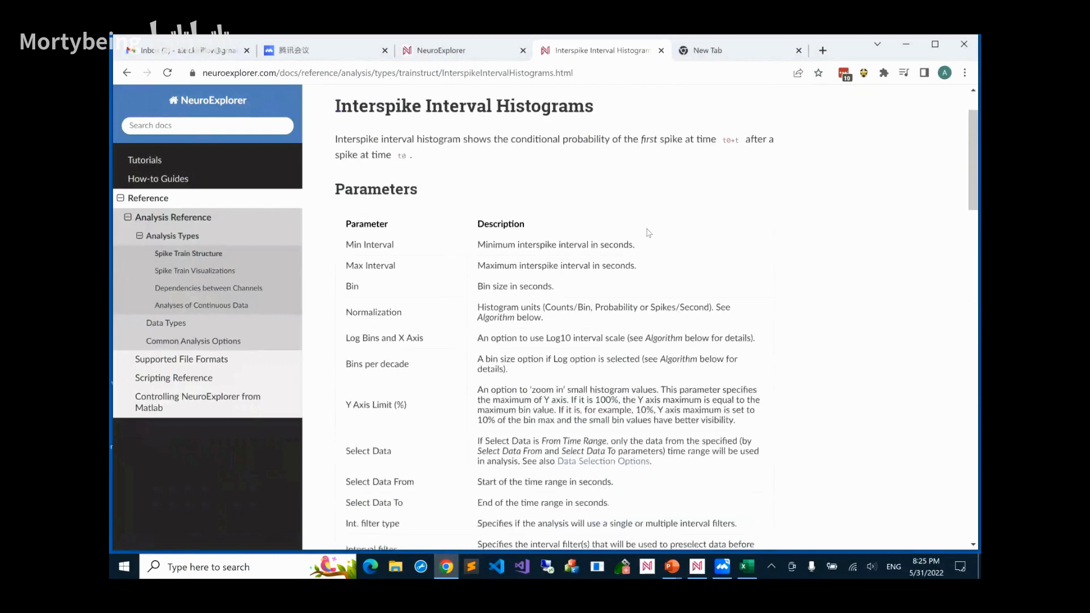
{"action": "scroll", "coordinate": [648, 232], "scroll_direction": "down", "scroll_amount": 4}
{"action": "scroll", "coordinate": [648, 232], "scroll_direction": "down", "scroll_amount": 7}
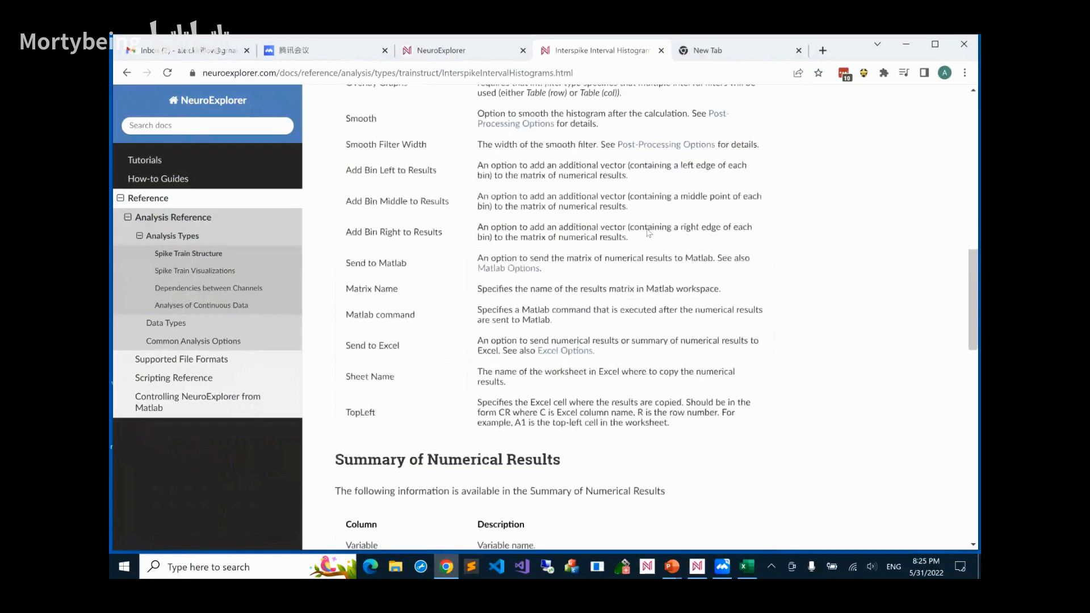
Read the Summary of Numerical Results and Algorithm sections of the Interspike Interval Histograms page, including both Log Bins and X Axis cases
{"action": "scroll", "coordinate": [648, 233], "scroll_direction": "down", "scroll_amount": 9}
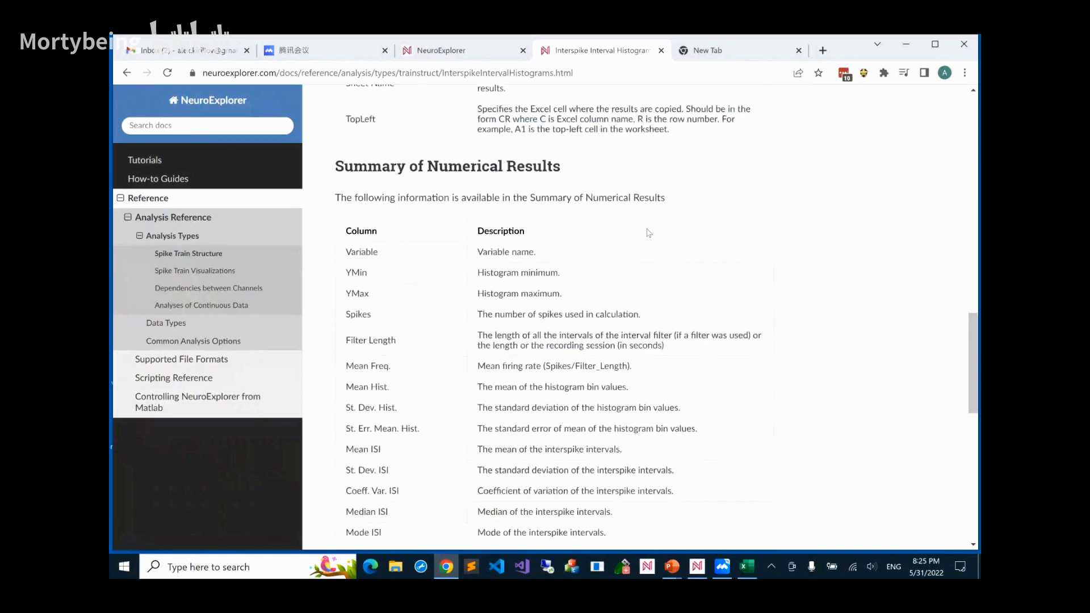
{"action": "scroll", "coordinate": [649, 233], "scroll_direction": "down", "scroll_amount": 2}
{"action": "scroll", "coordinate": [649, 233], "scroll_direction": "down", "scroll_amount": 9}
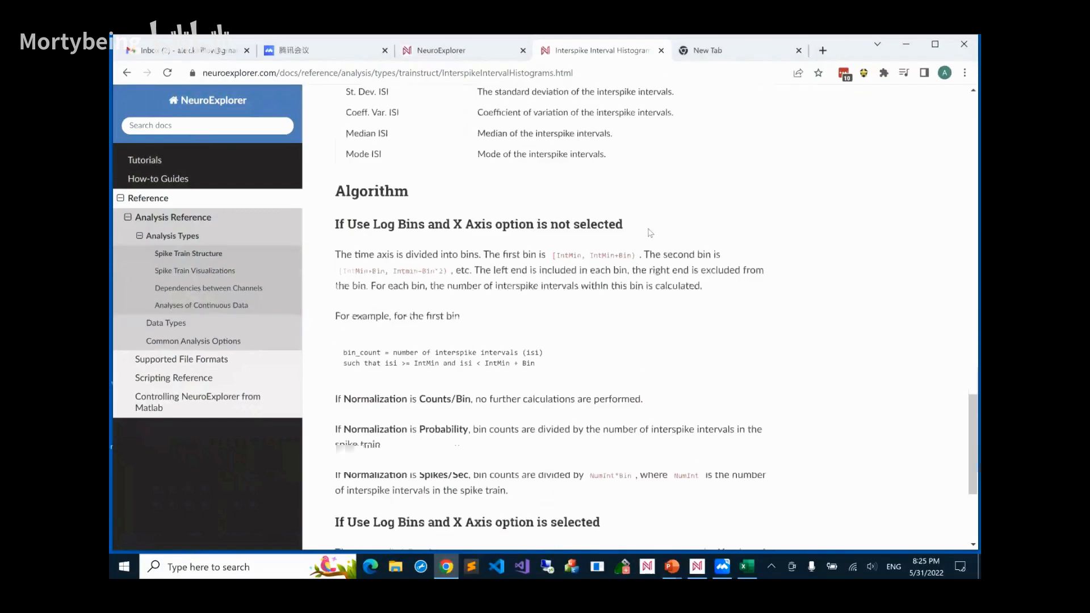
{"action": "scroll", "coordinate": [650, 233], "scroll_direction": "down", "scroll_amount": 4}
{"action": "scroll", "coordinate": [650, 233], "scroll_direction": "down", "scroll_amount": 2}
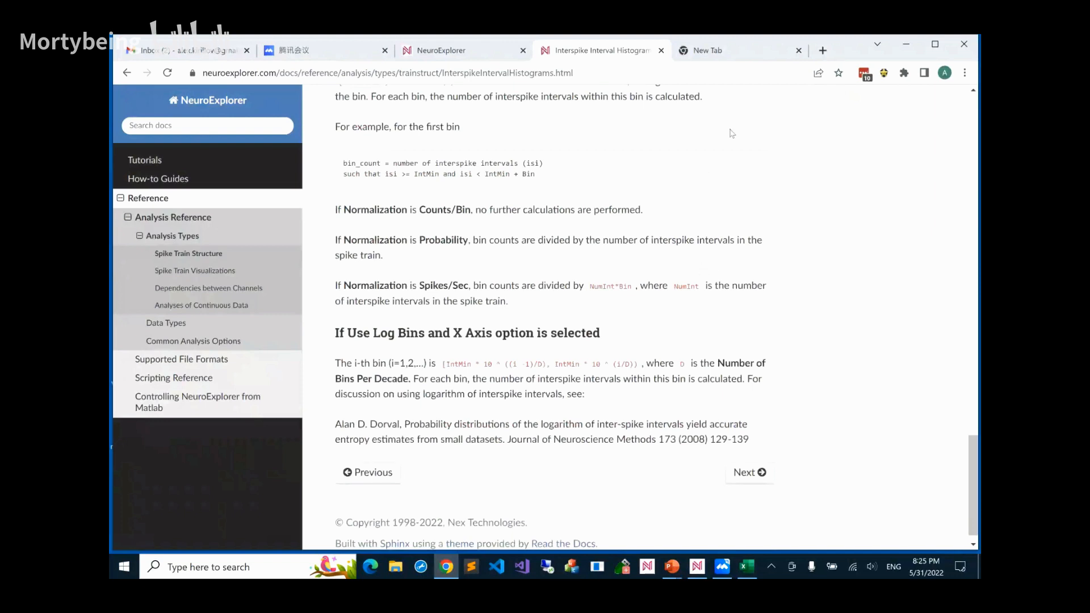
{"action": "scroll", "coordinate": [732, 130], "scroll_direction": "up", "scroll_amount": 8}
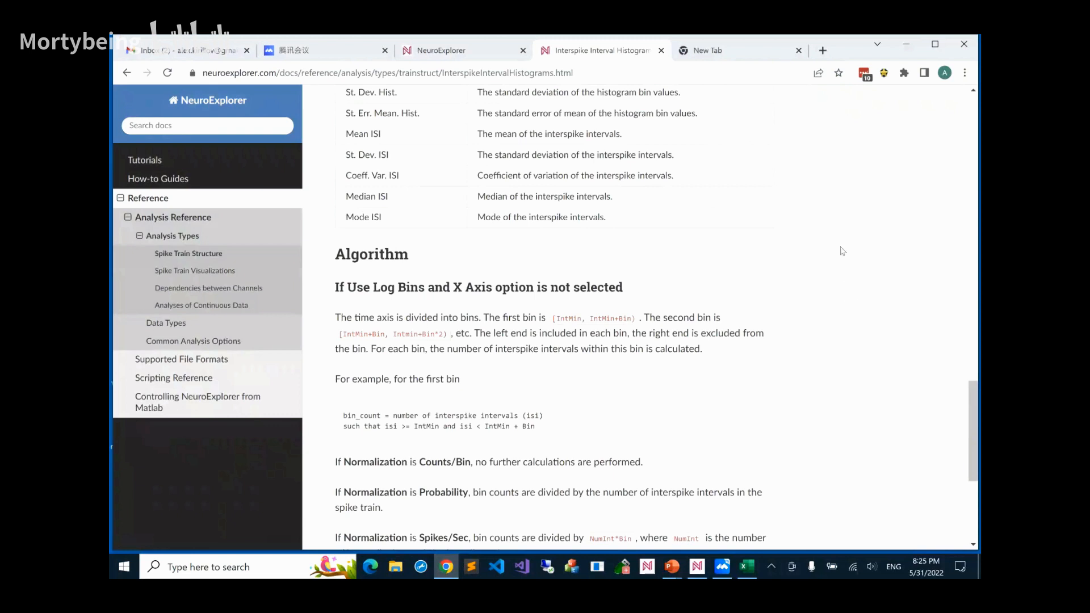
Minimize Chrome to return to NeuroExplorer, open its built-in Help Topics, and view the Reference section
{"action": "left_click", "coordinate": [905, 49]}
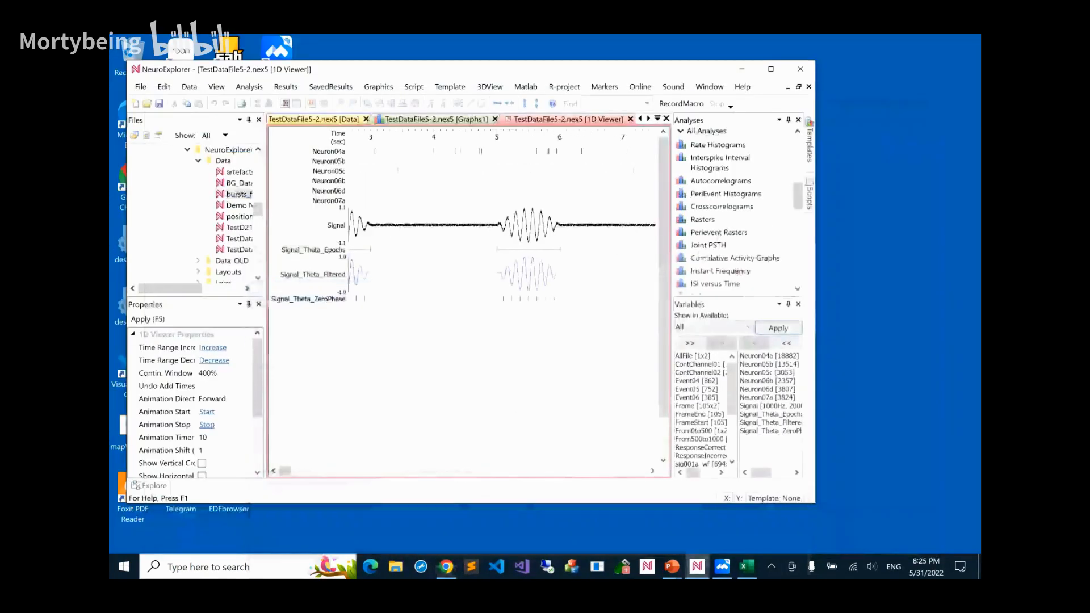
{"action": "left_click", "coordinate": [740, 86]}
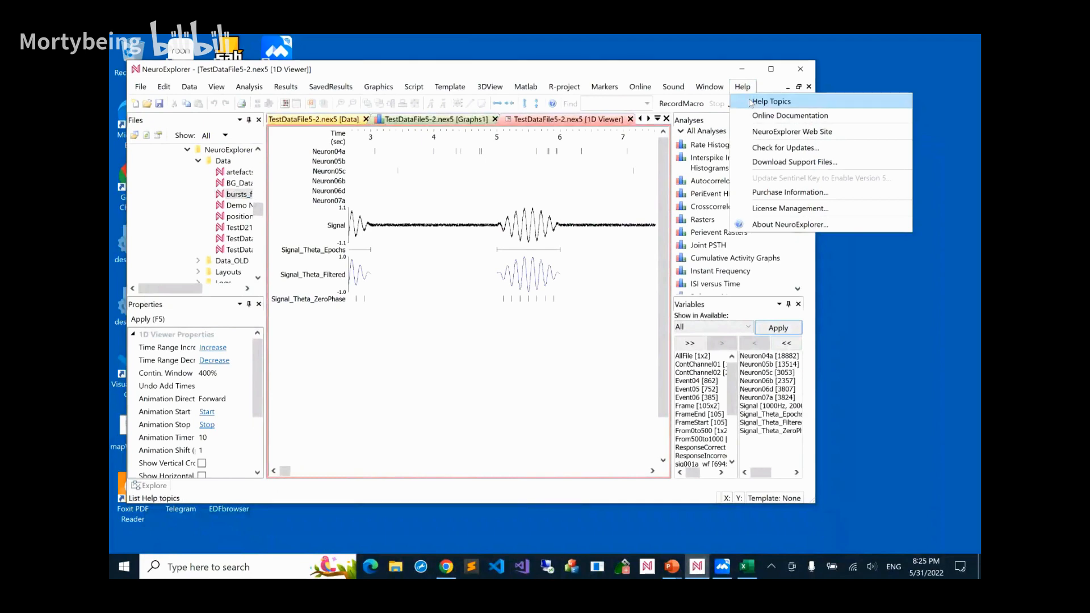
{"action": "left_click", "coordinate": [750, 103]}
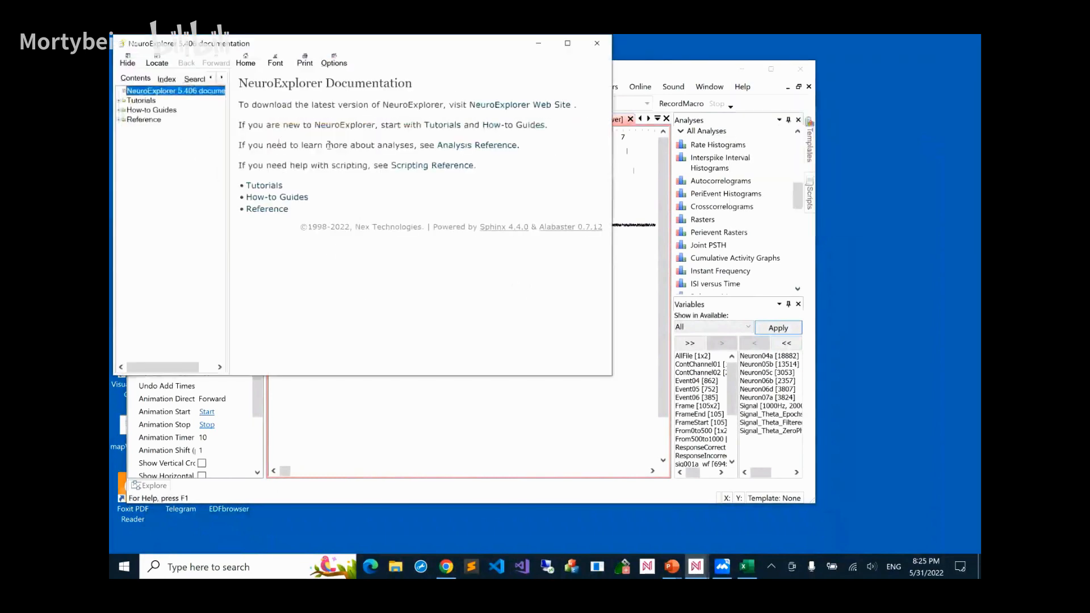
{"action": "left_click", "coordinate": [137, 120]}
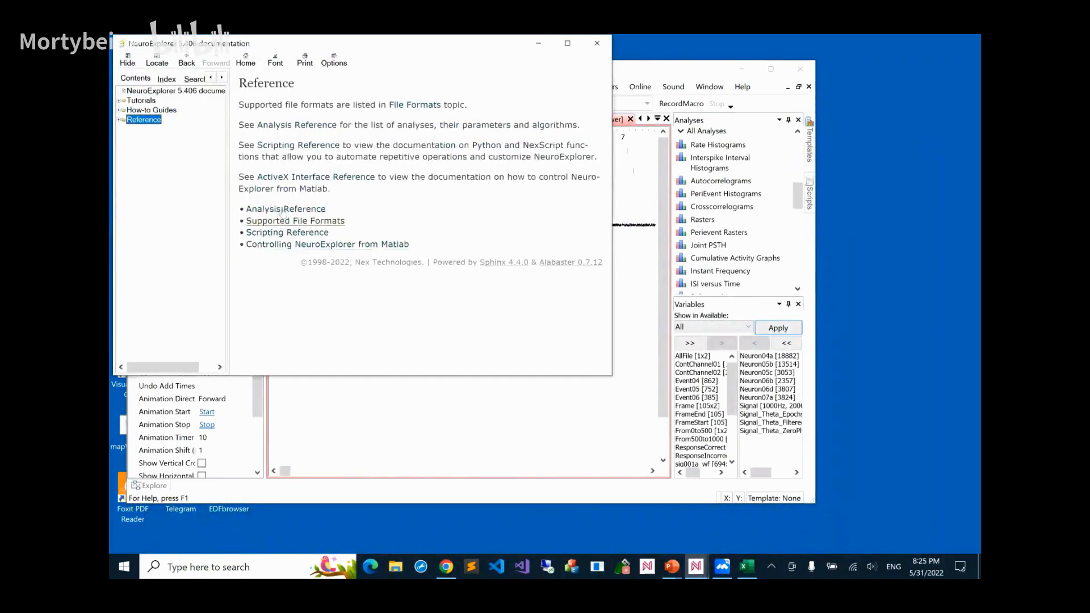